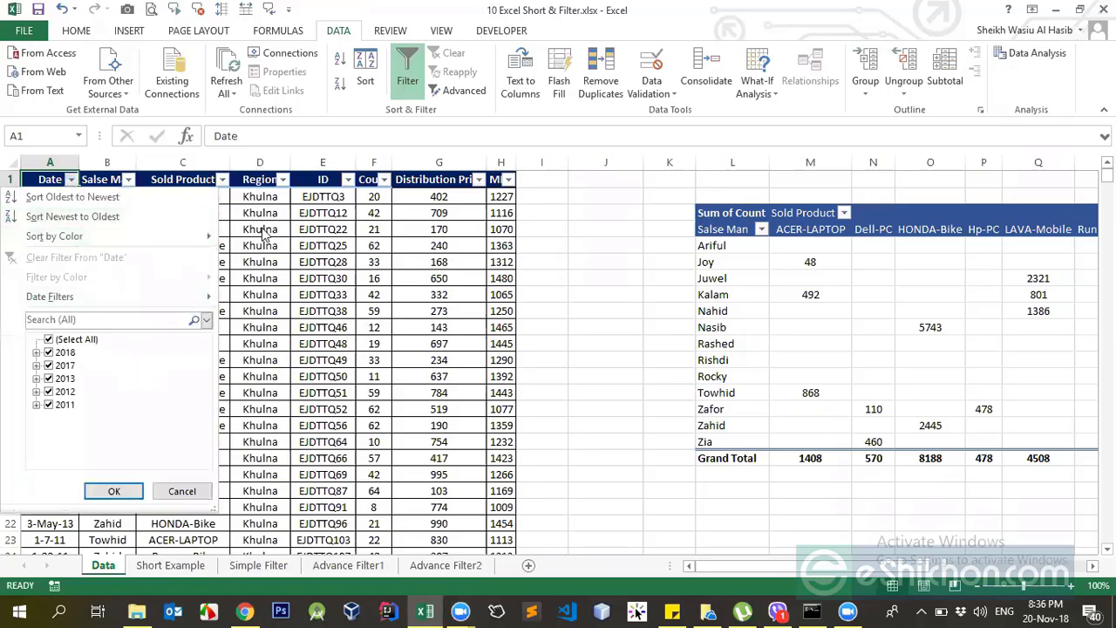
Examine the sort and filter options offered for the Date column.
key("Escape")
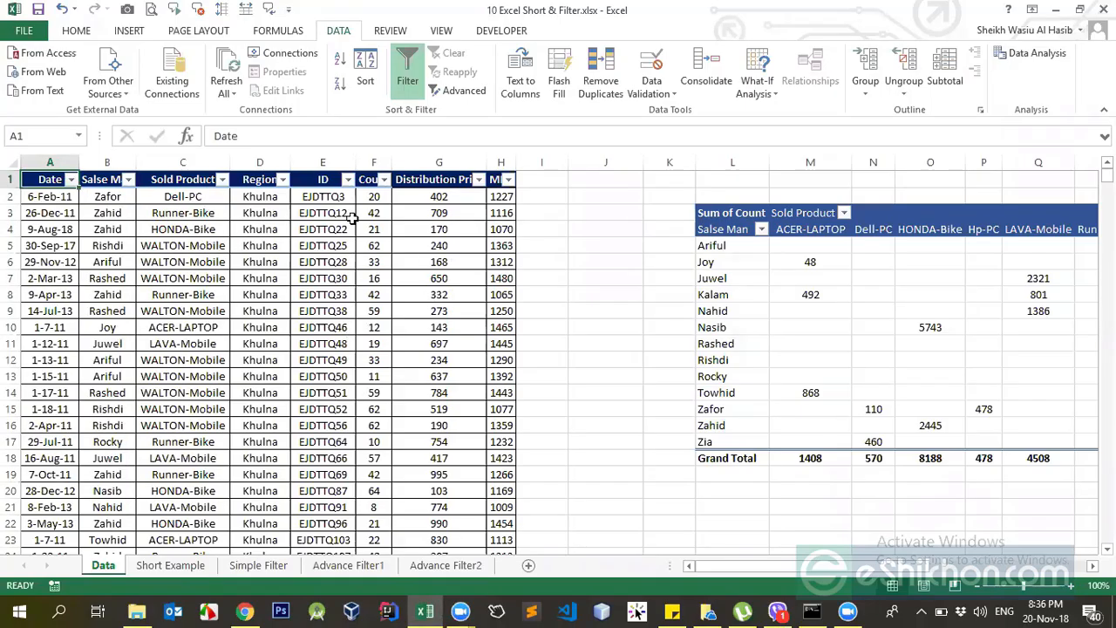
left_click(71, 179)
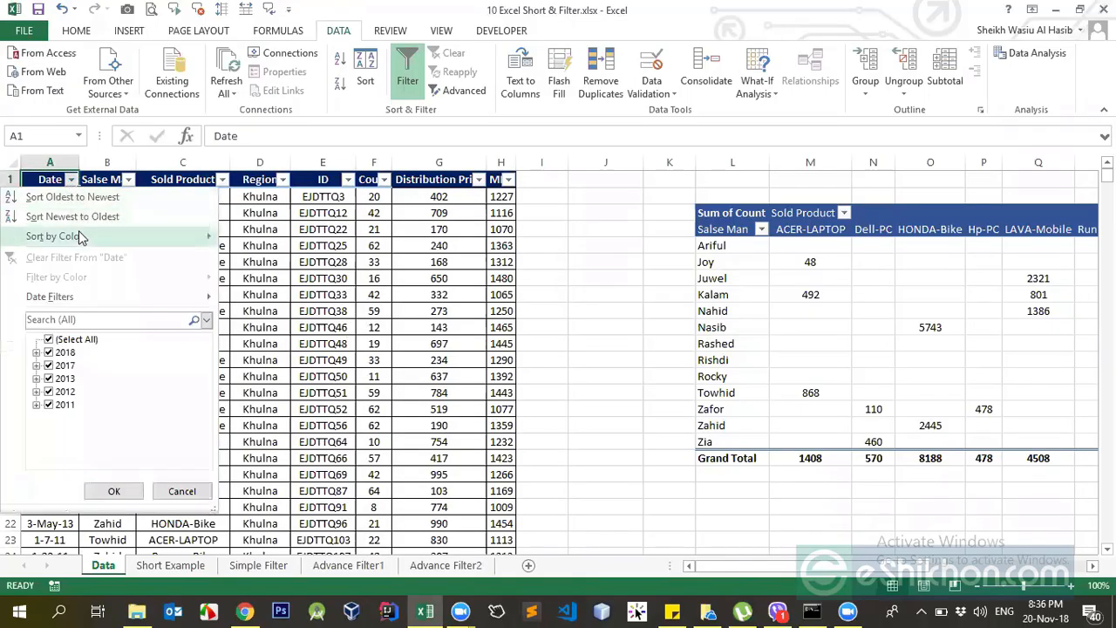
mouse_move(81, 237)
key("Escape")
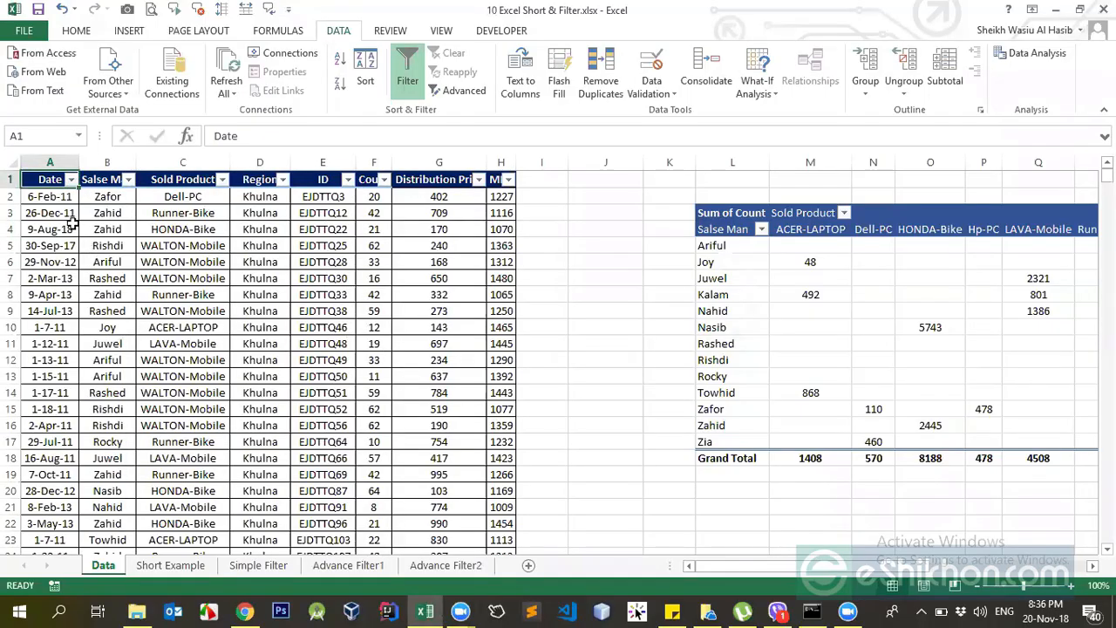
left_click(68, 199)
left_click(71, 179)
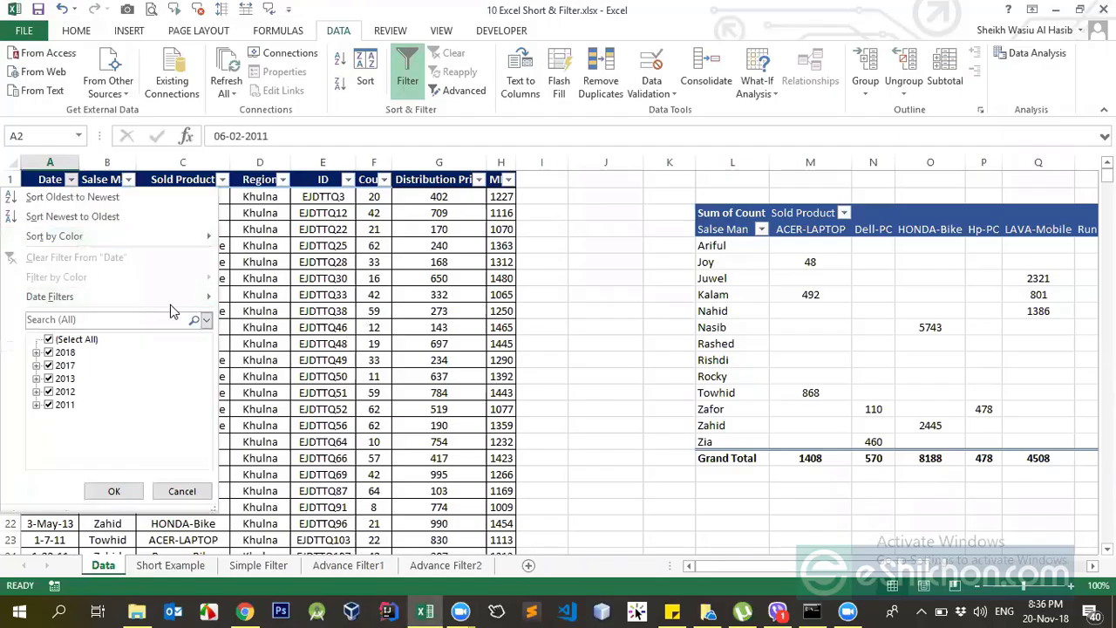
key("Escape")
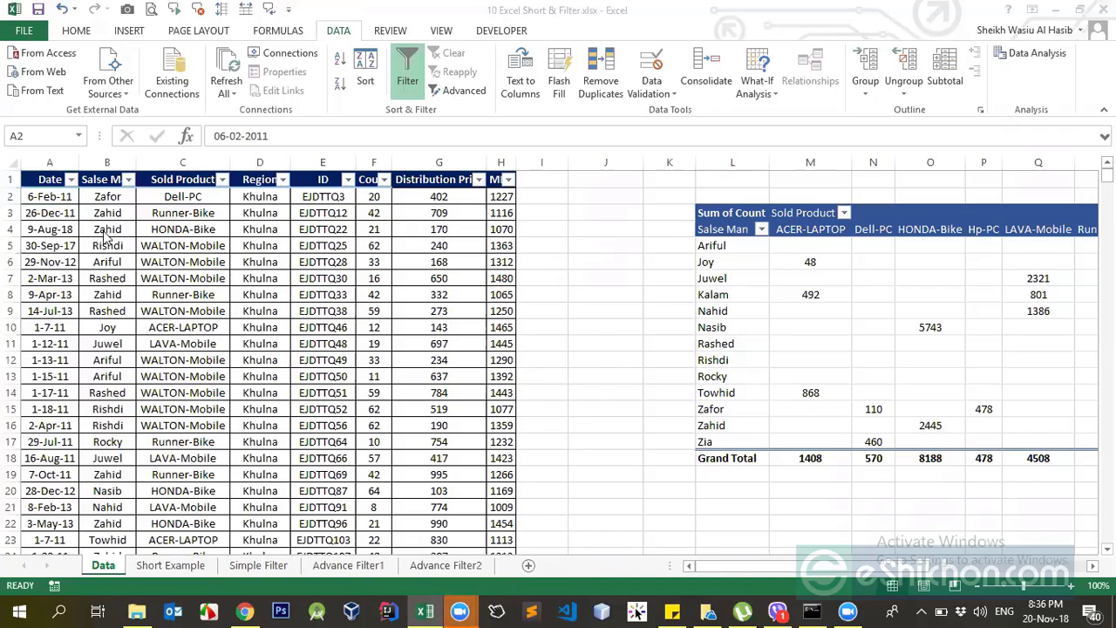
left_click(27, 190)
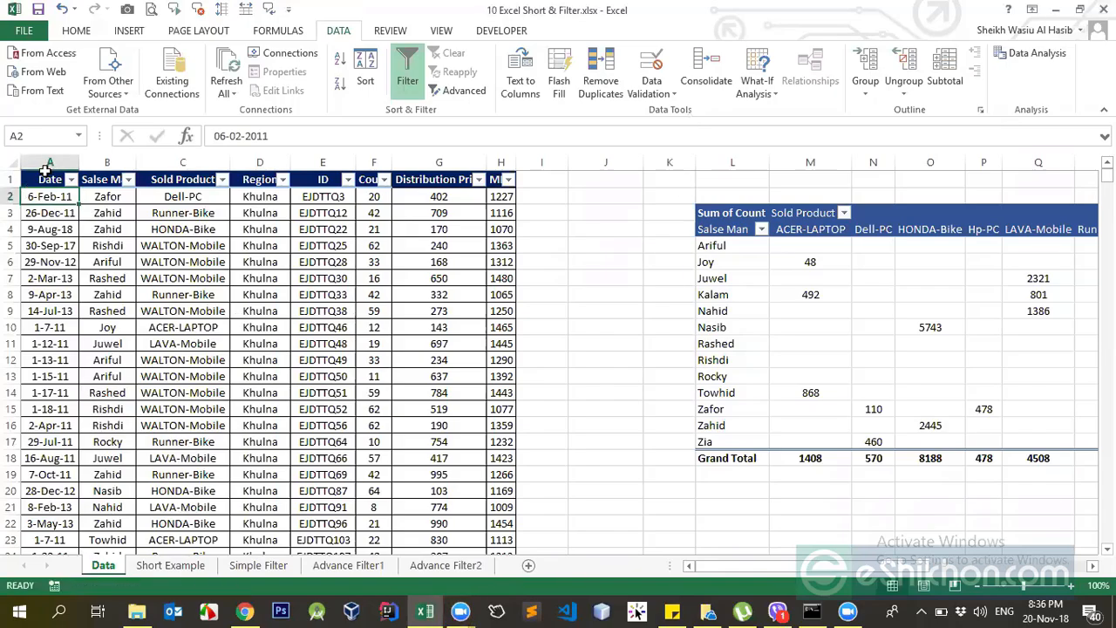
left_click(45, 165)
left_click(49, 183)
Review the year and month groups in the Date column's filter list, along with its date filter conditions.
left_click(72, 181)
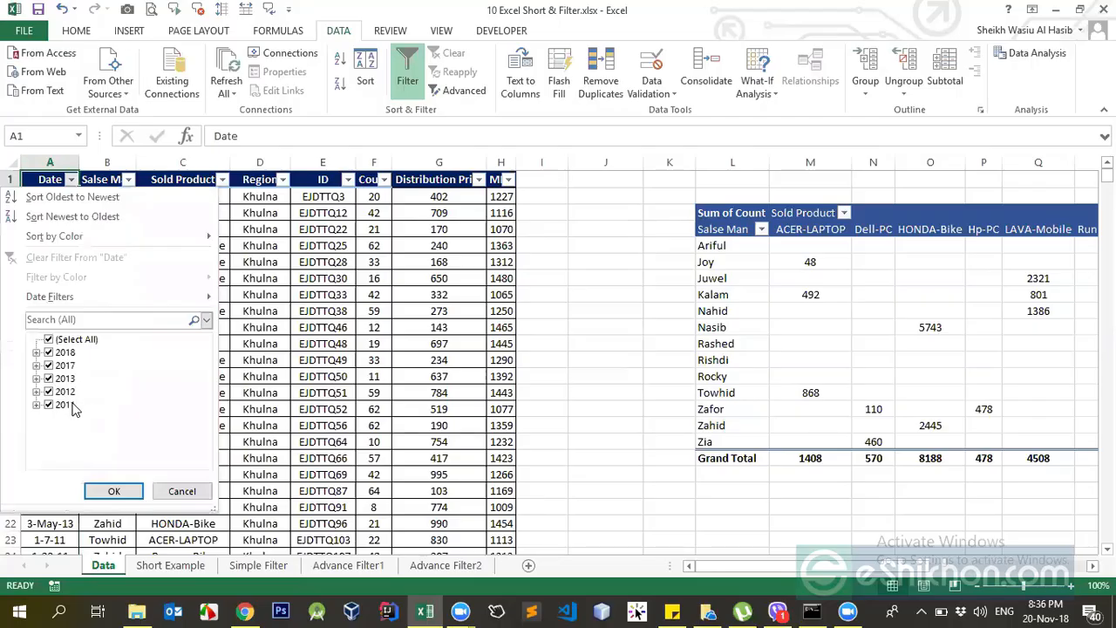
left_click(37, 352)
left_click(36, 353)
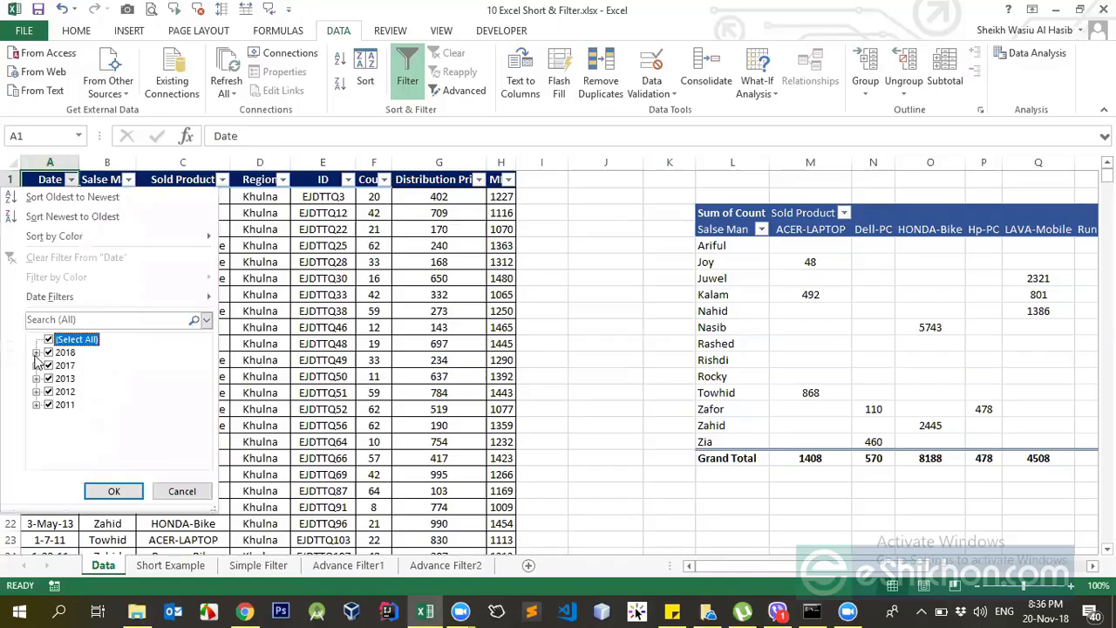
left_click(36, 353)
left_click(37, 353)
left_click(37, 365)
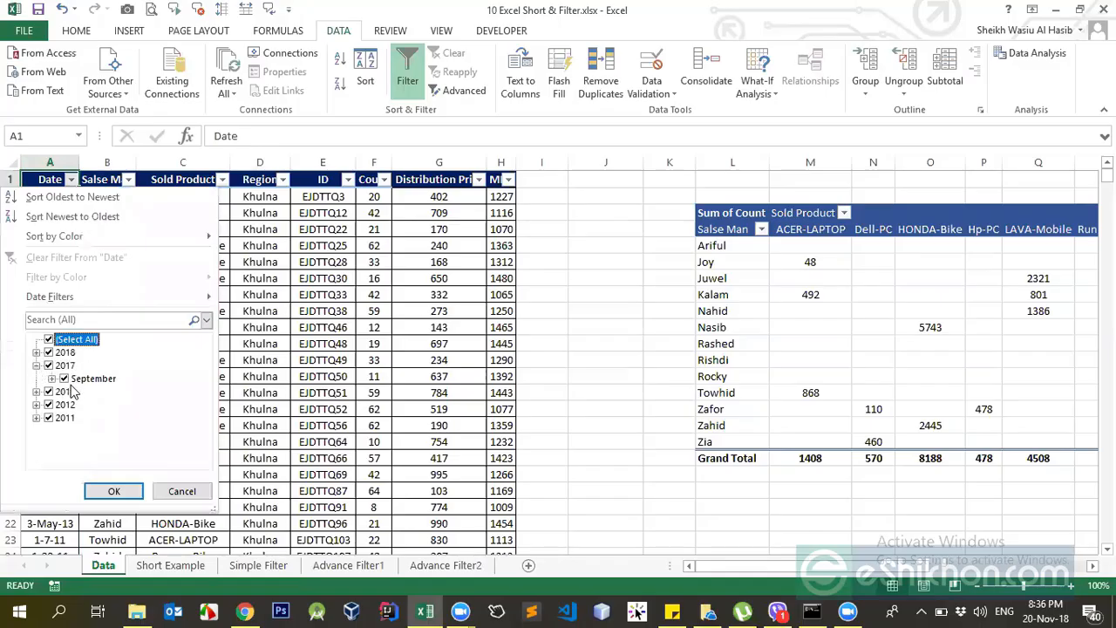
left_click(37, 365)
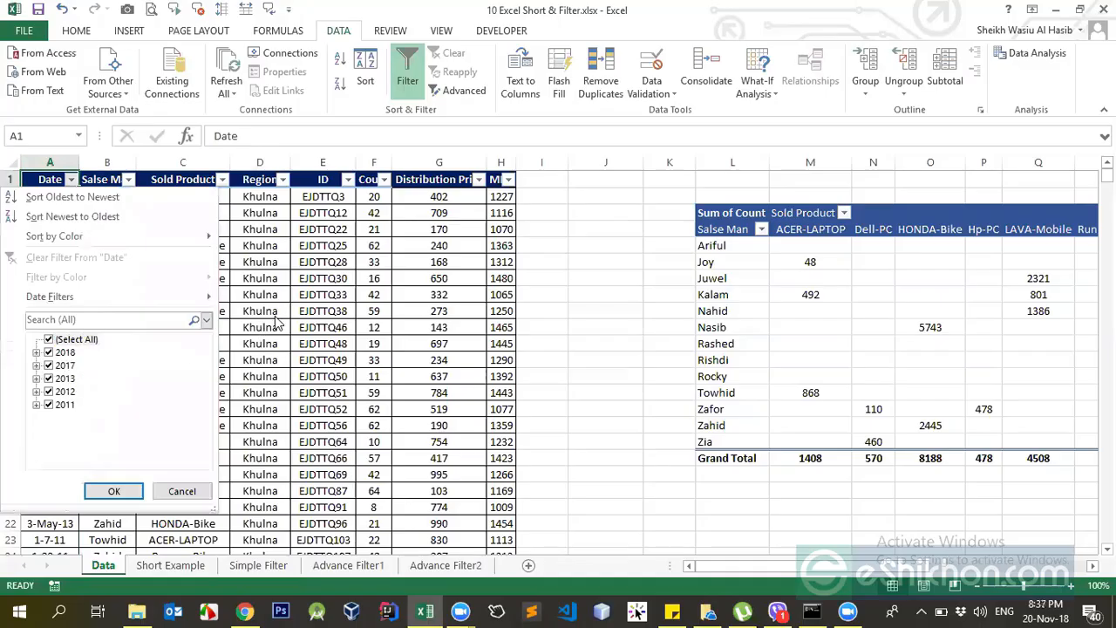
mouse_move(143, 295)
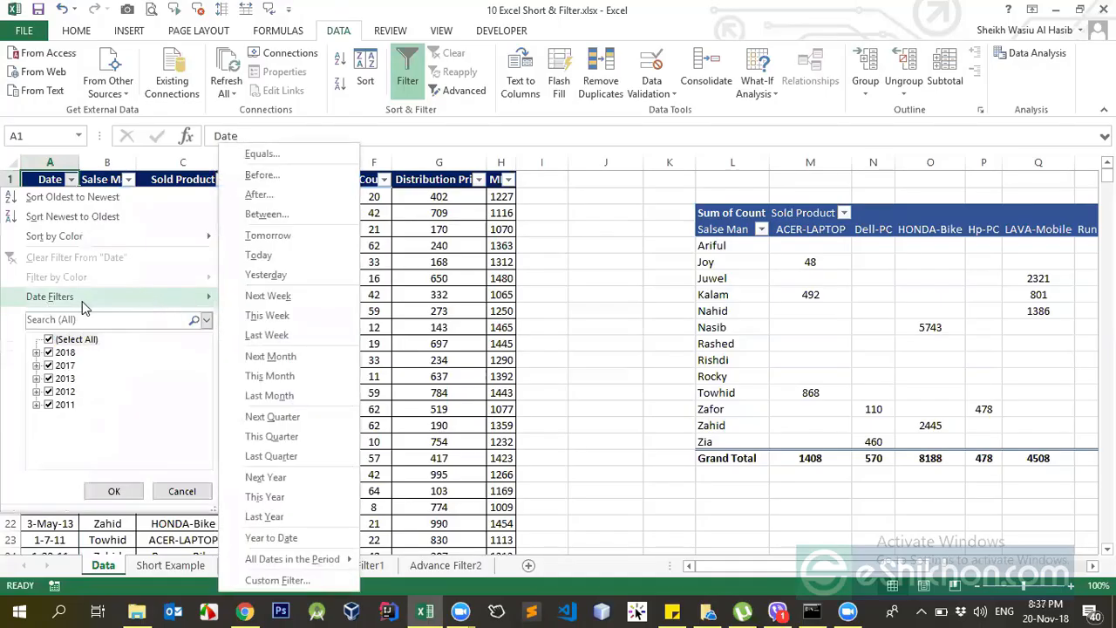
left_click(412, 295)
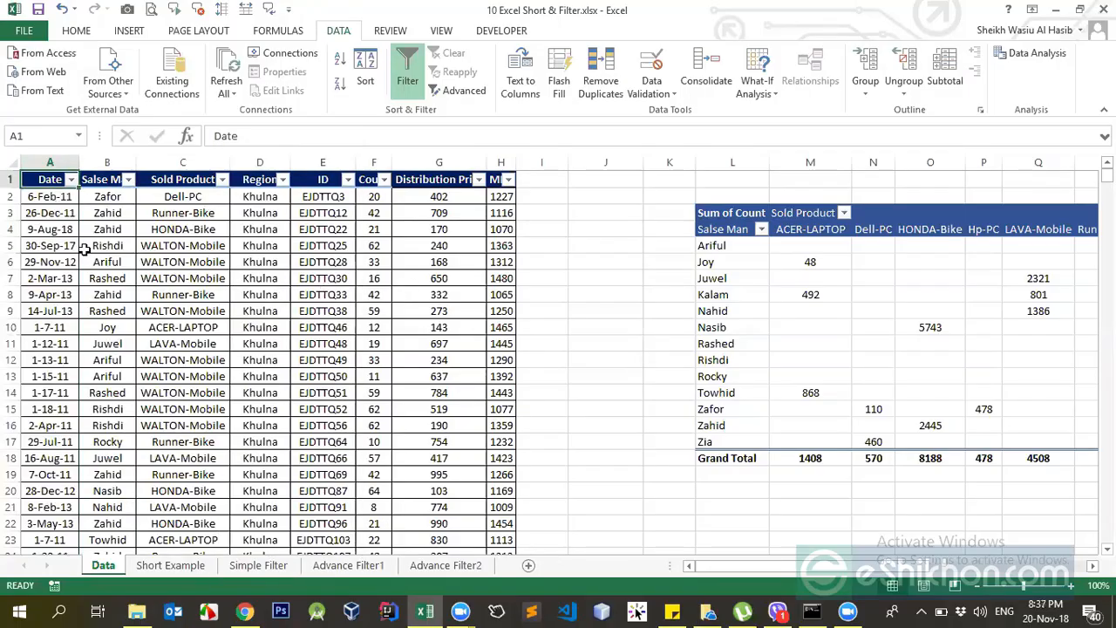
left_click(72, 183)
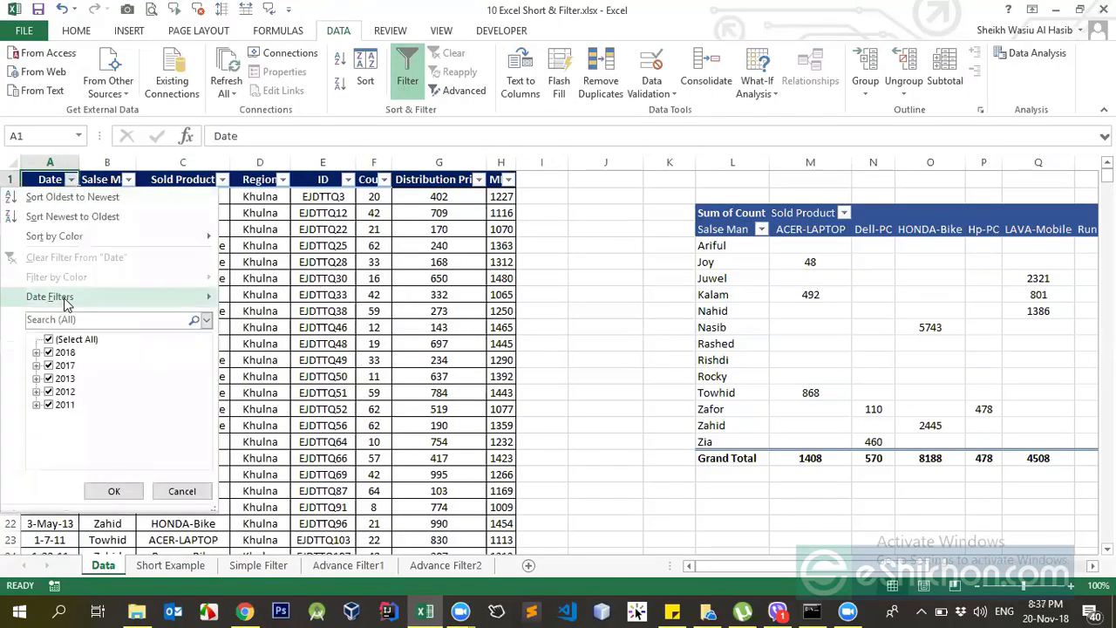
left_click(415, 292)
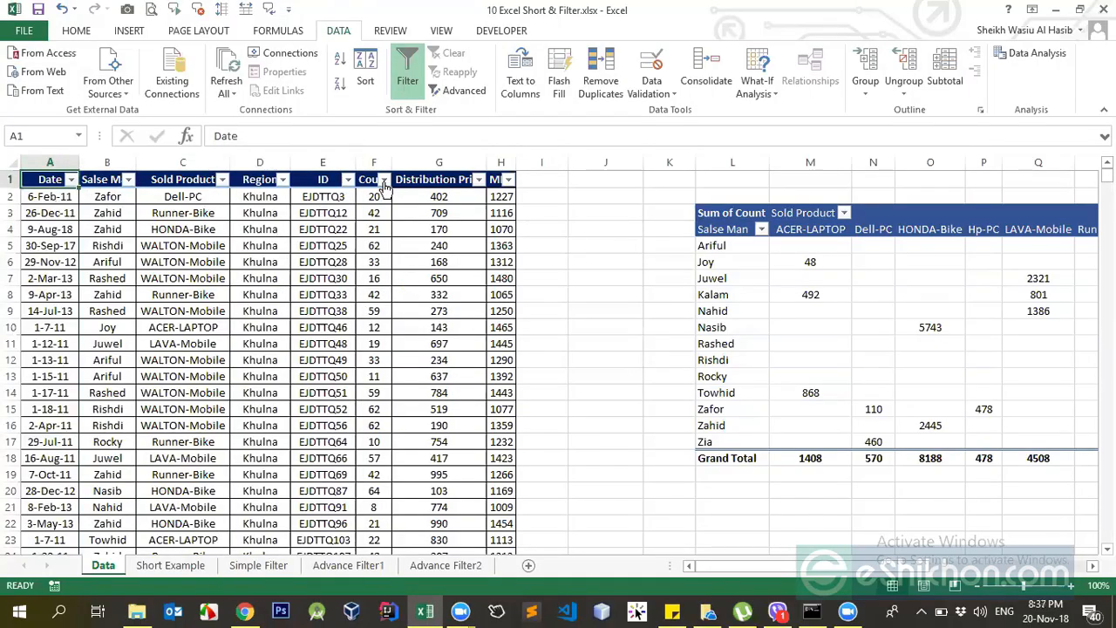
Widen the Count column until its full header fits, and view its number filter conditions.
left_click_drag(386, 163, 411, 164)
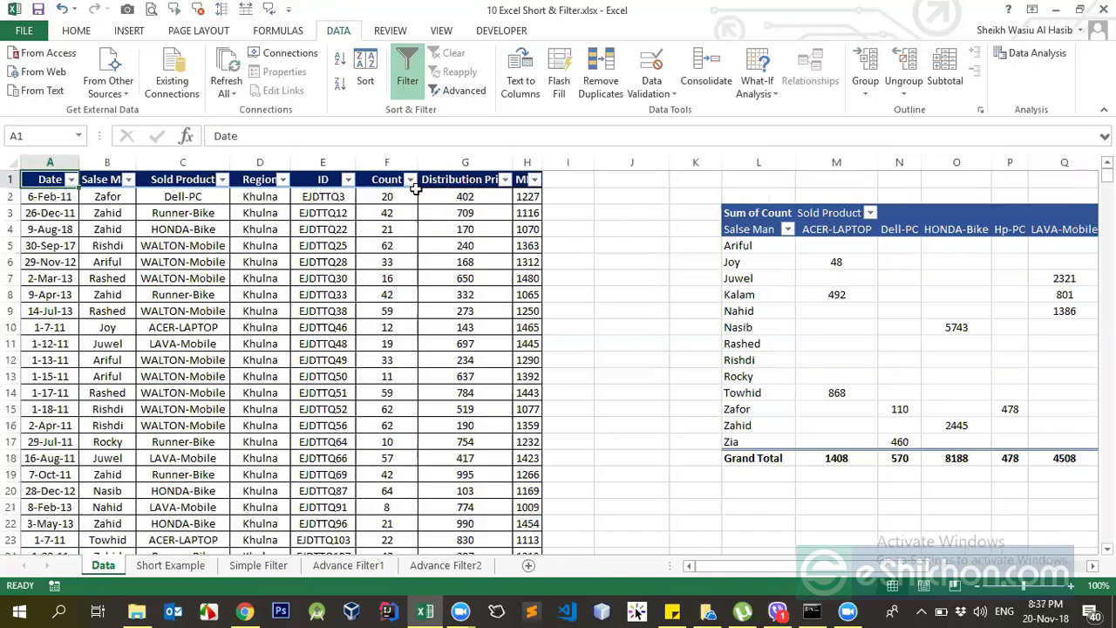
left_click(410, 180)
mouse_move(301, 298)
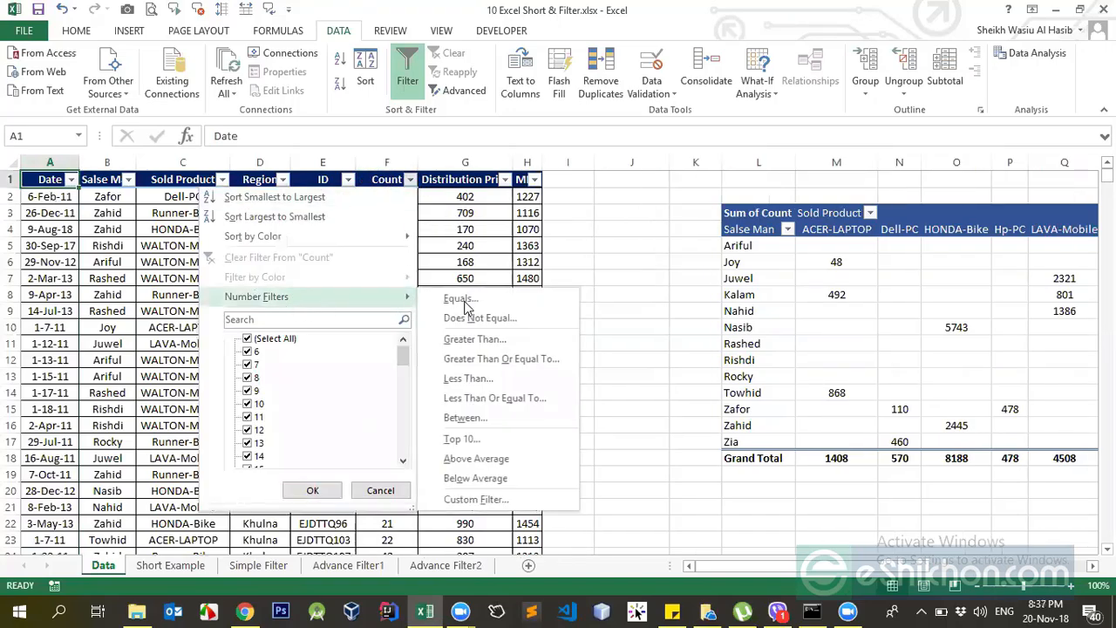
left_click(463, 246)
Examine the Count column's numeric entries together with the number filter conditions available for them.
left_click_drag(403, 198, 389, 381)
left_click(388, 177)
left_click(410, 180)
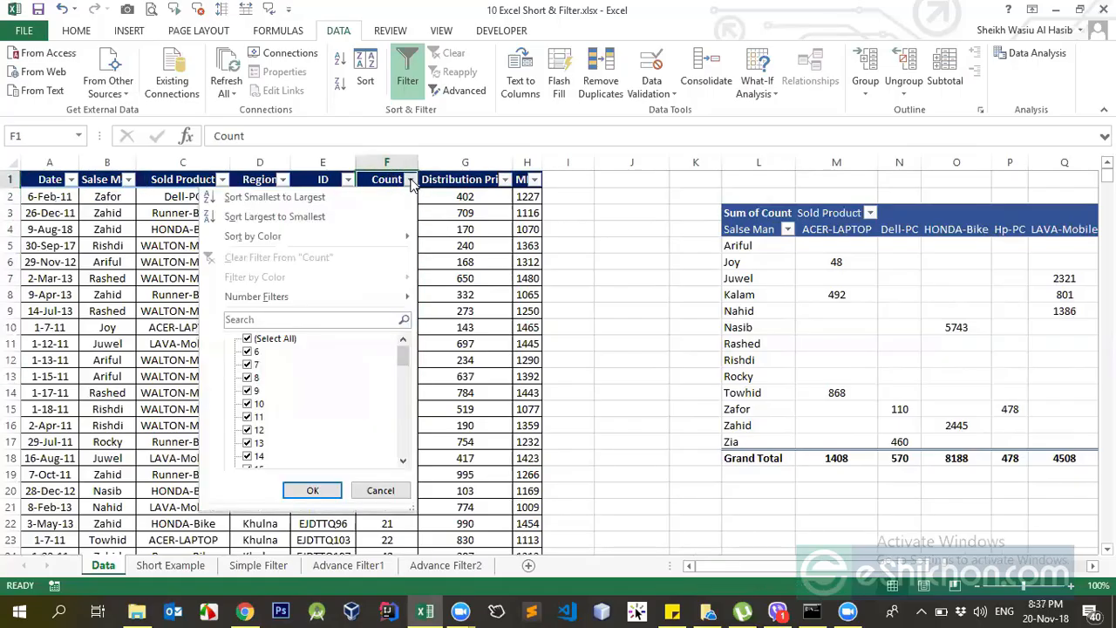
mouse_move(322, 310)
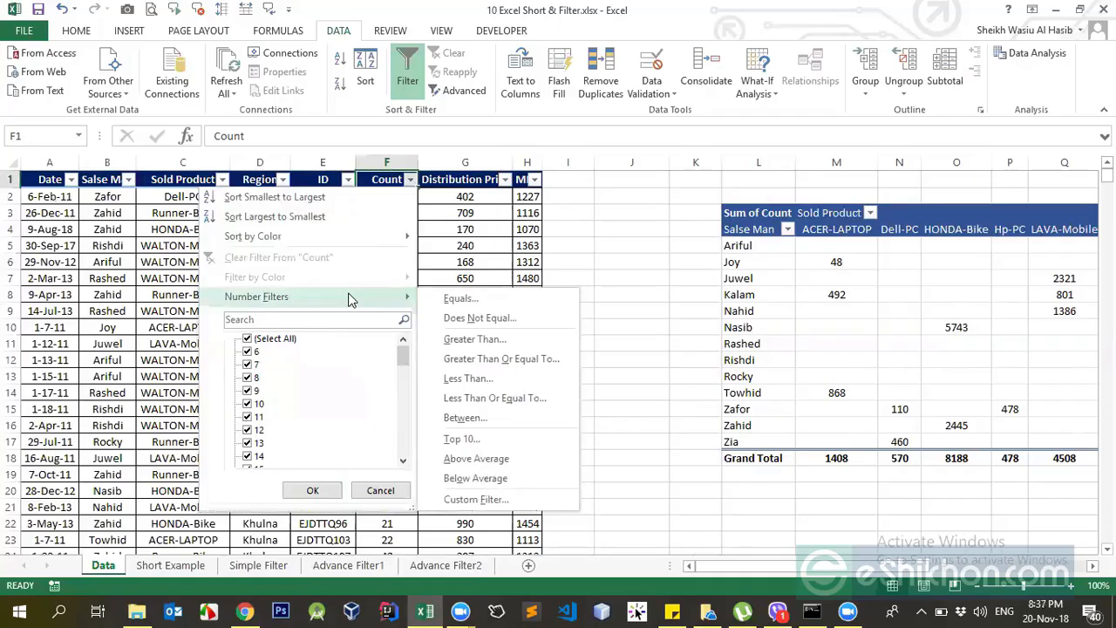
left_click(396, 212)
left_click_drag(388, 197, 392, 507)
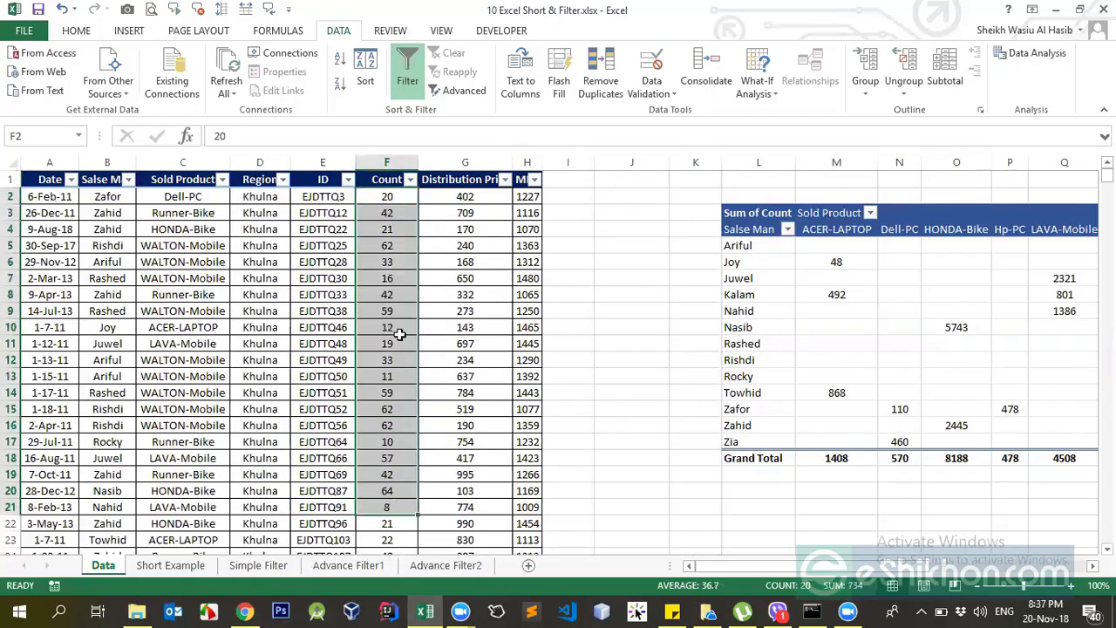
left_click(397, 332)
left_click(390, 166)
left_click(391, 212)
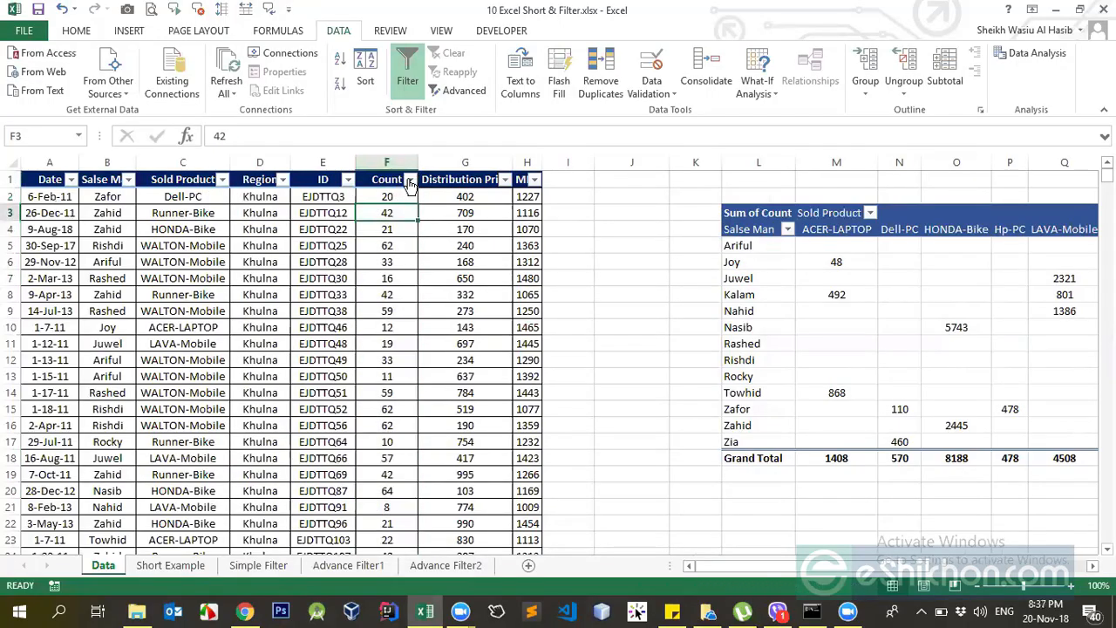
left_click(410, 180)
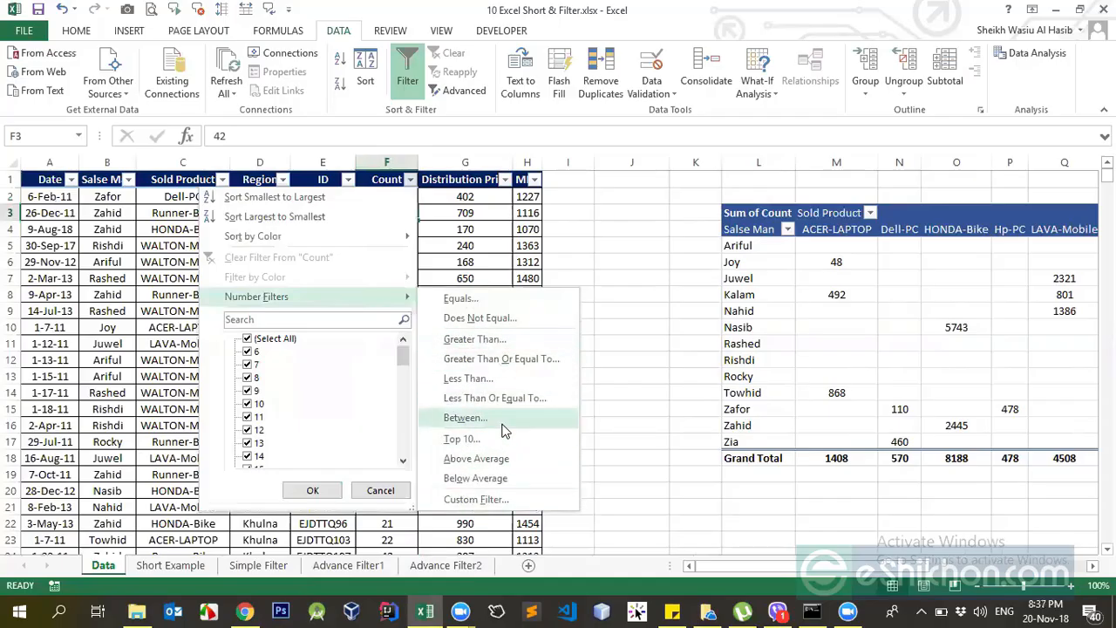
left_click(482, 240)
Examine the Region column's entries and the text filter conditions available for them.
left_click(256, 185)
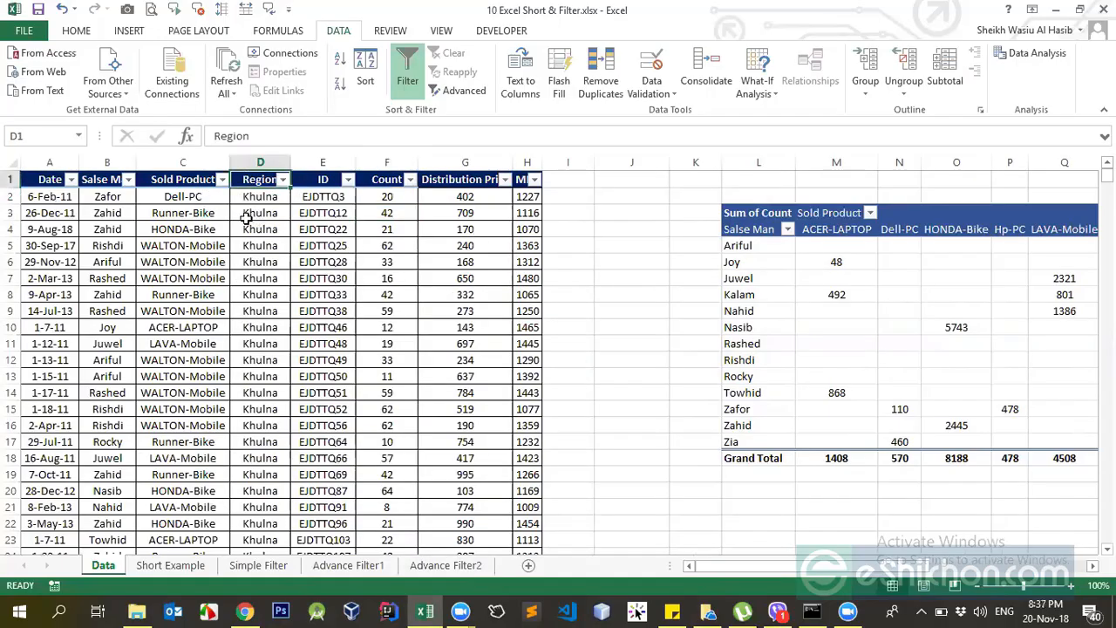
left_click(258, 162)
left_click(262, 231)
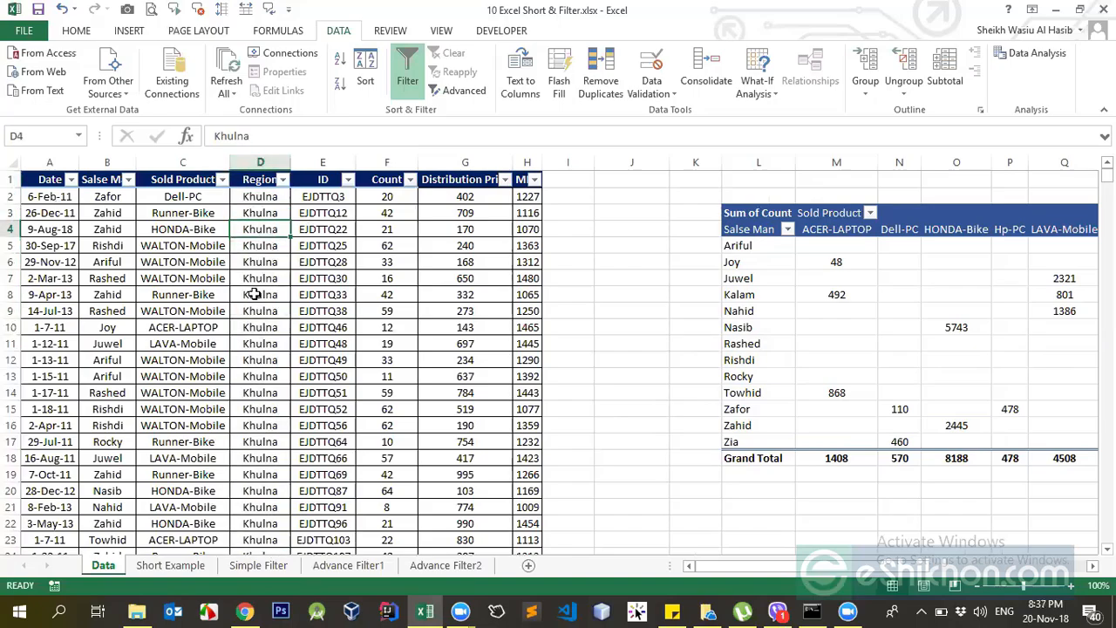
left_click(254, 294)
left_click(191, 241)
left_click(260, 212)
left_click(283, 178)
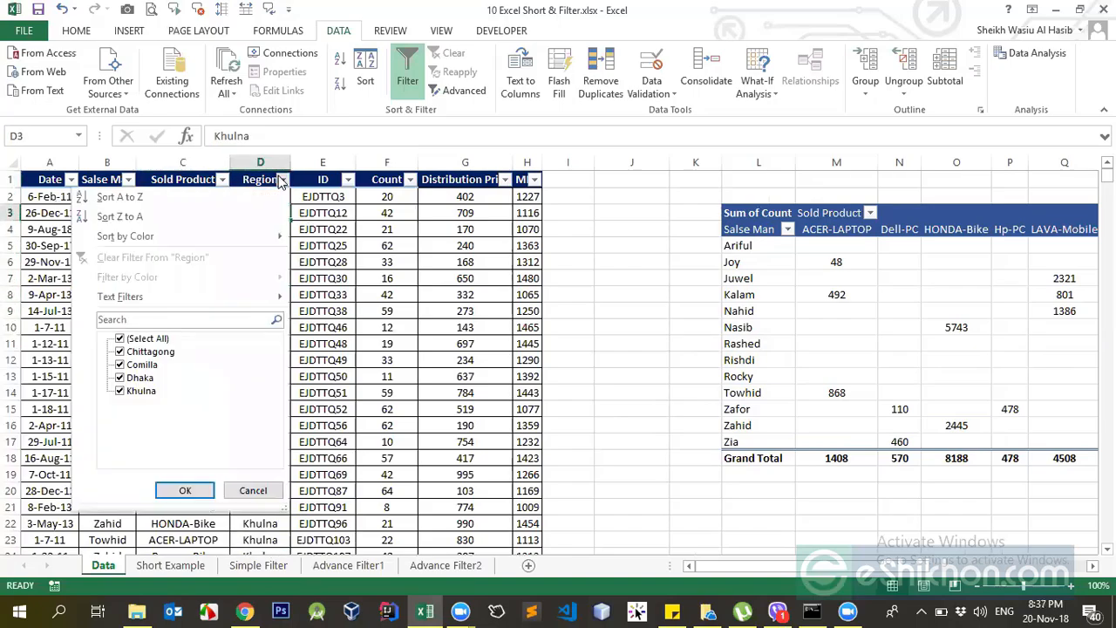
mouse_move(182, 303)
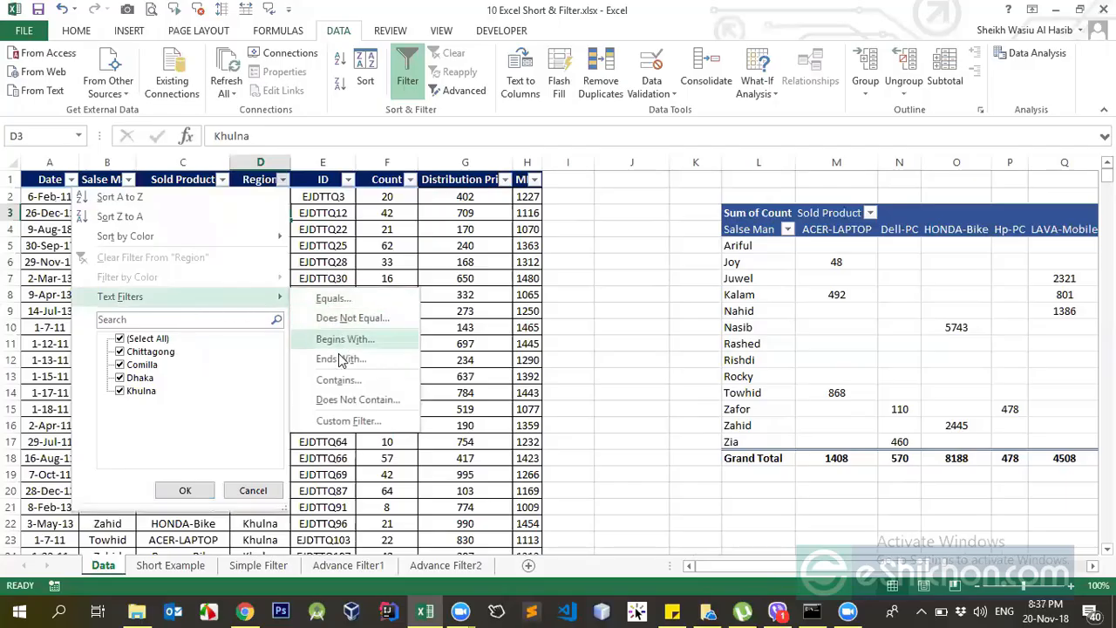
left_click(356, 229)
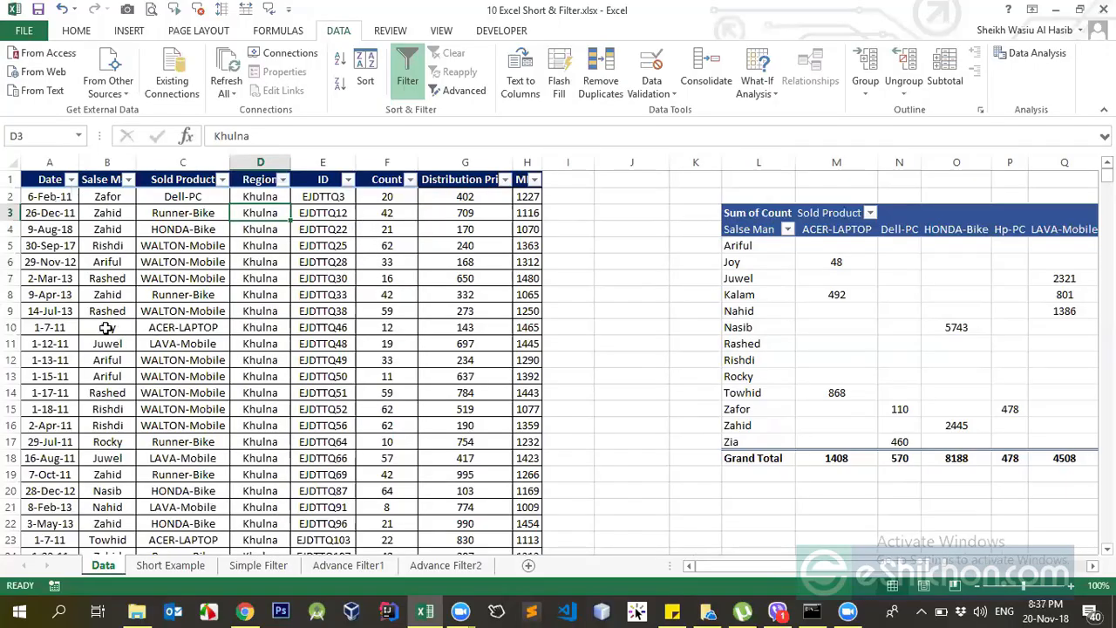
left_click(281, 182)
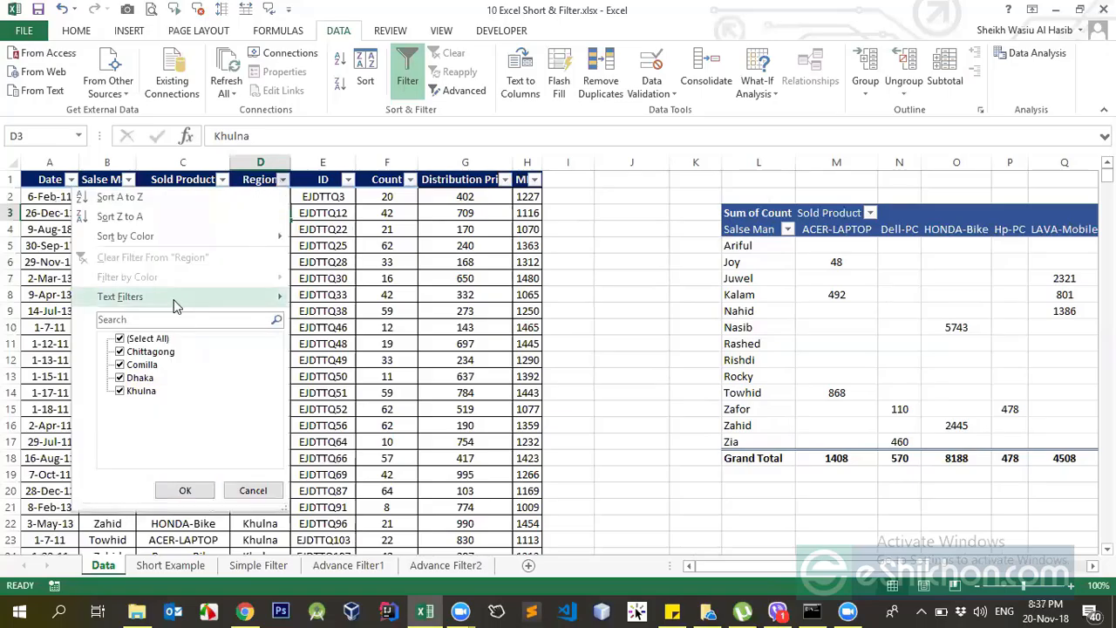
mouse_move(268, 305)
left_click(357, 211)
Compare the Region column's text entries with the Count column's numbers and check the Count filter options.
left_click(262, 163)
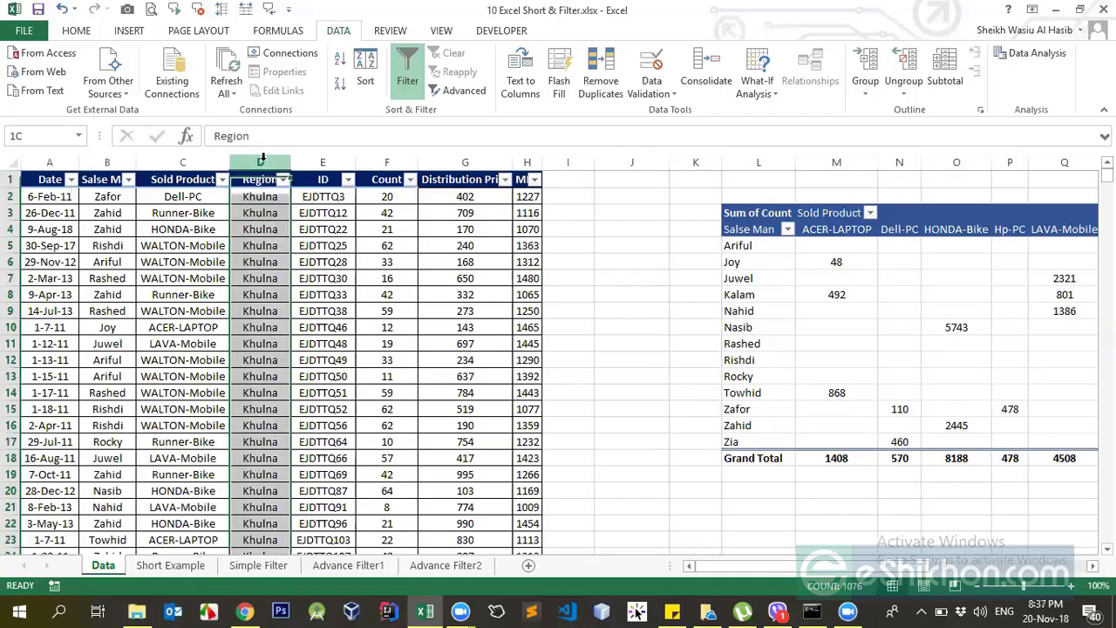
left_click(260, 215)
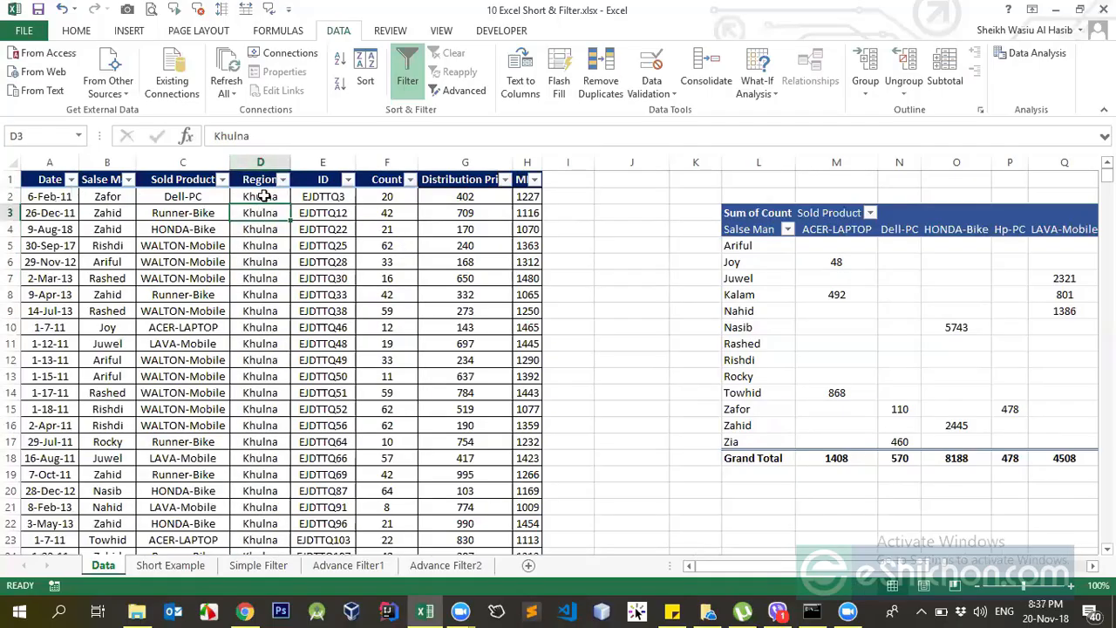
left_click_drag(258, 195, 286, 471)
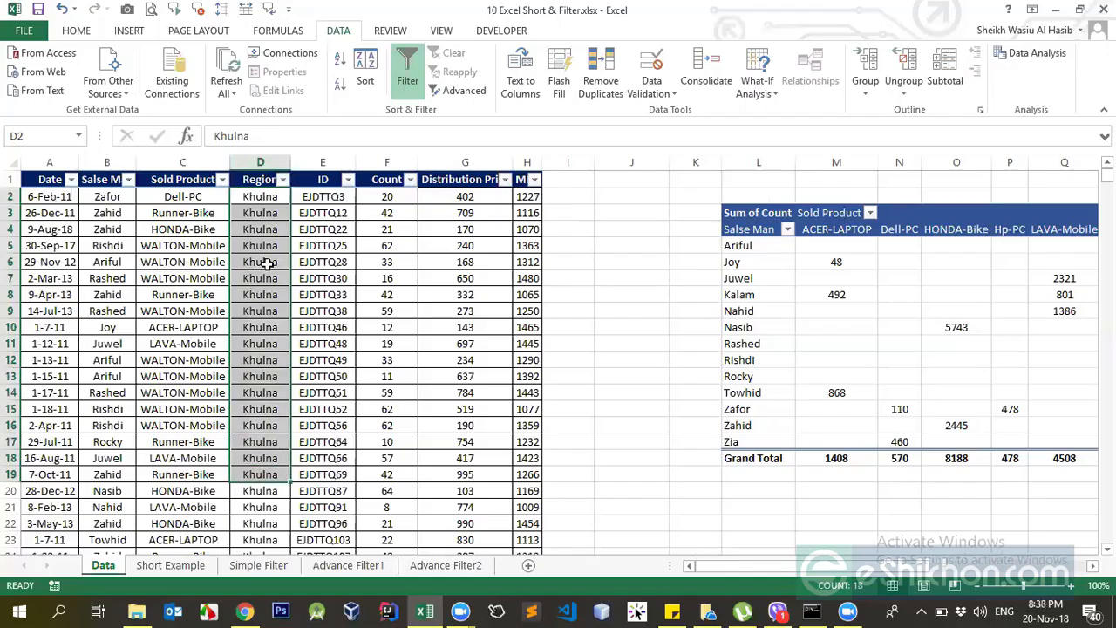
left_click_drag(384, 199, 380, 443)
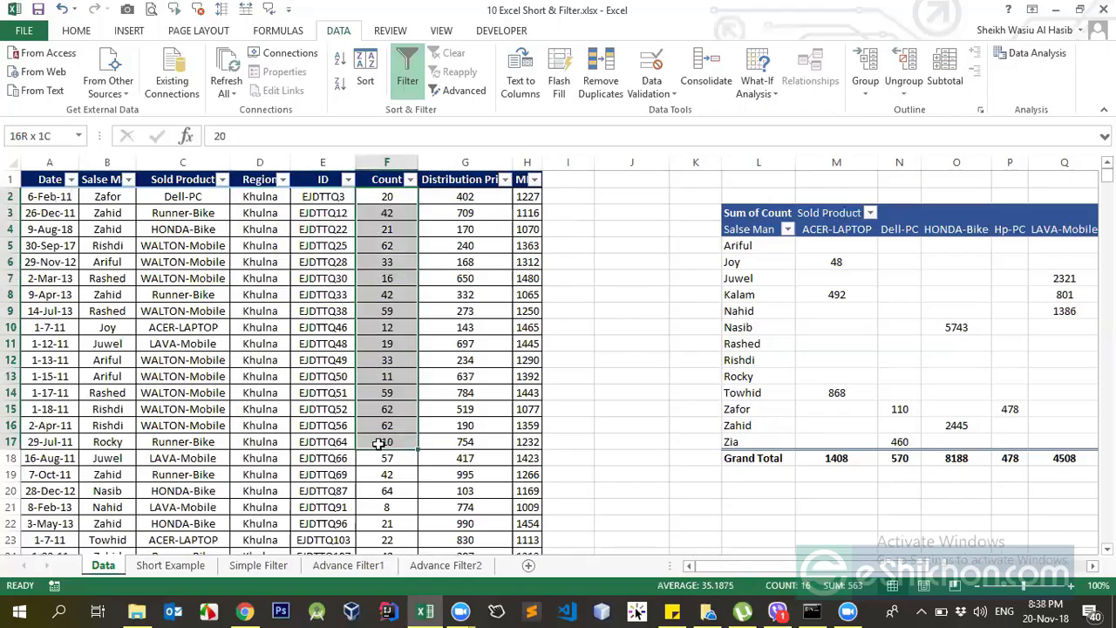
left_click(398, 351)
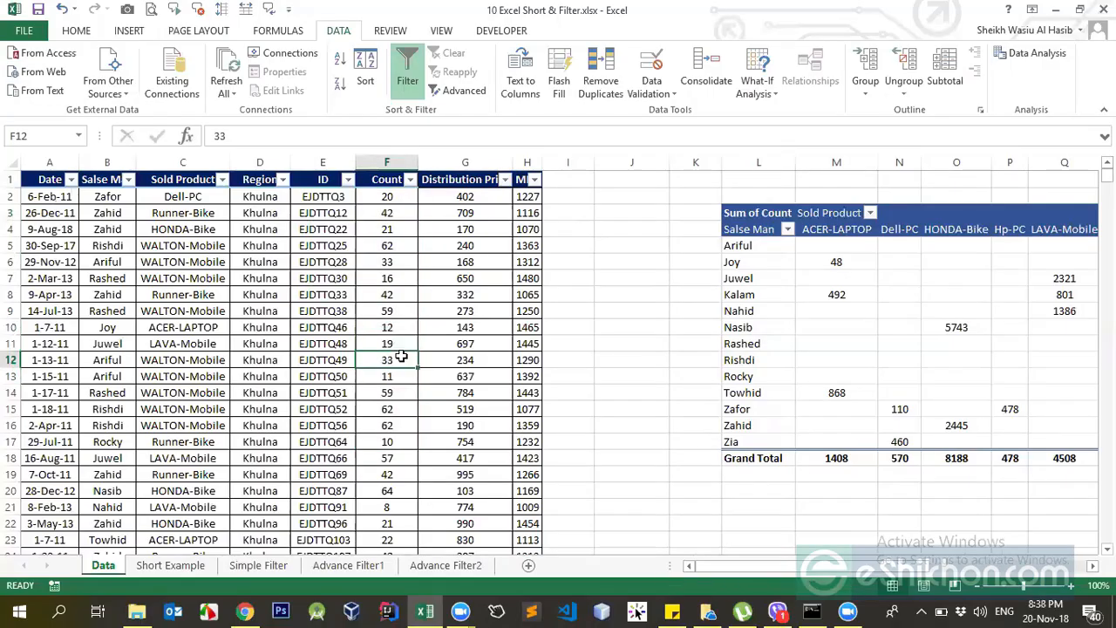
left_click(375, 181)
left_click(409, 181)
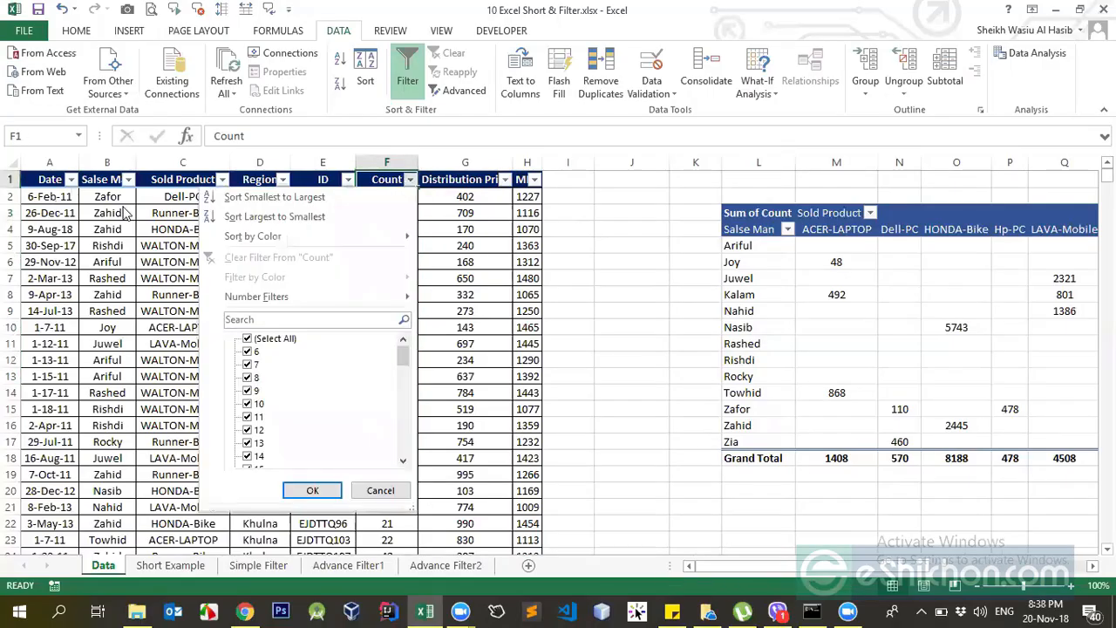
key("Escape")
Review the range of date filter conditions for the Date column, from Equals through Custom Filter.
left_click(67, 179)
mouse_move(99, 304)
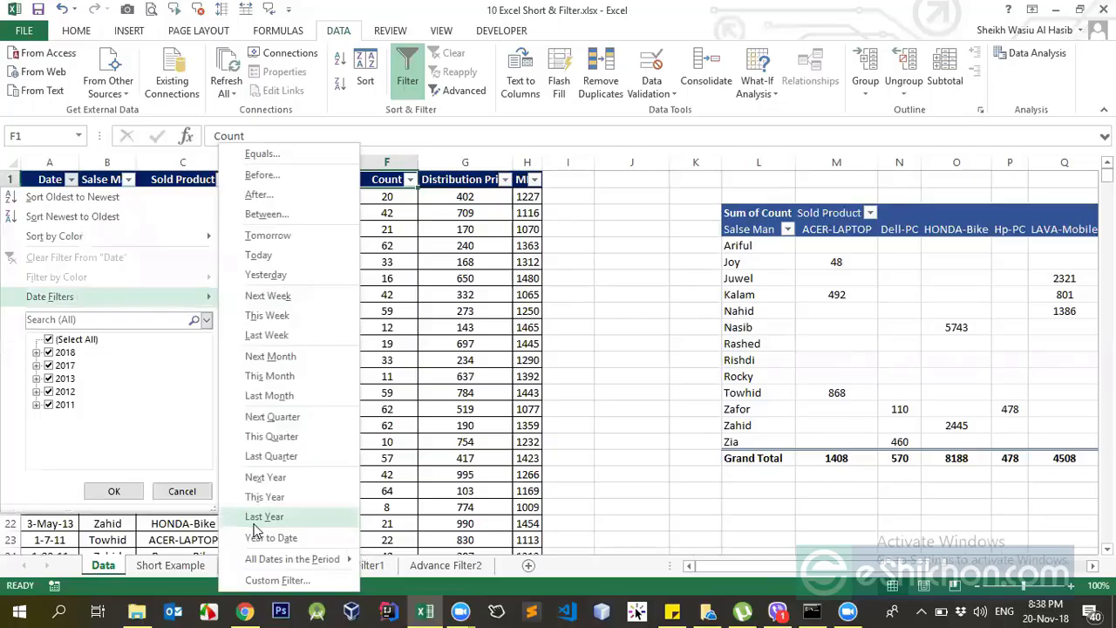
left_click(426, 379)
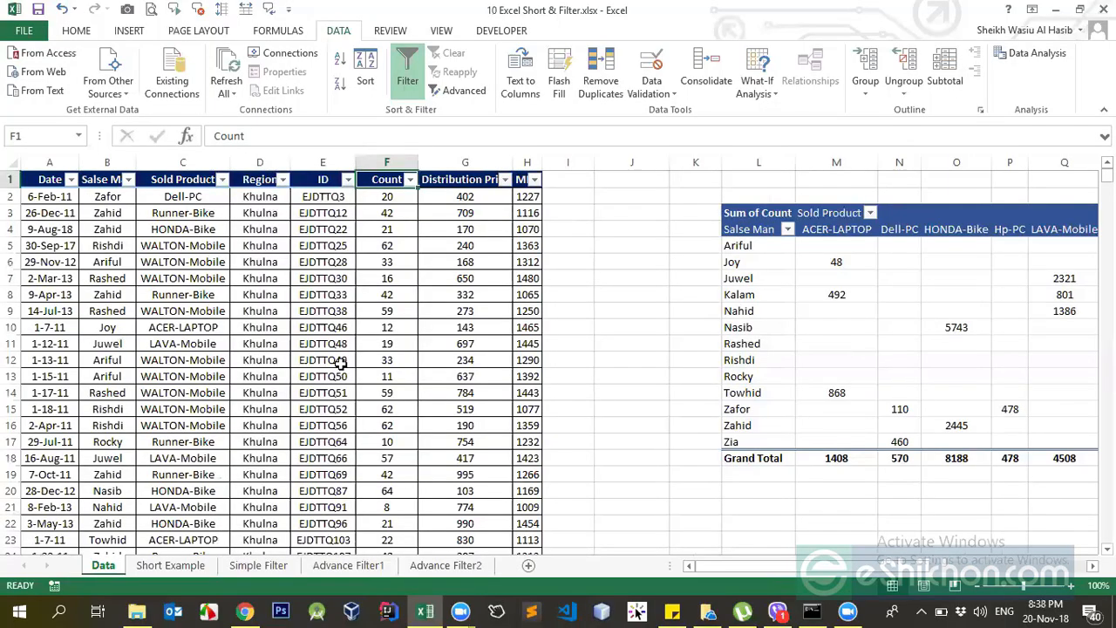
Filter the Date column to show only records from last year and check the date that remains.
left_click(71, 179)
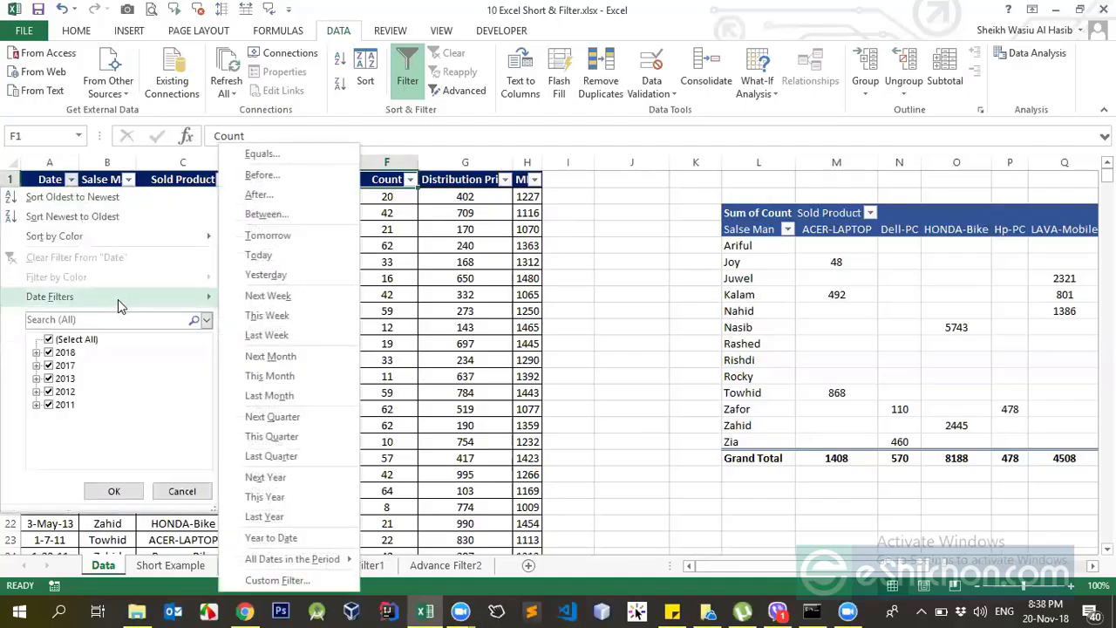
left_click(261, 516)
left_click(61, 197)
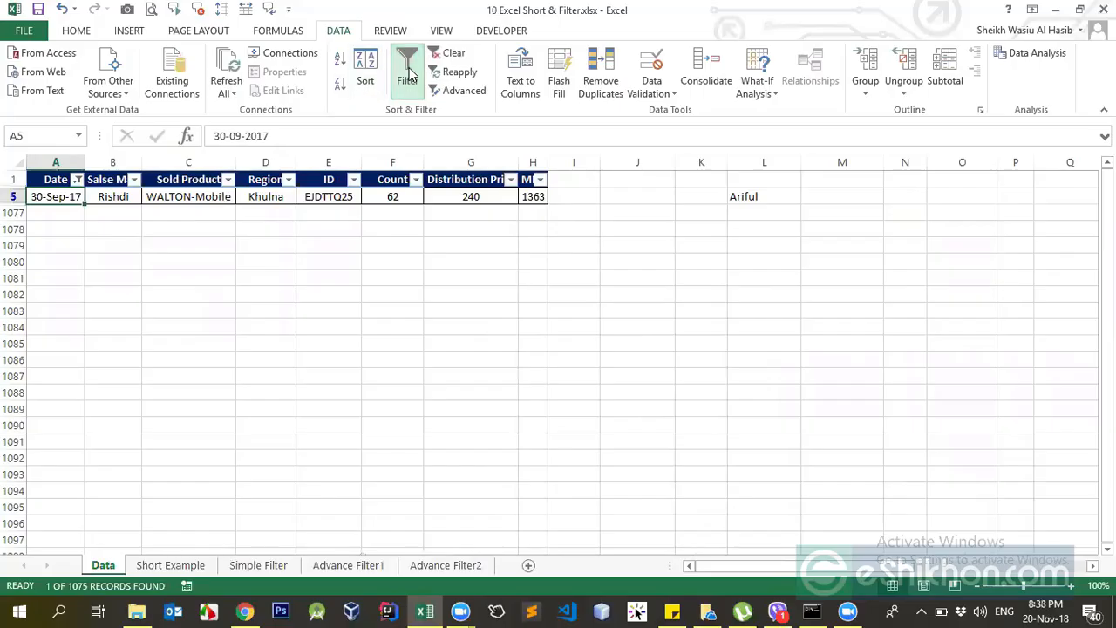
Switch the Date column's filter to This Year and inspect the date of the remaining record.
left_click(77, 179)
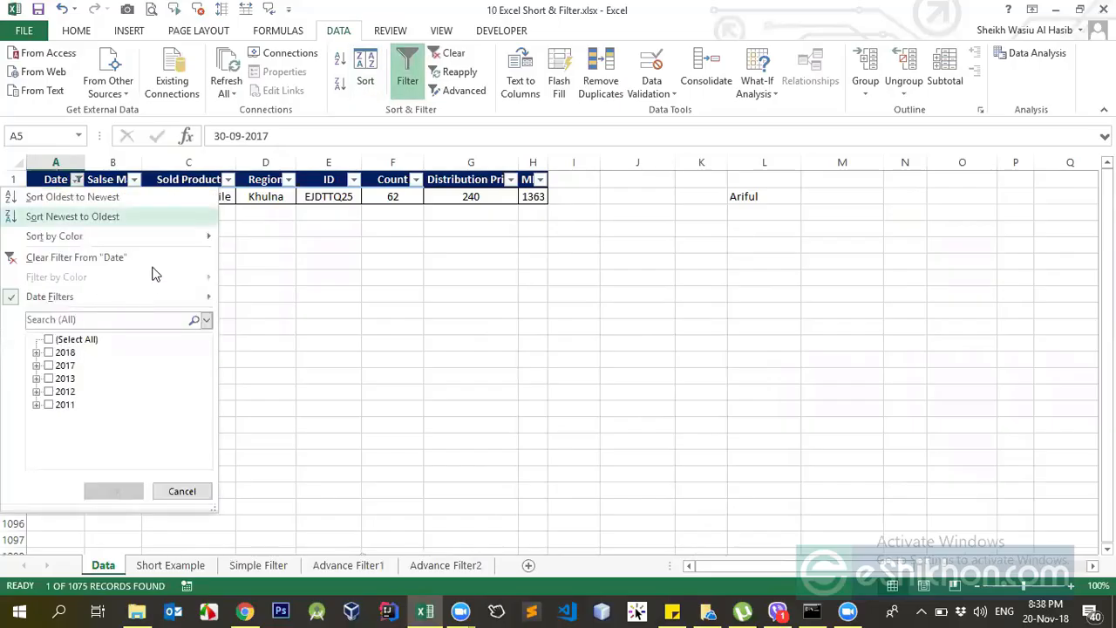
mouse_move(152, 296)
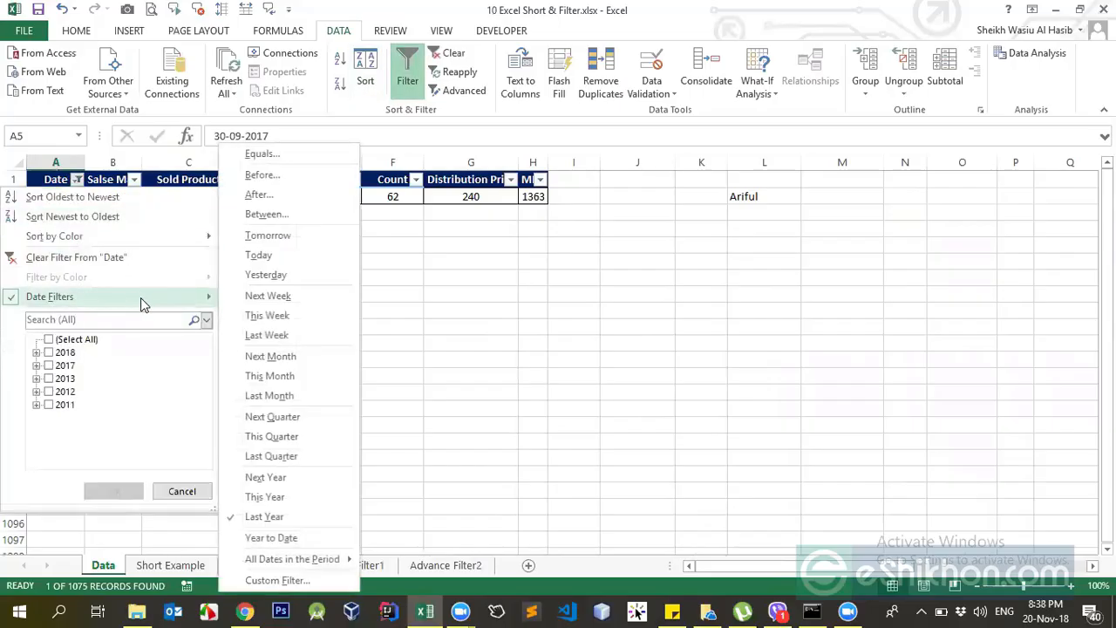
left_click(266, 498)
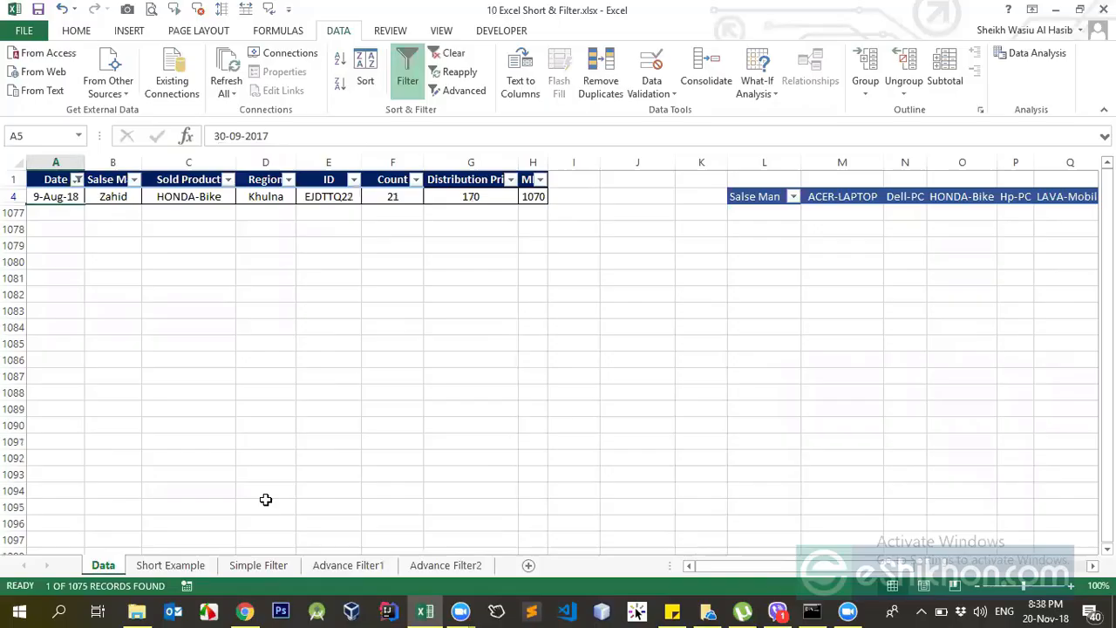
left_click(63, 199)
left_click(87, 299)
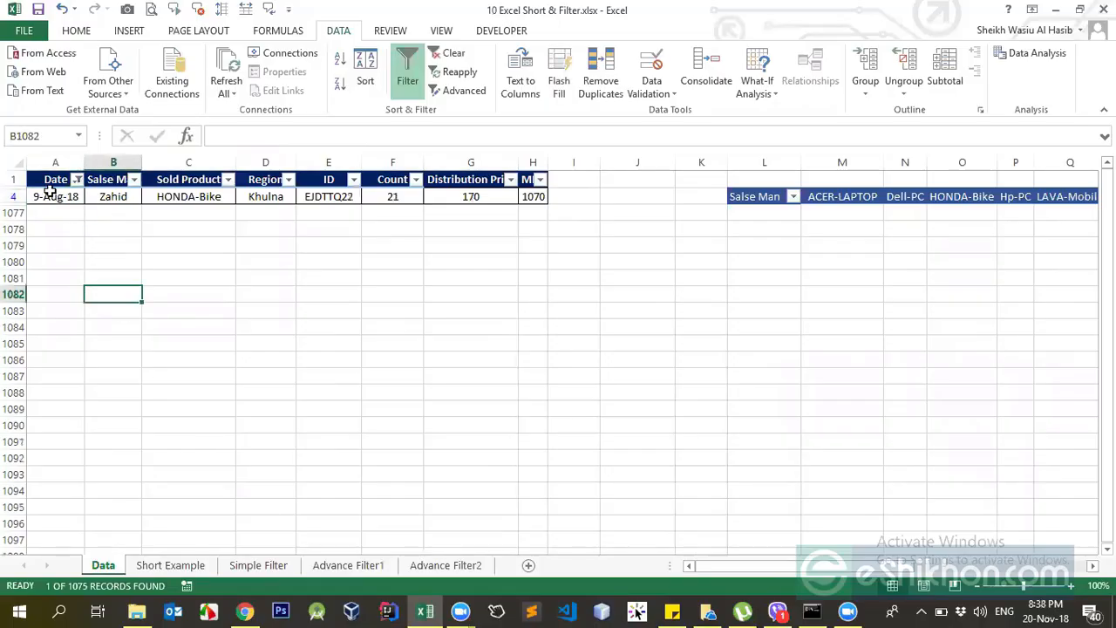
left_click(55, 197)
left_click(94, 199)
left_click(71, 198)
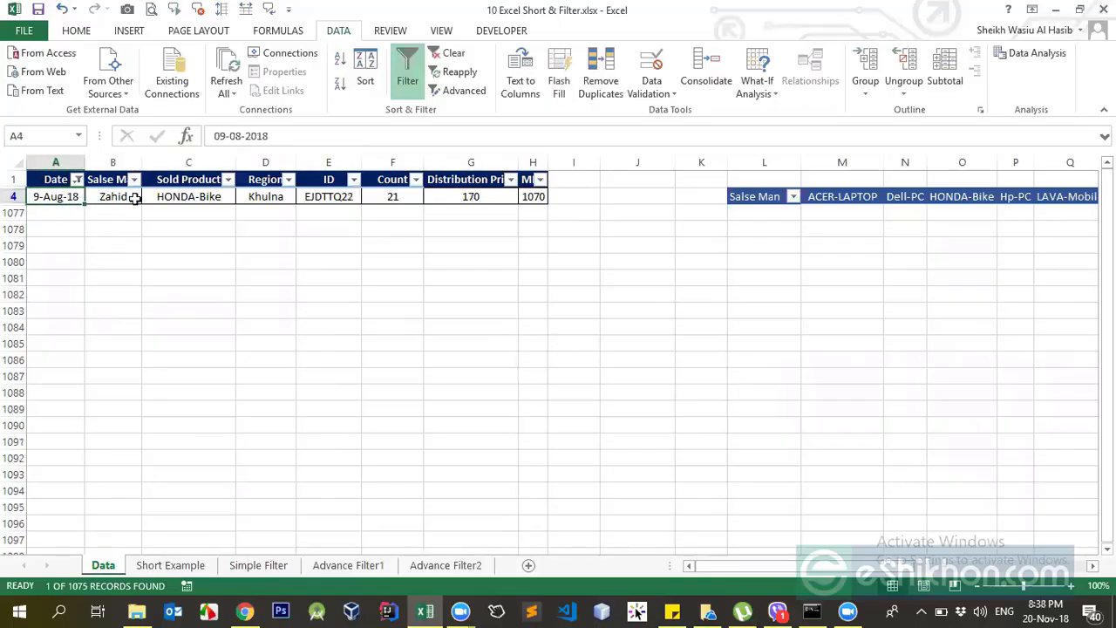
Review the Date column's date filter conditions, including the week, month, quarter and year options.
left_click(77, 180)
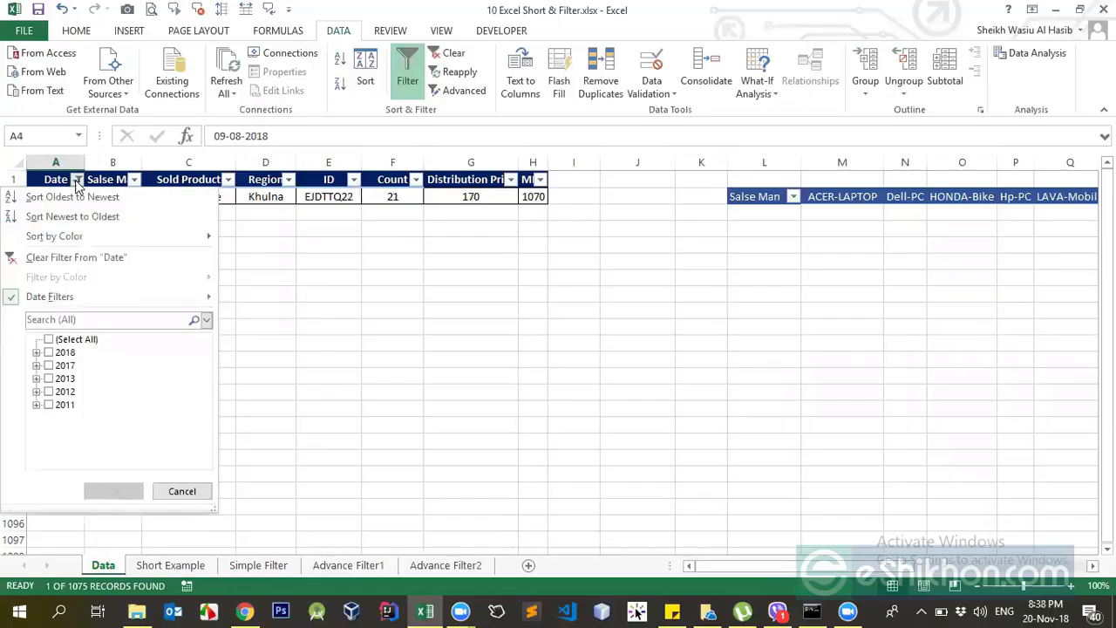
mouse_move(114, 299)
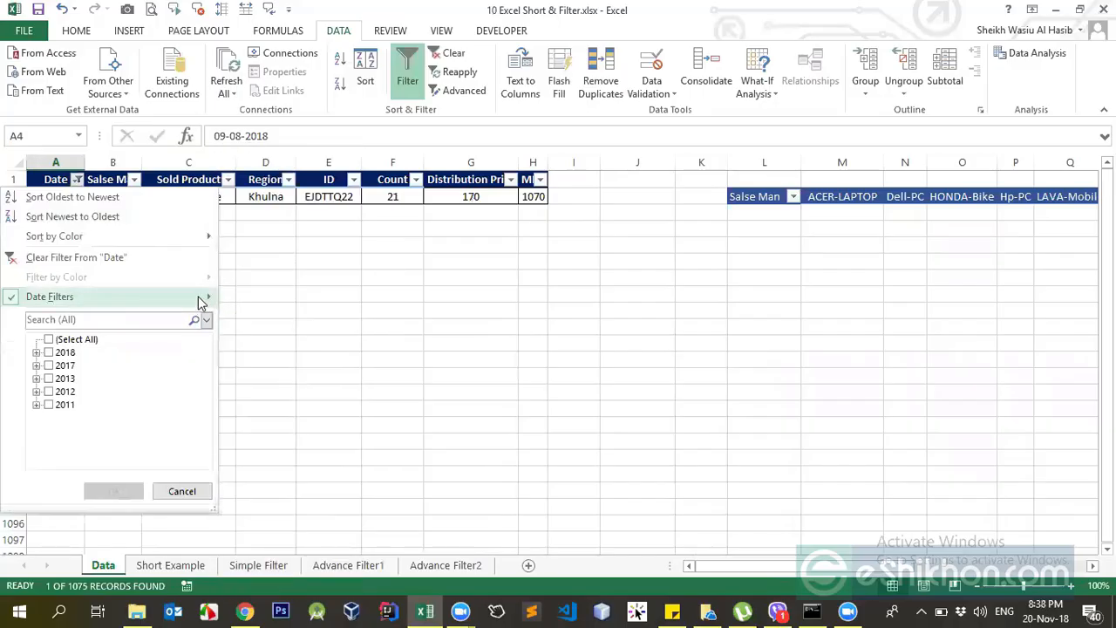
mouse_move(200, 301)
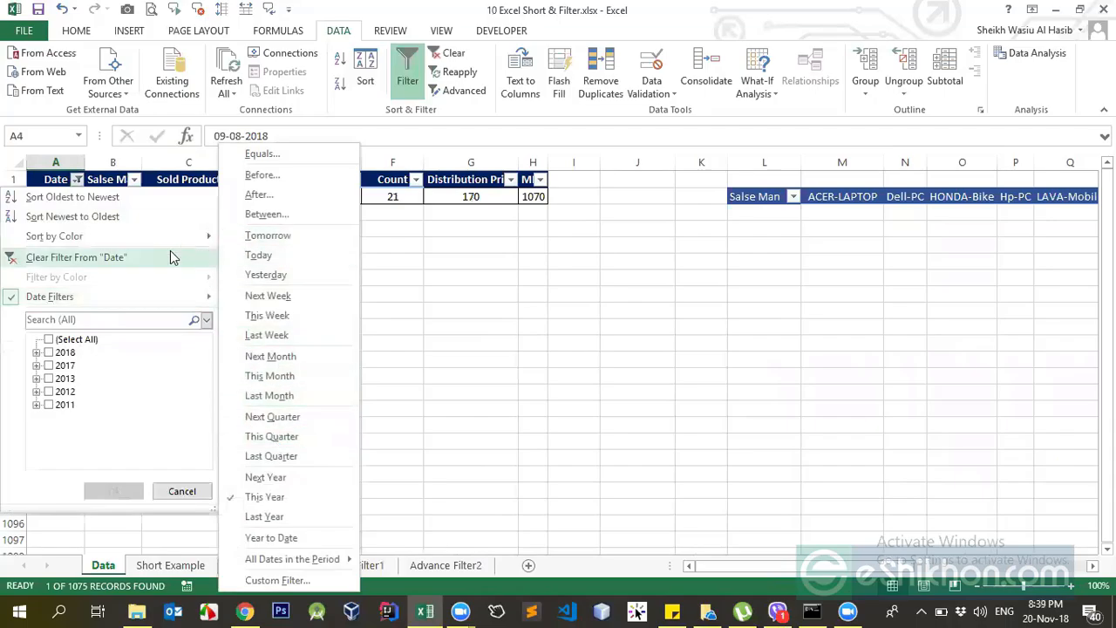
left_click(427, 294)
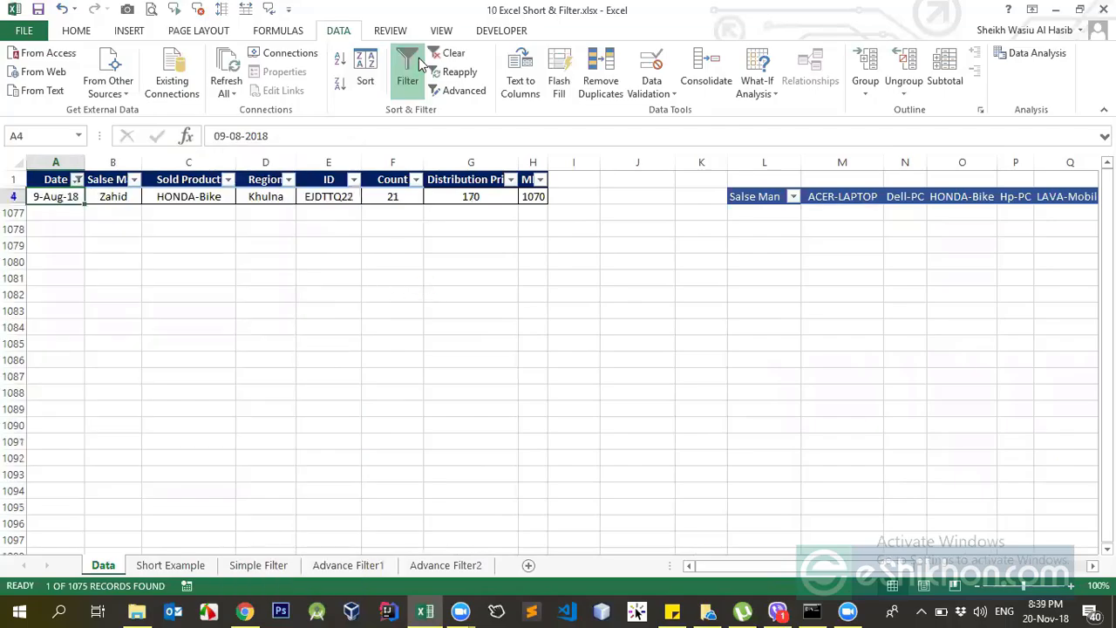
Clear the Date filter and turn off filtering for the sales table.
left_click(194, 179)
left_click(408, 80)
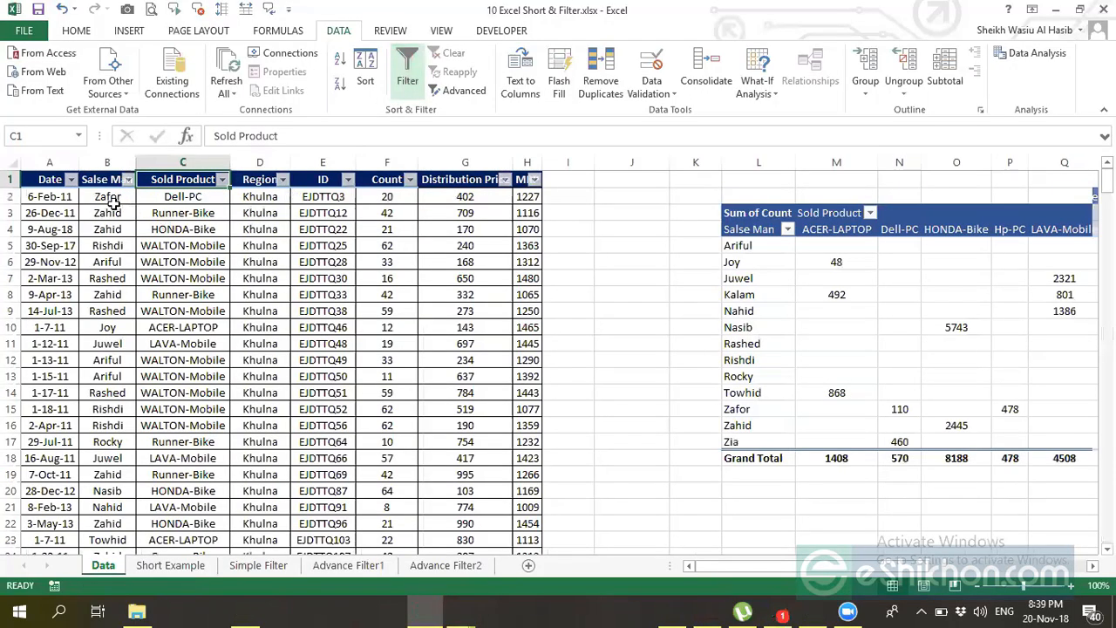
left_click(65, 196)
key("ctrl+shift+l")
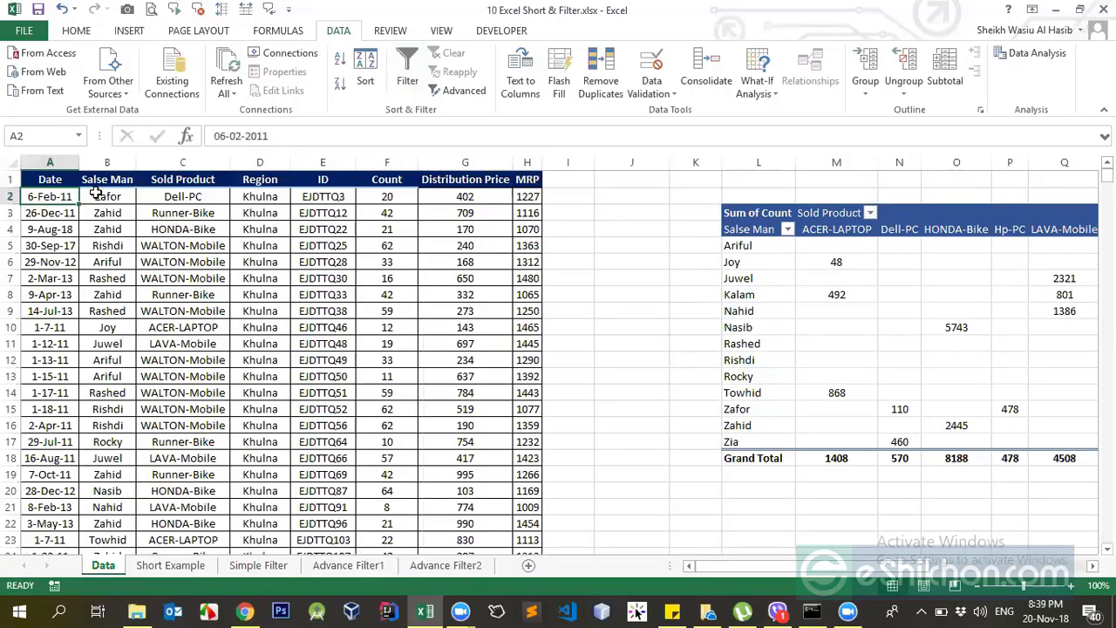
Enter Q1 in cell J5 and fill the quarter series down to J11.
left_click(620, 248)
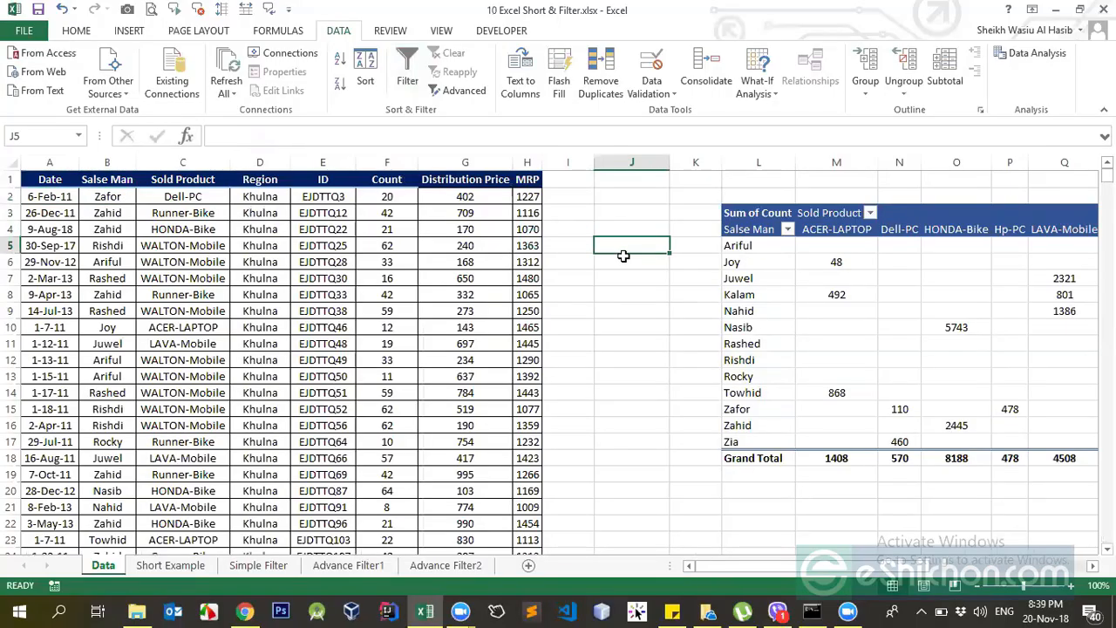
type("Q1")
key("ctrl+Return")
left_click_drag(668, 253, 668, 347)
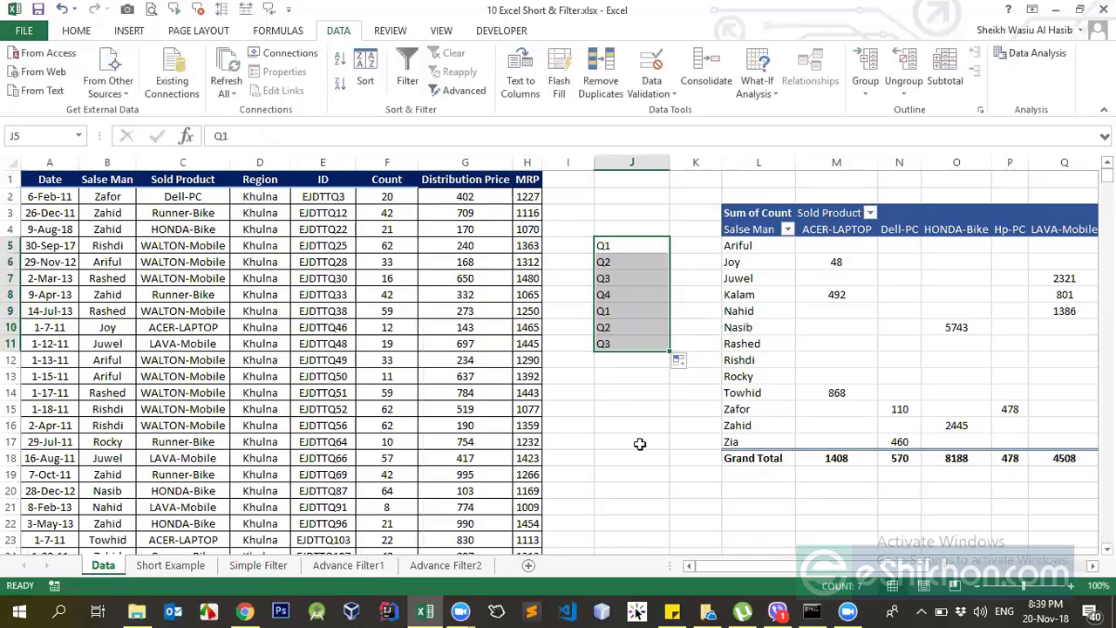
left_click(603, 259)
left_click(606, 277)
left_click(605, 294)
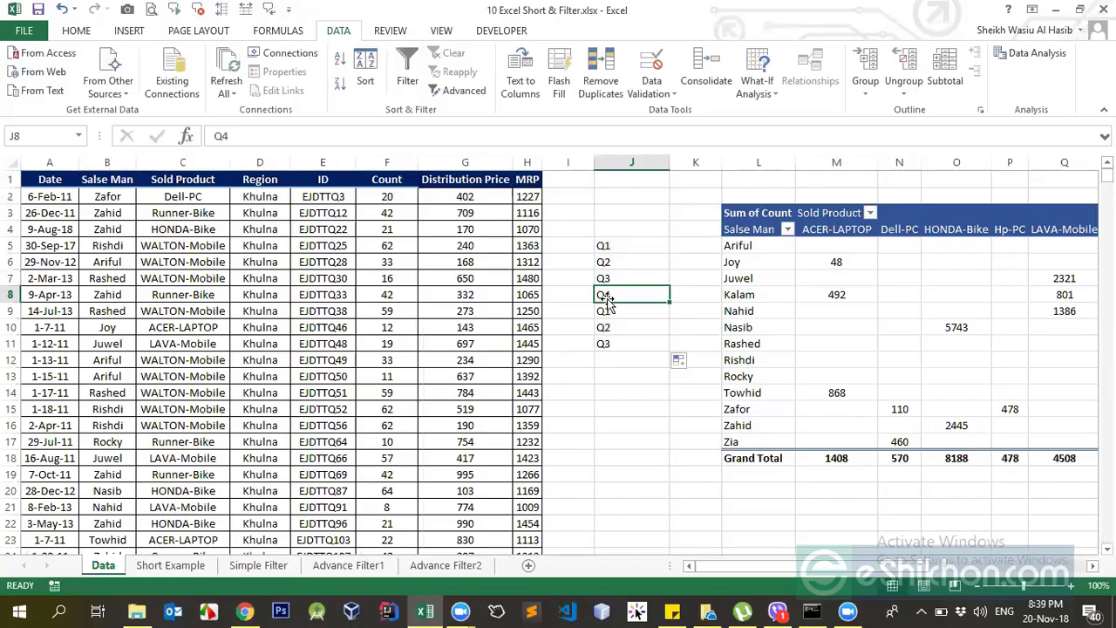
left_click_drag(614, 249, 613, 270)
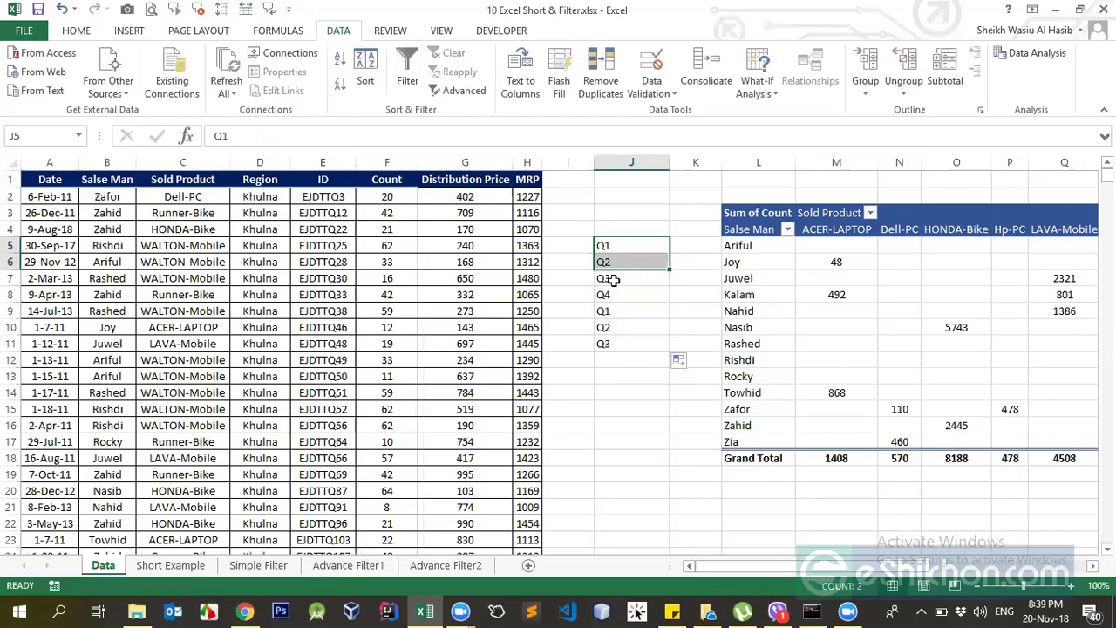
left_click(613, 280)
left_click(625, 297)
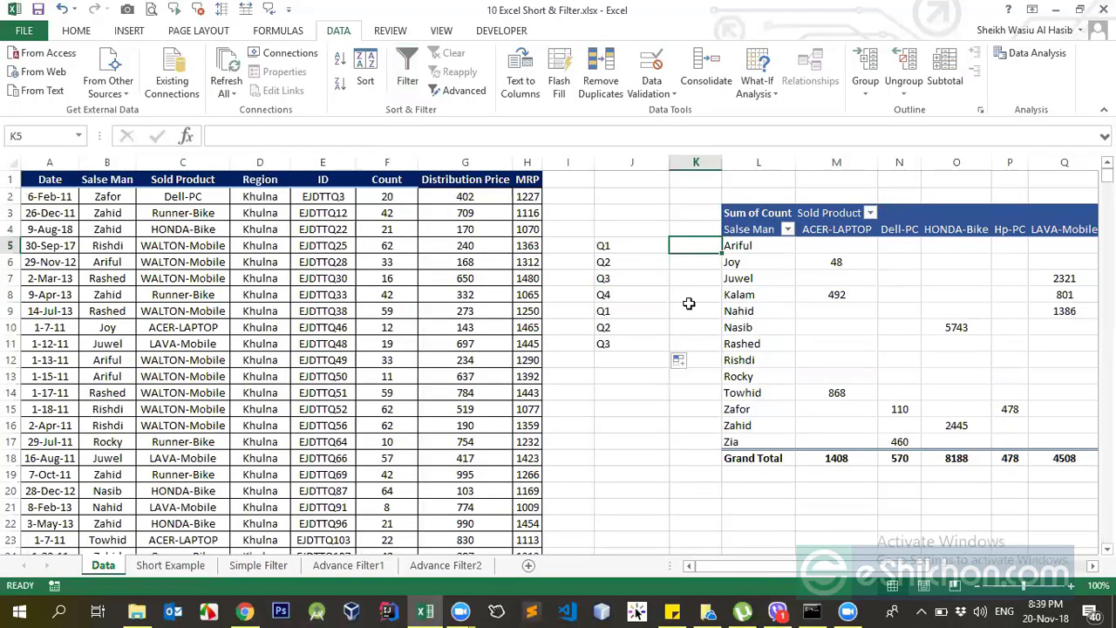
Enter "Jan, Feb, Mar" beside Q1 in cell K5 and fit column K's width to the text.
type("Jan,")
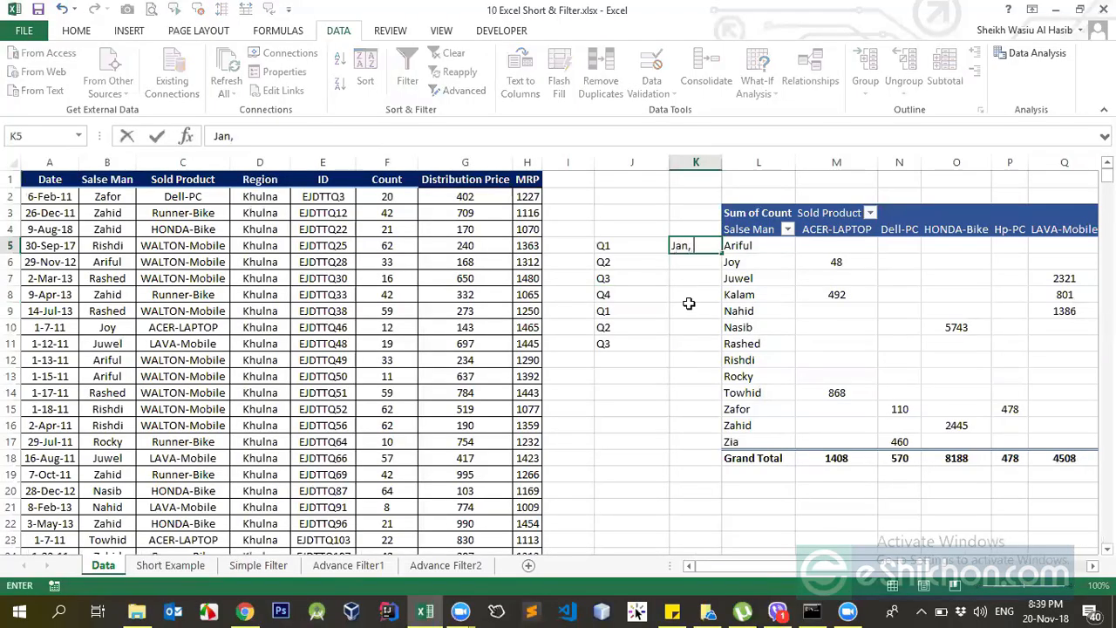
type(" Feb, Mar")
key("Return")
left_click(702, 245)
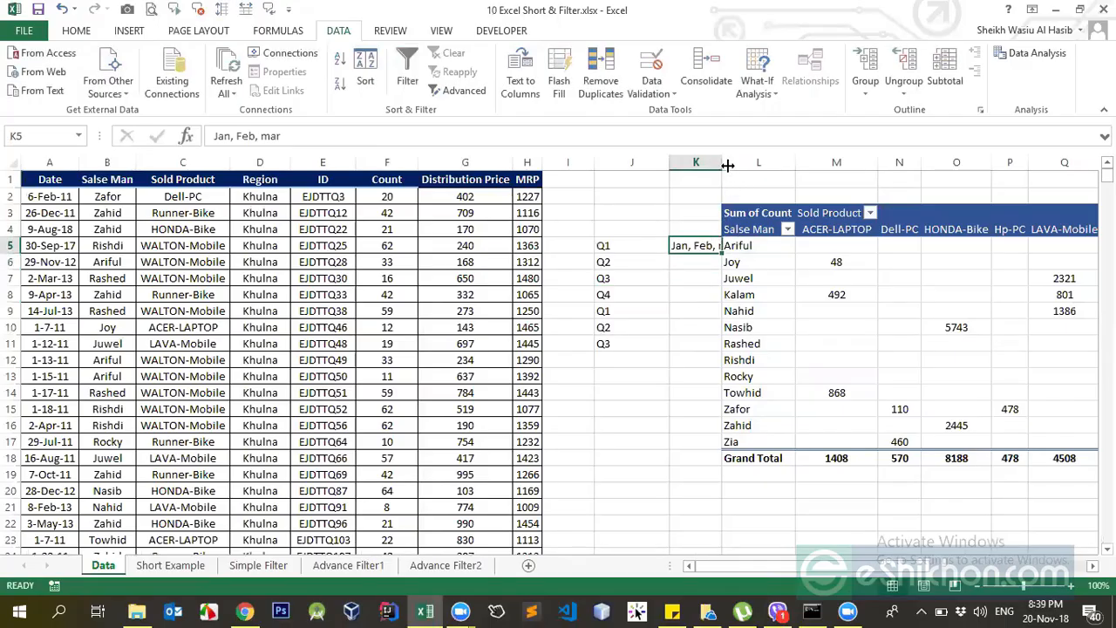
double_click(723, 159)
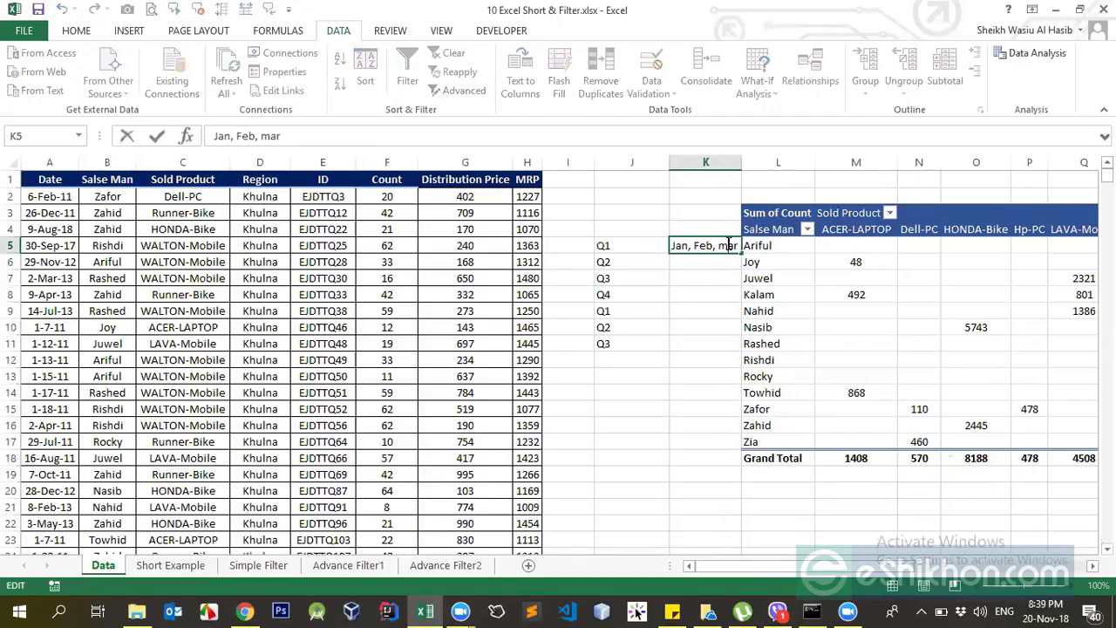
key("Return")
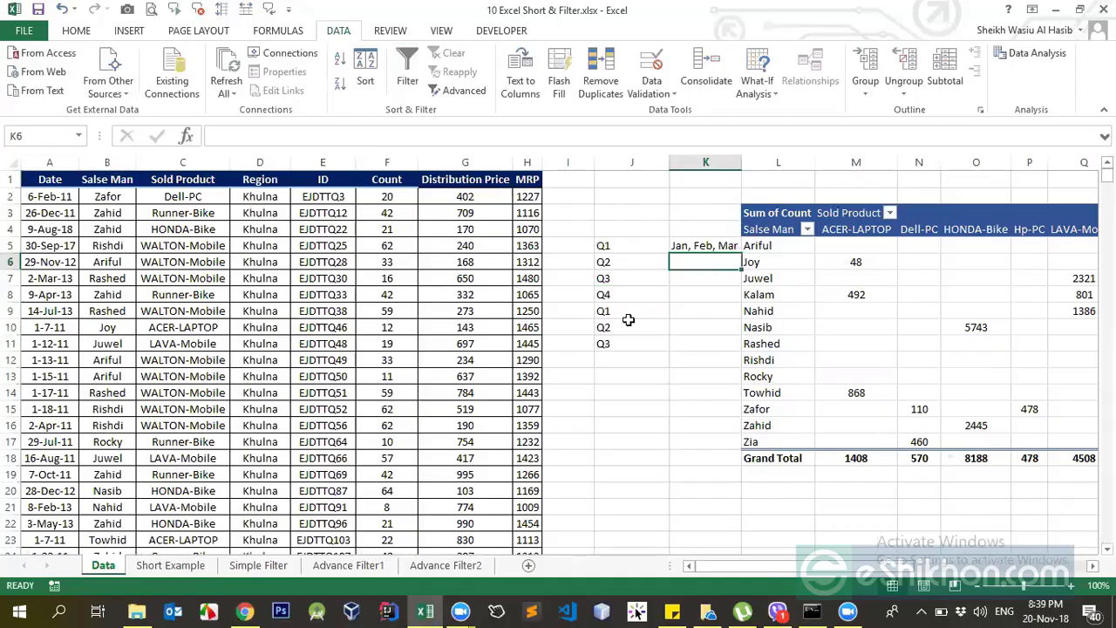
Enter "Apr, May, Jun" beside Q2 in cell K6.
left_click_drag(640, 247, 639, 294)
left_click(684, 261)
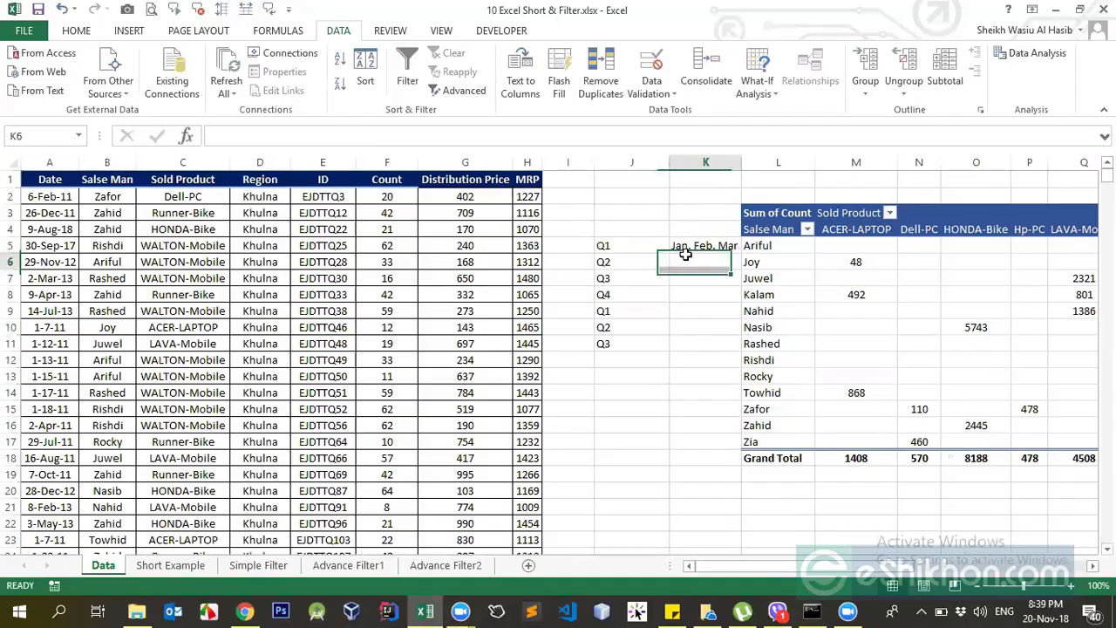
left_click(700, 246)
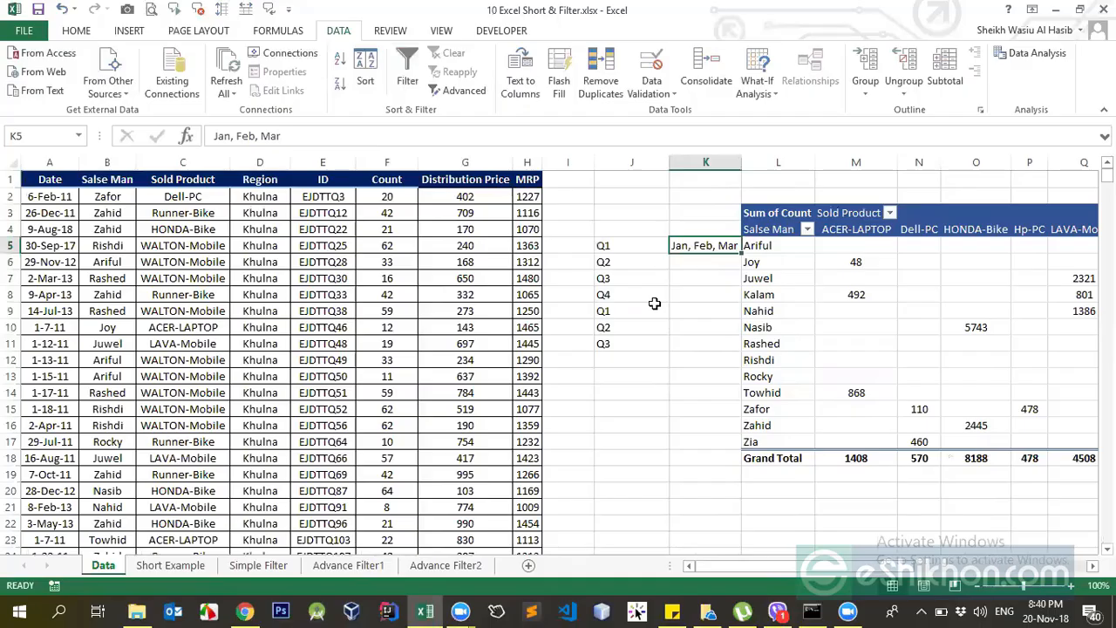
left_click(707, 261)
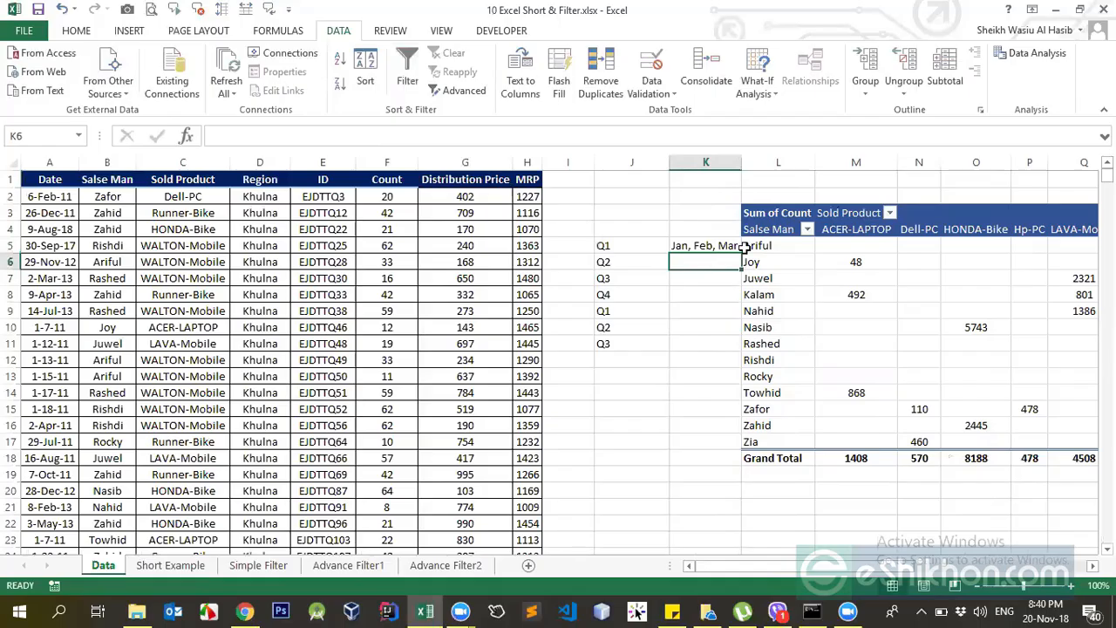
type("Ap")
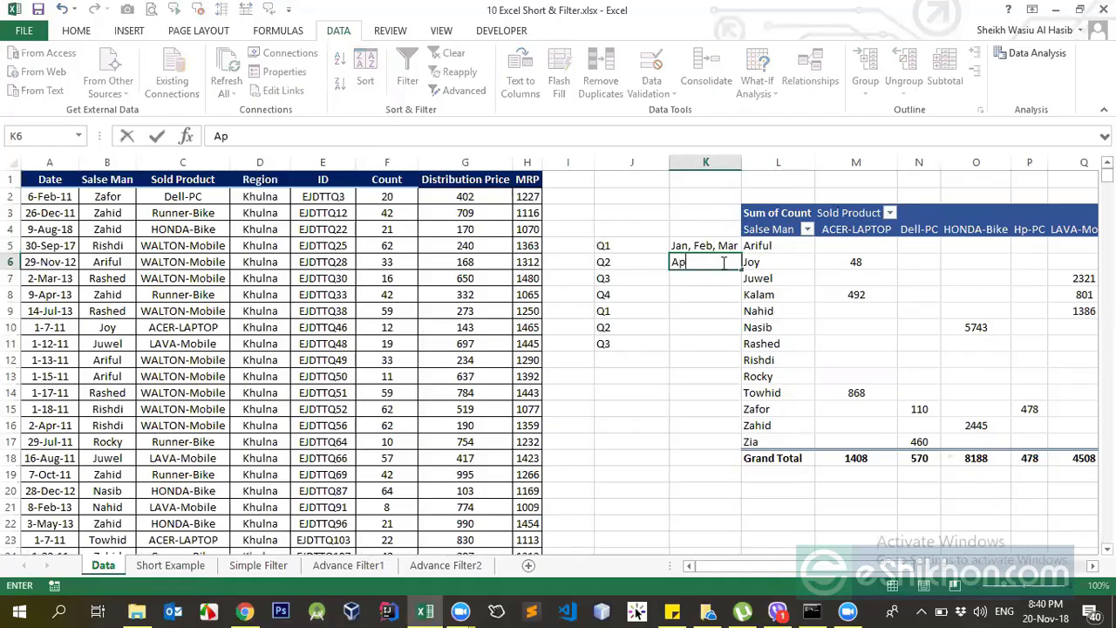
type("r, May, Jun")
key("Return")
Enter "Jul, Aug, Sep" beside Q3 in cell K7.
type("Ju")
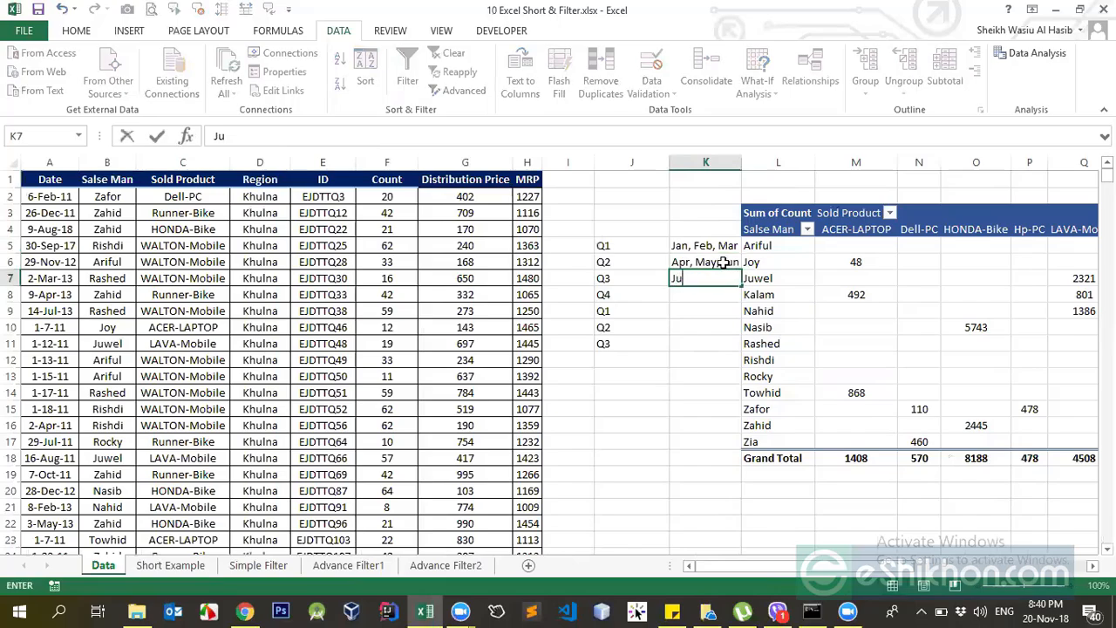
type("l, Aug, Sep")
key("Return")
Enter "Oct, Nov, Dec" beside Q4 in cell K8.
type("N")
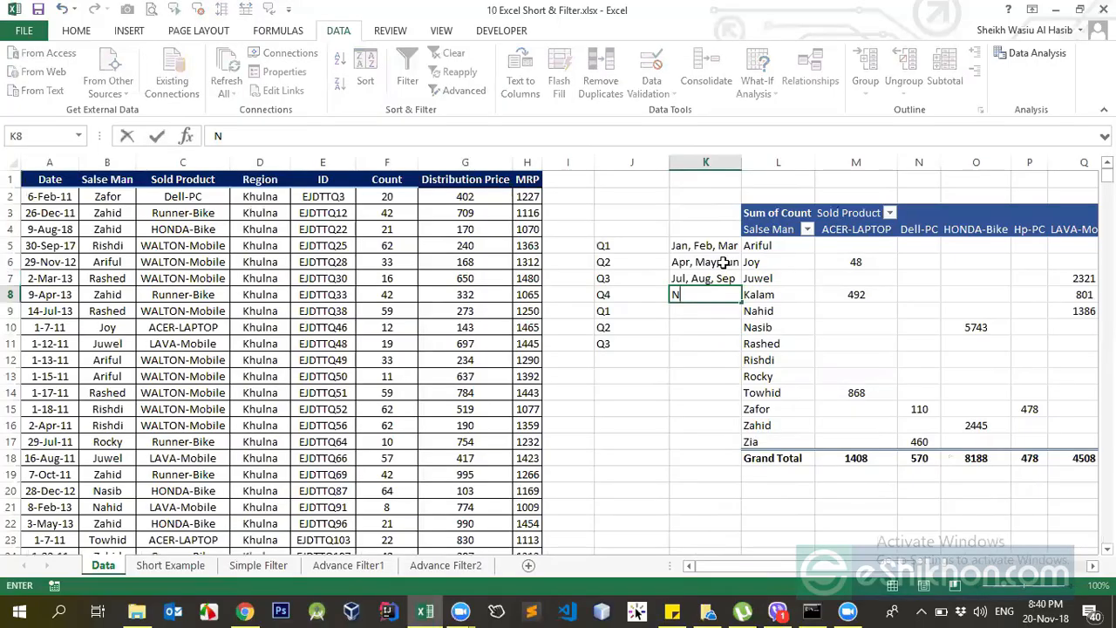
key("BackSpace")
type("Oct, Nov, Dec")
key("Return")
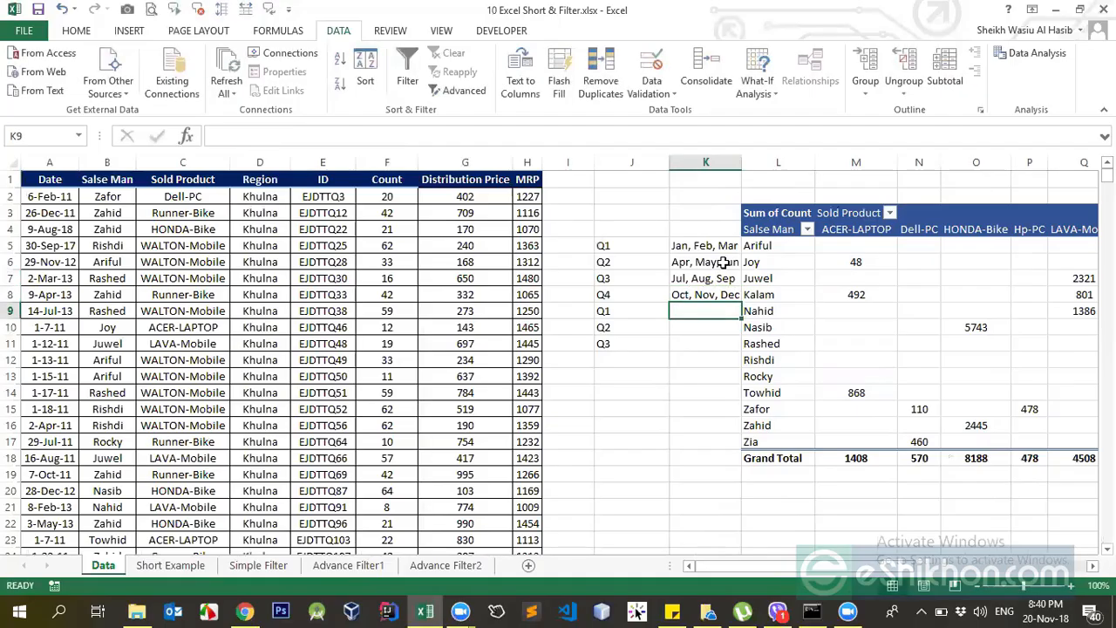
left_click(848, 611)
left_click(579, 406)
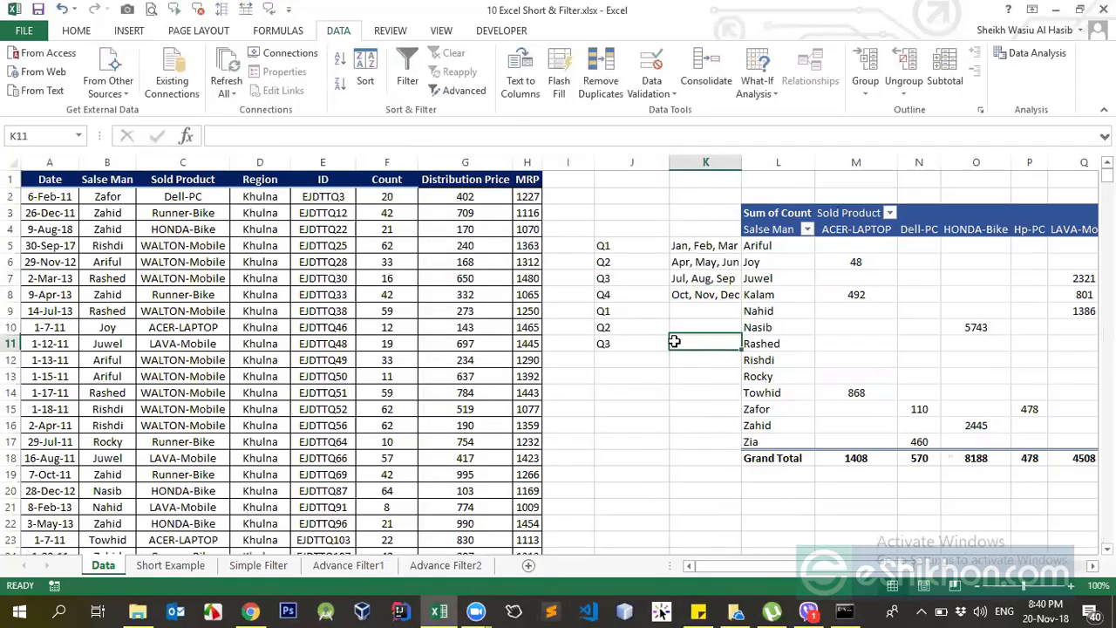
Review the months listed for each quarter in cells K5 through K8.
left_click(675, 342)
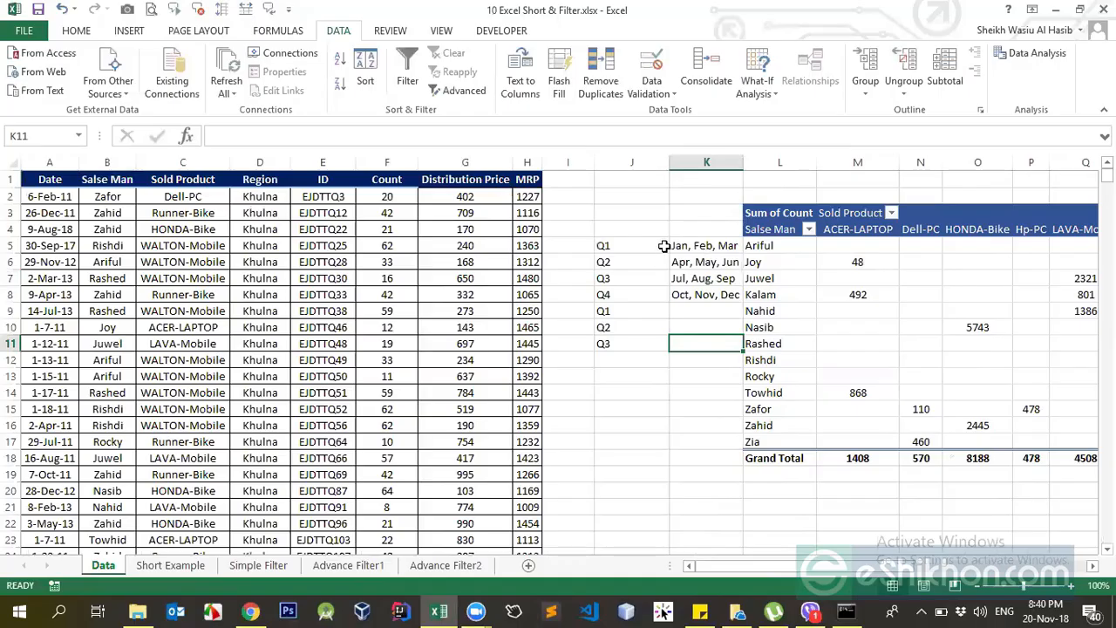
left_click(711, 246)
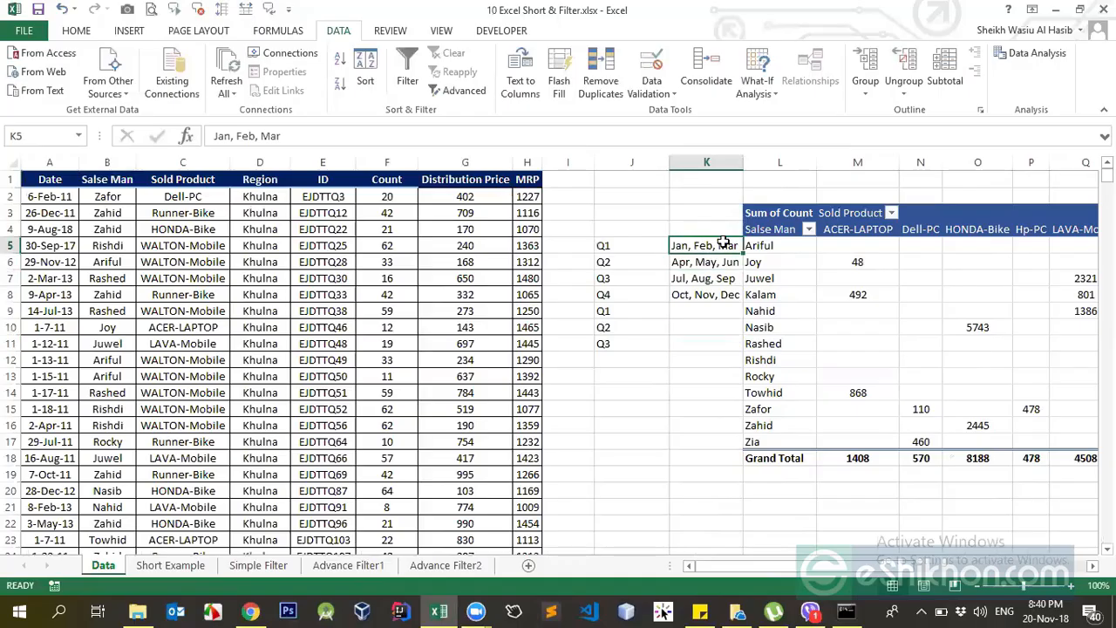
left_click(680, 266)
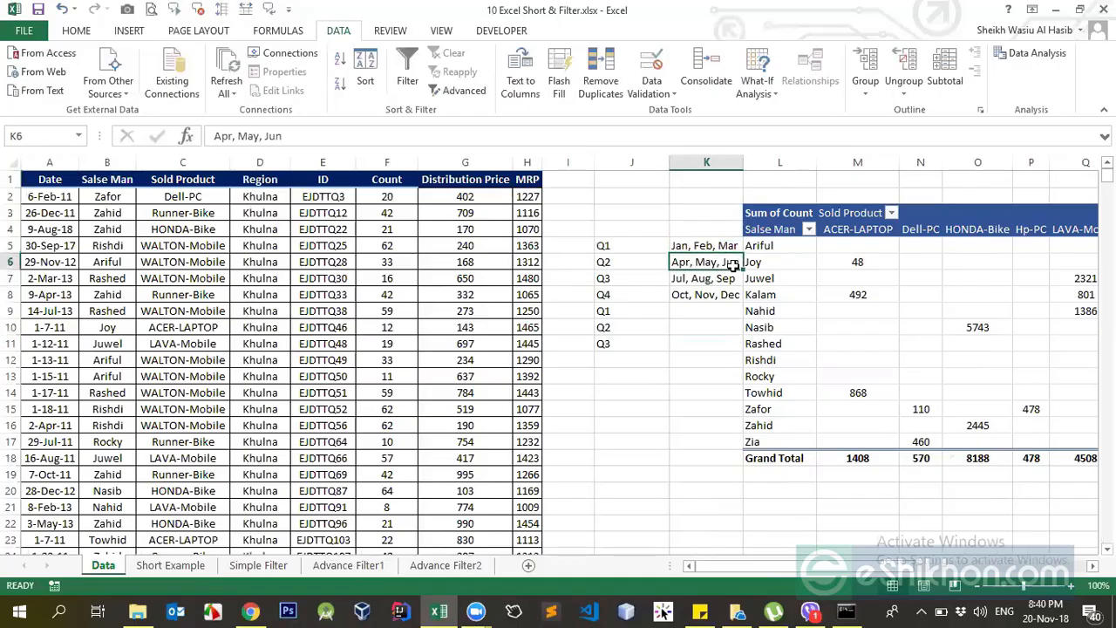
left_click(691, 279)
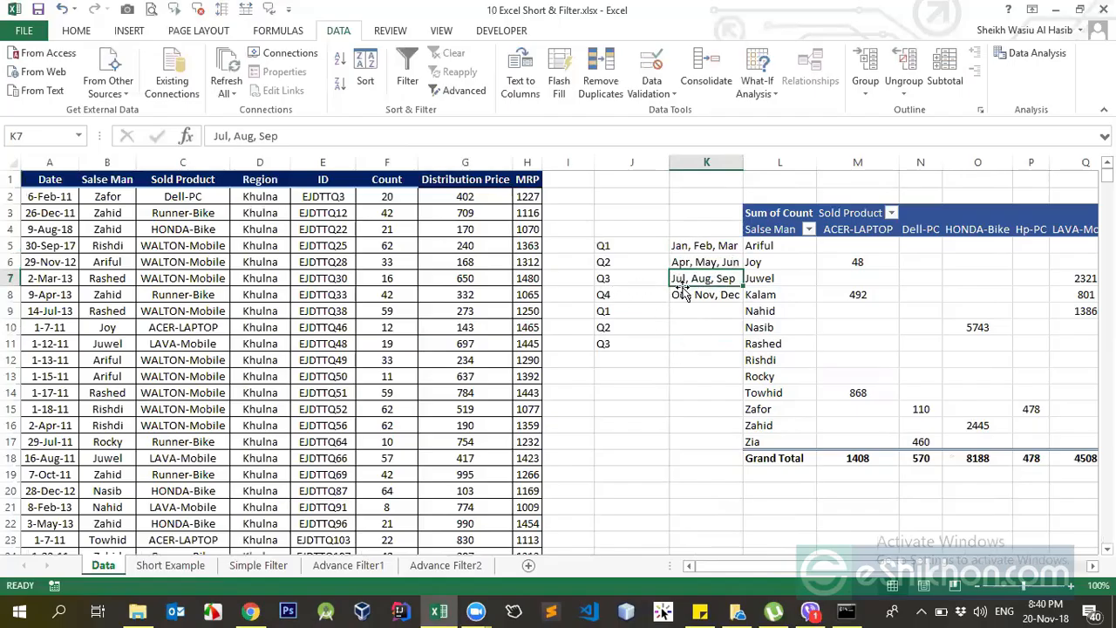
left_click(682, 298)
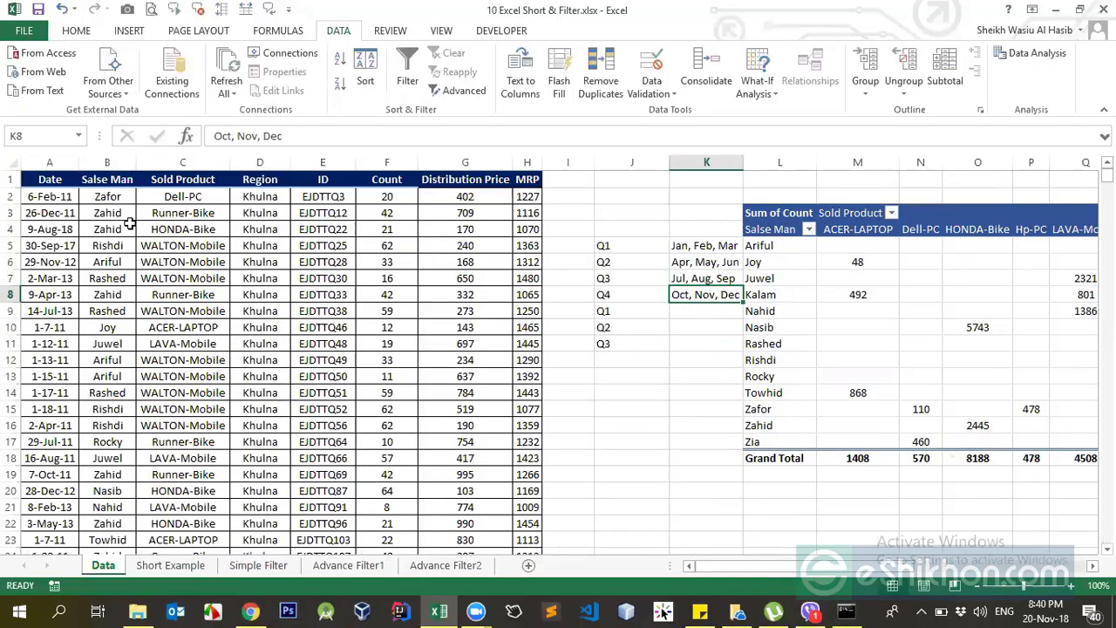
Turn on filtering for the sales table and view the date filter conditions available for the Date column.
left_click(41, 182)
left_click(407, 70)
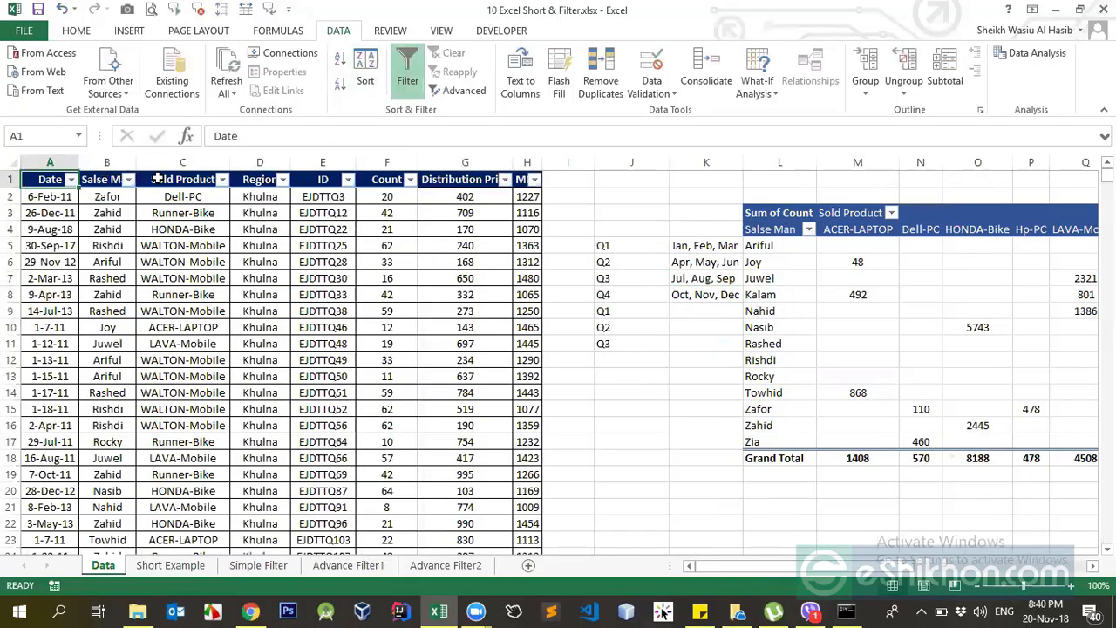
left_click(71, 178)
mouse_move(131, 297)
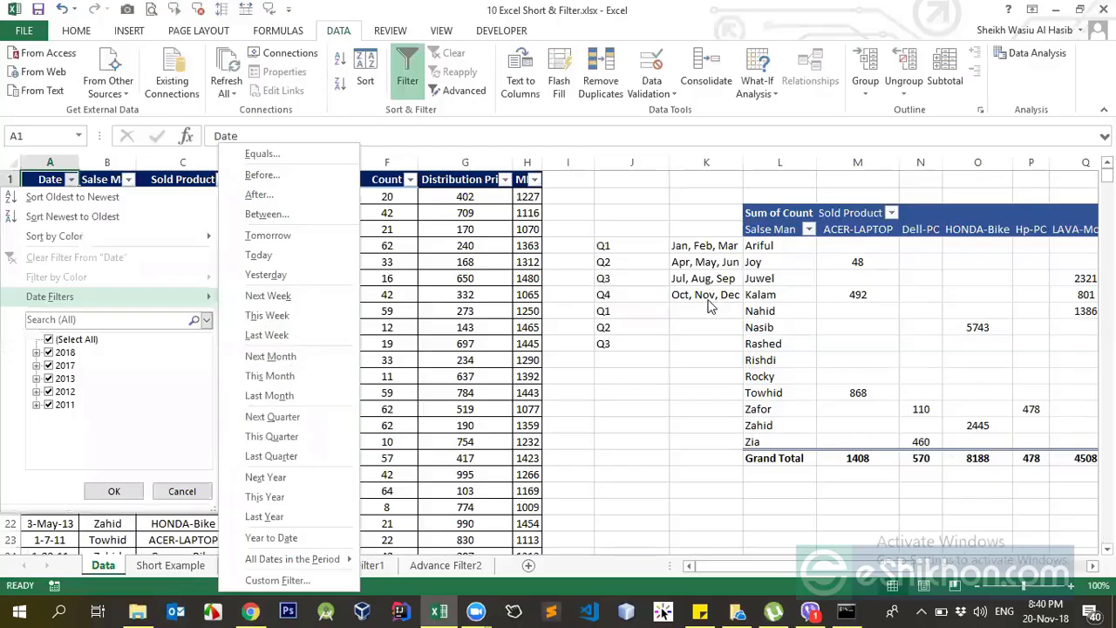
left_click(416, 330)
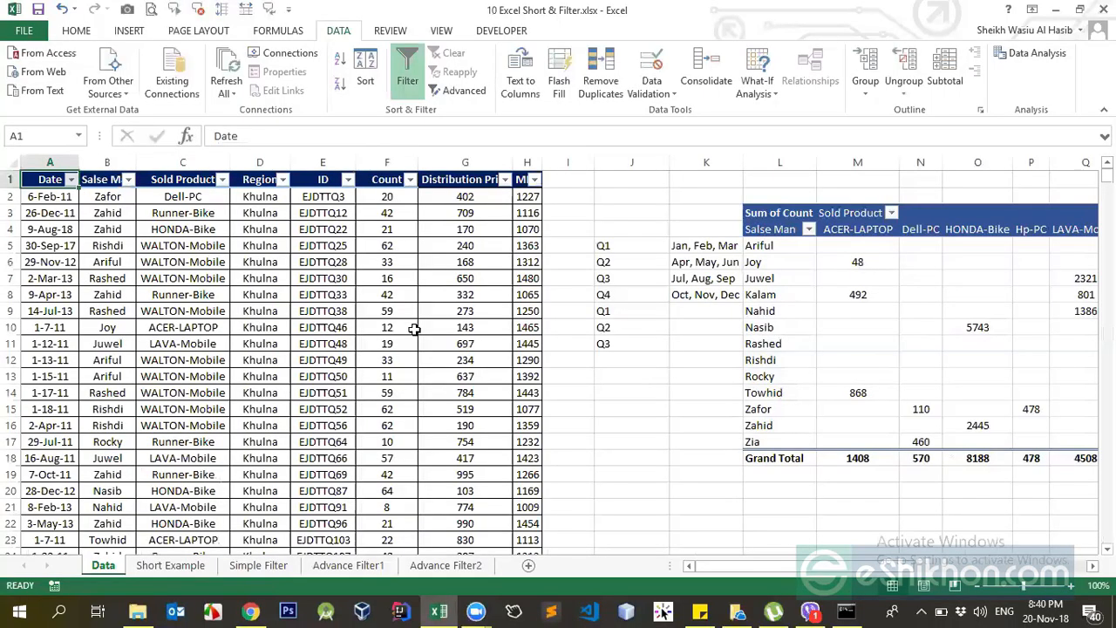
Change the year of the dates in cells A2 and A3 to 2018.
left_click(66, 201)
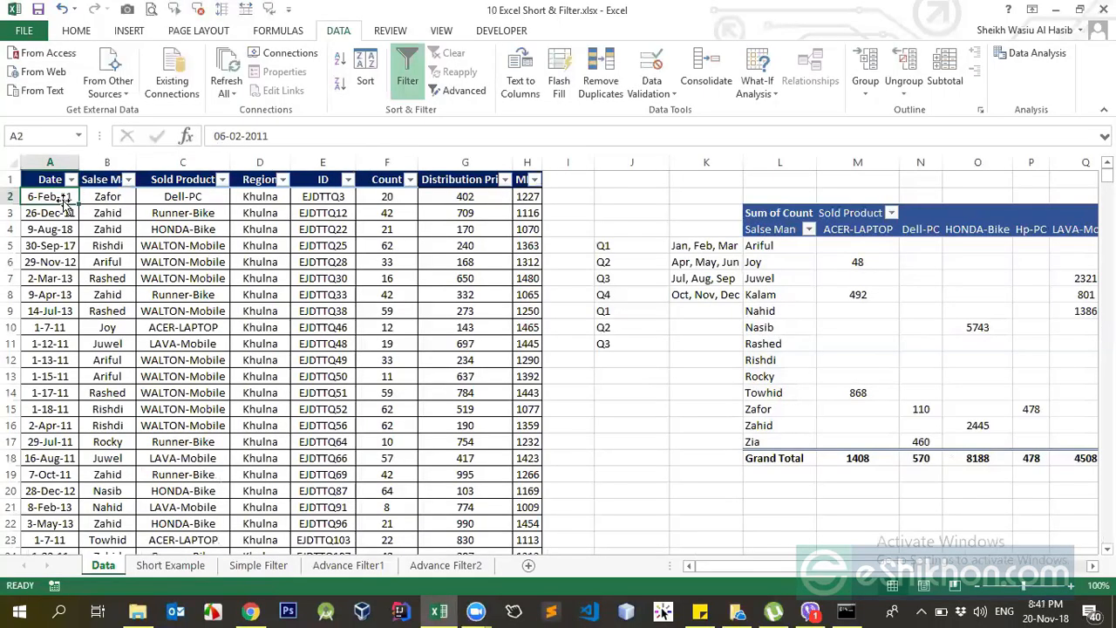
left_click(302, 139)
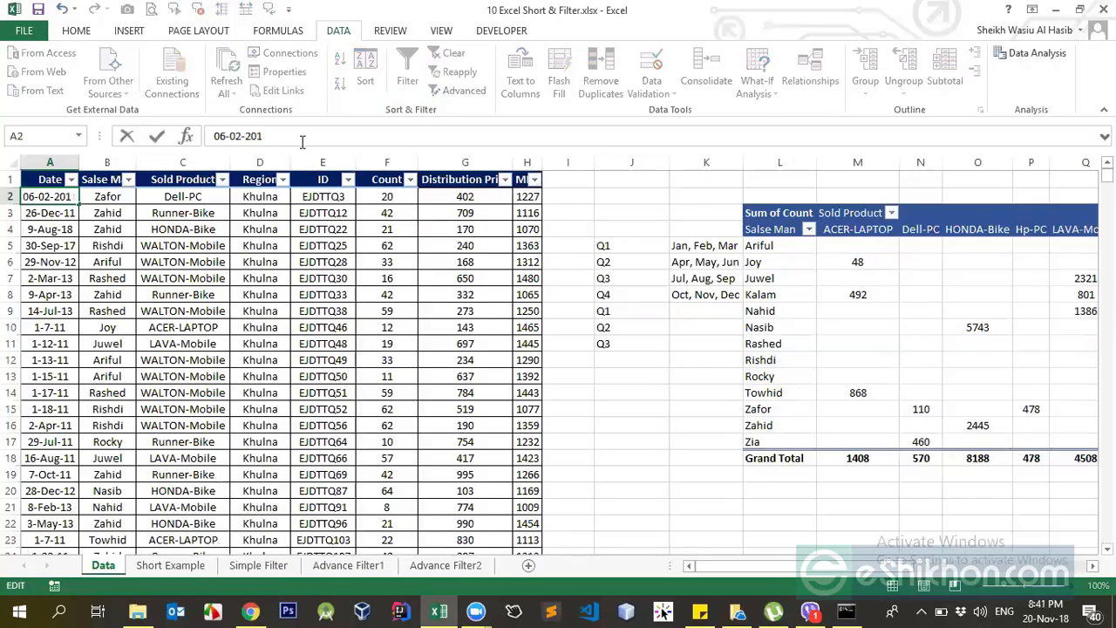
key("Return")
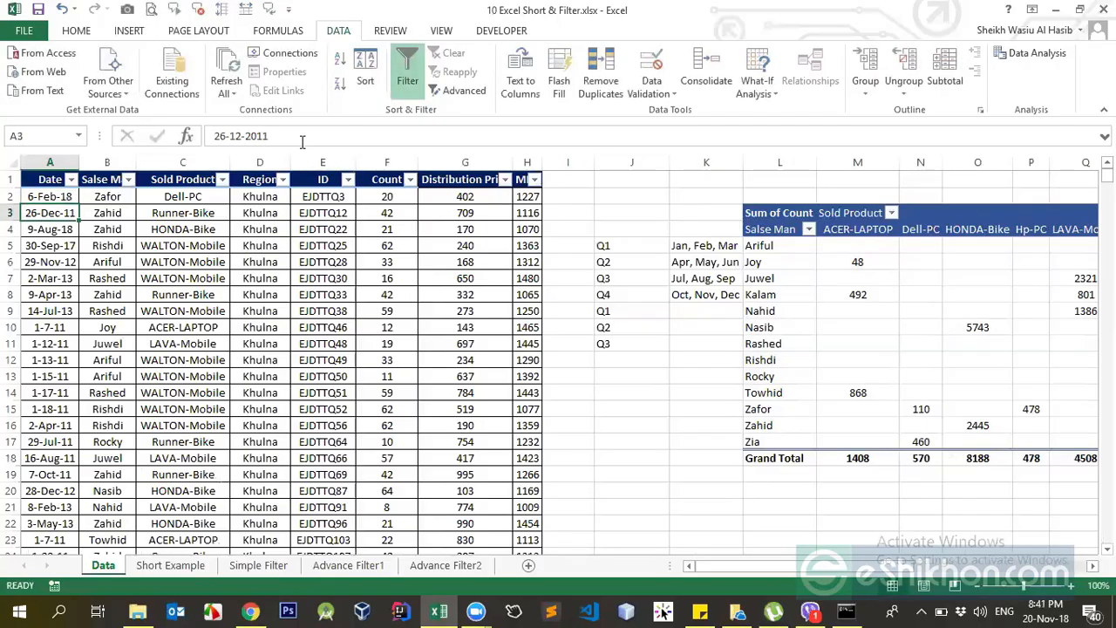
key("Down")
key("Up")
left_click(302, 139)
key("BackSpace")
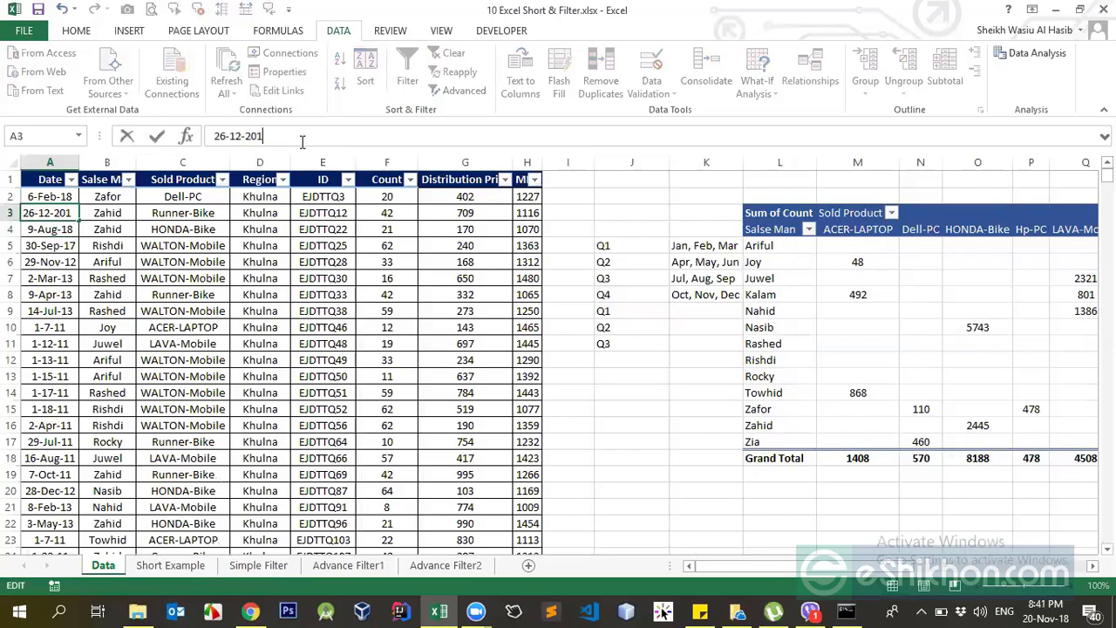
type("8")
key("Return")
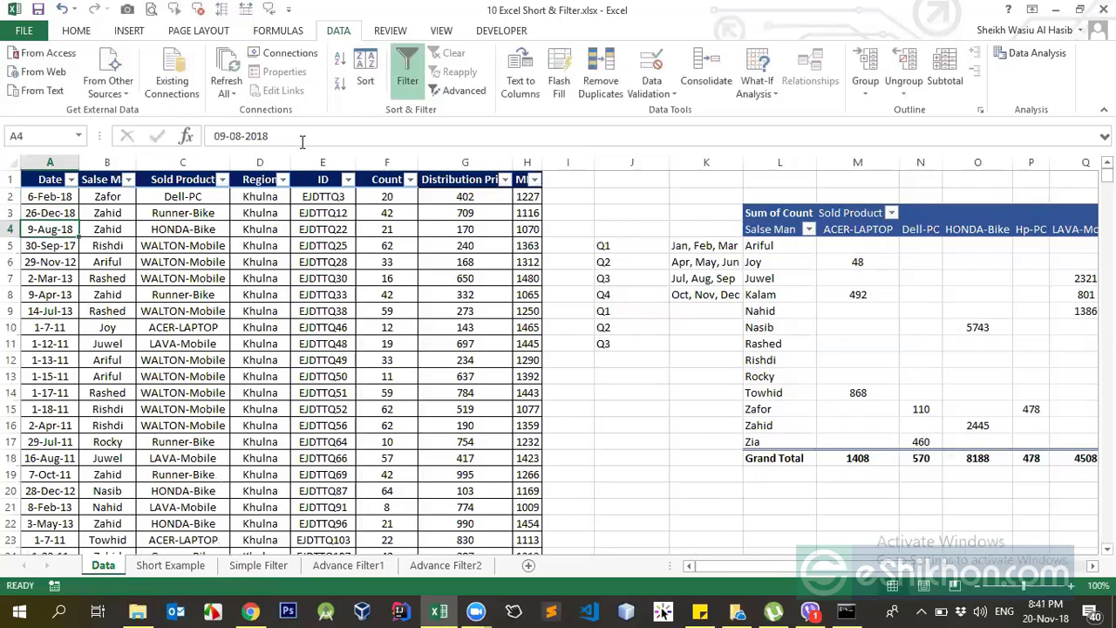
Change the month of the date in cell A2 to January, keeping day 6 and year 2018.
left_click(55, 196)
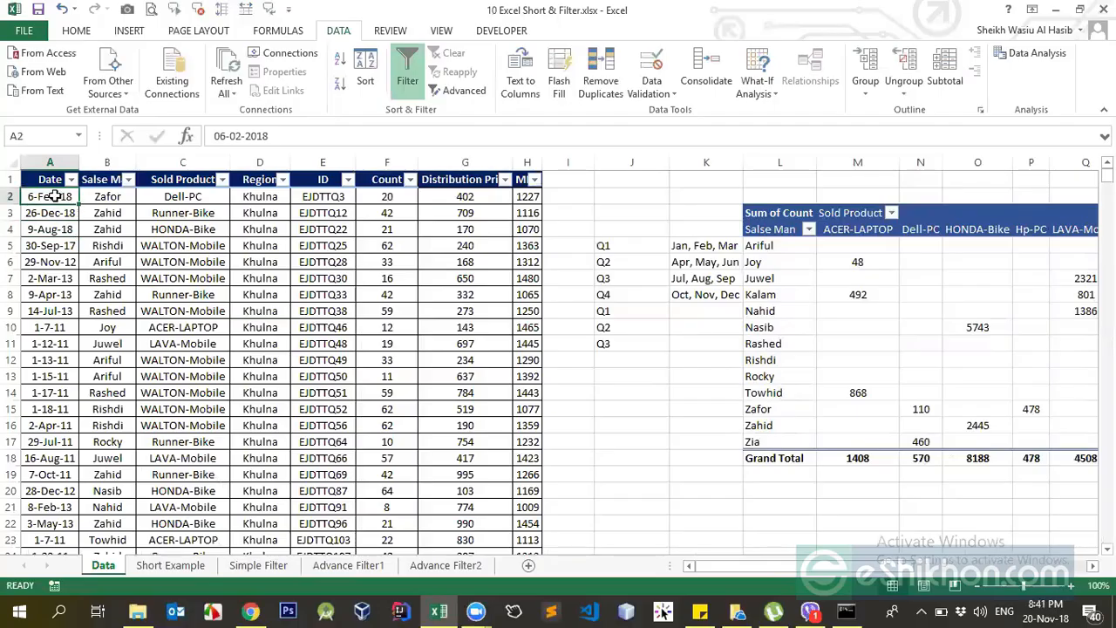
left_click(241, 133)
key("BackSpace")
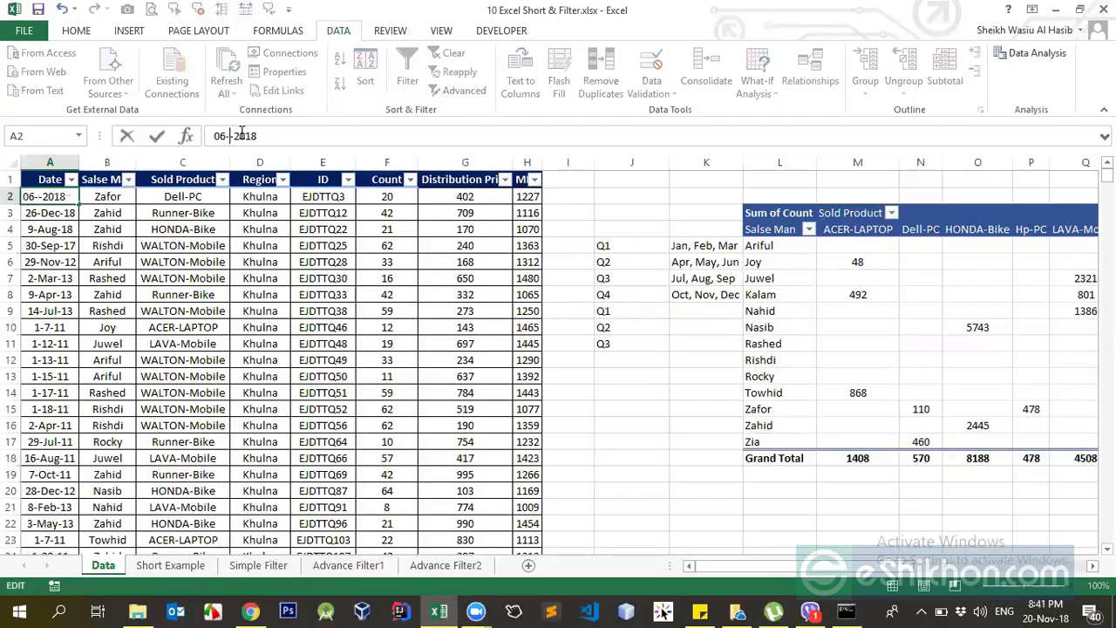
type("1")
key("Return")
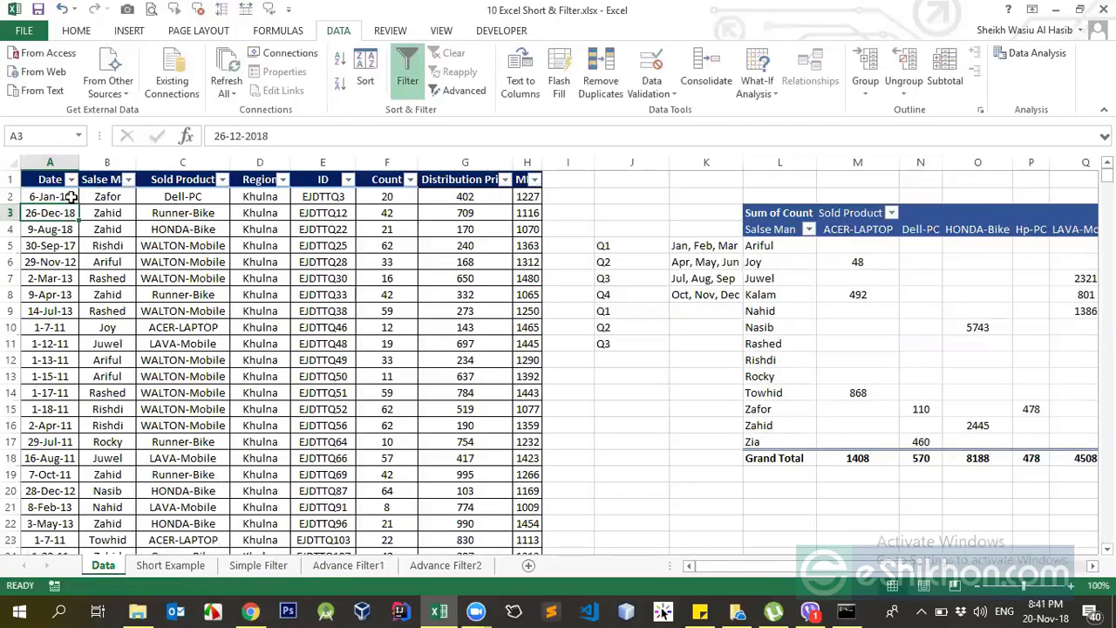
Change the month of the date in cell A2 to November, giving 6-Nov-18.
key("Up")
left_click(233, 137)
key("BackSpace")
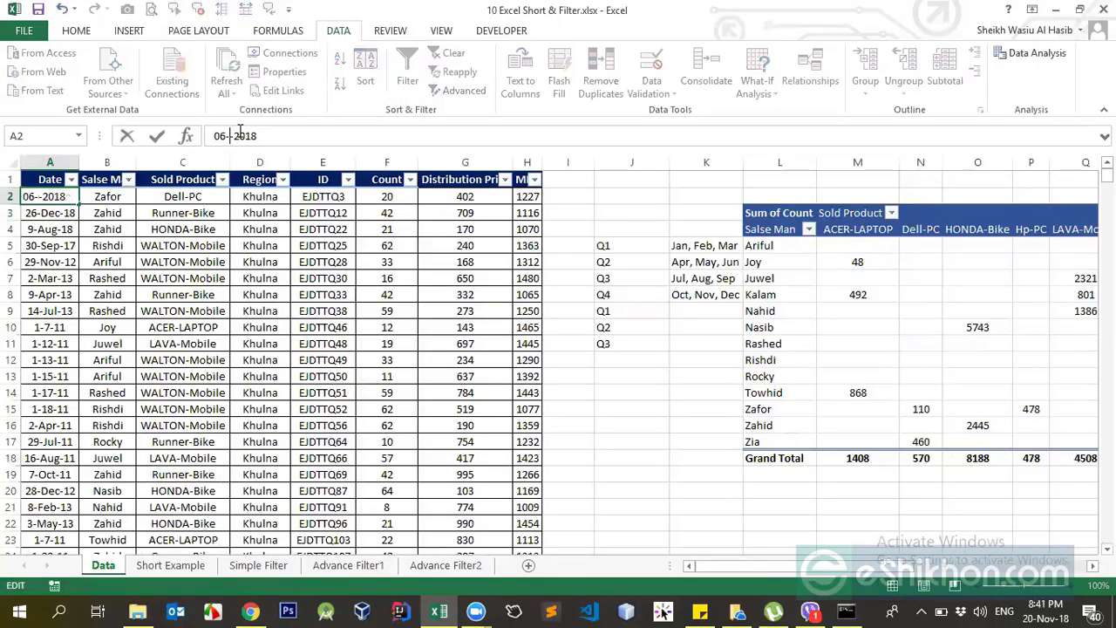
type("11")
key("Return")
Change the month of the date in cell A4 to 10, giving 9-Oct-18.
left_click(77, 230)
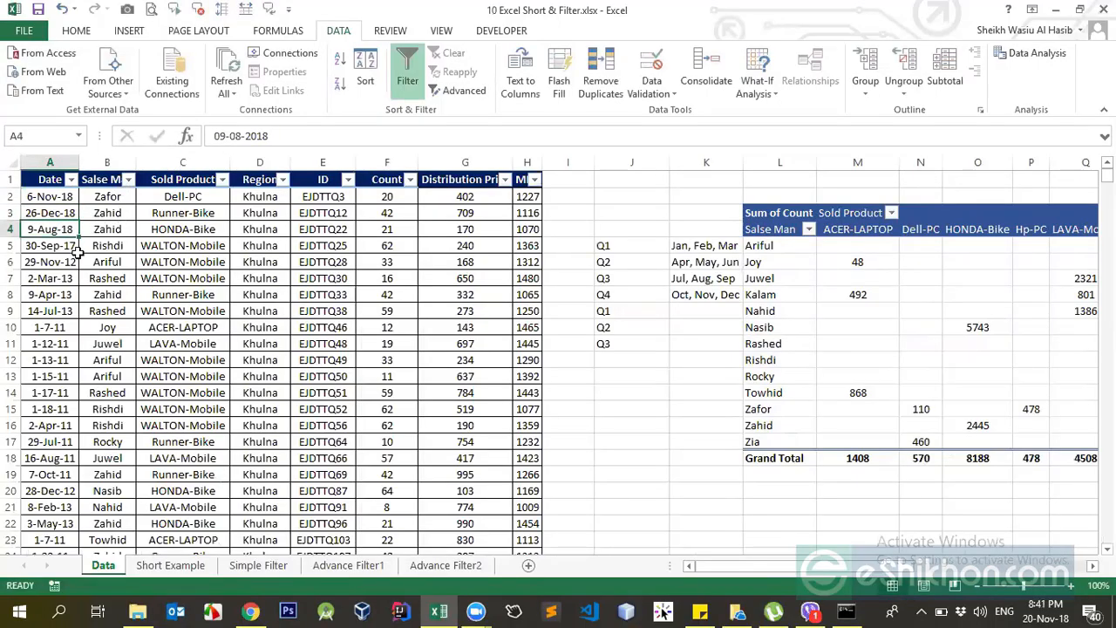
left_click(243, 136)
key("BackSpace")
key("BackSpace")
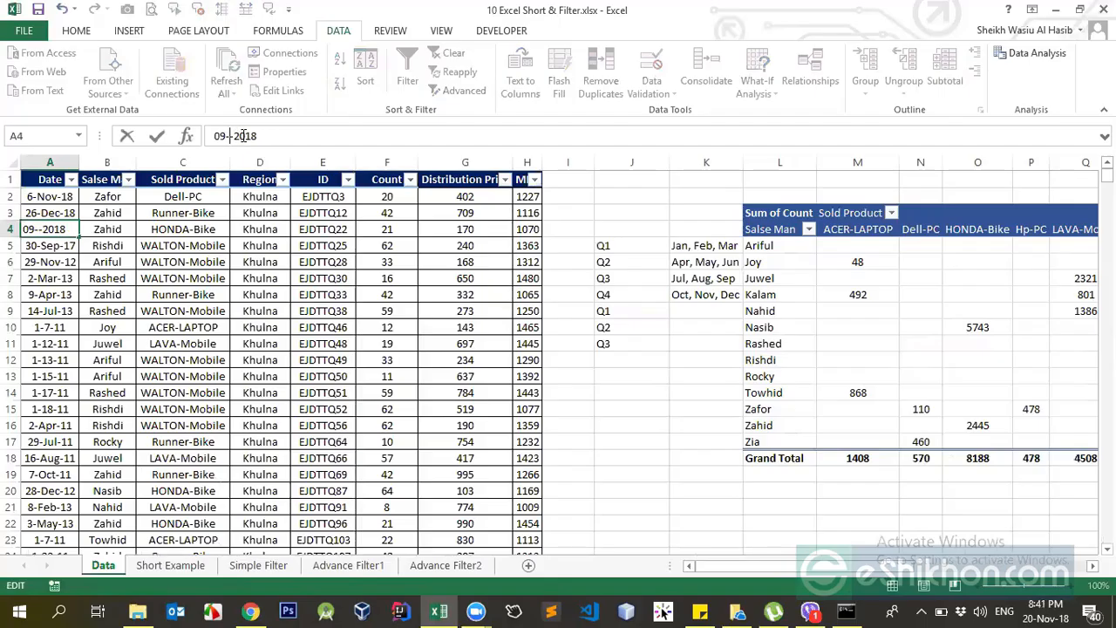
type("10")
key("Return")
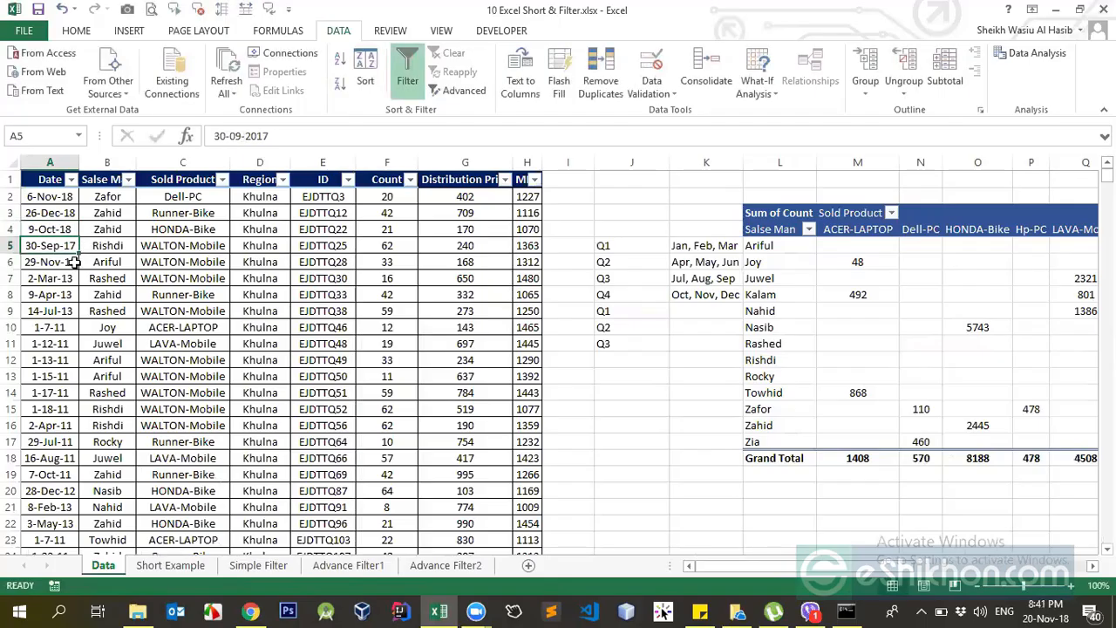
Change the date in cell A5 to 30-Jan-19, setting the year to 2019 and the month to January.
left_click(285, 137)
key("BackSpace")
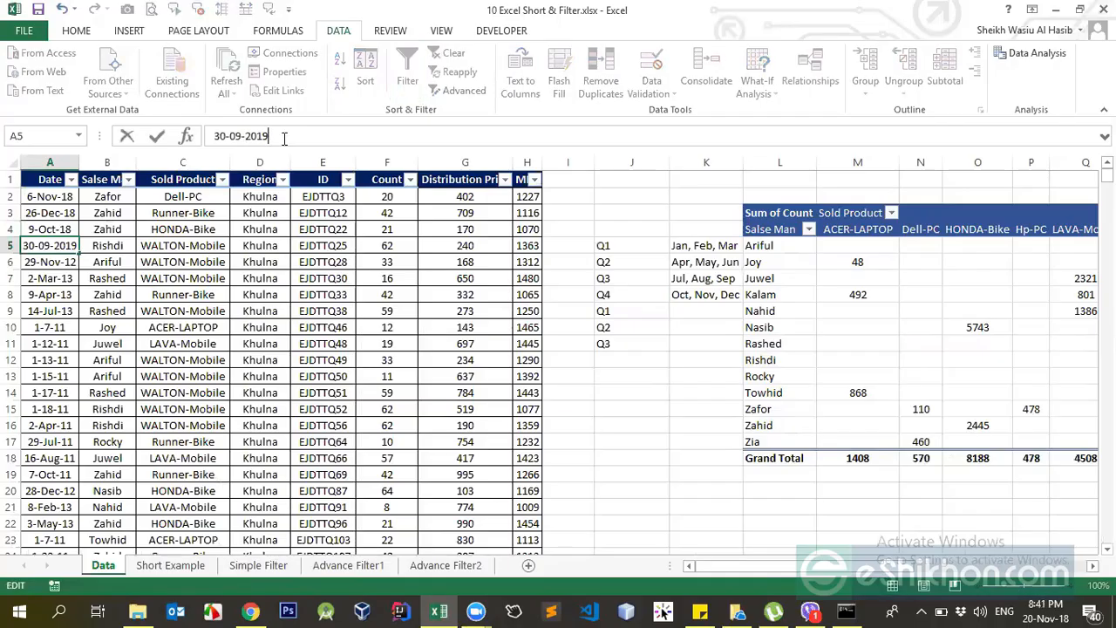
key("Return")
left_click(77, 245)
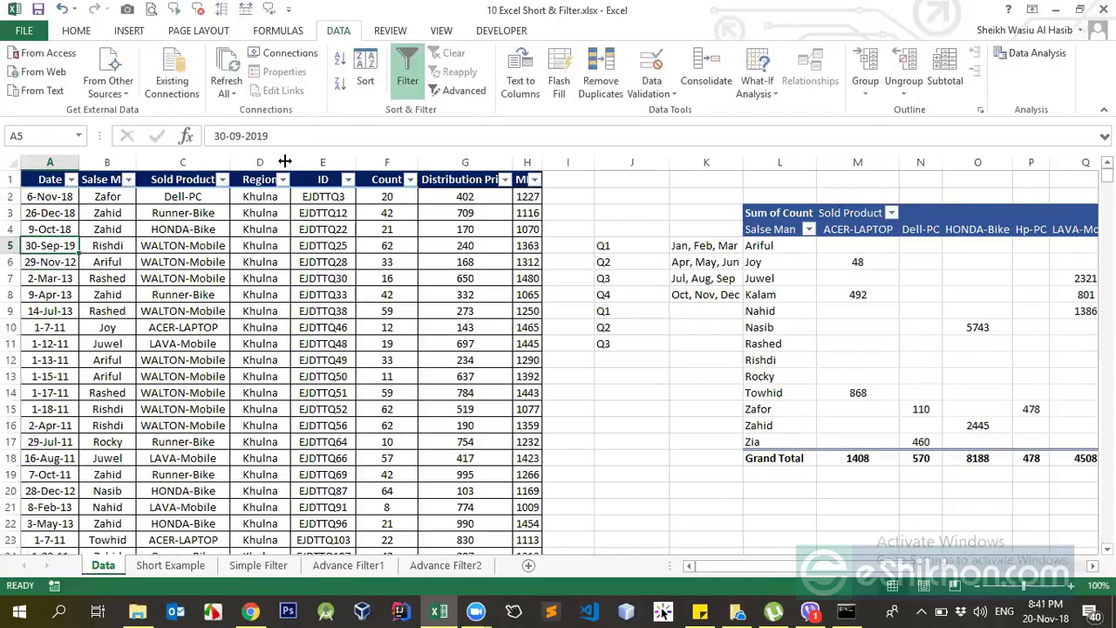
left_click(241, 135)
key("Return")
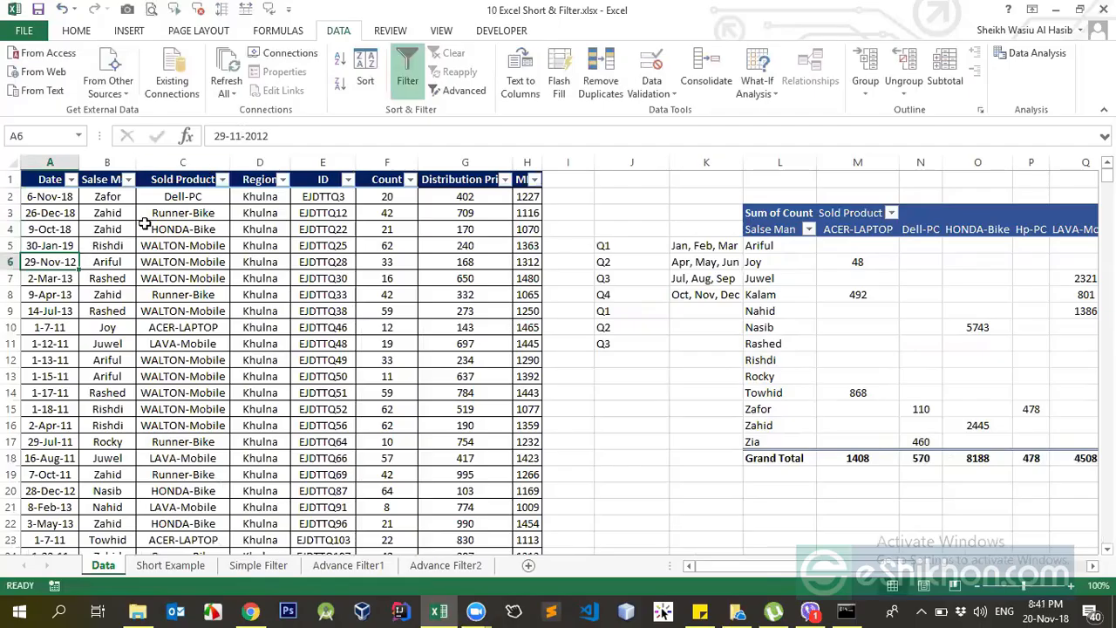
Change the date in cell A6 to 29-Apr-19.
left_click(234, 135)
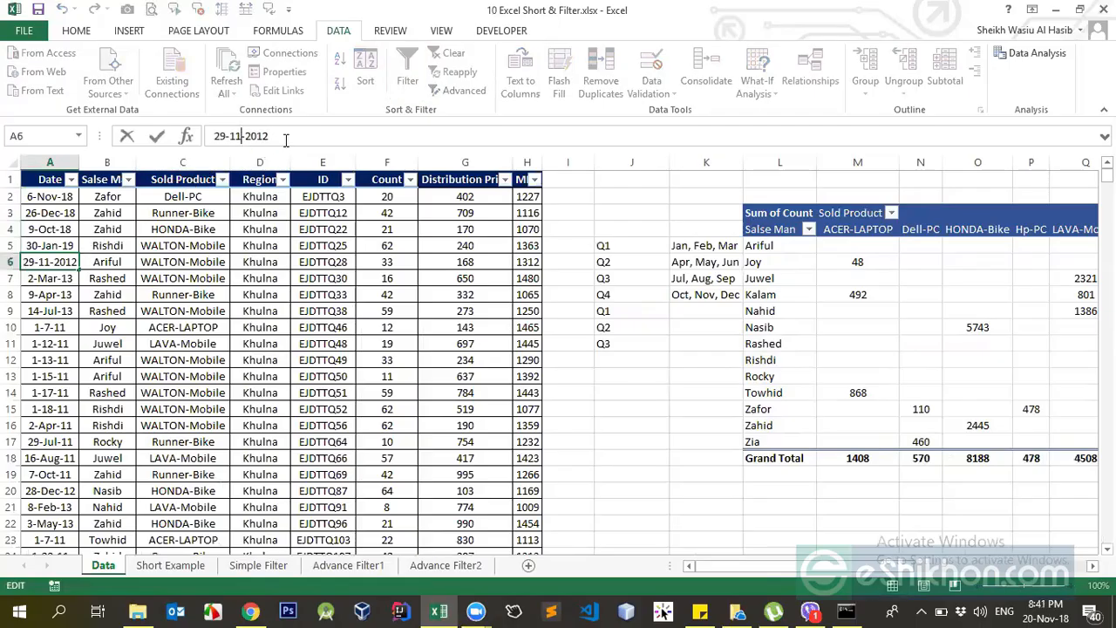
key("BackSpace")
type("0")
key("BackSpace")
key("BackSpace")
type("4")
key("Return")
Change the date in cell A7 to 2-May-19, setting the month to 5 and the year to 2019.
left_click(63, 245)
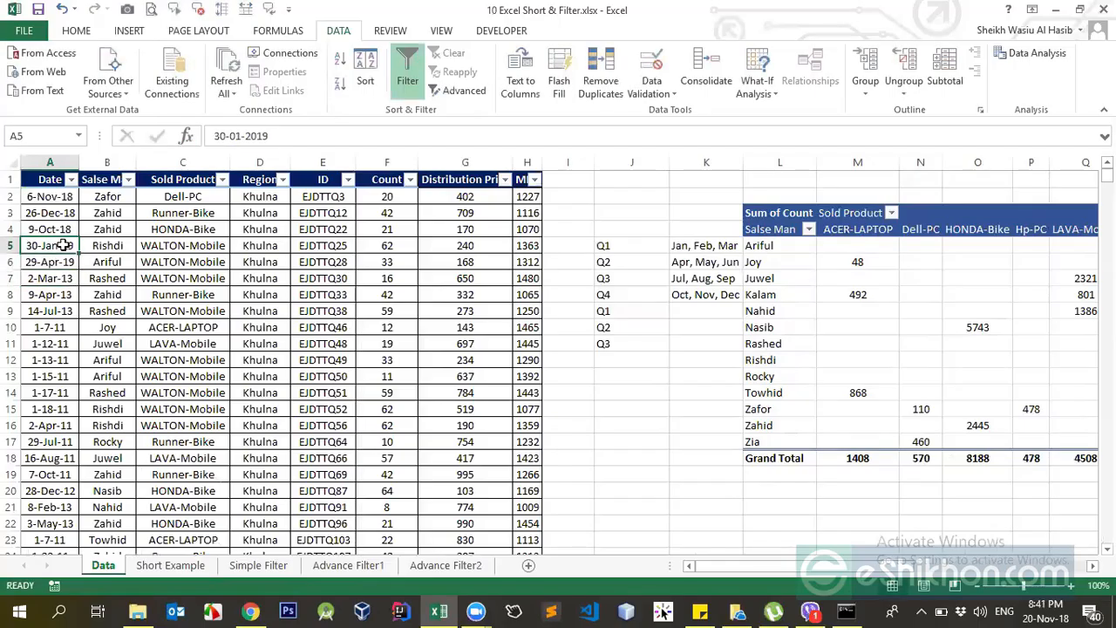
left_click(63, 263)
left_click(63, 279)
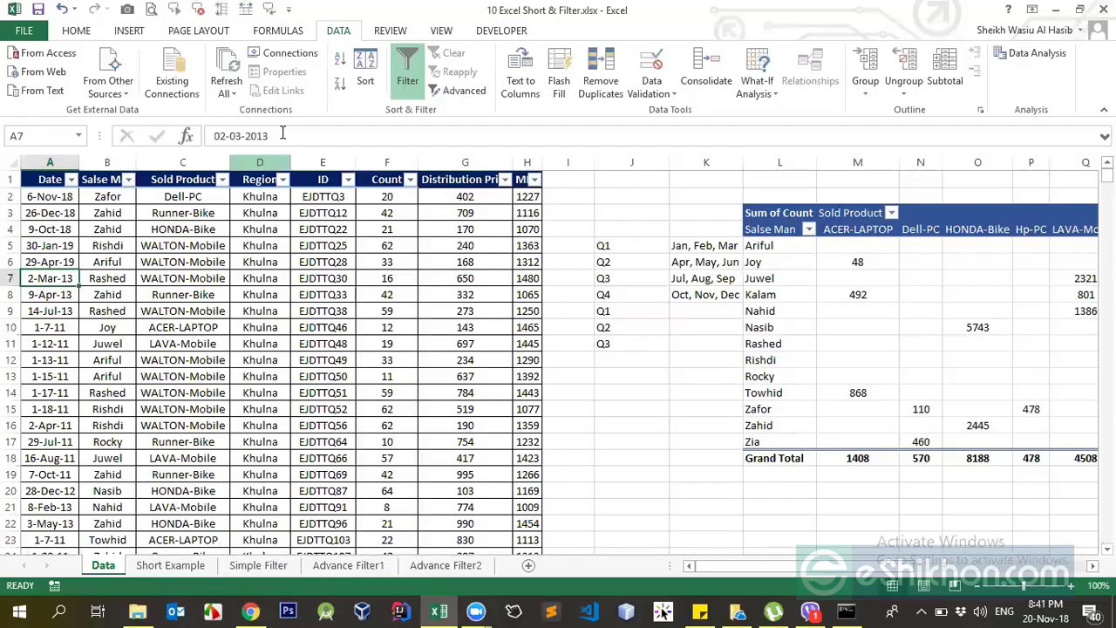
left_click(243, 136)
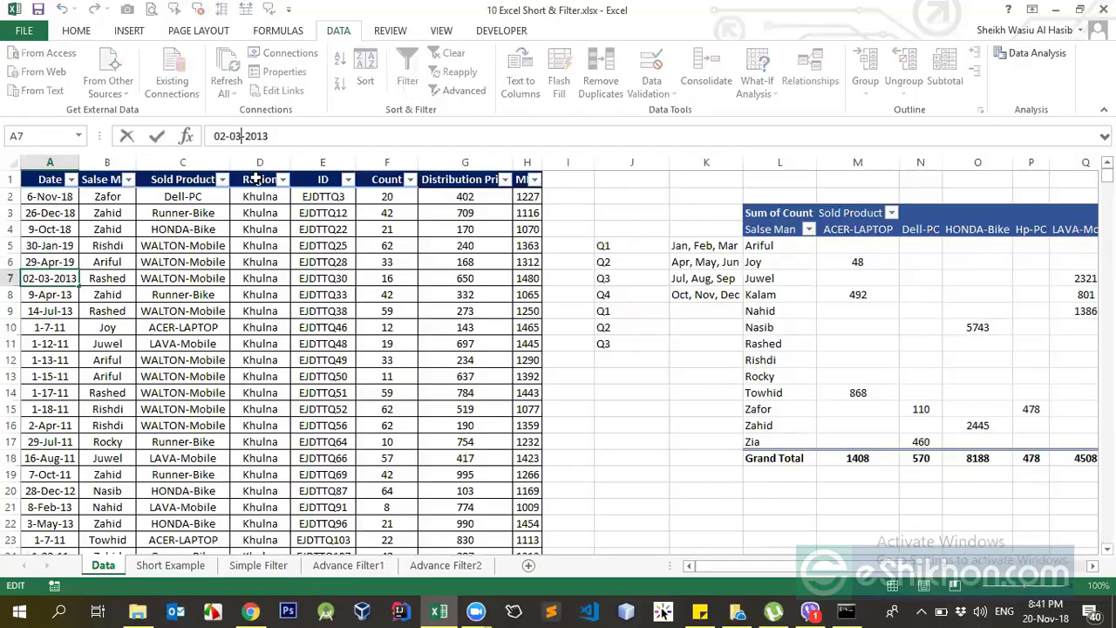
key("BackSpace")
type("5")
key("Return")
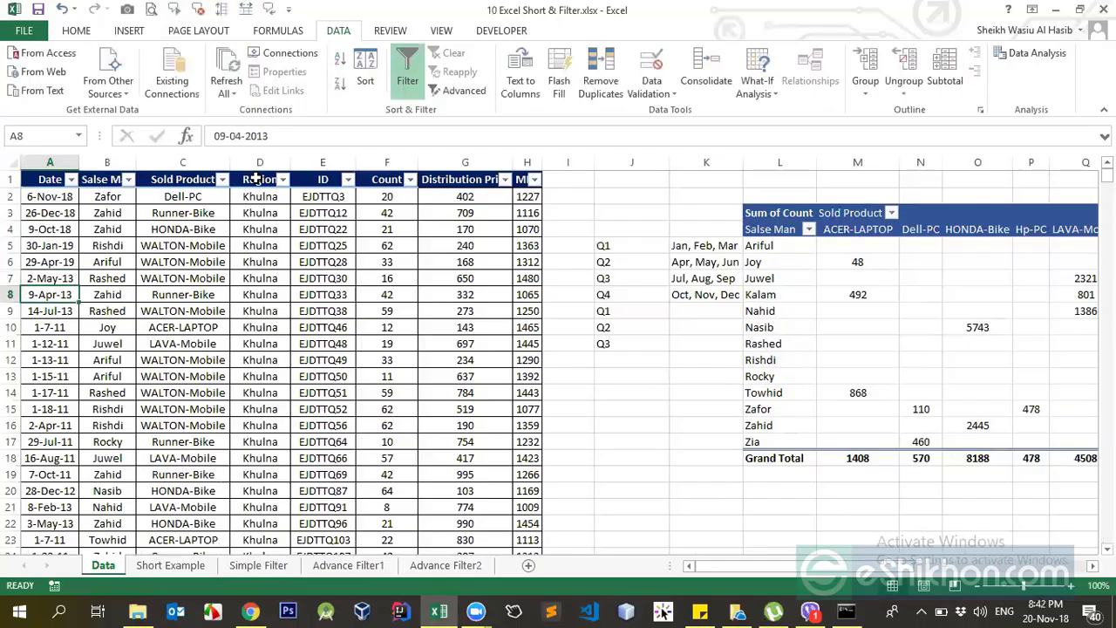
left_click(58, 279)
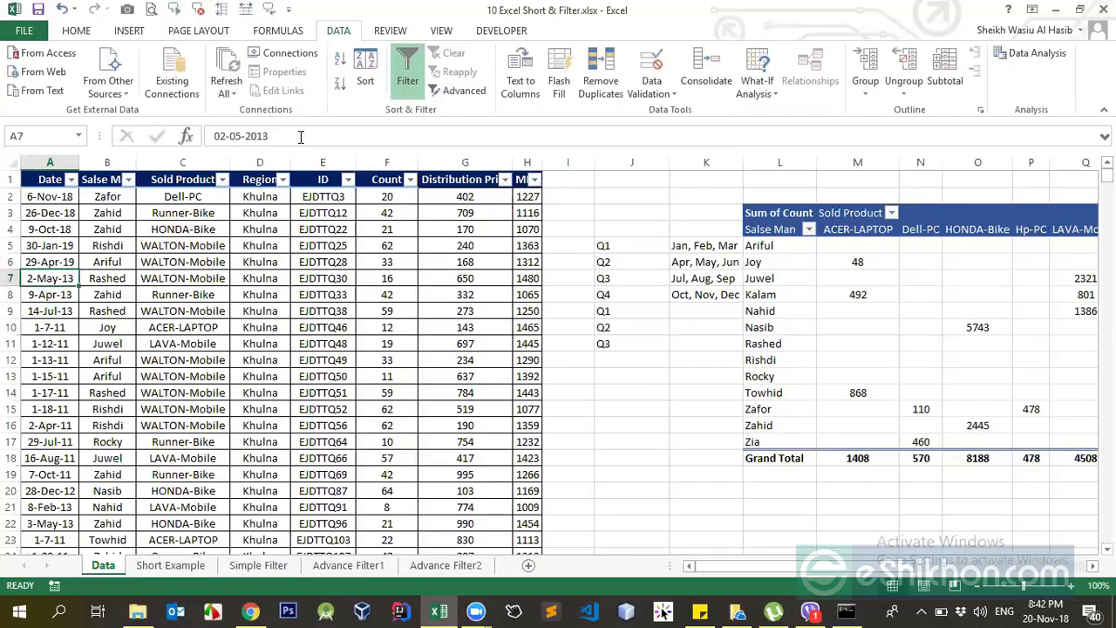
left_click(300, 137)
key("Return")
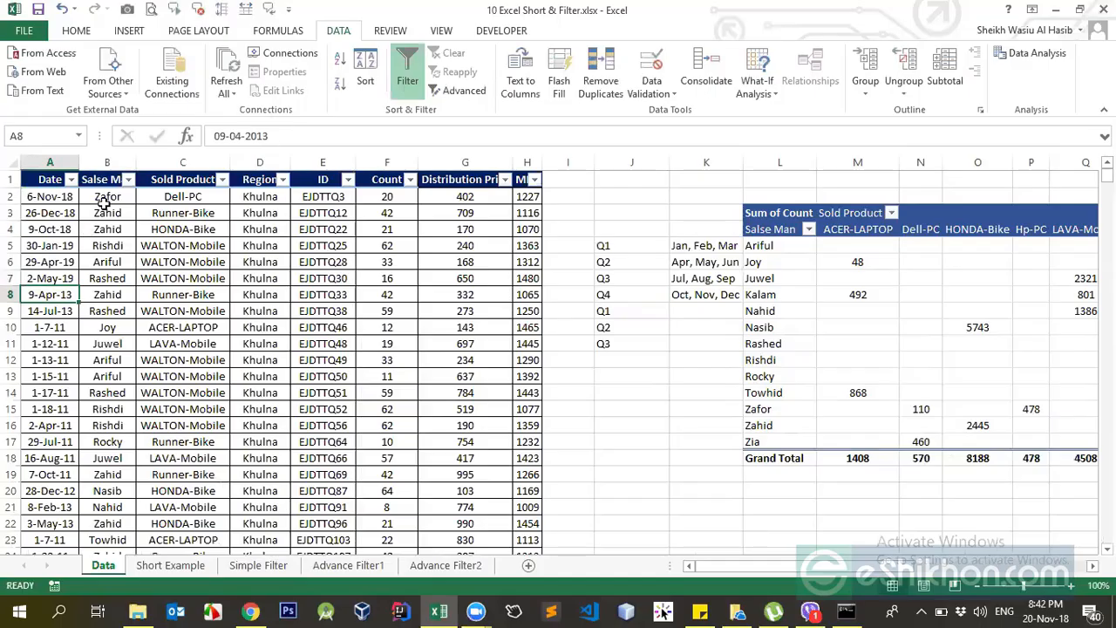
Turn the table's filtering off and on again, and filter the Date column to This Quarter.
left_click(56, 211)
left_click(52, 181)
left_click(407, 80)
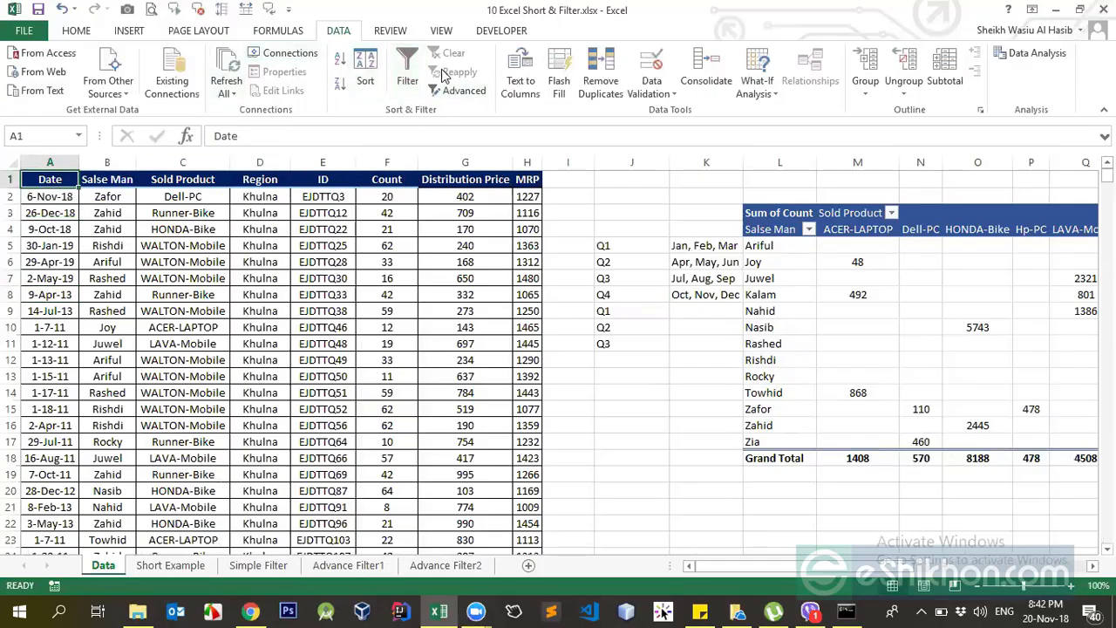
left_click(408, 75)
left_click(71, 179)
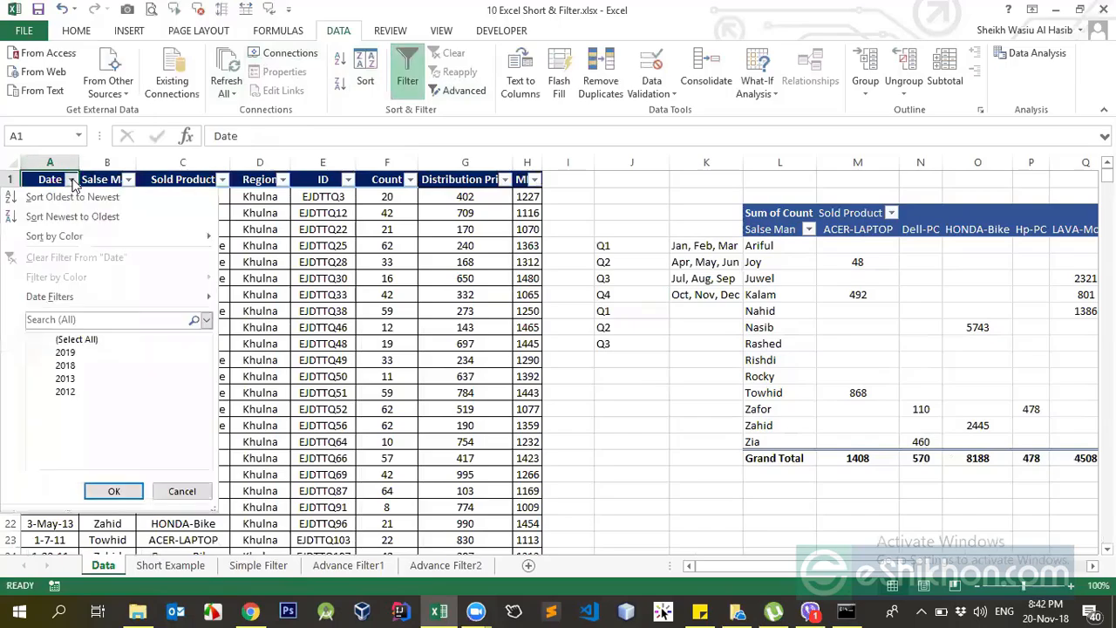
mouse_move(74, 297)
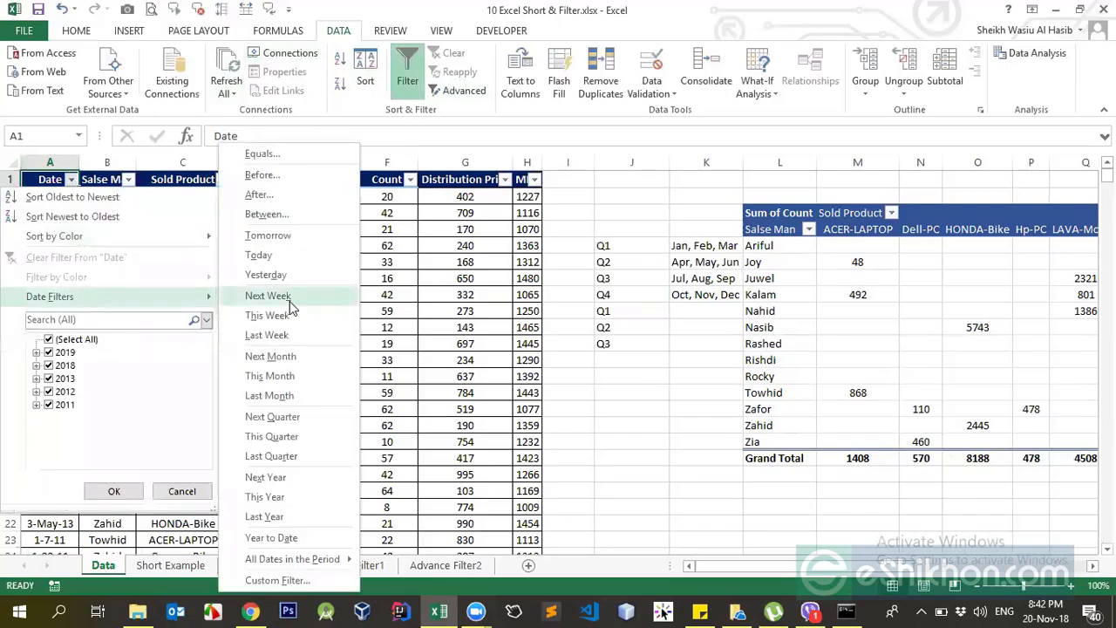
left_click(286, 442)
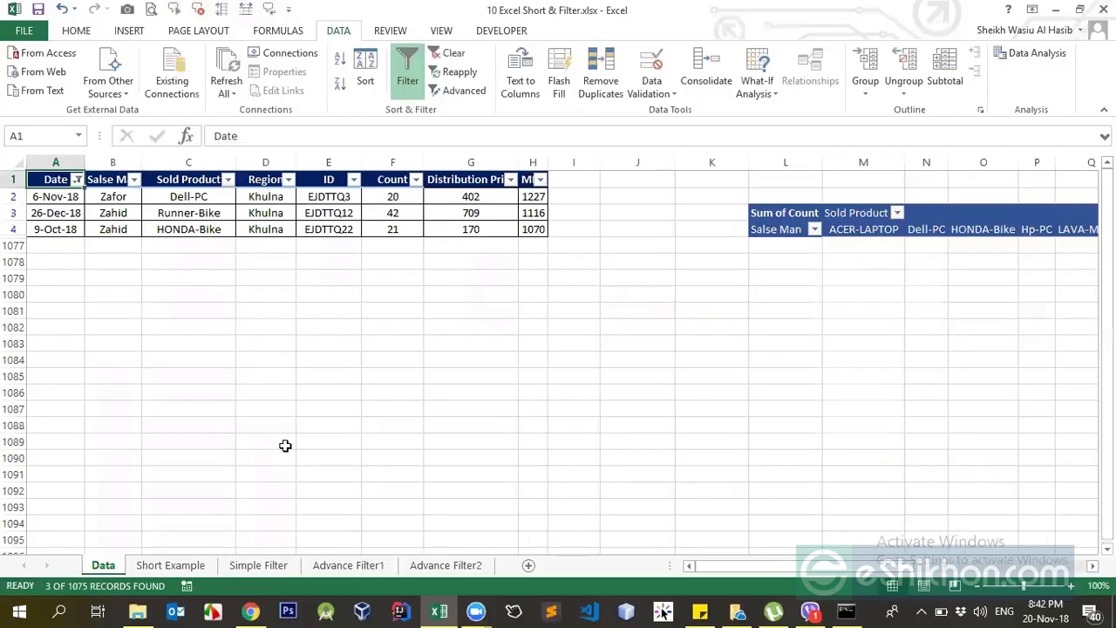
Review the dates left by the This Quarter filter and reset the table's filtering to show all rows.
left_click(68, 198)
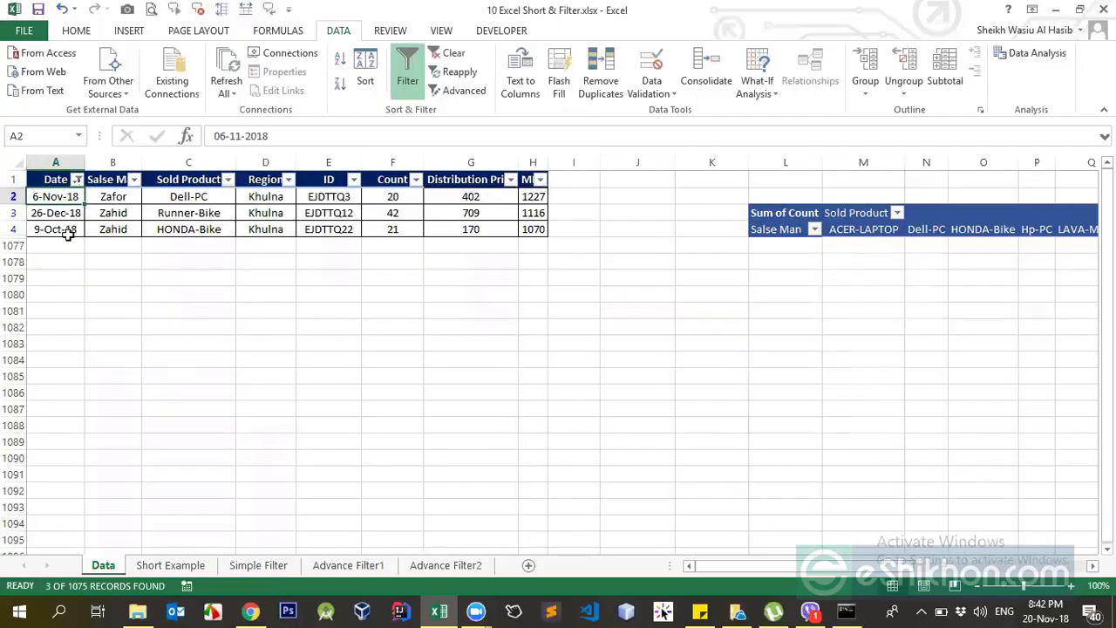
left_click(59, 212)
left_click(60, 231)
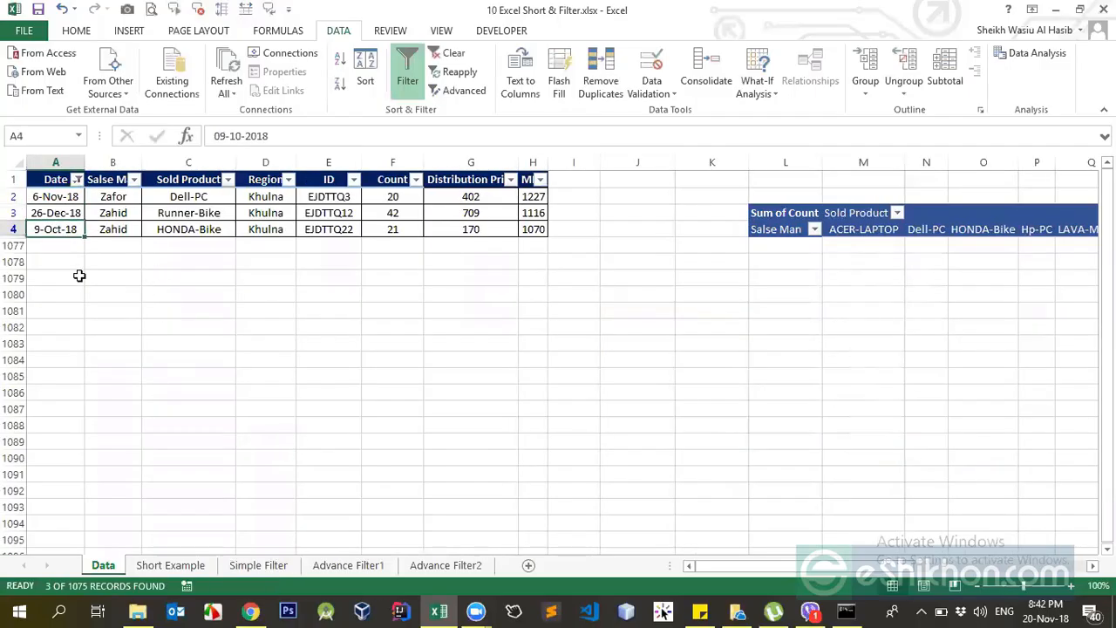
left_click(63, 198)
left_click(59, 179)
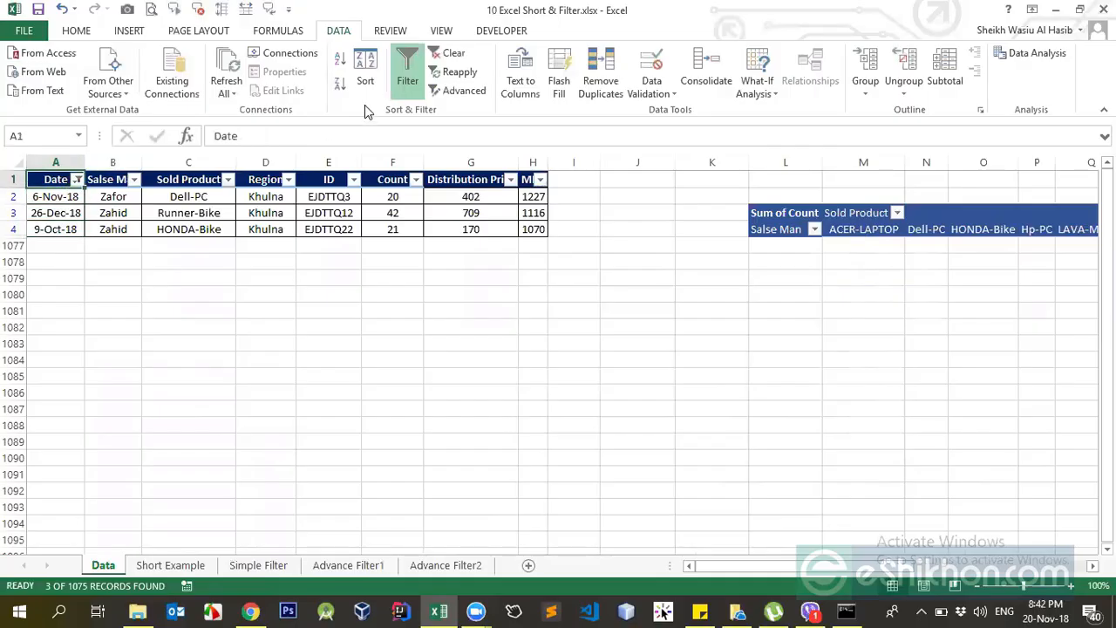
double_click(404, 80)
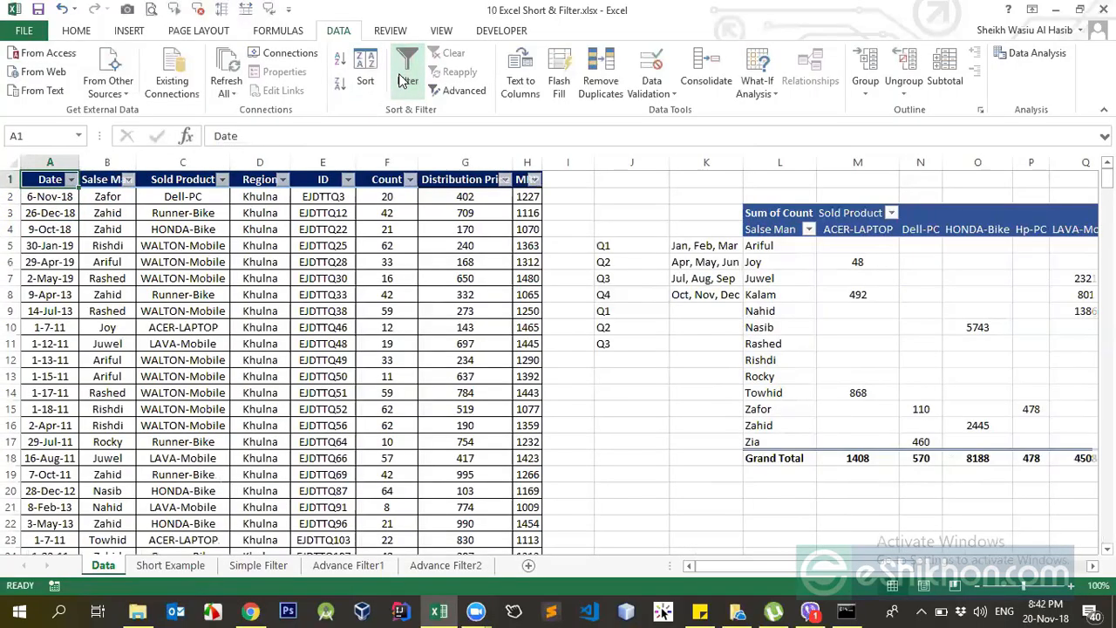
Filter the Date column to show only dates in Next Quarter.
left_click(73, 180)
left_click(49, 297)
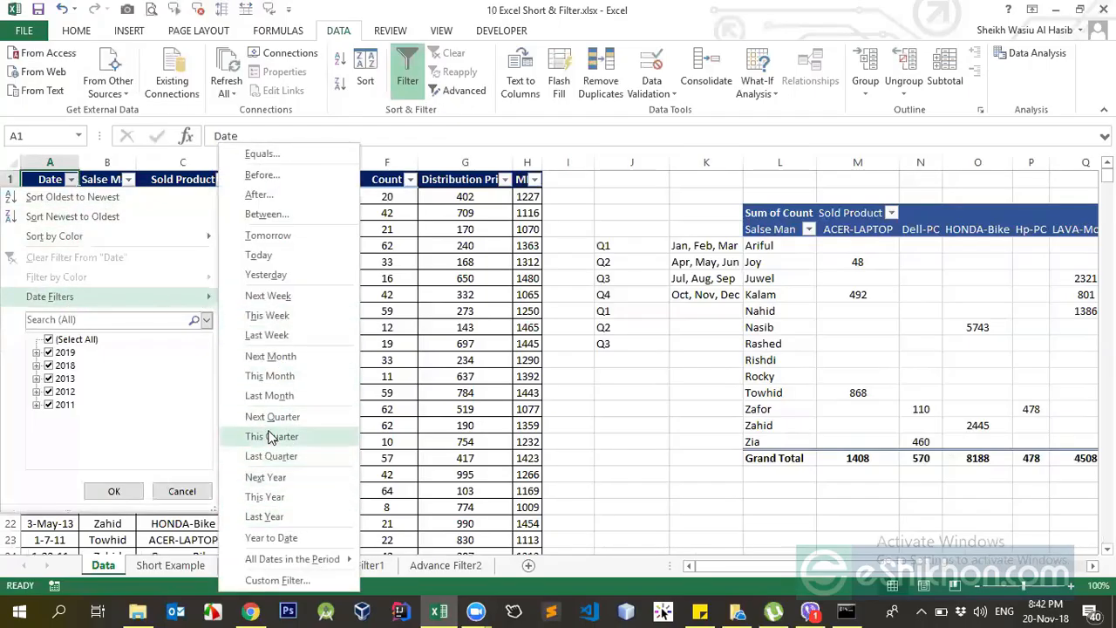
left_click(274, 419)
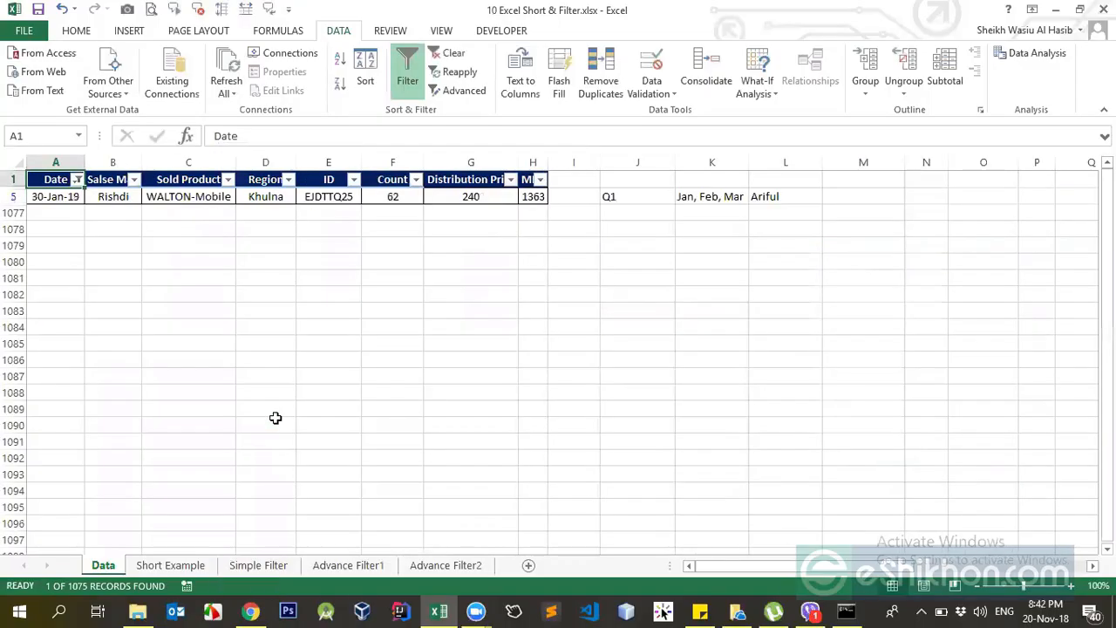
Remove the Next Quarter date filter by turning off the table's filtering, and select the Q4 months in cell K8.
left_click(65, 196)
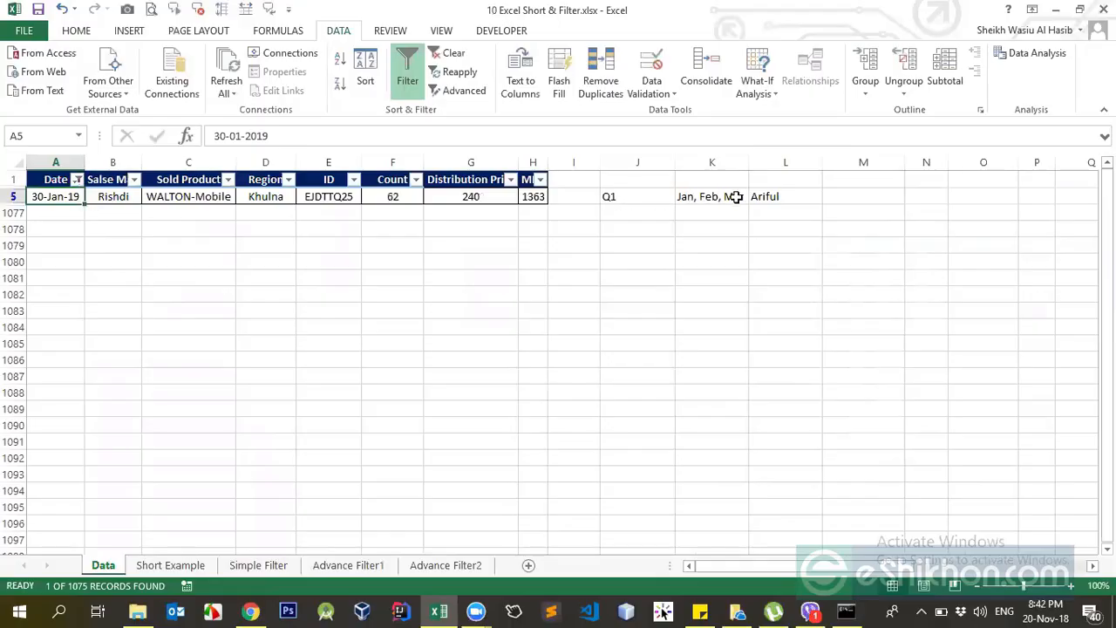
left_click(415, 93)
left_click(686, 295)
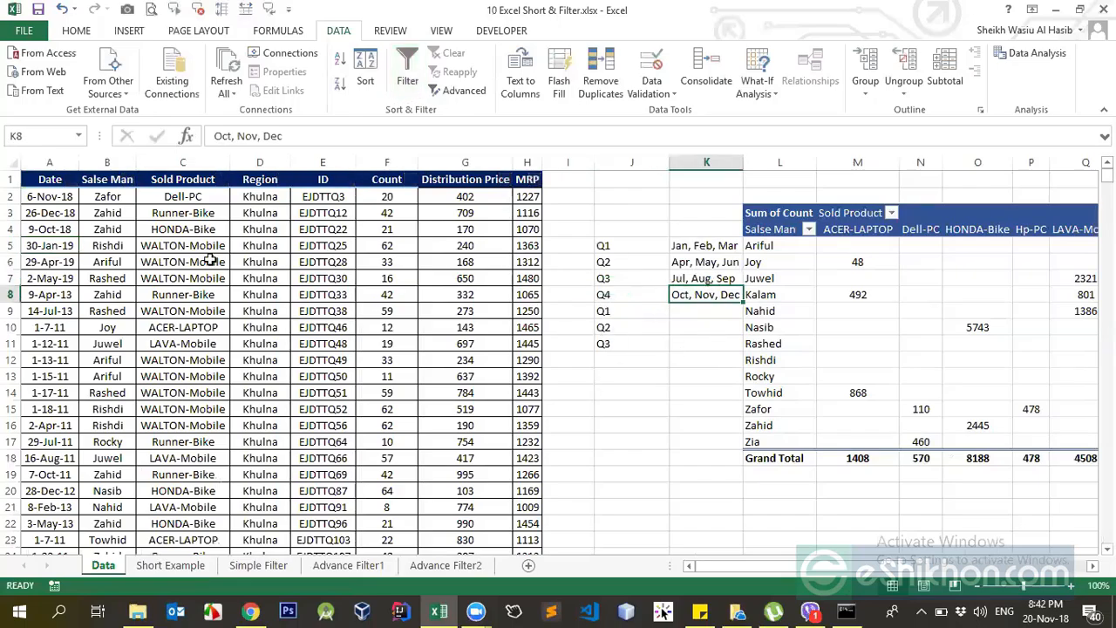
Turn filtering back on for the sales table and filter the Date column to Last Quarter.
left_click(49, 179)
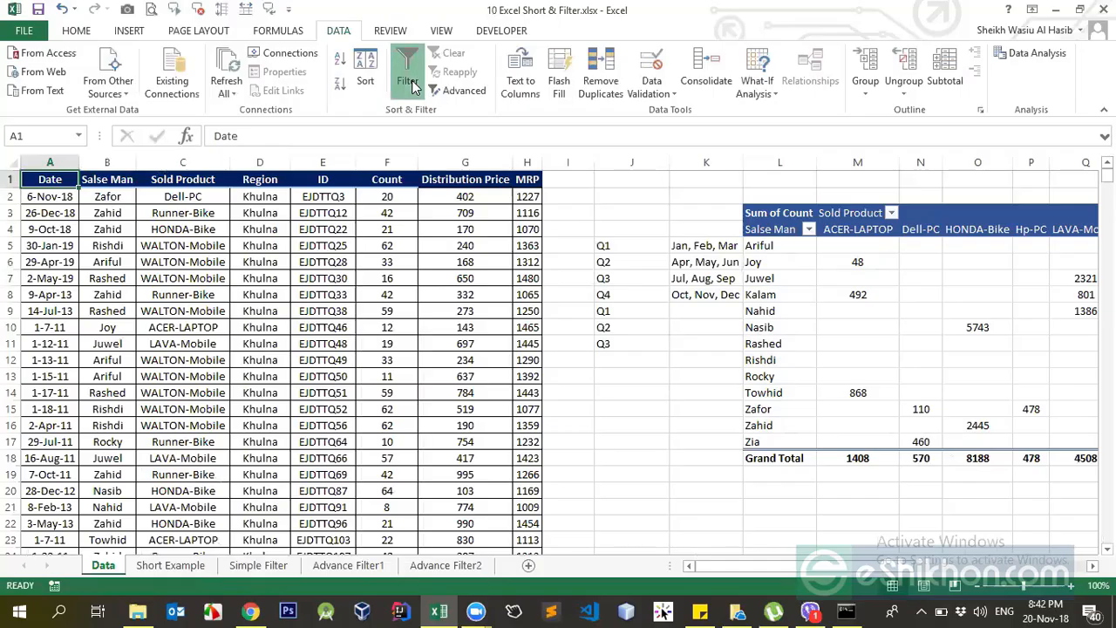
left_click(416, 85)
left_click(71, 179)
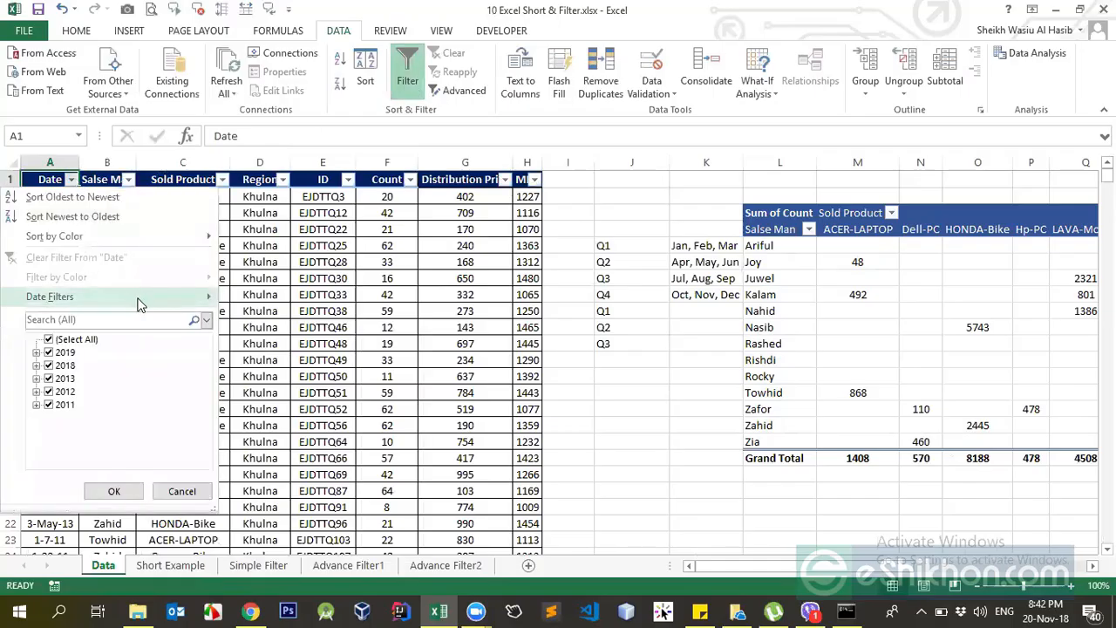
mouse_move(138, 300)
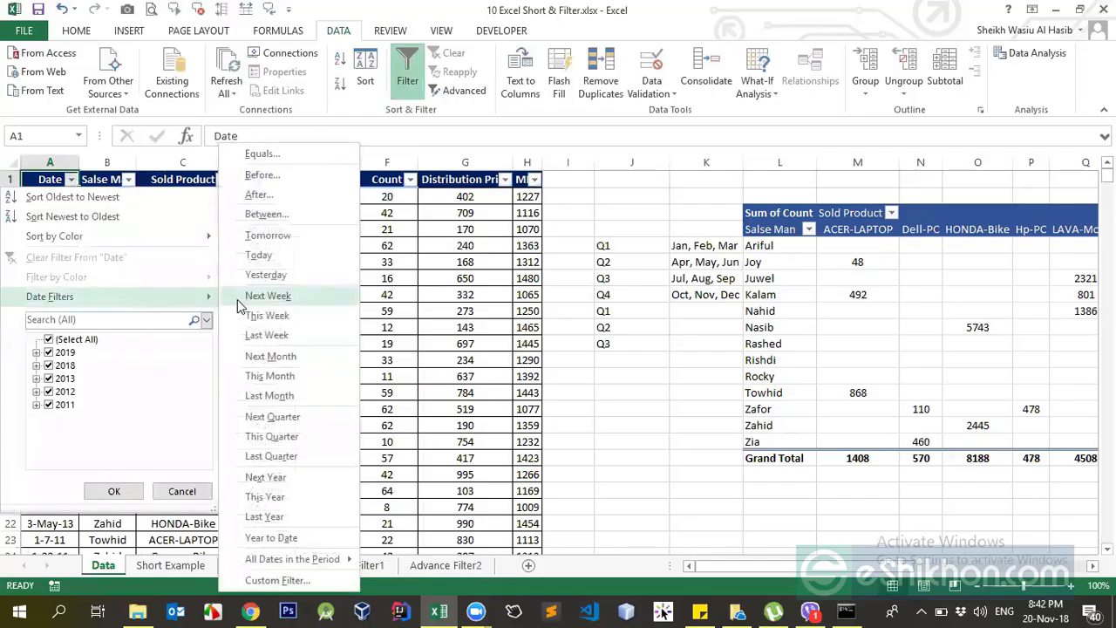
left_click(284, 462)
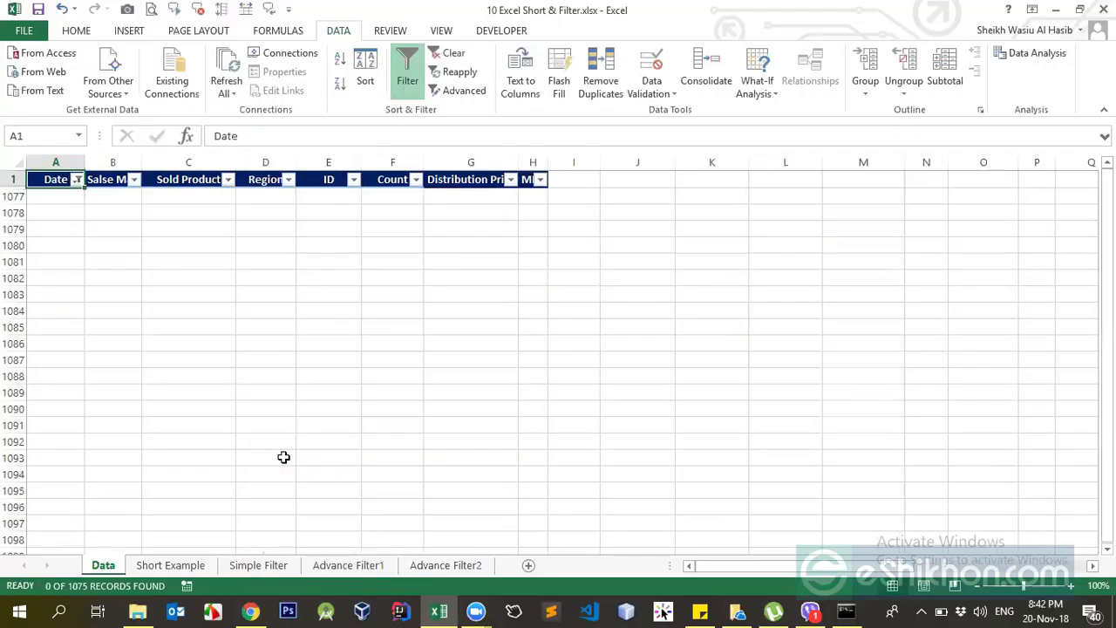
Reset the table's filtering and filter the Date column to show only dates in Next Year.
left_click(402, 87)
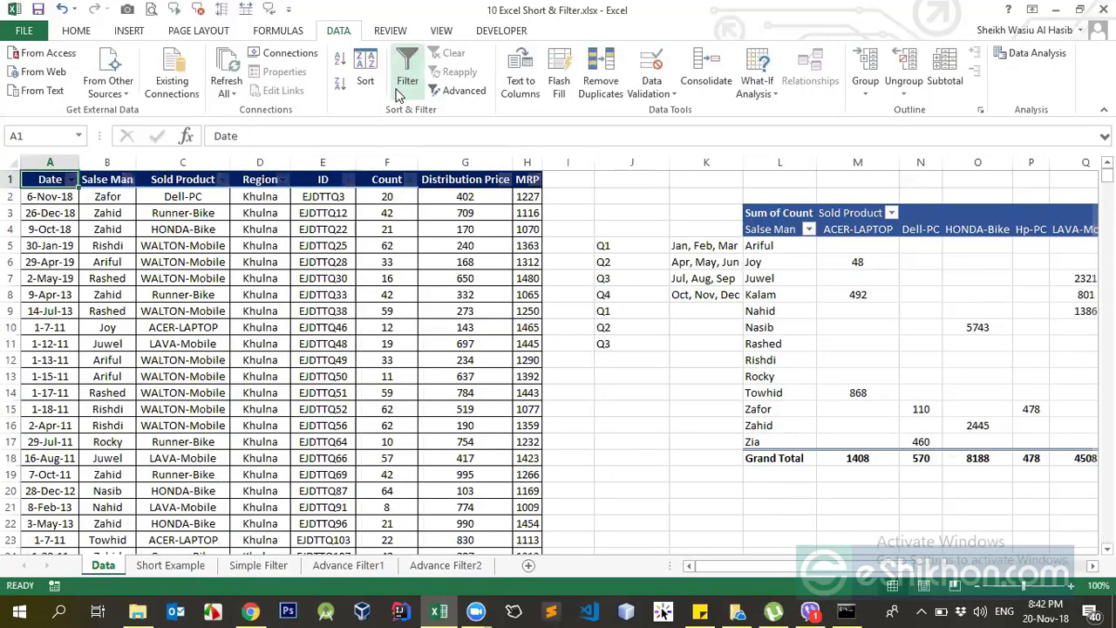
left_click(410, 70)
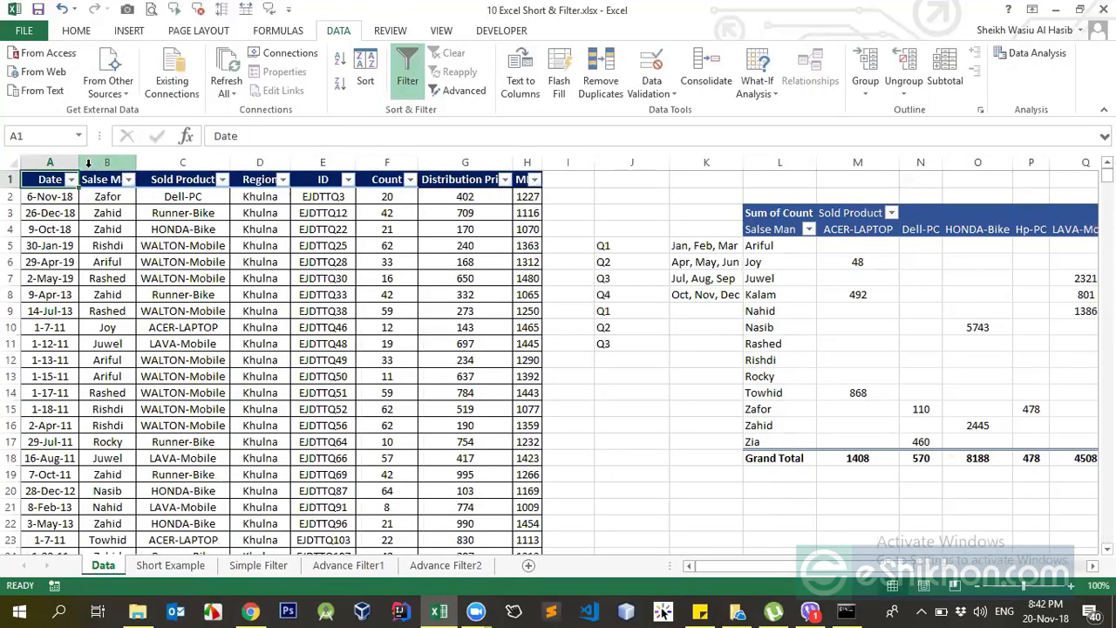
left_click(71, 179)
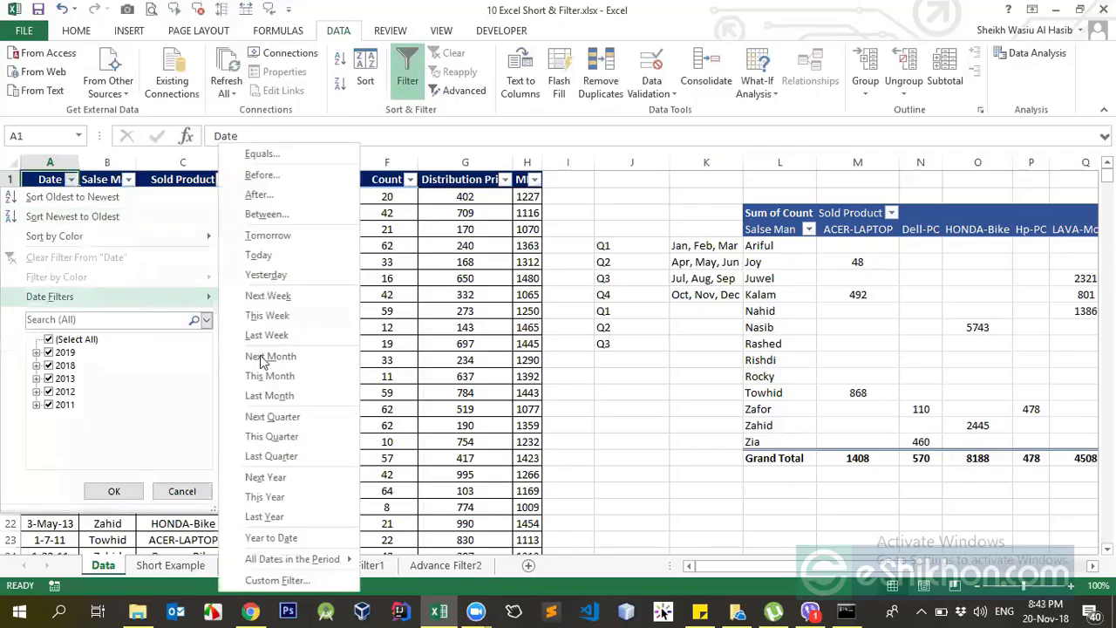
mouse_move(191, 297)
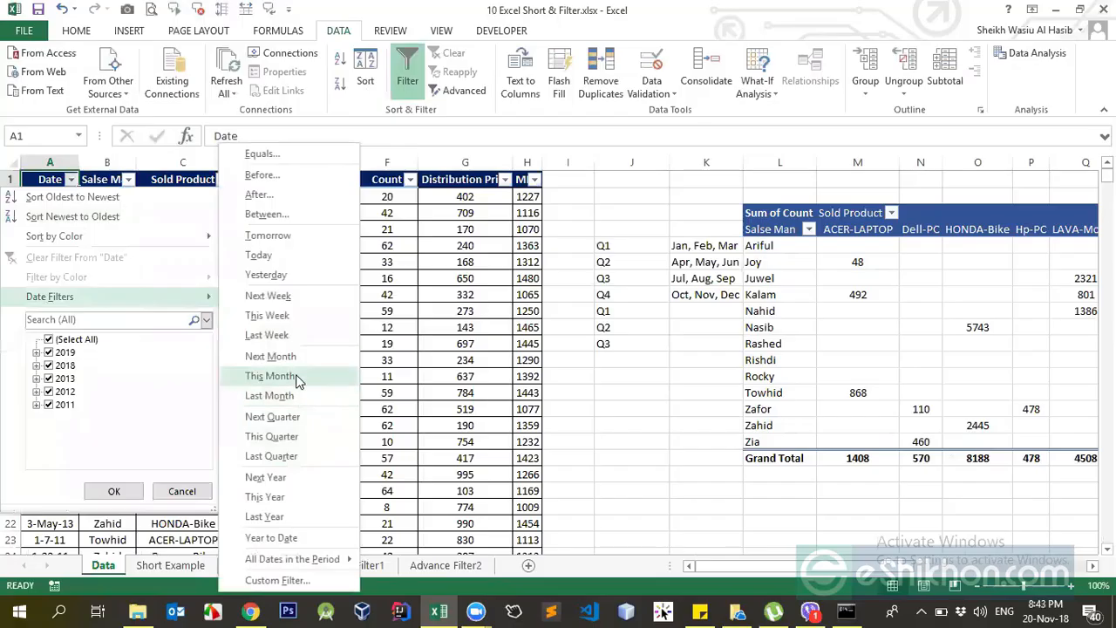
left_click(294, 486)
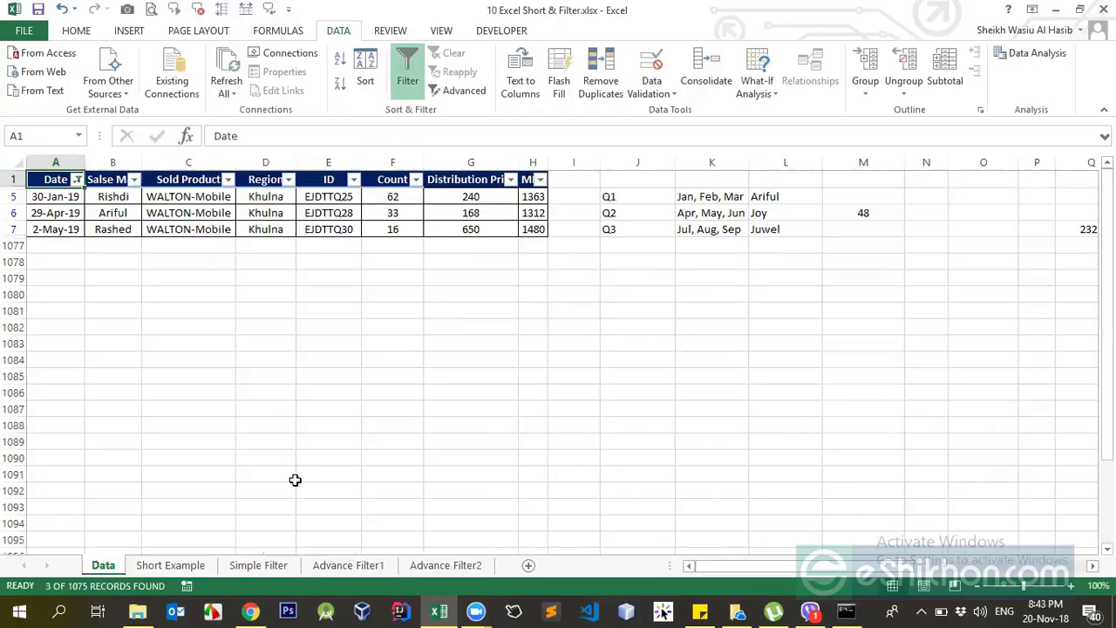
Review the rows left by the Next Year filter and reset the table's filtering to show all rows.
left_click_drag(77, 194, 520, 228)
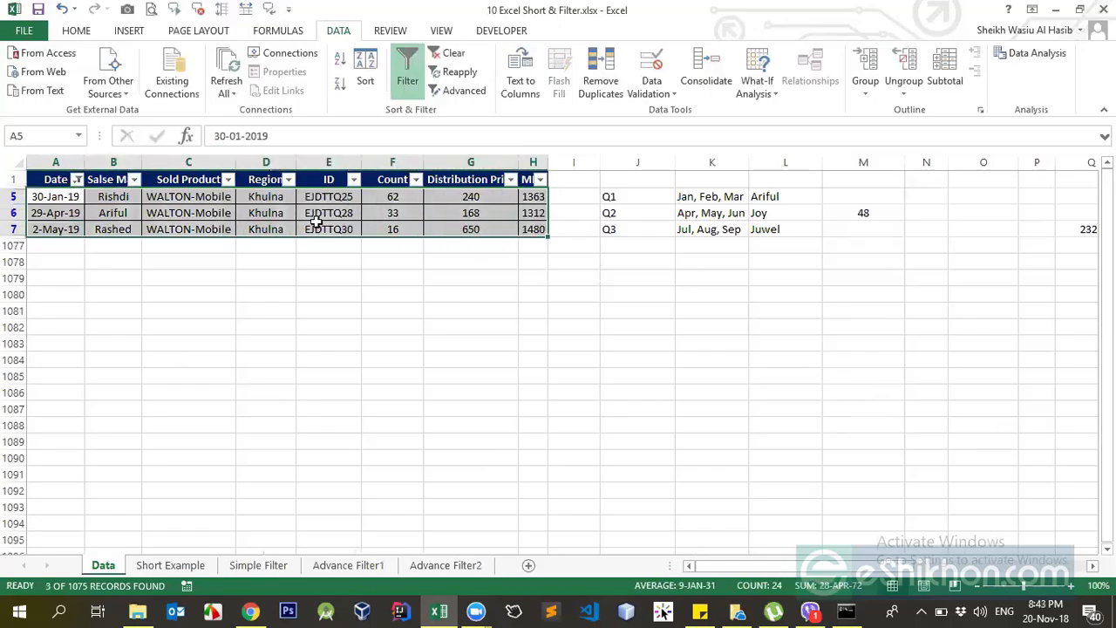
left_click(109, 179)
left_click(410, 81)
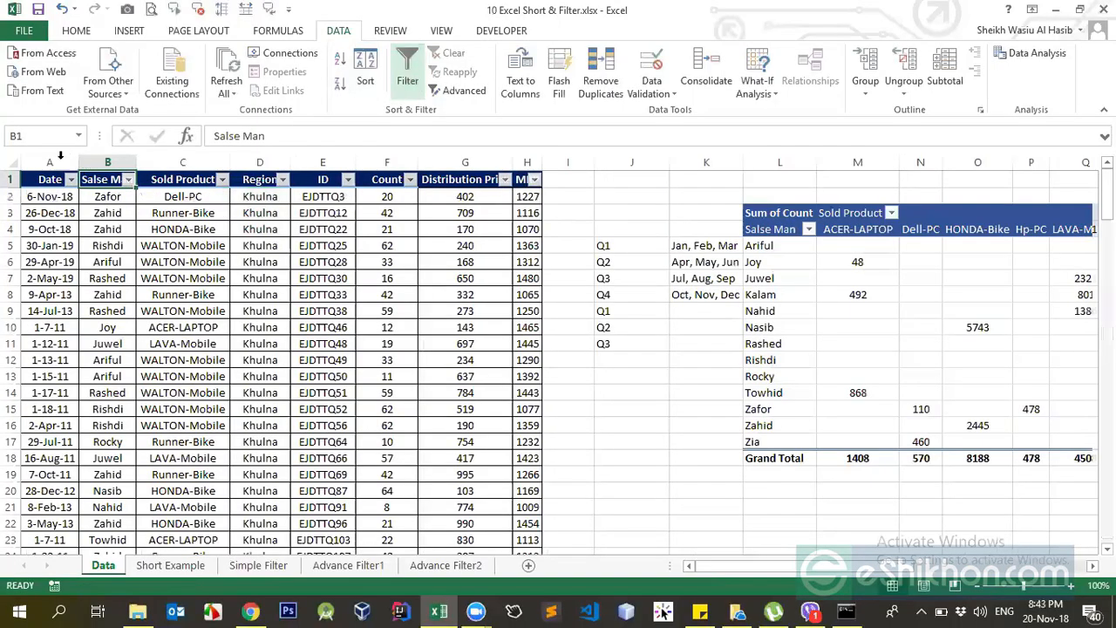
left_click(406, 79)
left_click(51, 212)
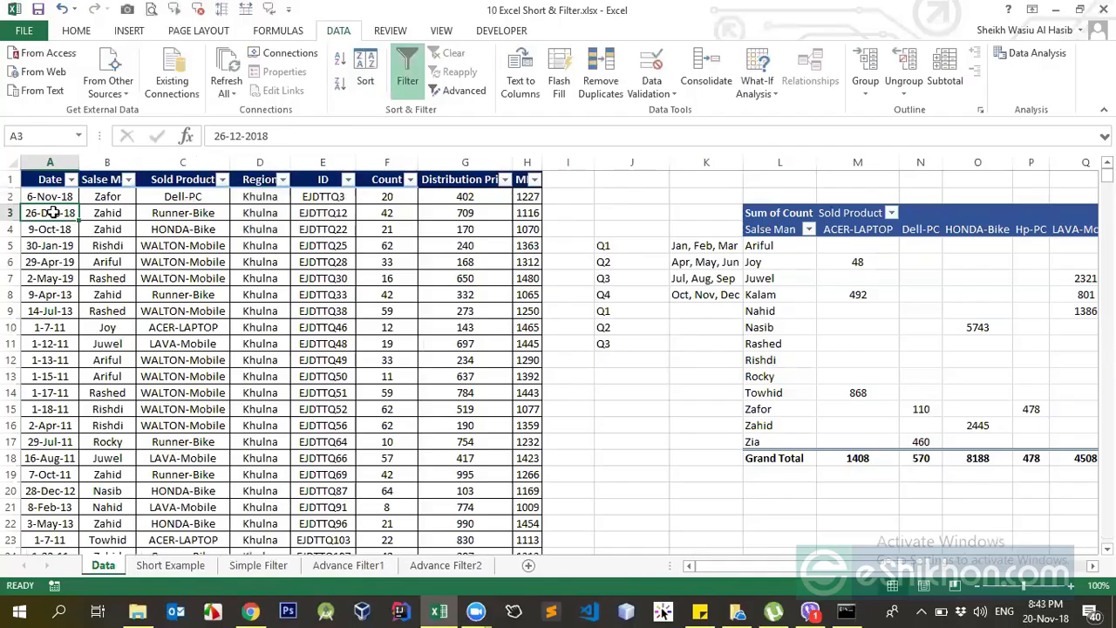
left_click(58, 181)
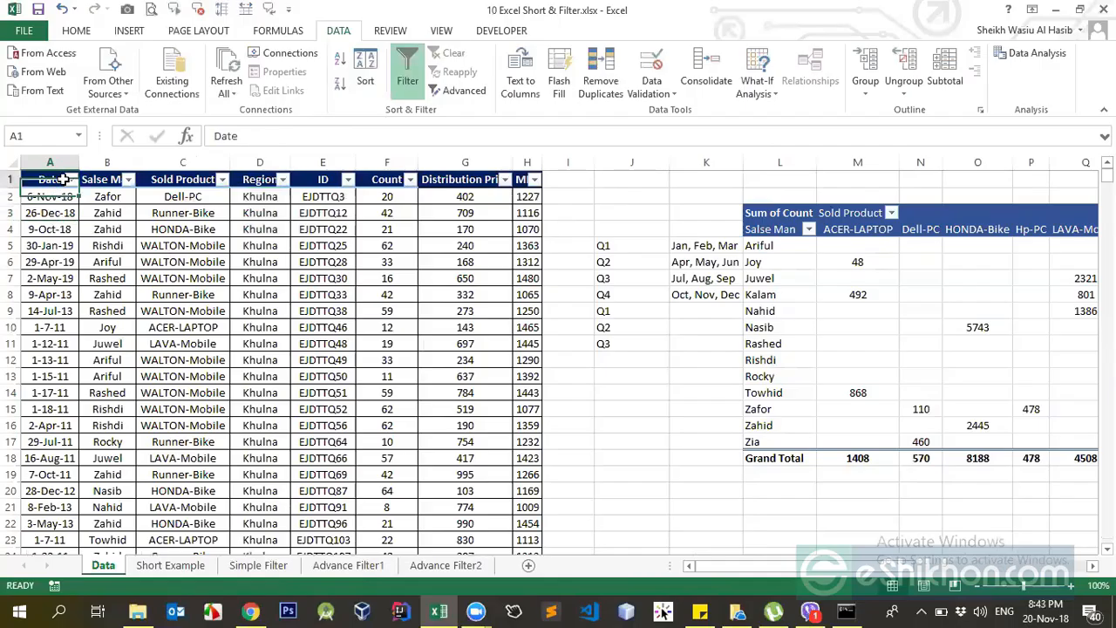
left_click(70, 178)
left_click(113, 491)
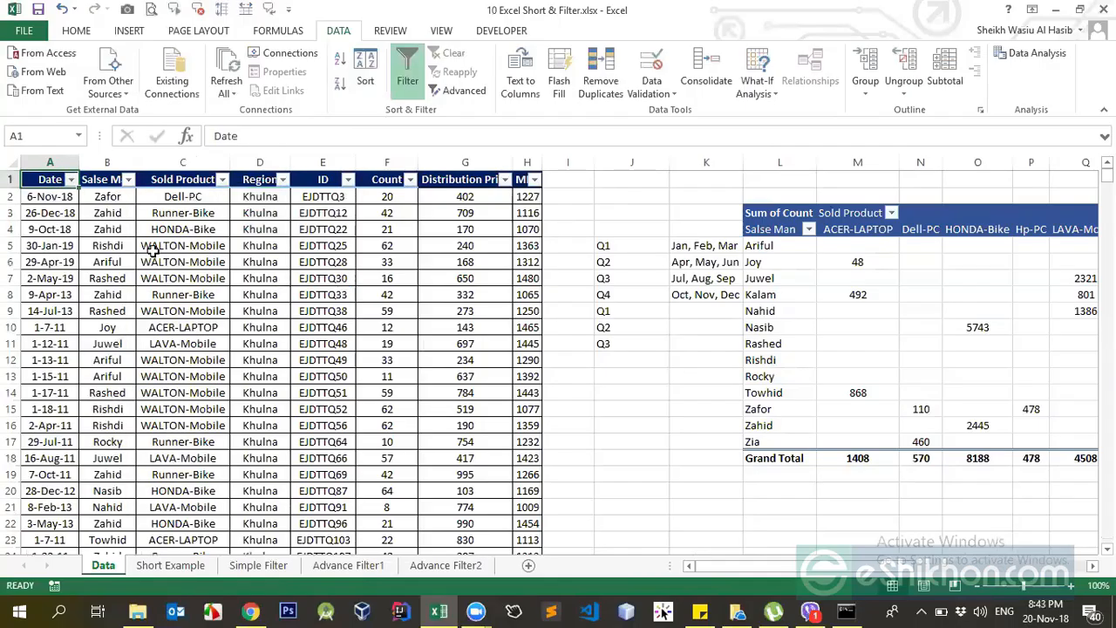
left_click_drag(63, 198, 52, 507)
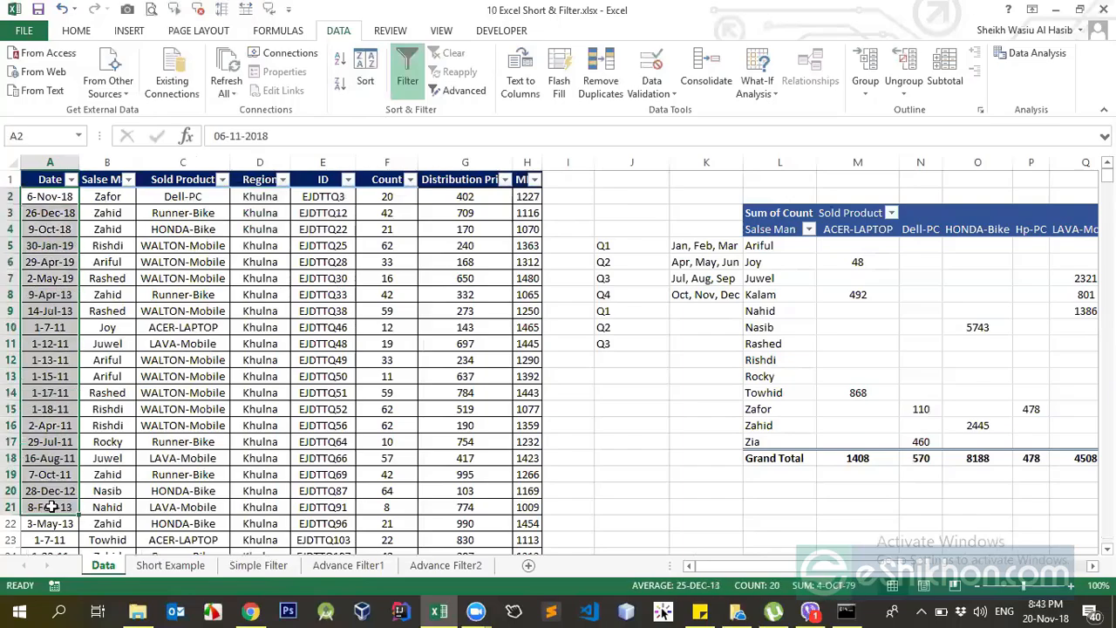
left_click(63, 176)
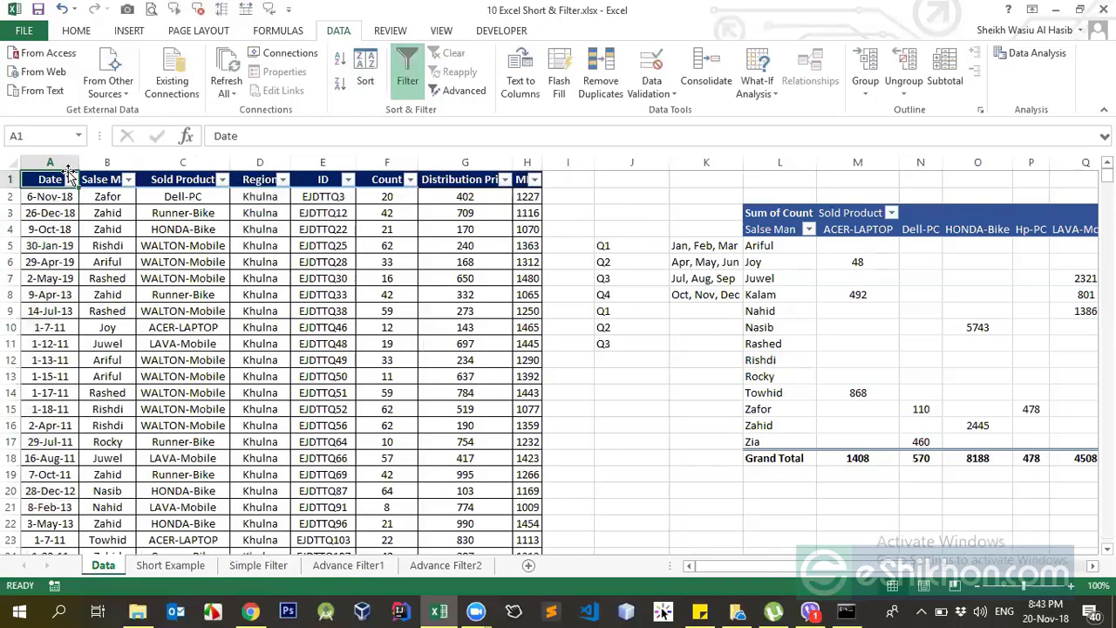
Filter the Date column to Last Month, and turn the table's filtering off again.
left_click(71, 179)
mouse_move(129, 297)
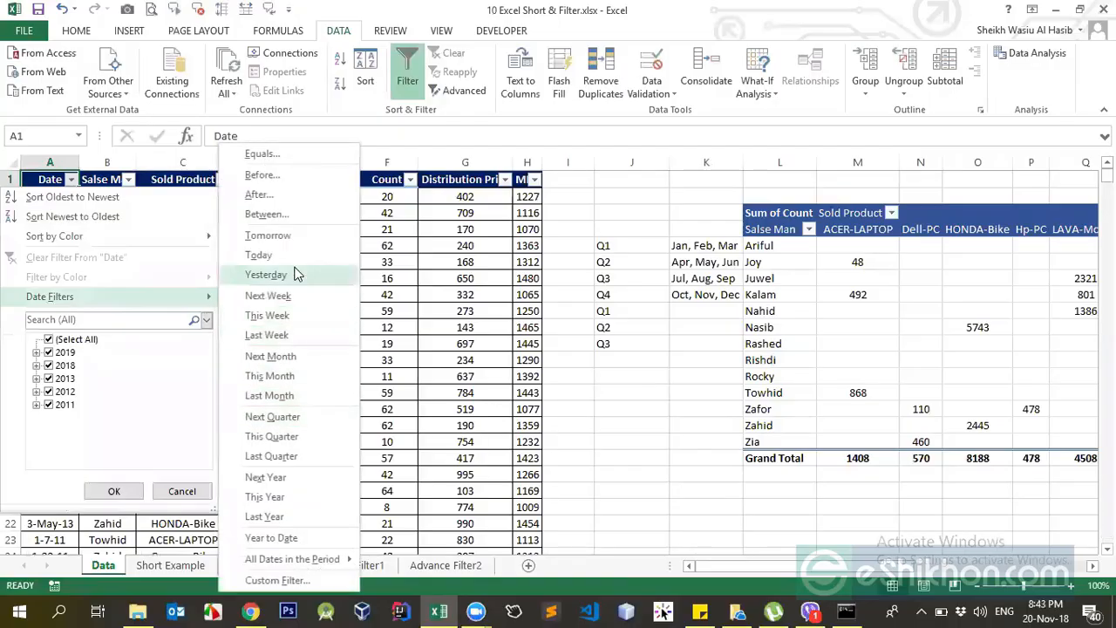
left_click(297, 396)
left_click(411, 79)
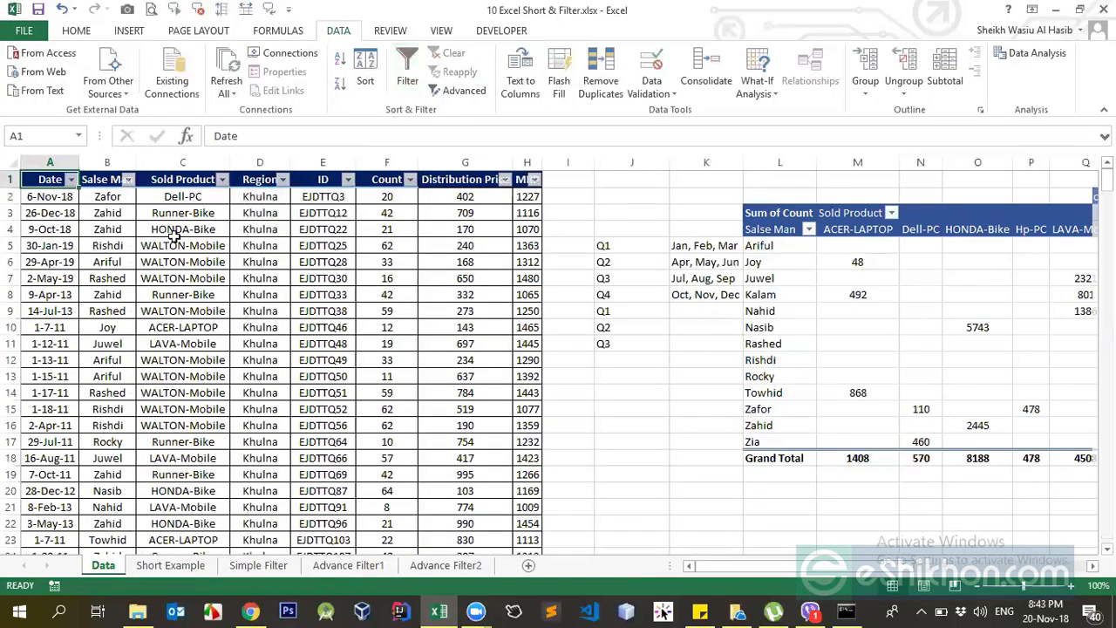
Turn on filtering for the sales table and open an Equals text filter for the Salse Man column.
left_click(98, 178)
left_click(407, 74)
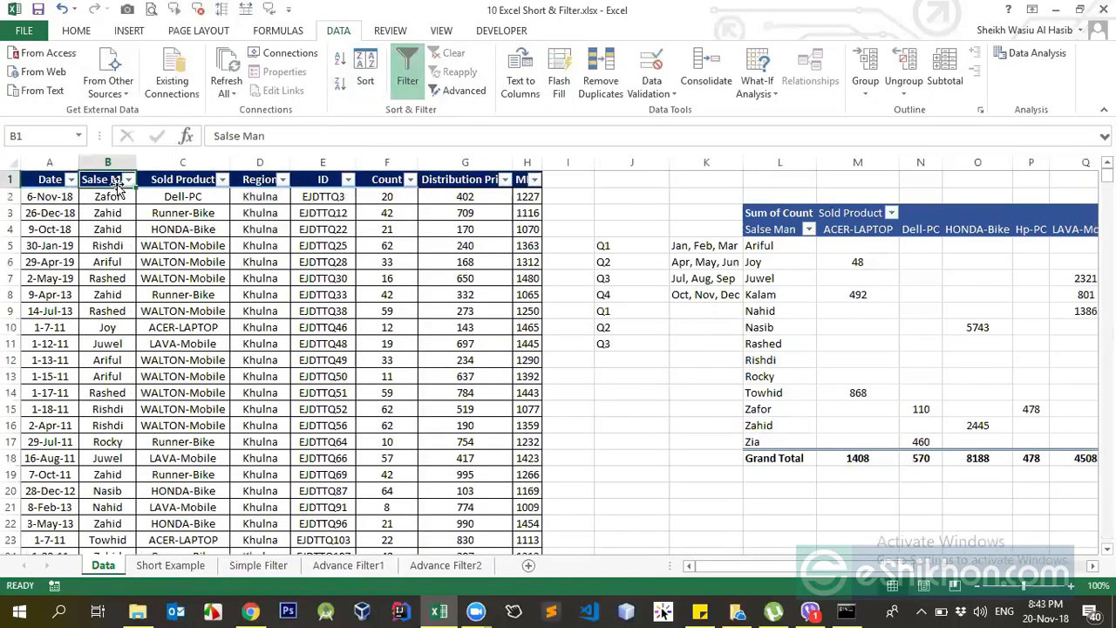
left_click(128, 180)
mouse_move(133, 301)
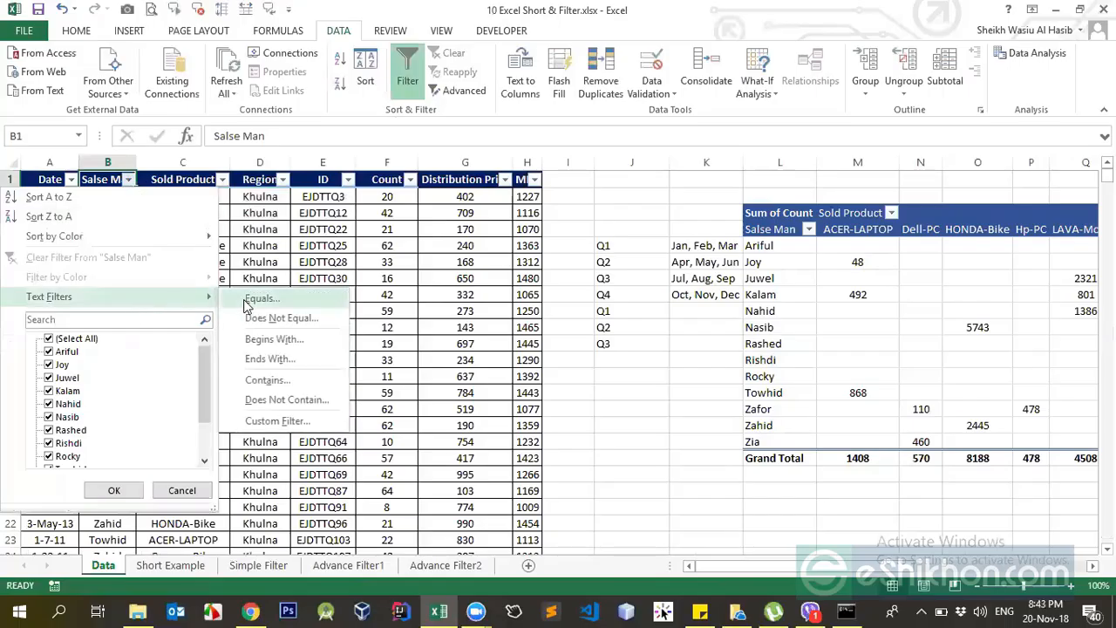
left_click(128, 179)
left_click(128, 180)
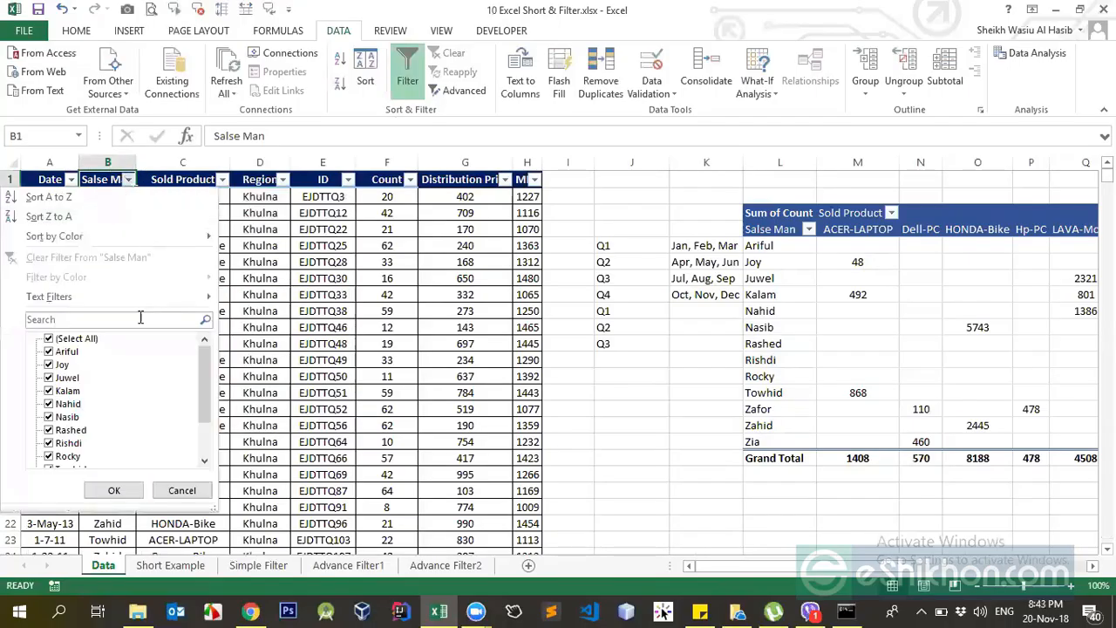
mouse_move(141, 293)
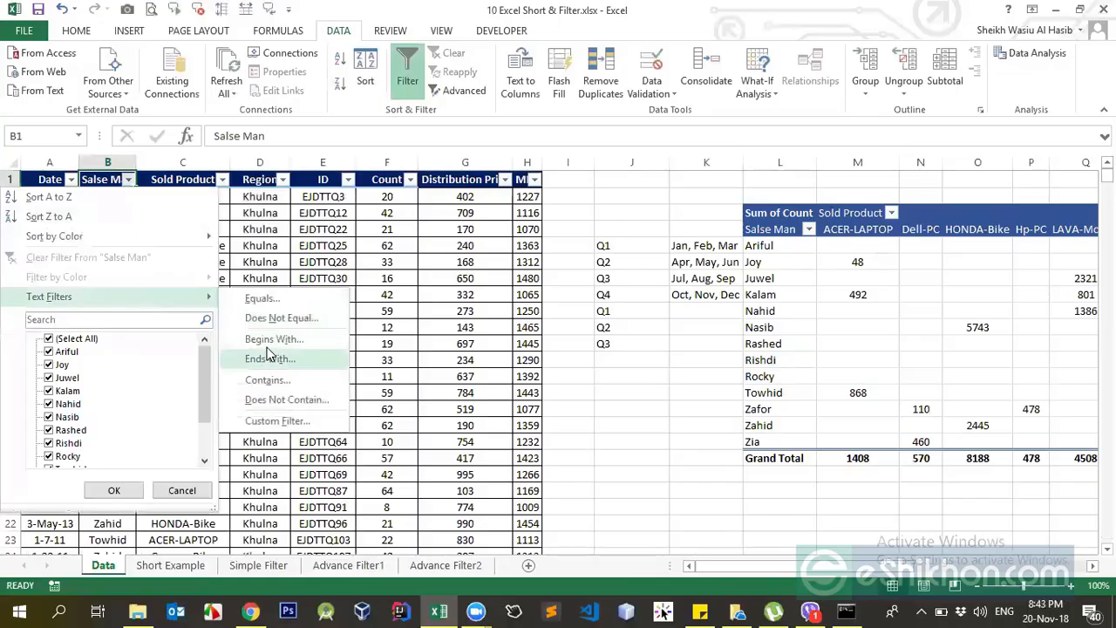
left_click(268, 302)
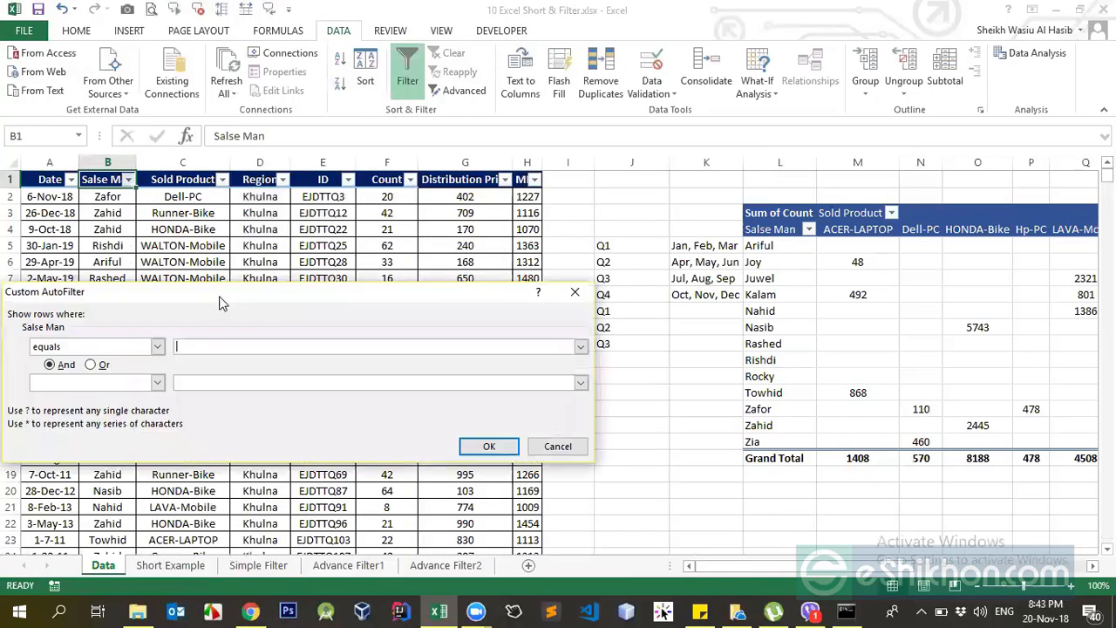
Enter one salesman's name as the equals condition and apply the filter to the Salse Man column.
left_click_drag(219, 297, 563, 314)
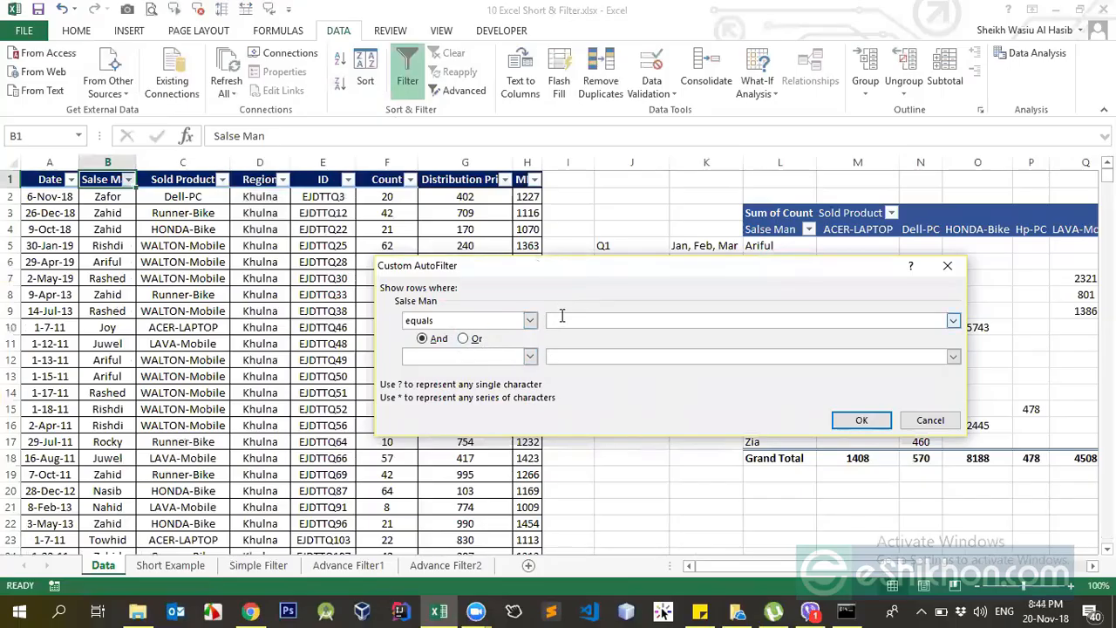
left_click(440, 324)
left_click(442, 330)
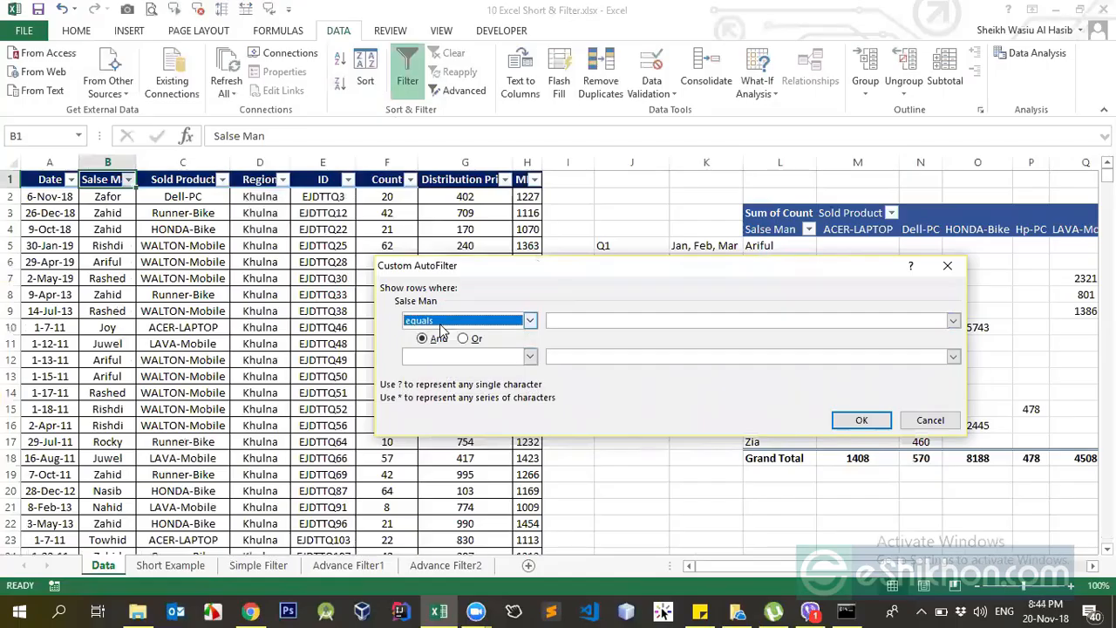
left_click(584, 319)
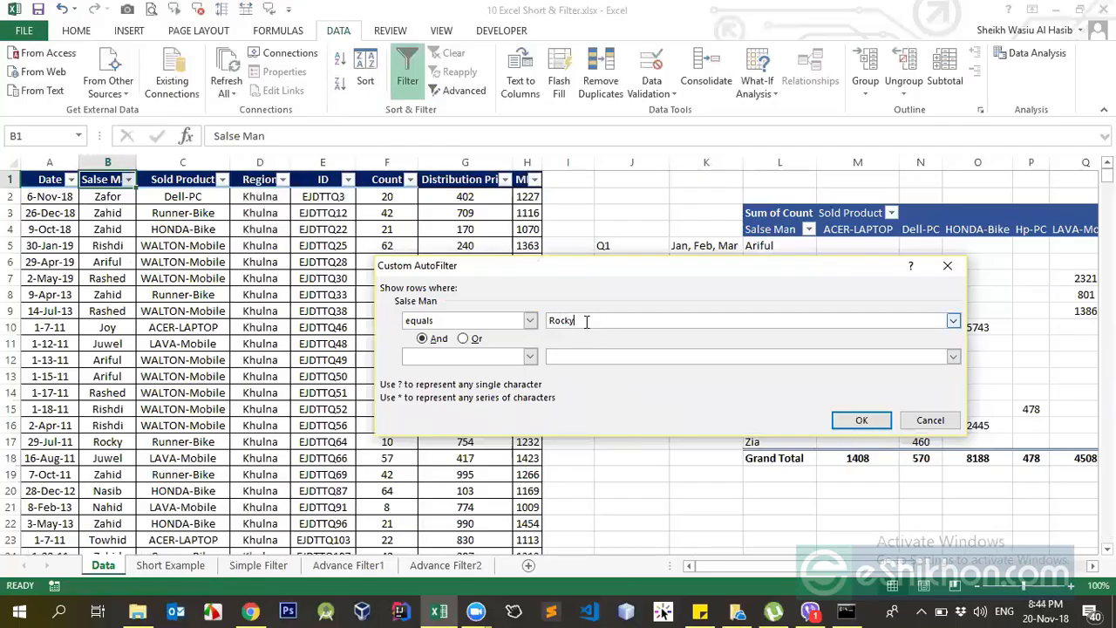
left_click(858, 423)
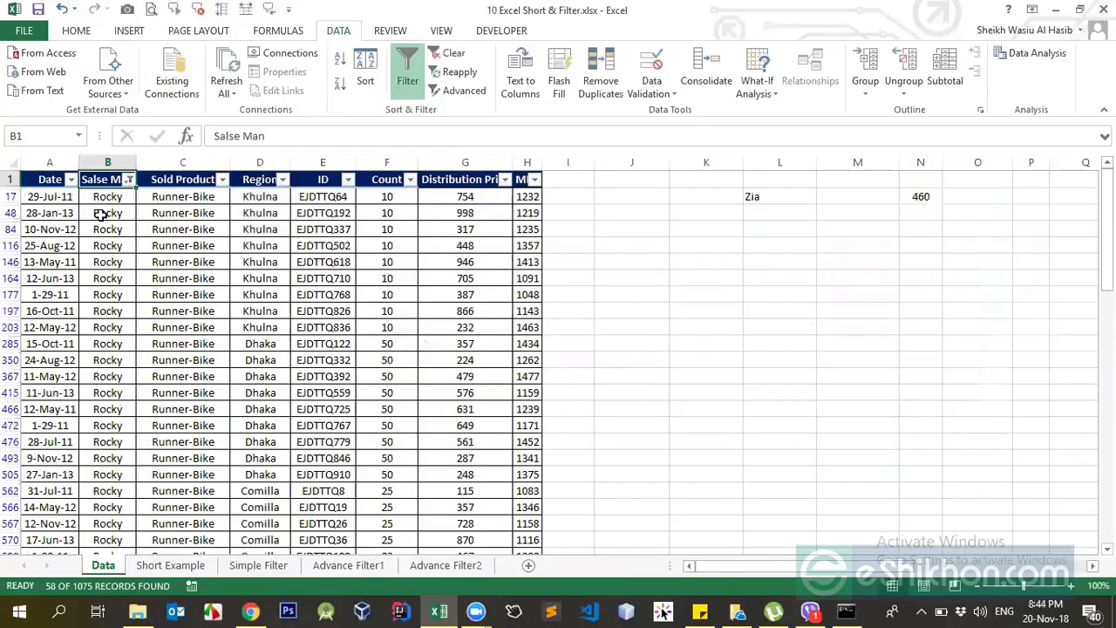
Clear the Salse Man filter and filter the column to names that begin with F.
left_click(129, 179)
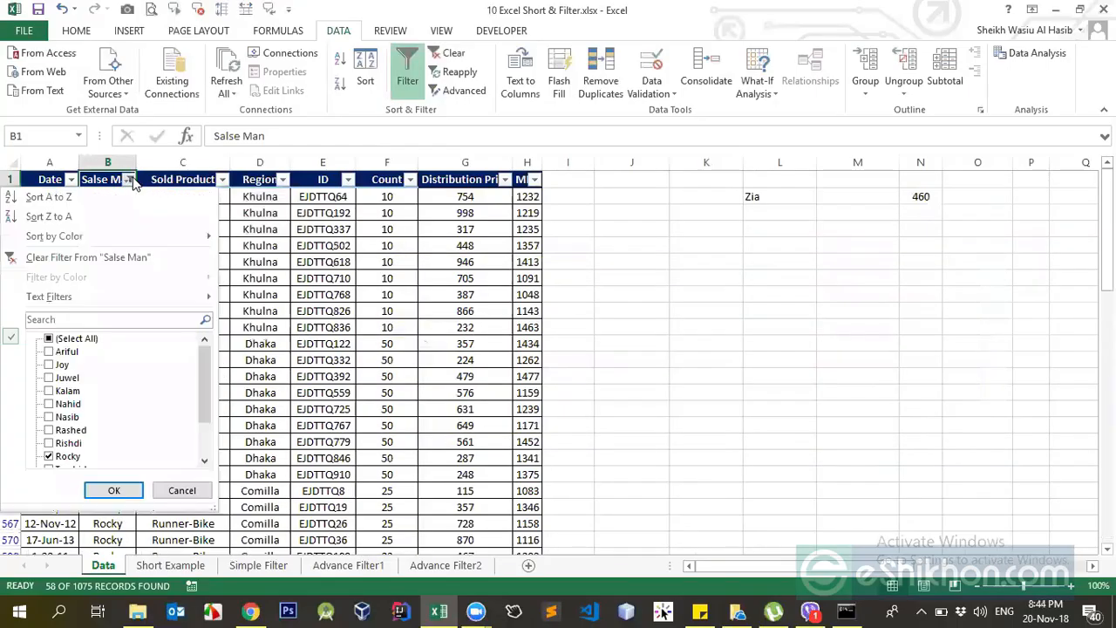
left_click(75, 259)
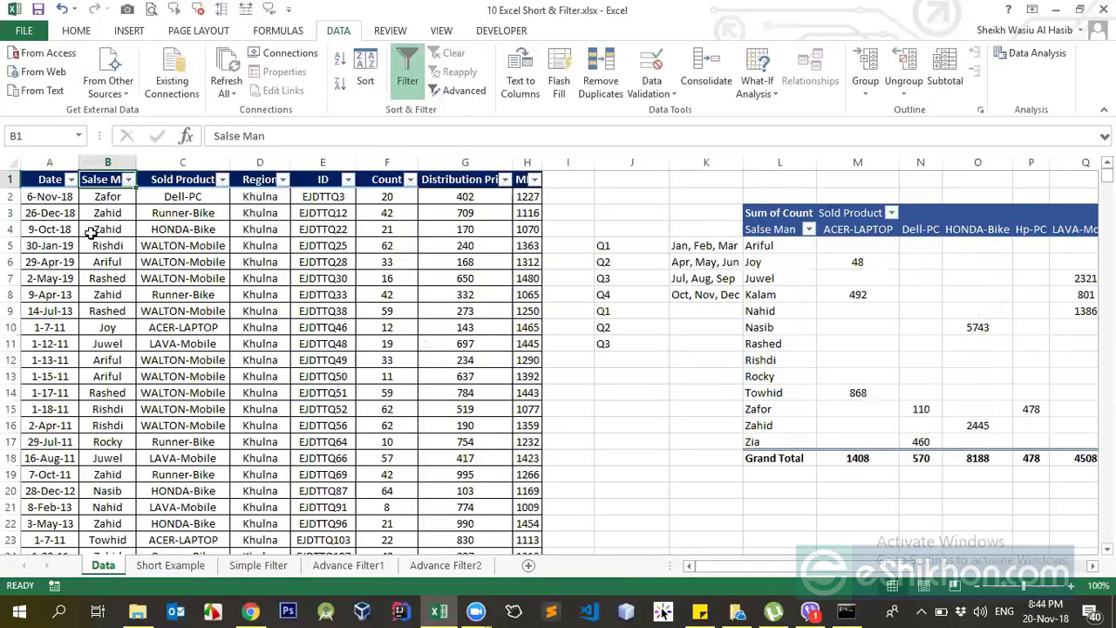
left_click(129, 180)
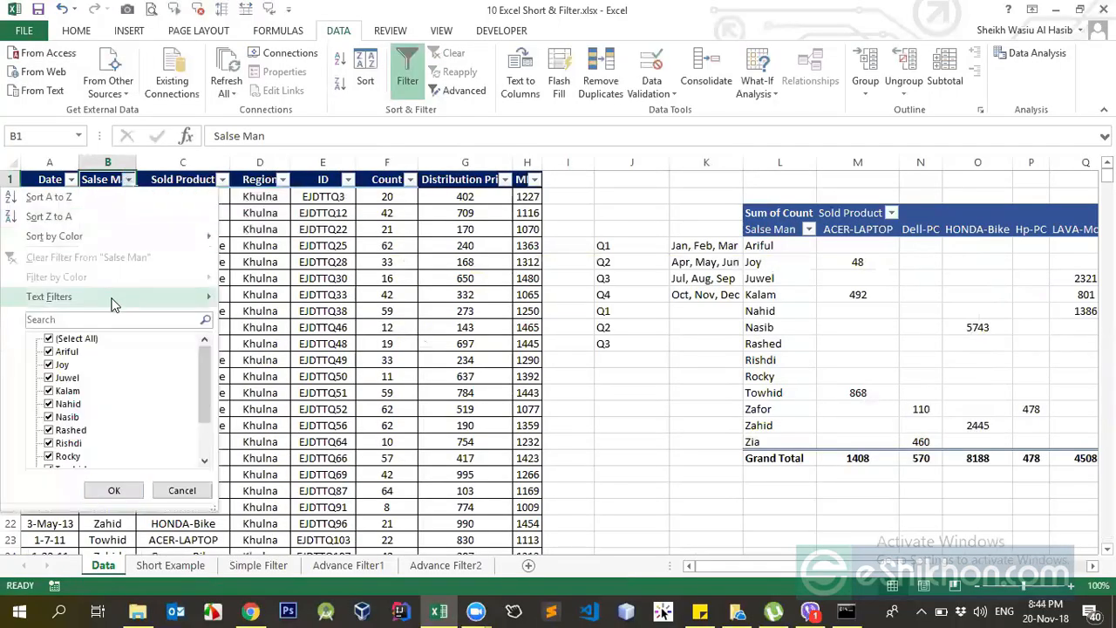
mouse_move(157, 298)
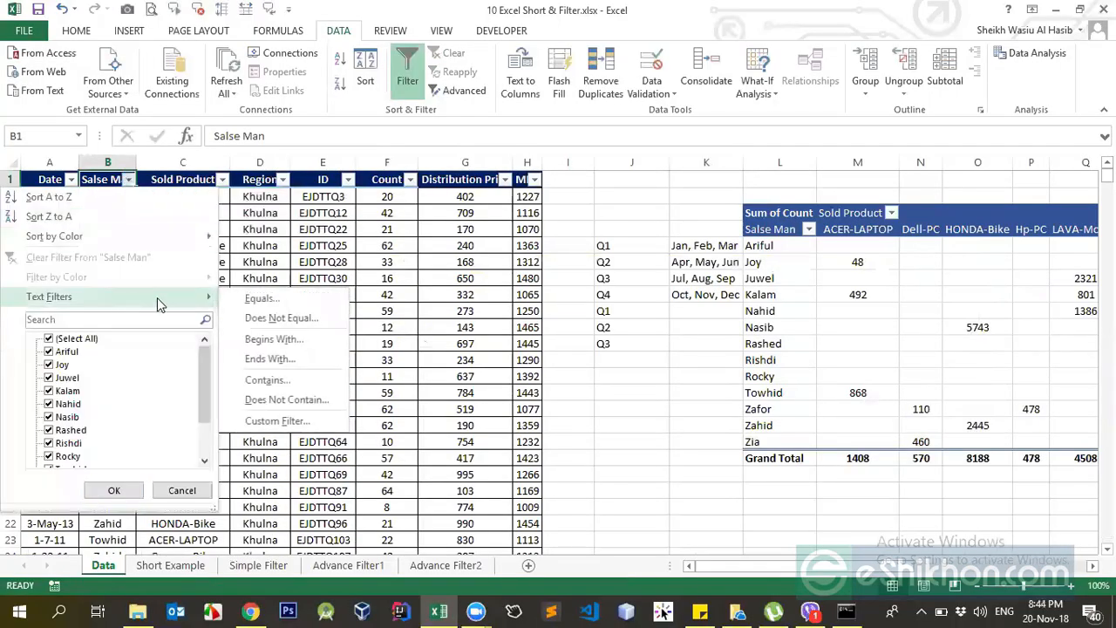
left_click(269, 345)
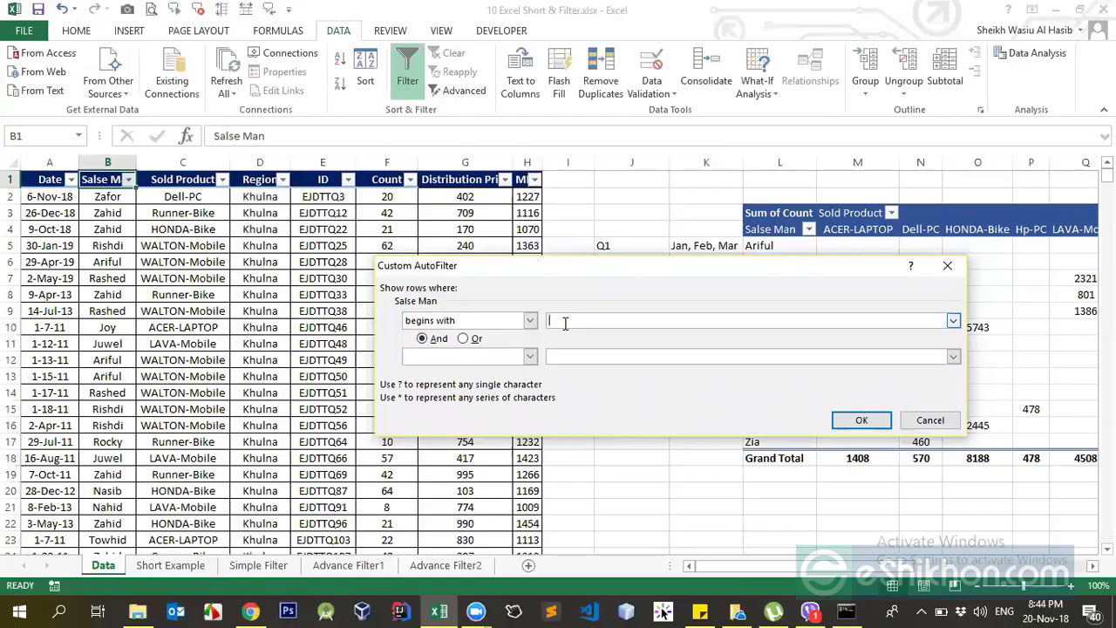
left_click(861, 422)
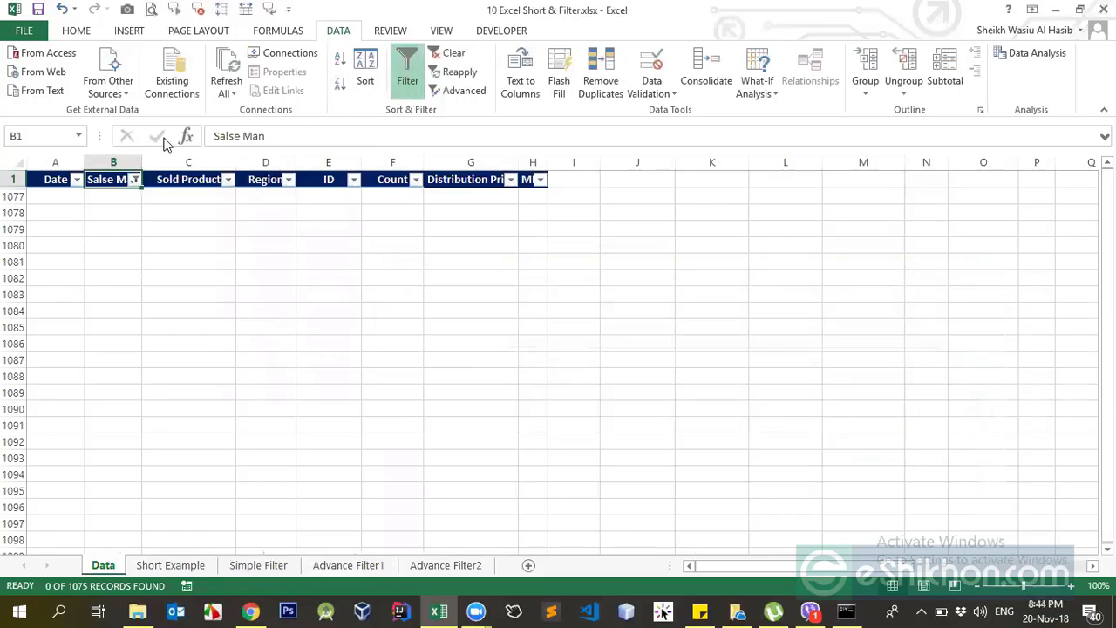
Clear the Salse Man filter and open the column's Contains text filter condition.
left_click(134, 179)
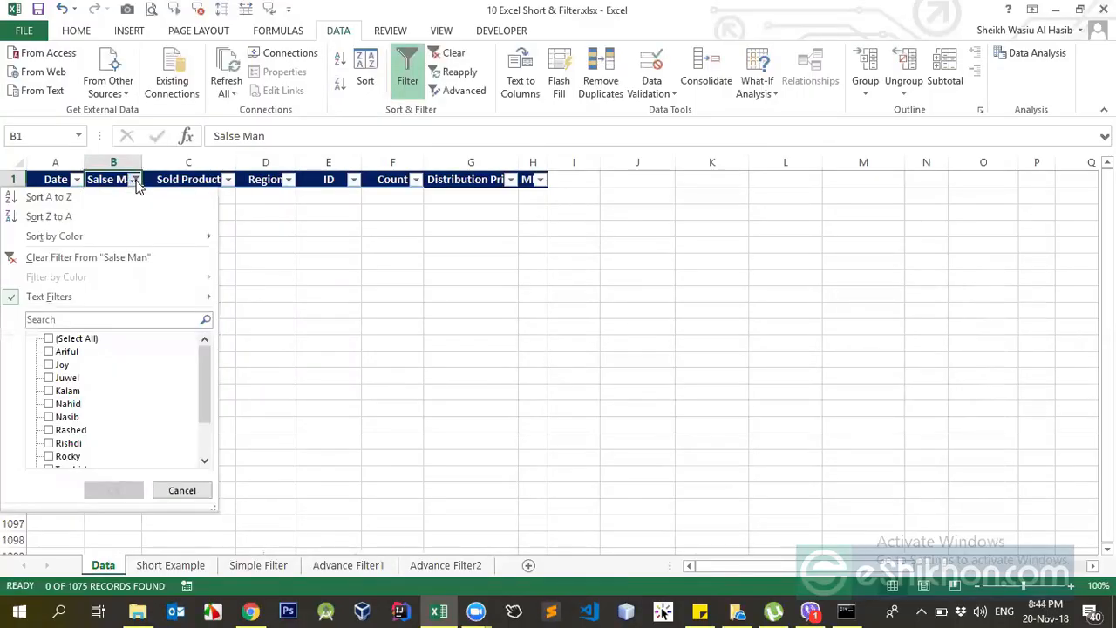
left_click(55, 259)
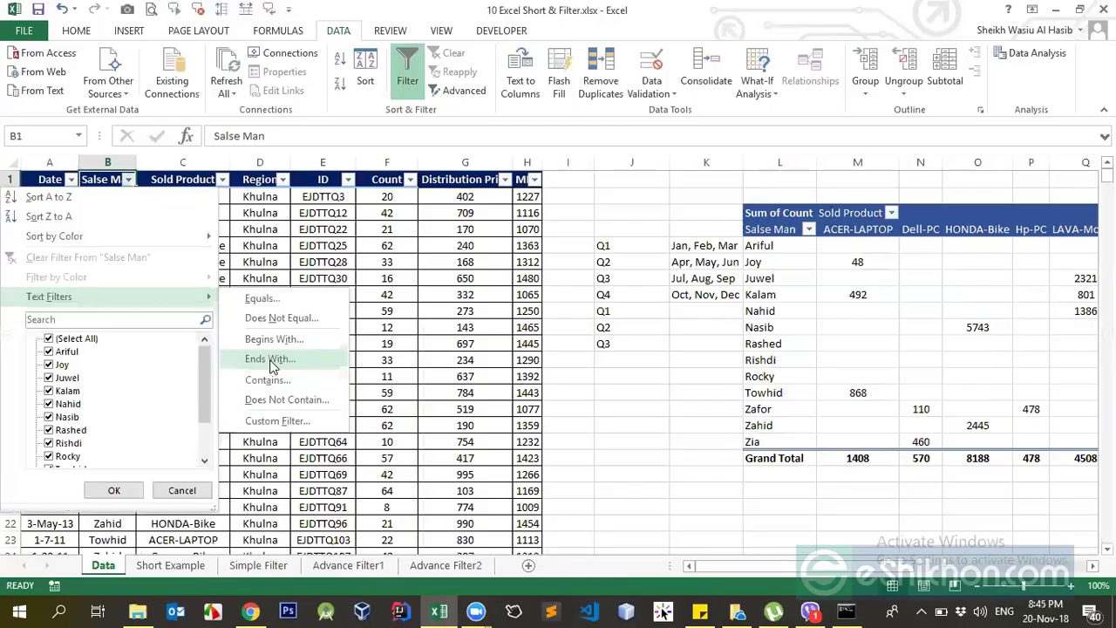
left_click(268, 381)
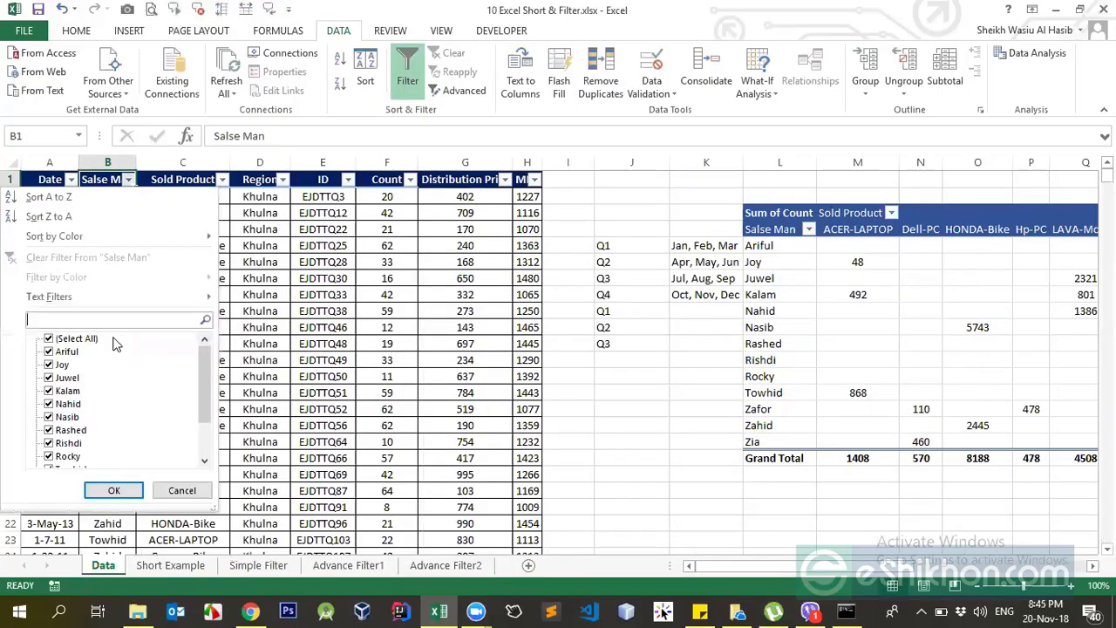
Search the Salse Man filter list with the wildcard patterns z* and *l, and with z* again.
type("z*")
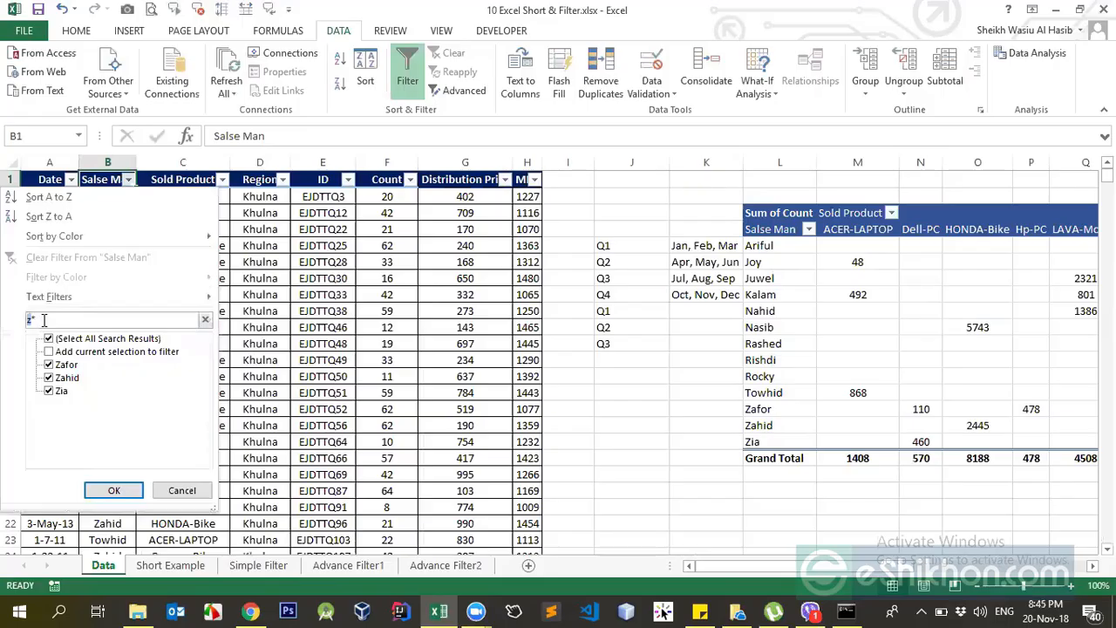
key("BackSpace")
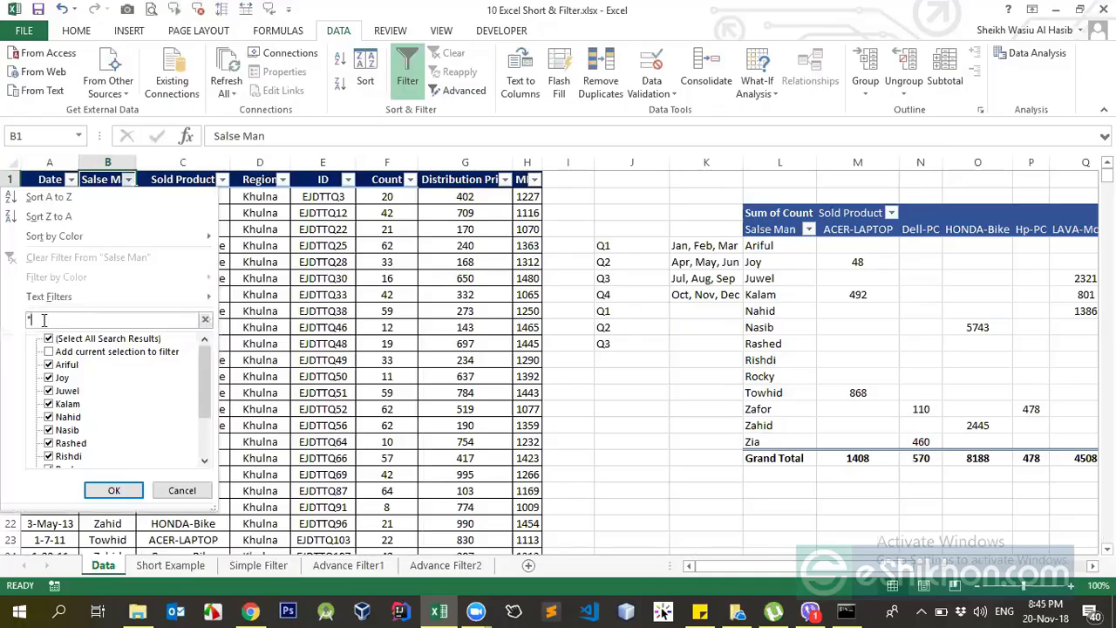
type("l")
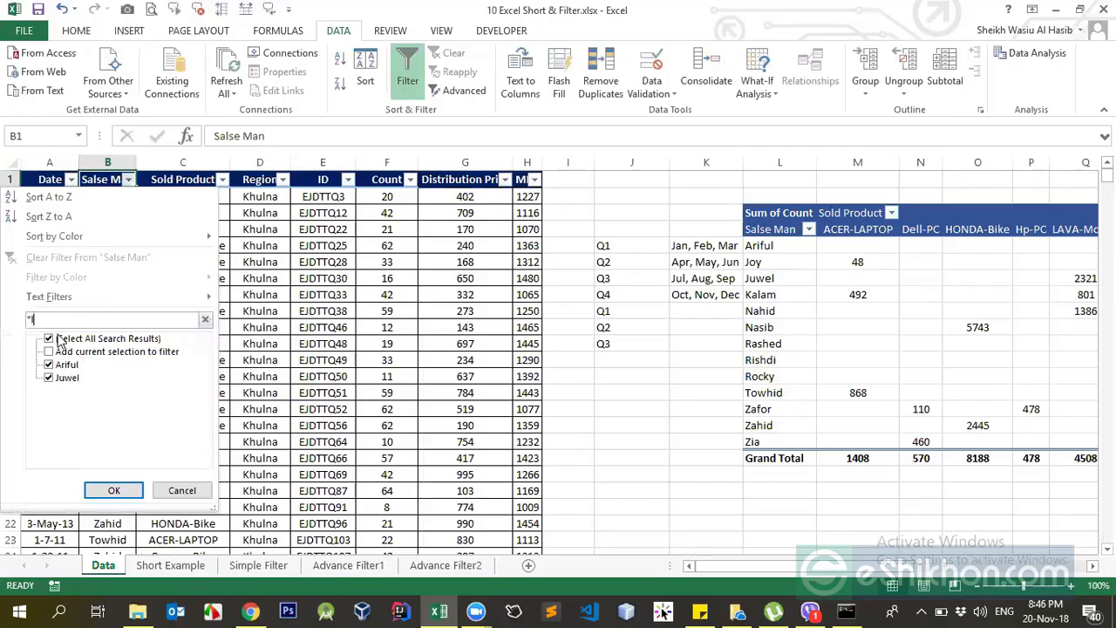
left_click_drag(45, 319, 14, 325)
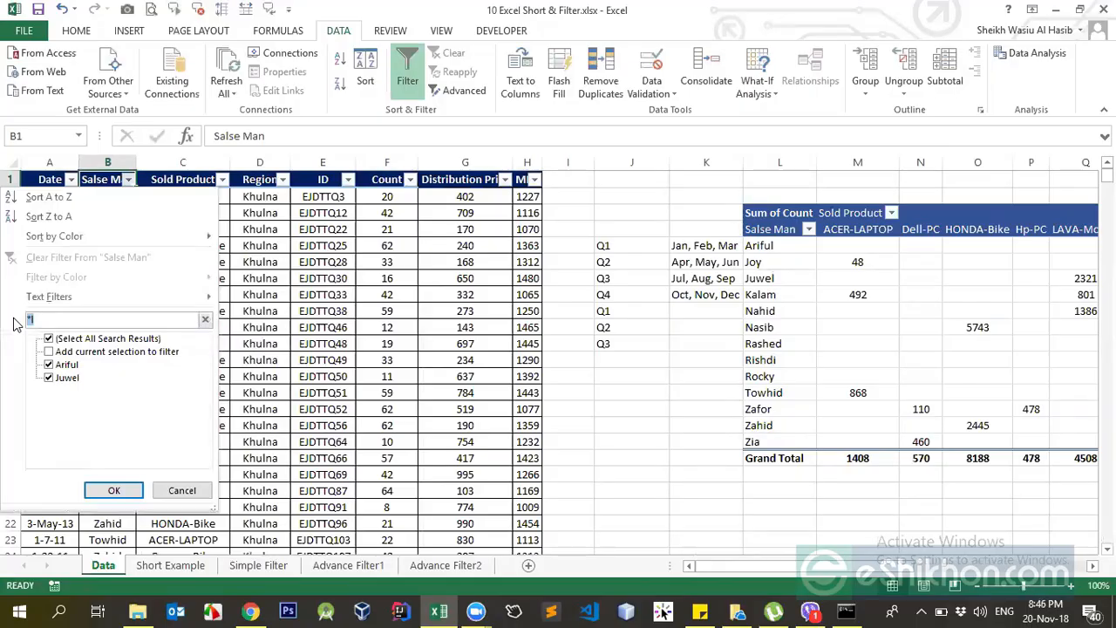
key("BackSpace")
type("z*")
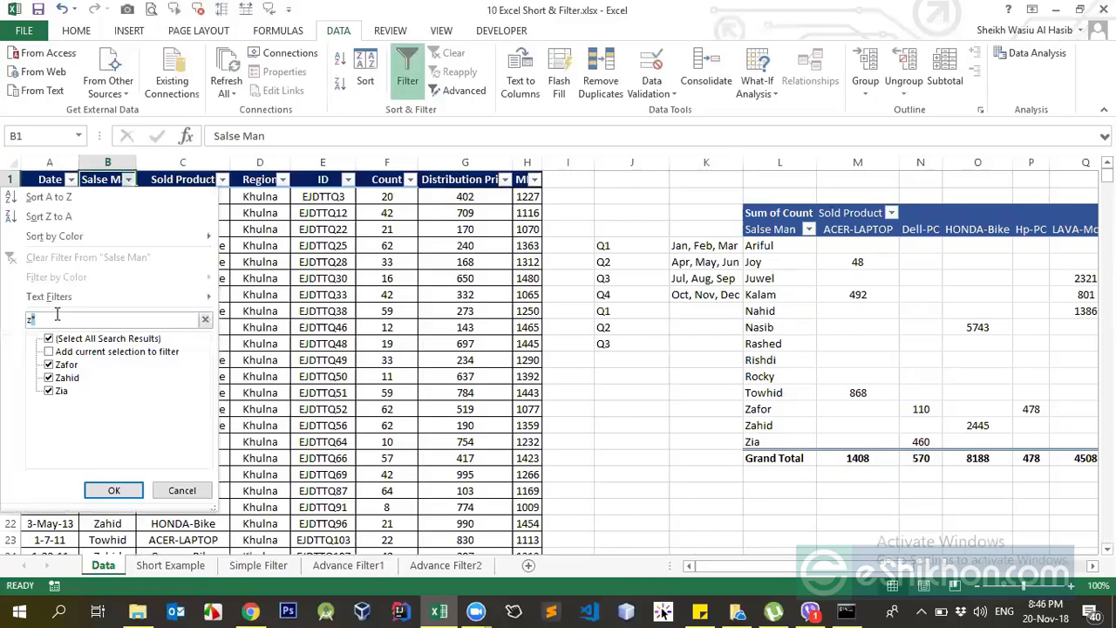
Search the Salse Man filter list for sh, and clear the search text.
left_click_drag(40, 318, 11, 322)
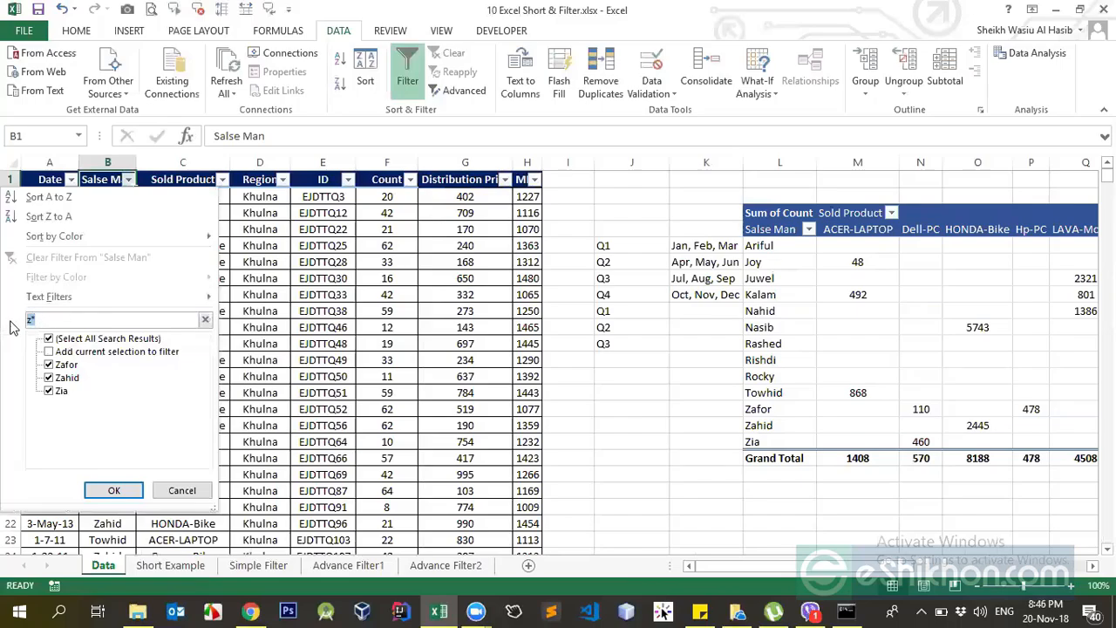
key("BackSpace")
type("sh")
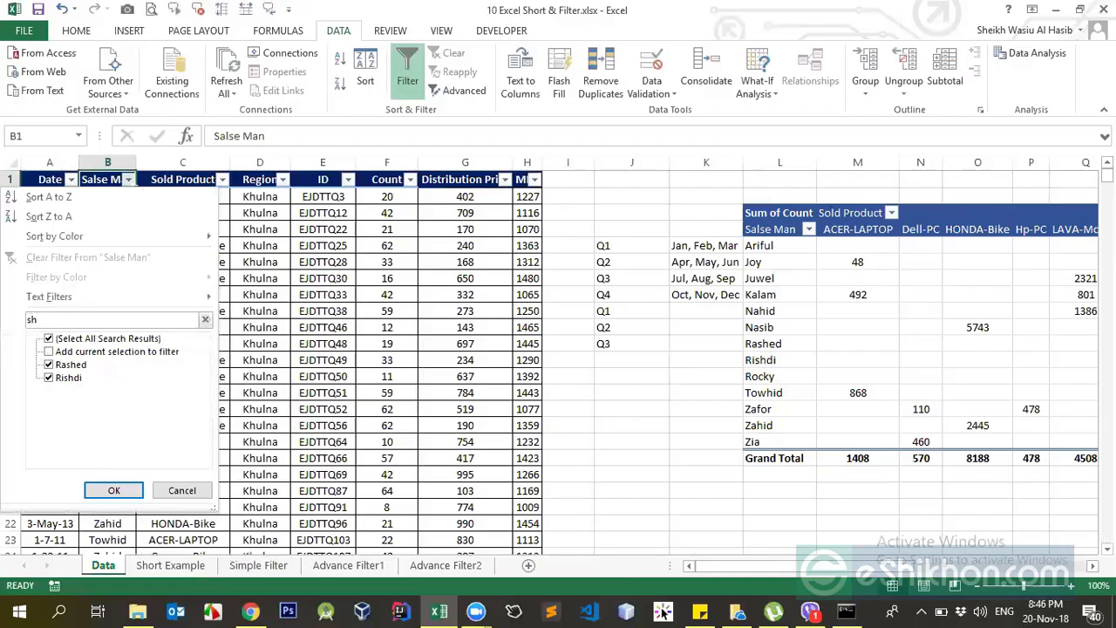
key("BackSpace")
key("BackSpace")
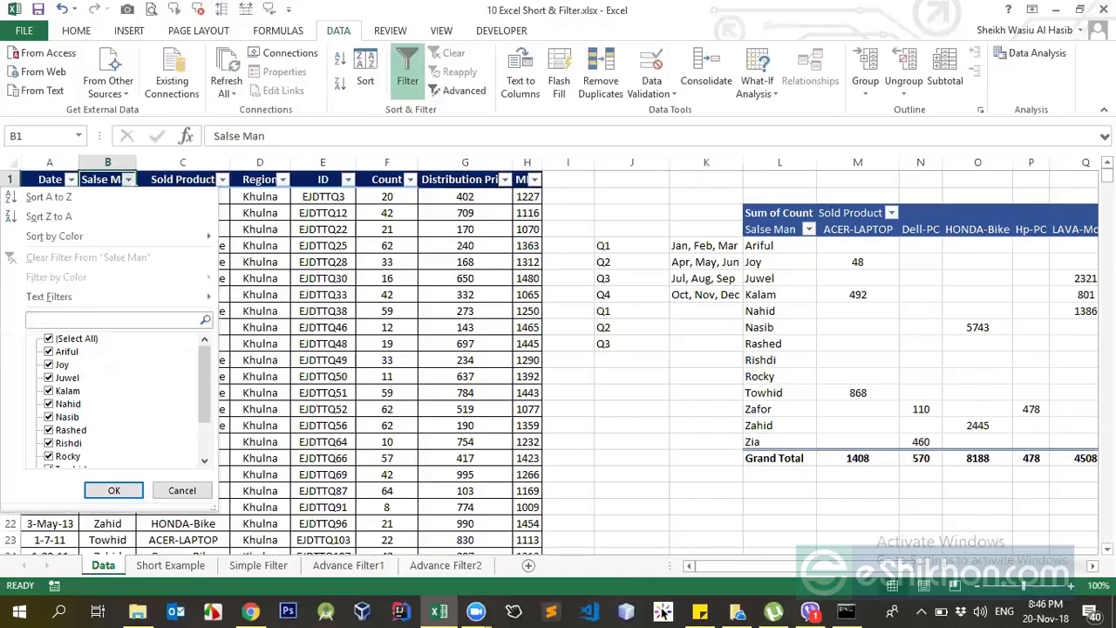
Search the Salse Man filter list for ju, s and the wildcard pattern *sh*, clearing the search text after each.
type("ju")
key("BackSpace")
key("BackSpace")
type("s")
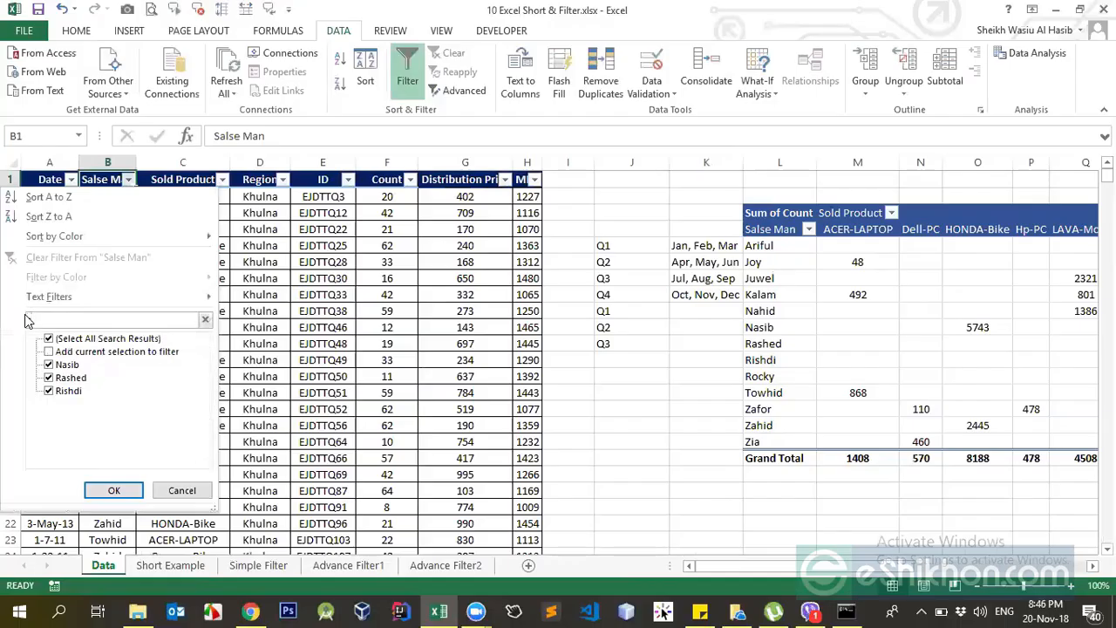
key("BackSpace")
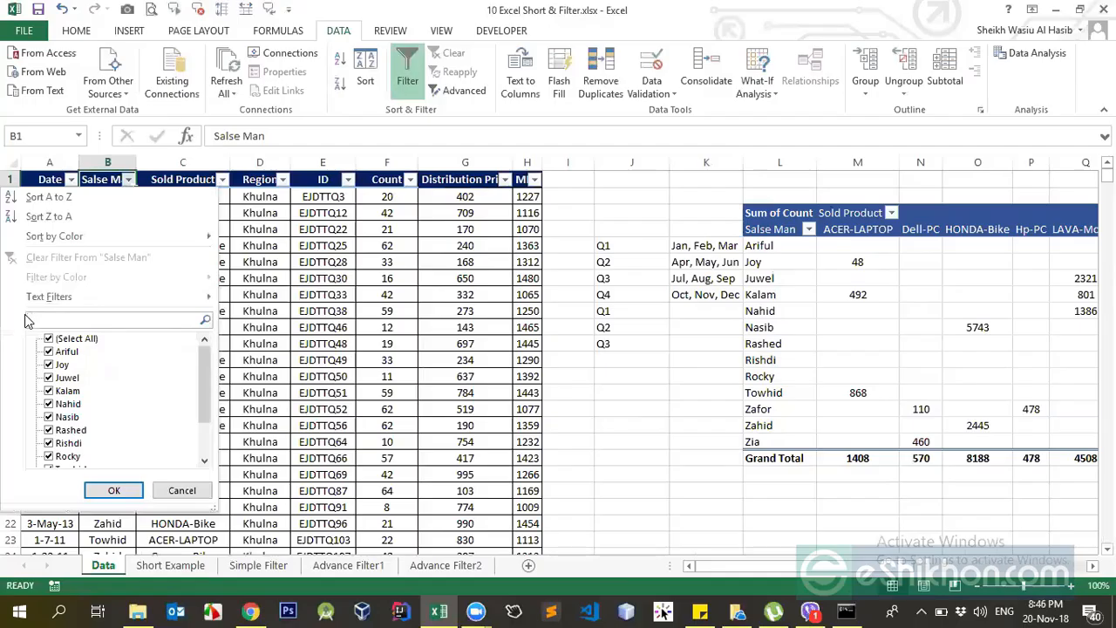
type("*")
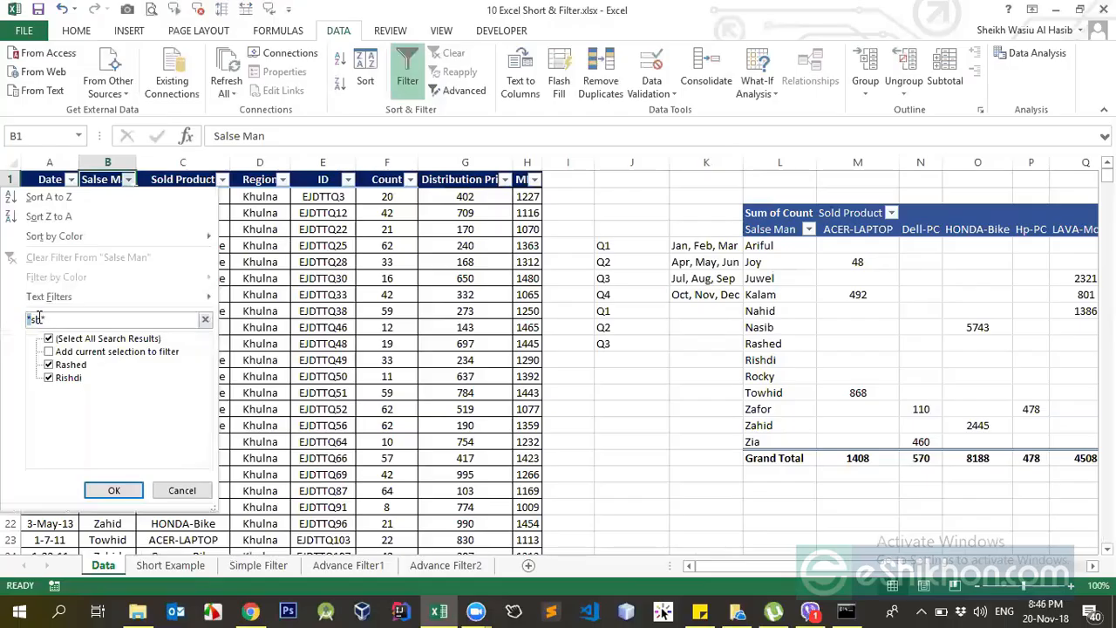
mouse_move(39, 319)
left_mouse_down()
mouse_move(53, 318)
mouse_move(33, 320)
left_mouse_up()
key("BackSpace")
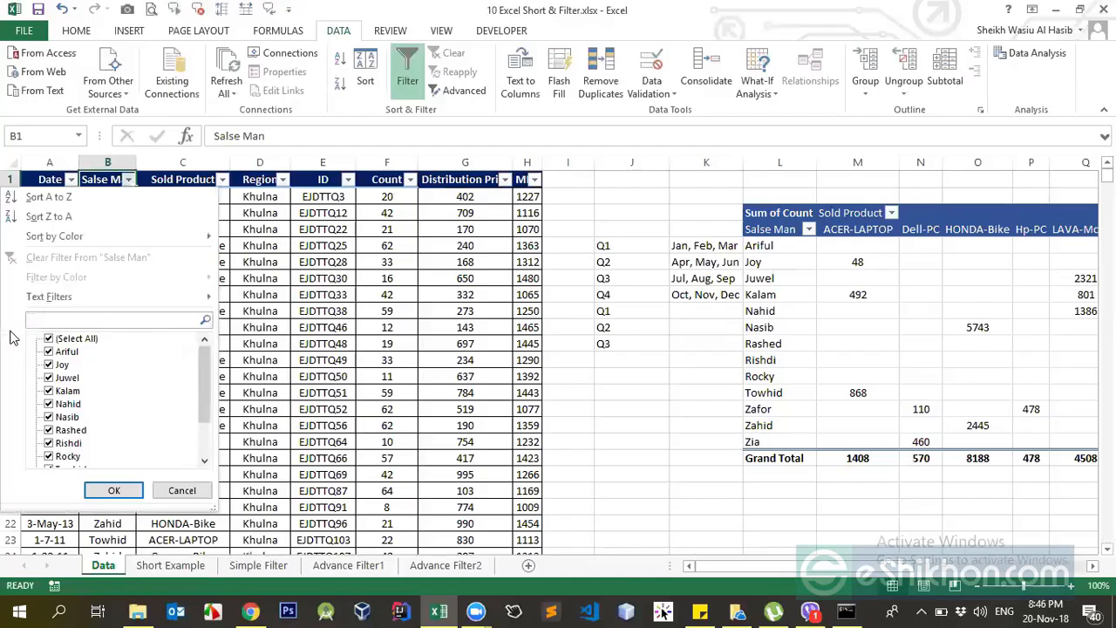
Close the Salse Man filter list without applying a filter, and turn off filtering for the sales table.
left_click(182, 490)
left_click(223, 300)
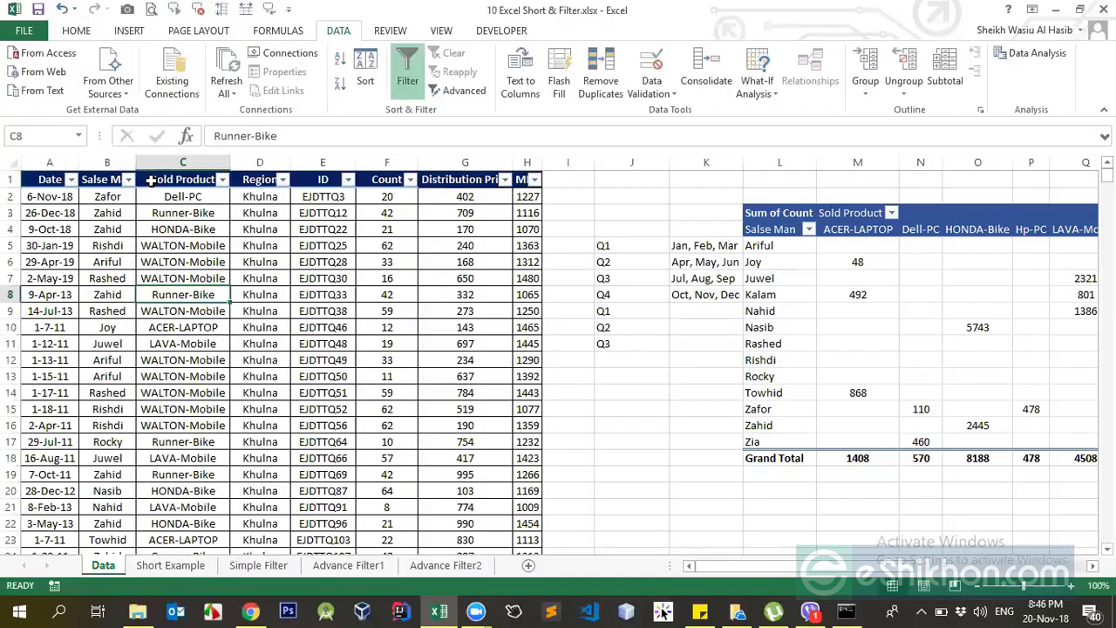
left_click(161, 180)
left_click(407, 74)
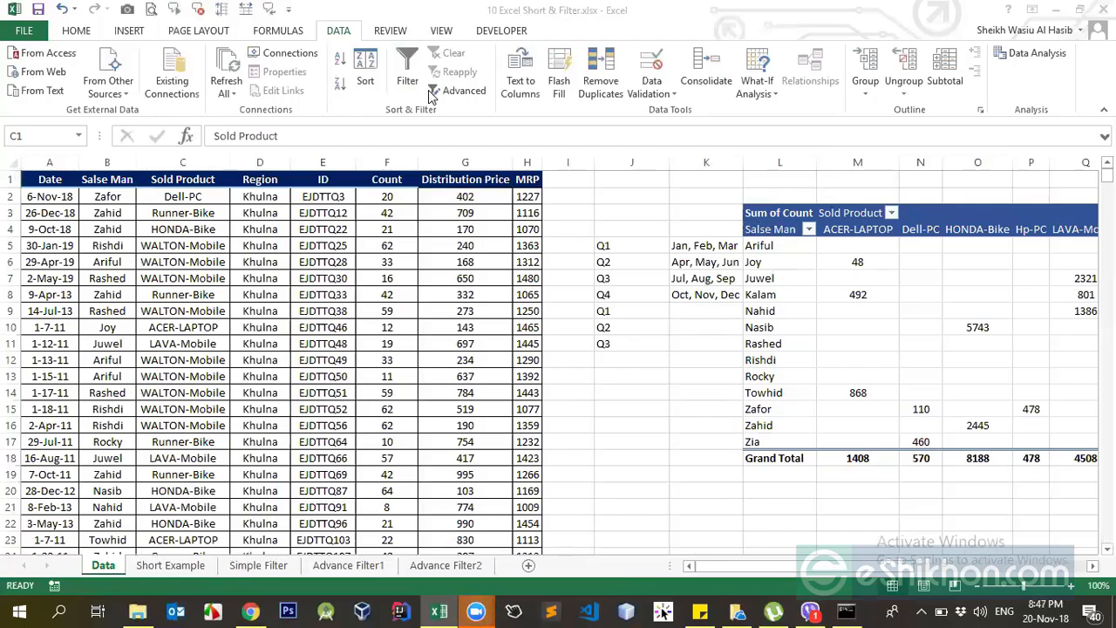
Look at the Define Name options and the workbook's defined names in the Name Manager, and close it.
mouse_move(475, 610)
mouse_move(534, 542)
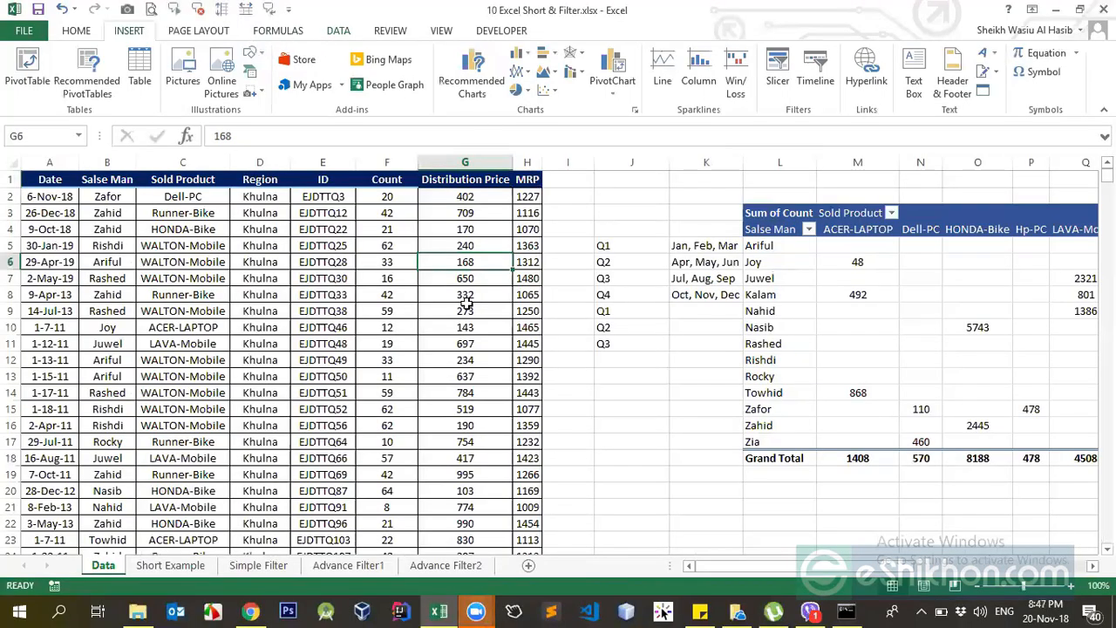
left_click(436, 178)
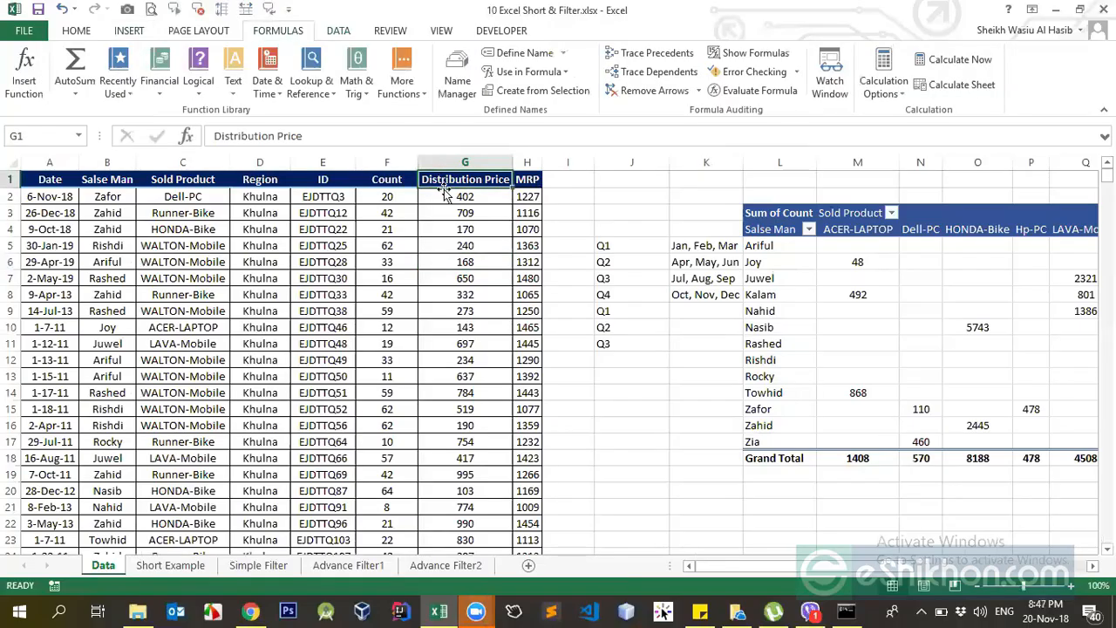
left_click(565, 54)
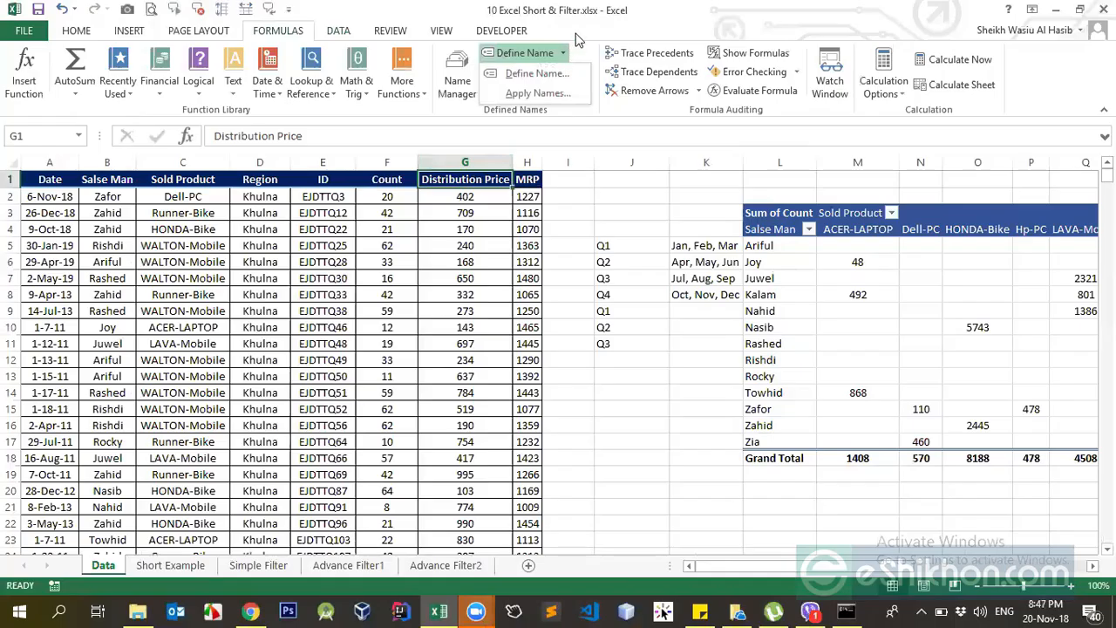
left_click(462, 87)
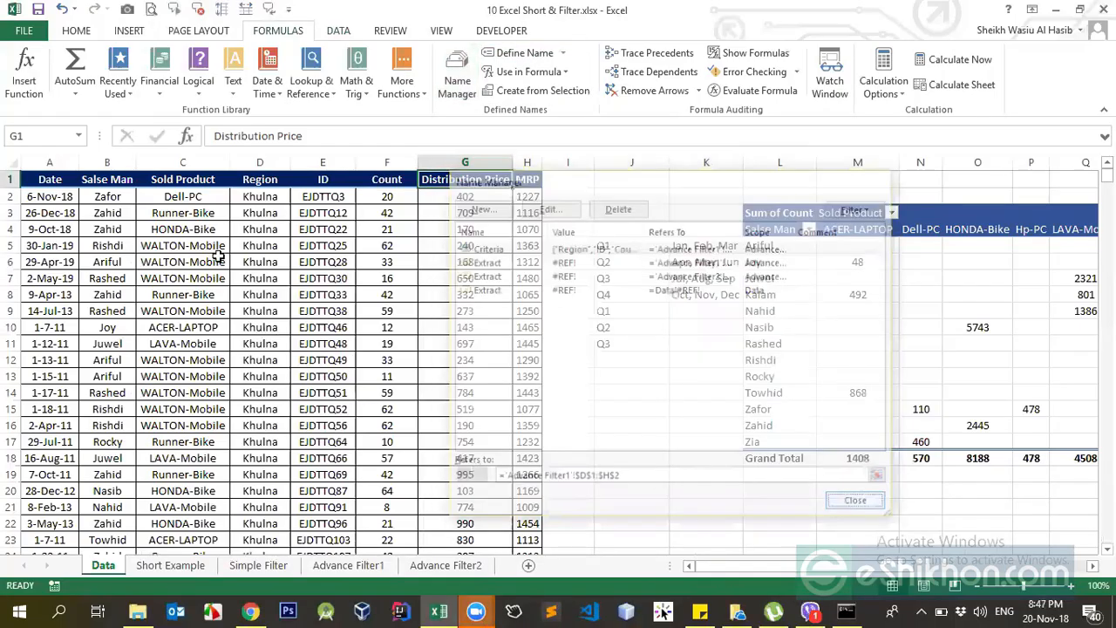
left_click(277, 195)
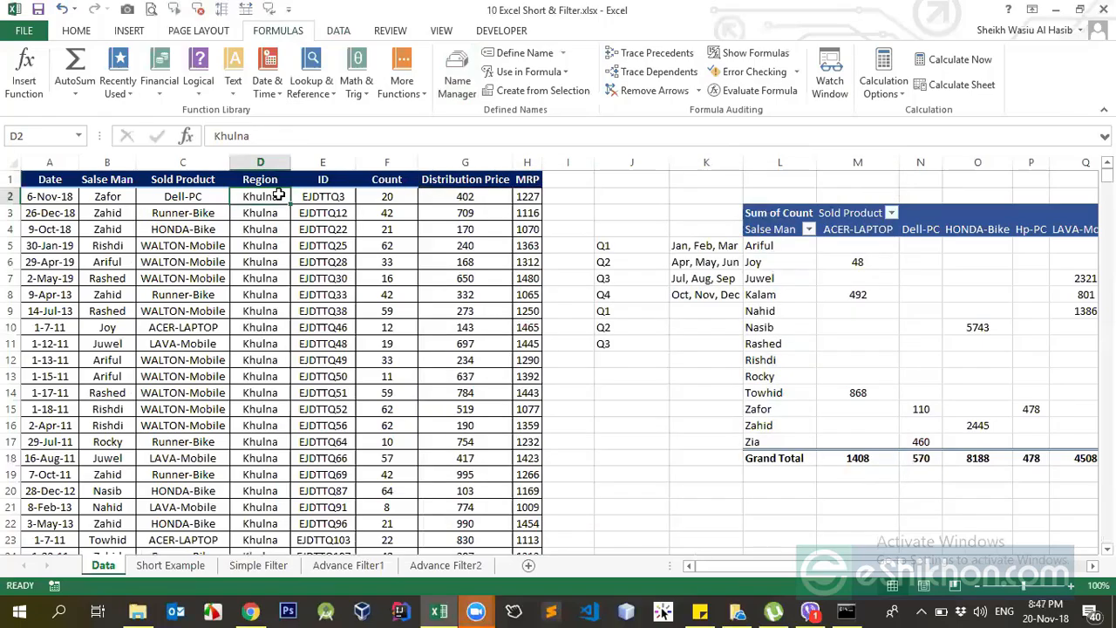
key("ctrl+shift+Down")
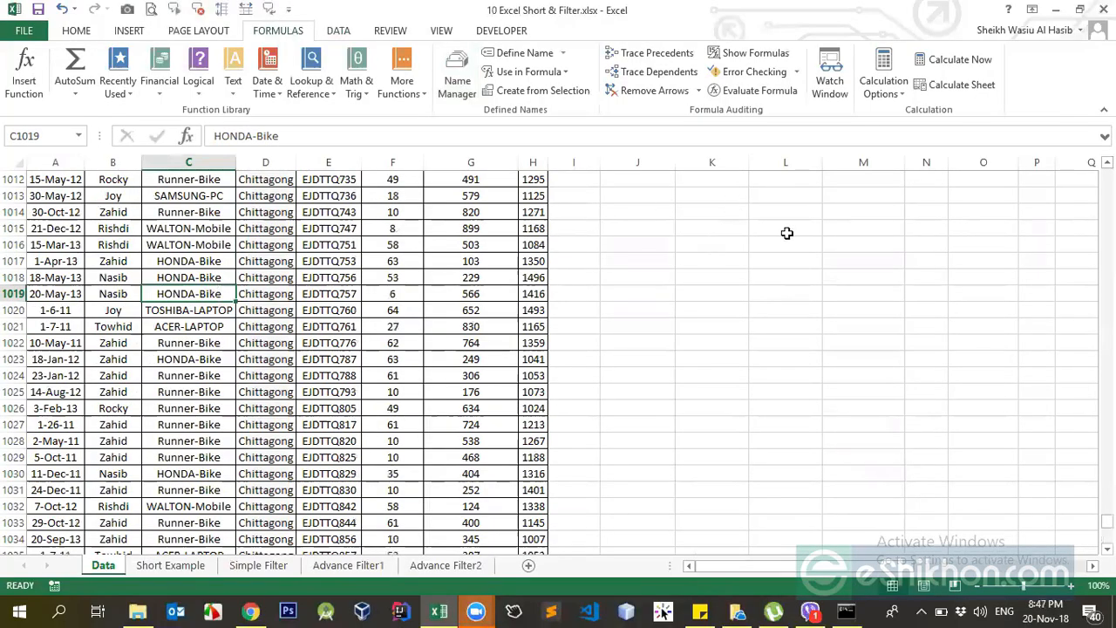
key("ctrl+Up")
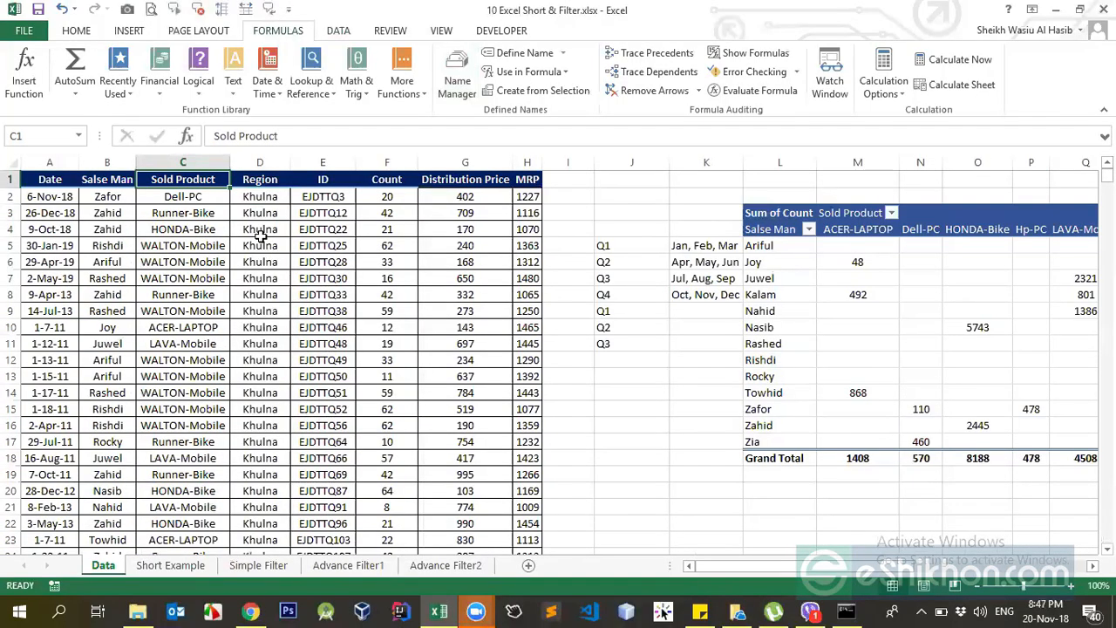
Copy the Sold Product column with its header to J1 and reduce the copy to unique products.
key("ctrl+shift+Down")
key("ctrl+c")
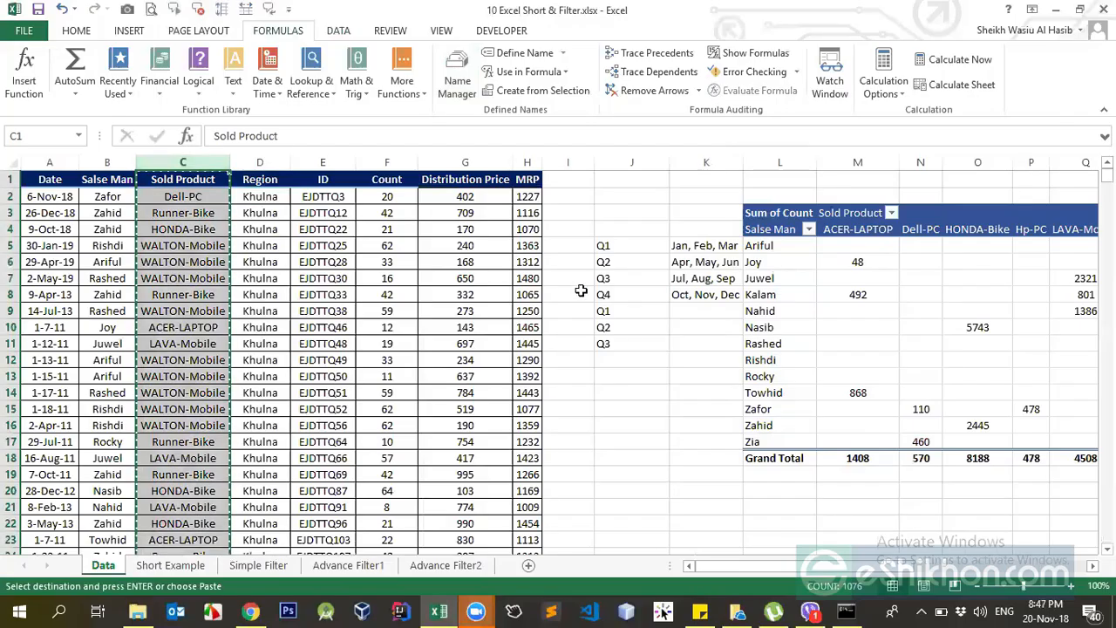
left_click(633, 177)
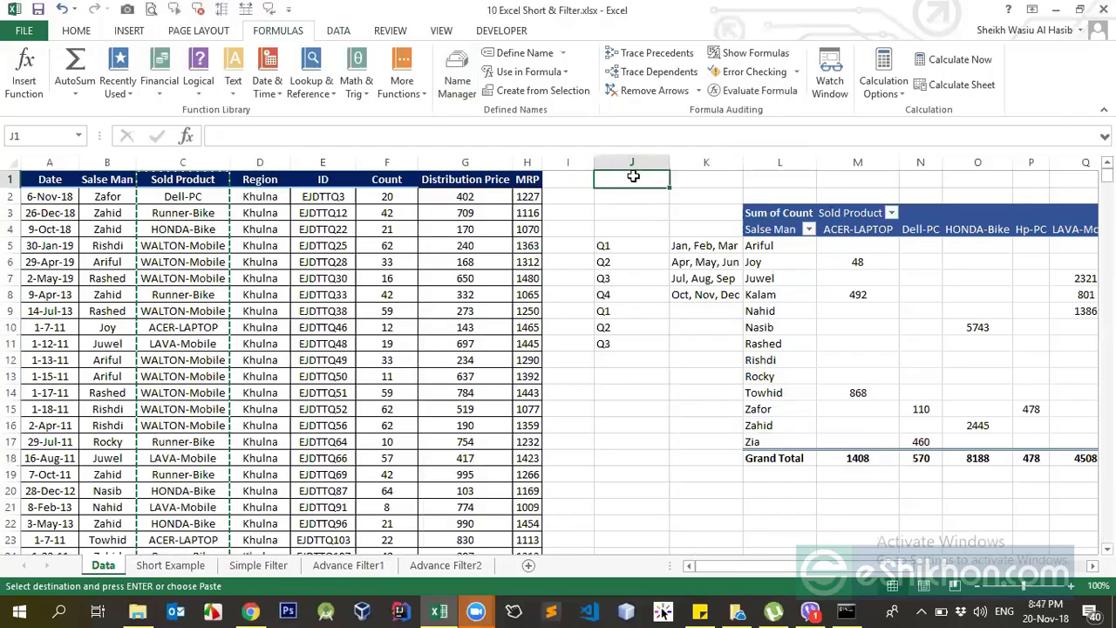
key("Return")
Insert a blank column K directly beside the unique product list in column J.
left_click(742, 157)
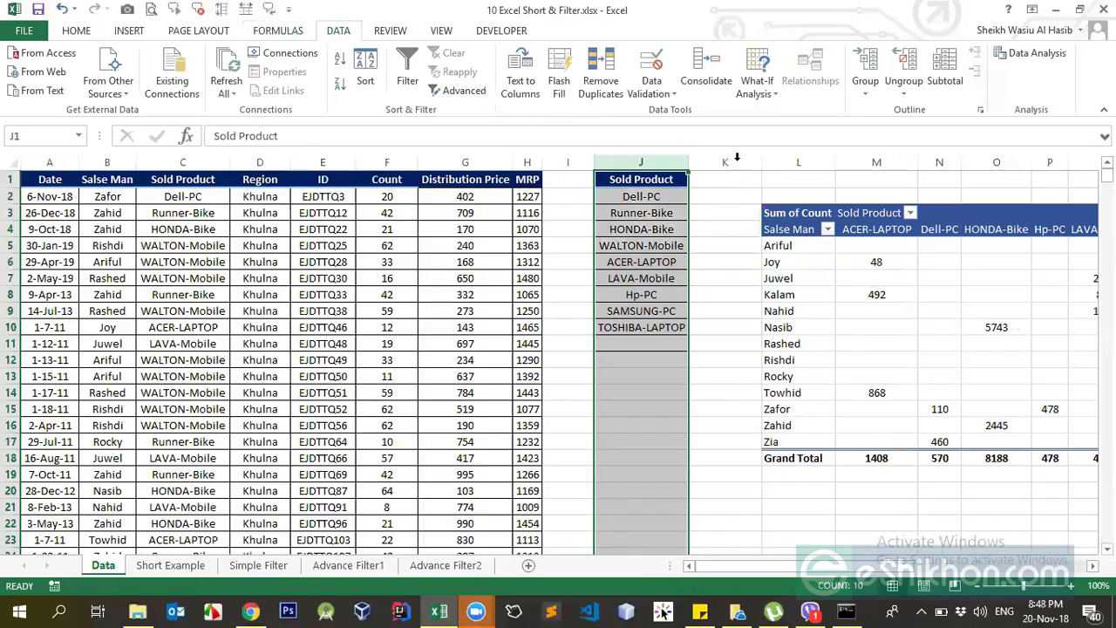
left_click(737, 159)
key("ctrl+shift+=")
Begin a VLOOKUP formula in K2 with J2 as the lookup value.
left_click(732, 196)
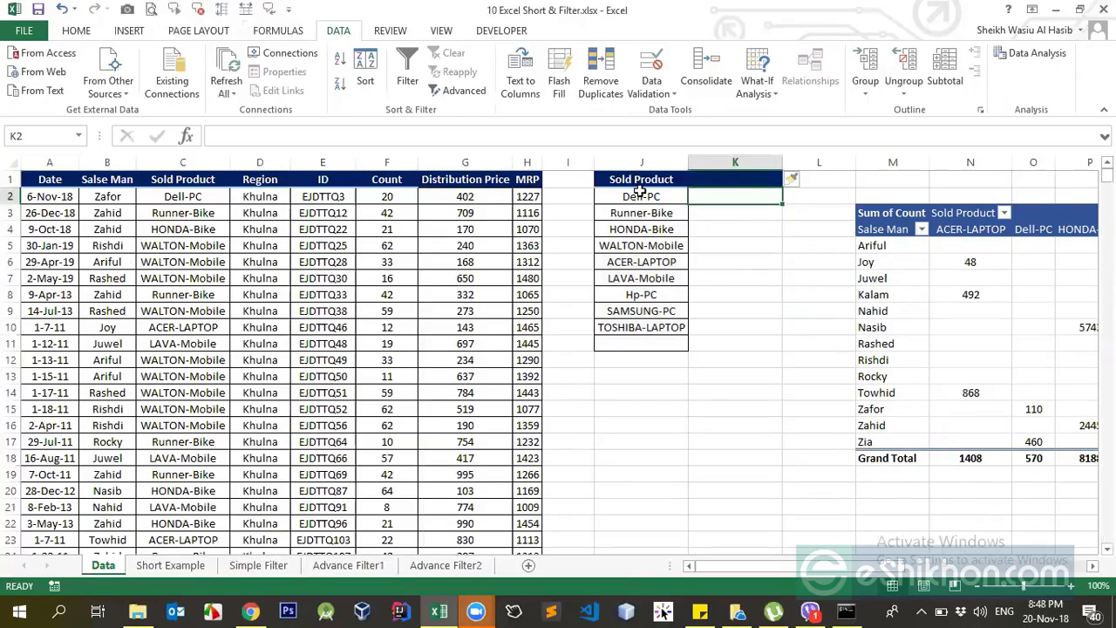
type("=VLOOKUP(")
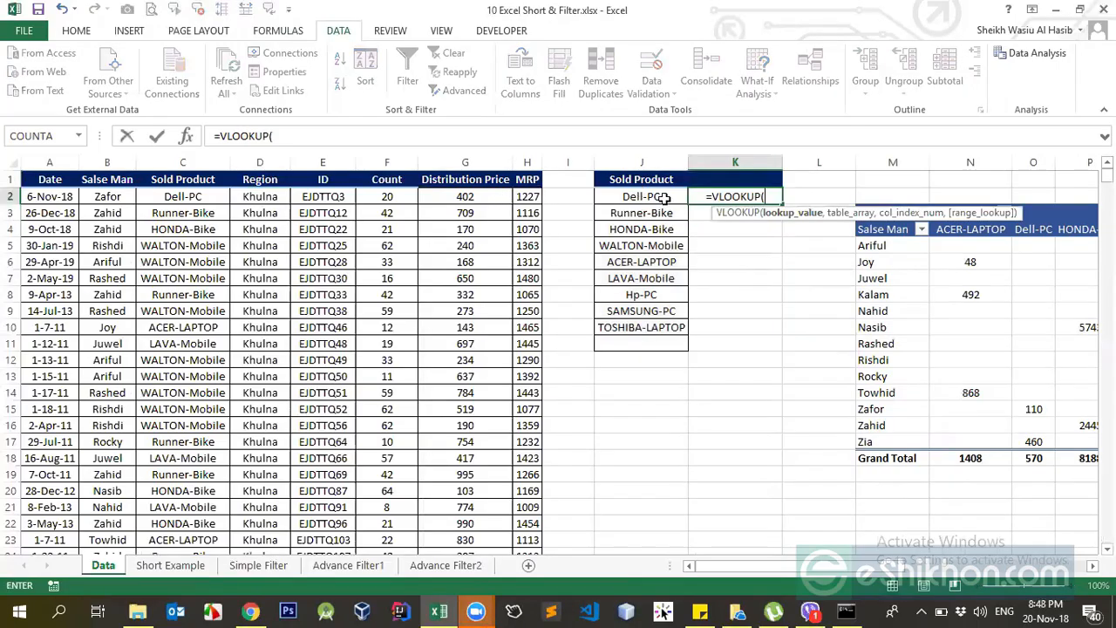
left_click(663, 197)
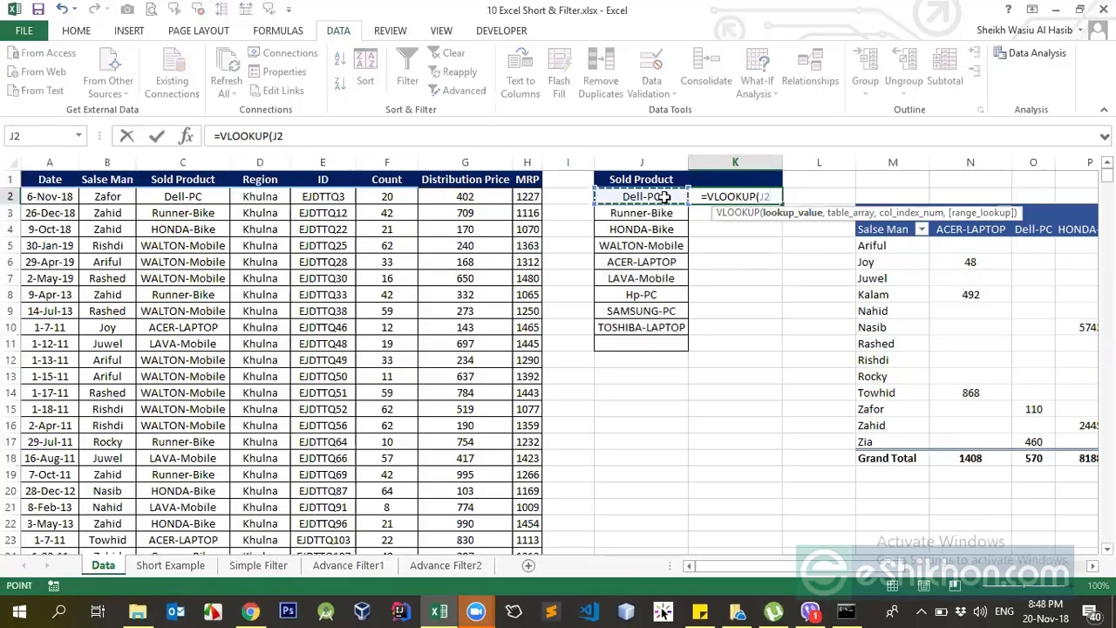
type(",")
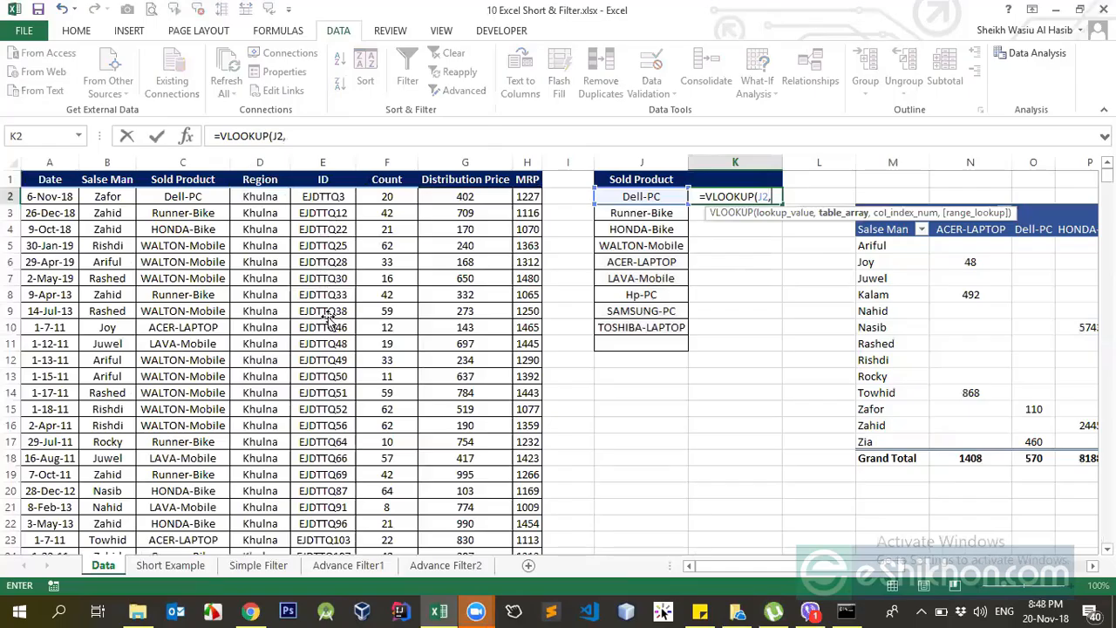
Complete the K2 VLOOKUP with table array C1:H1076, column index 6 and exact match 0.
left_click_drag(183, 178, 329, 320)
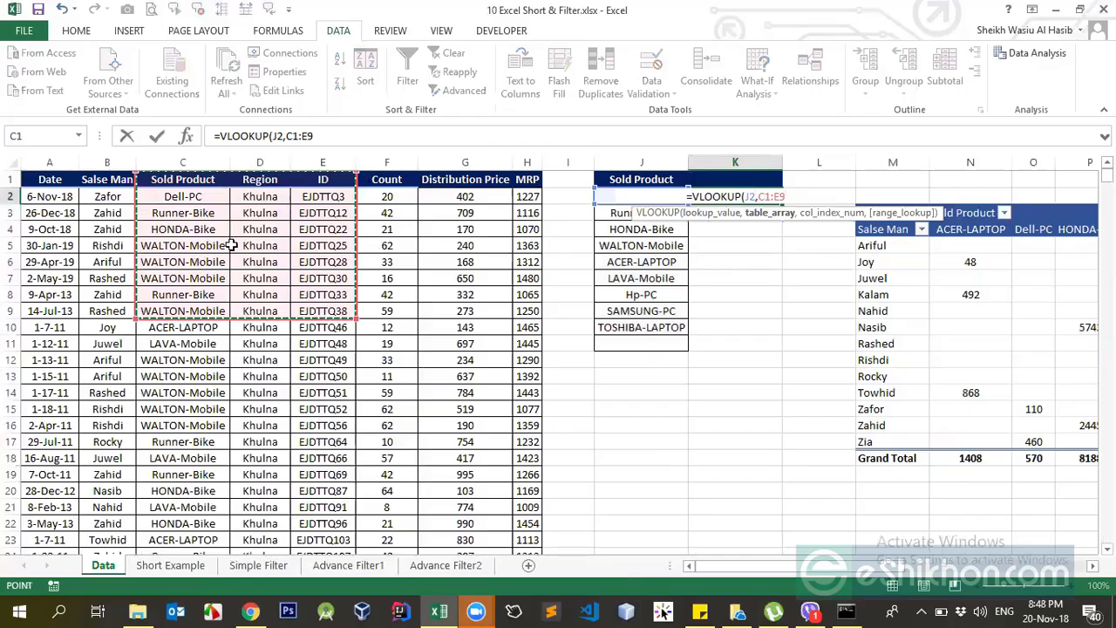
key("ctrl+shift+Right")
key("ctrl+shift+Down")
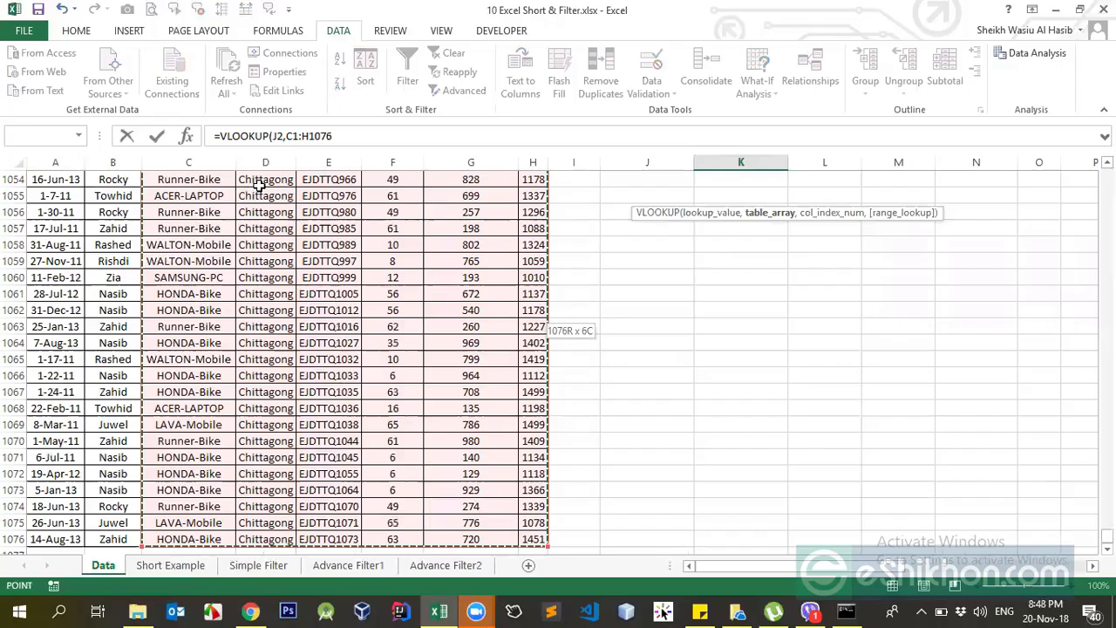
type(",")
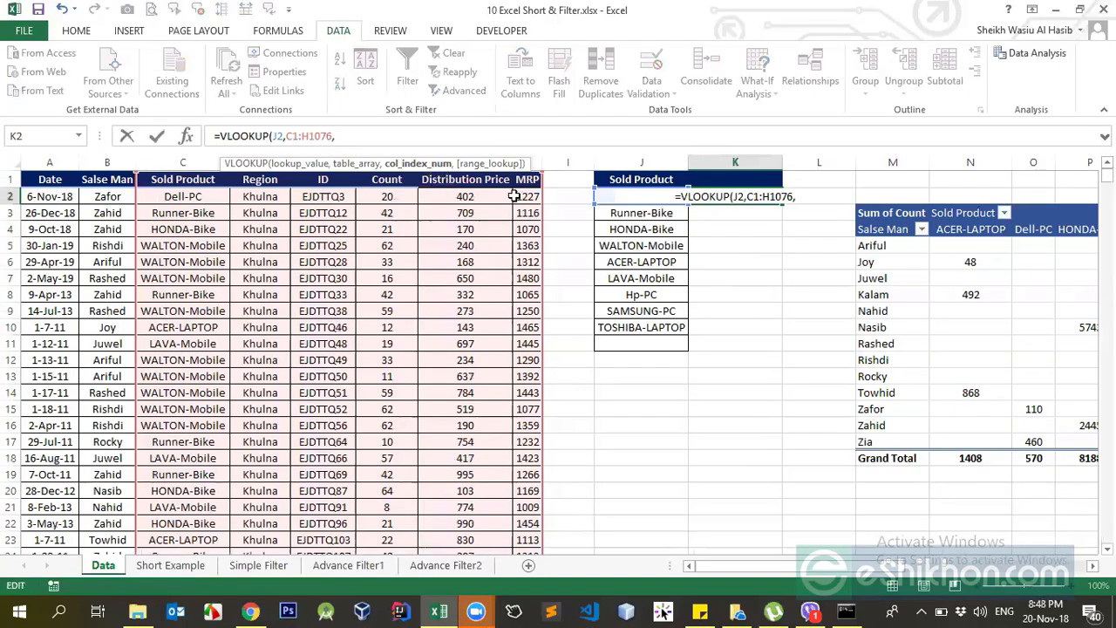
type("6,0")
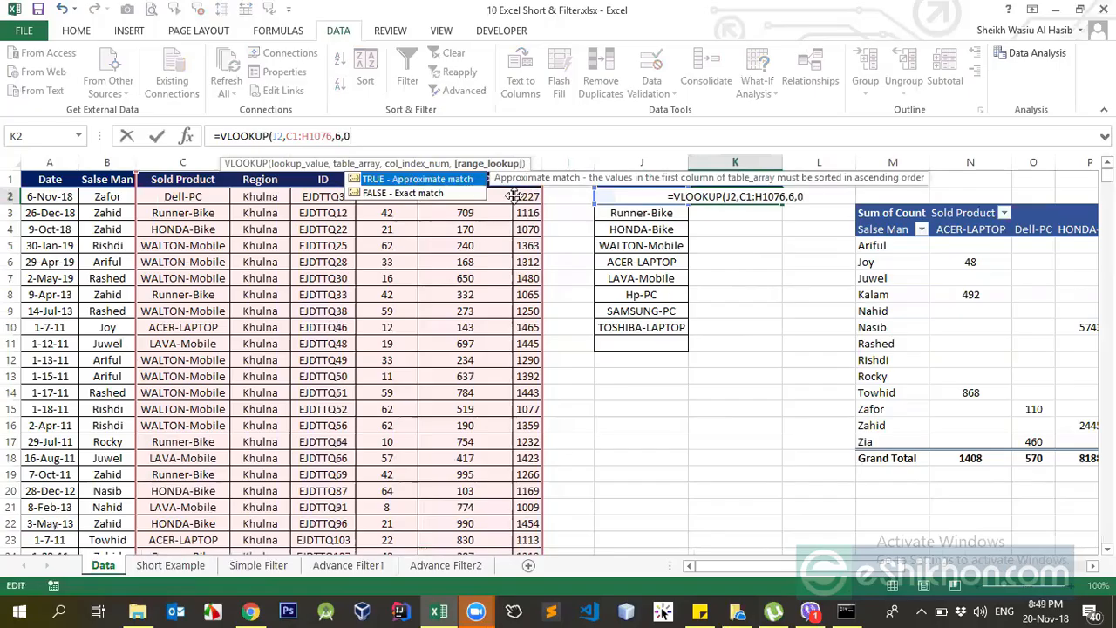
key("Return")
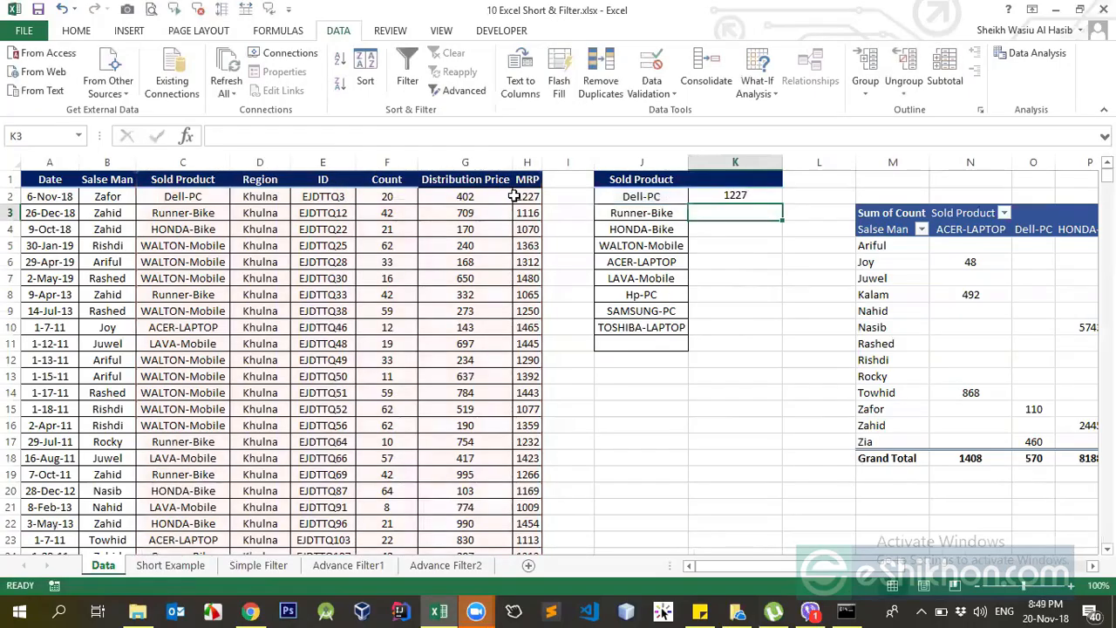
Fill the K2 VLOOKUP formula down beside the product list to K10.
left_click(742, 196)
left_click(353, 136)
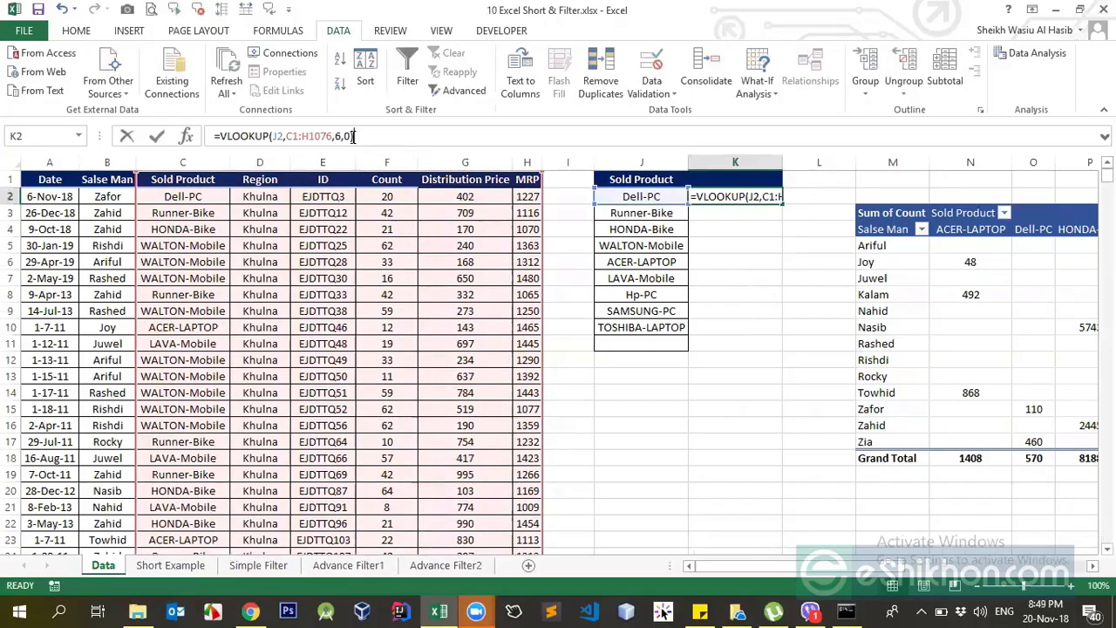
key("Escape")
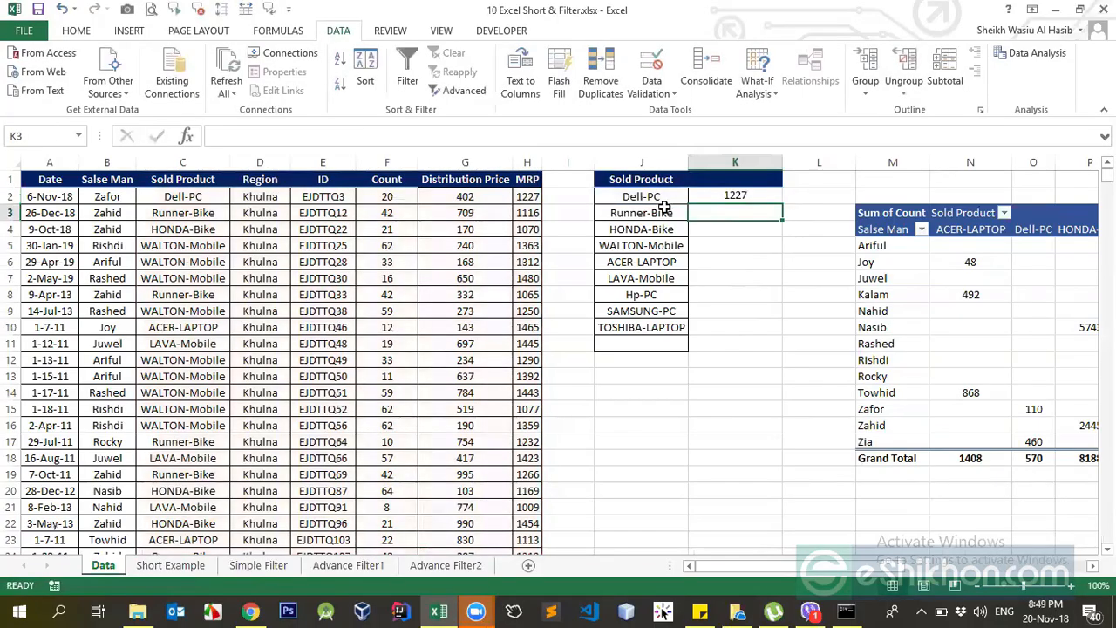
double_click(784, 204)
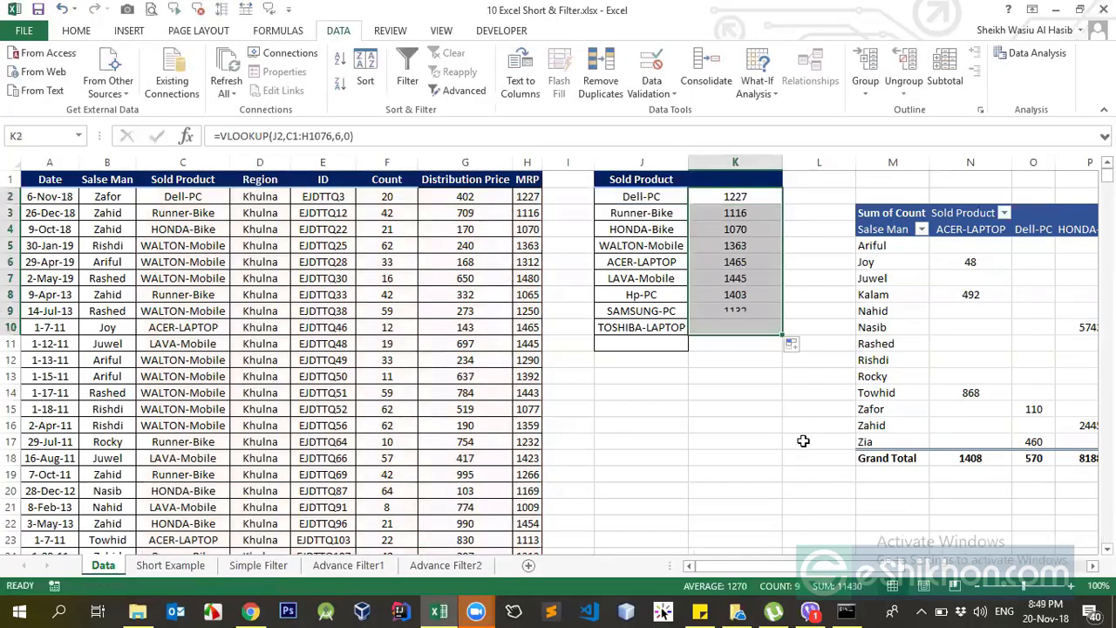
Compare the looked-up values with the product list and examine the table array references in the K2 and K3 formulas.
left_click(698, 199)
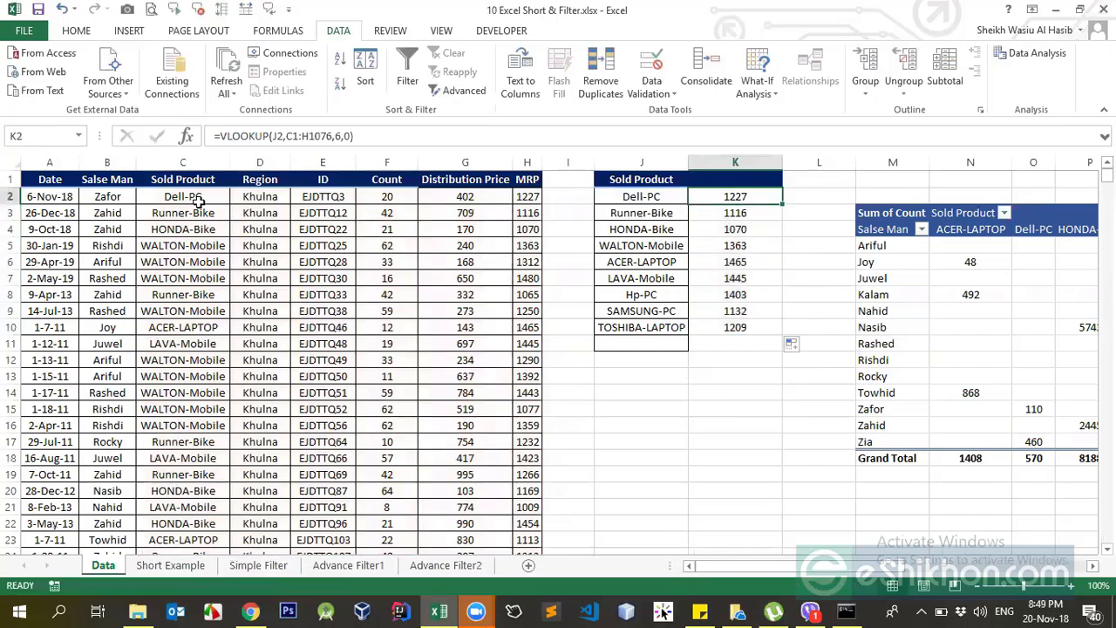
left_click(614, 200)
left_click(645, 293)
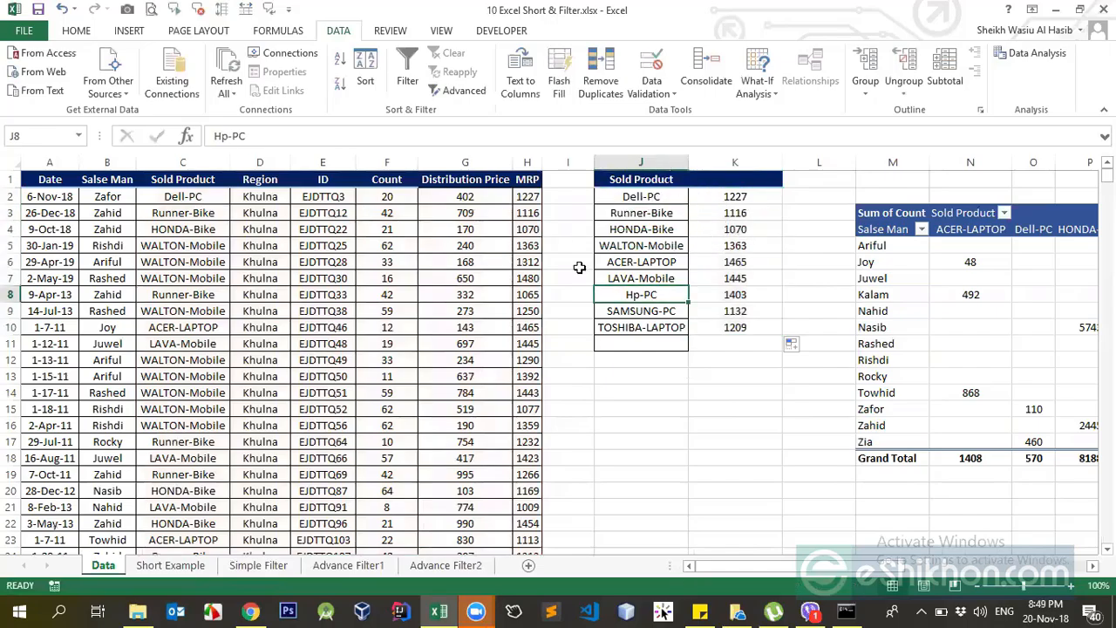
left_click(520, 201)
left_click(737, 208)
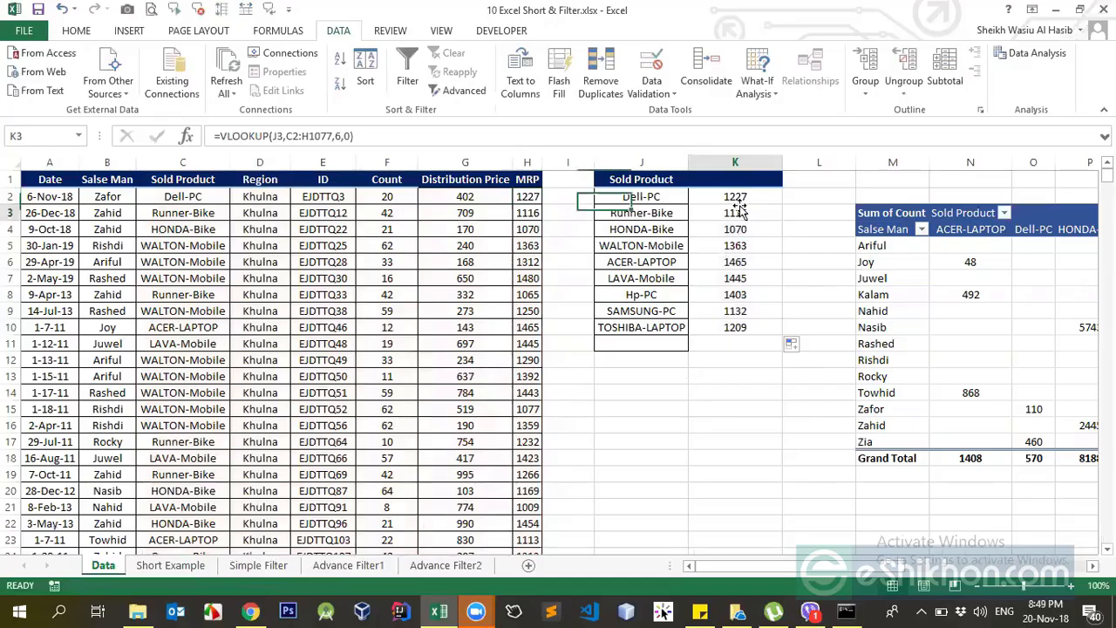
left_click(735, 197)
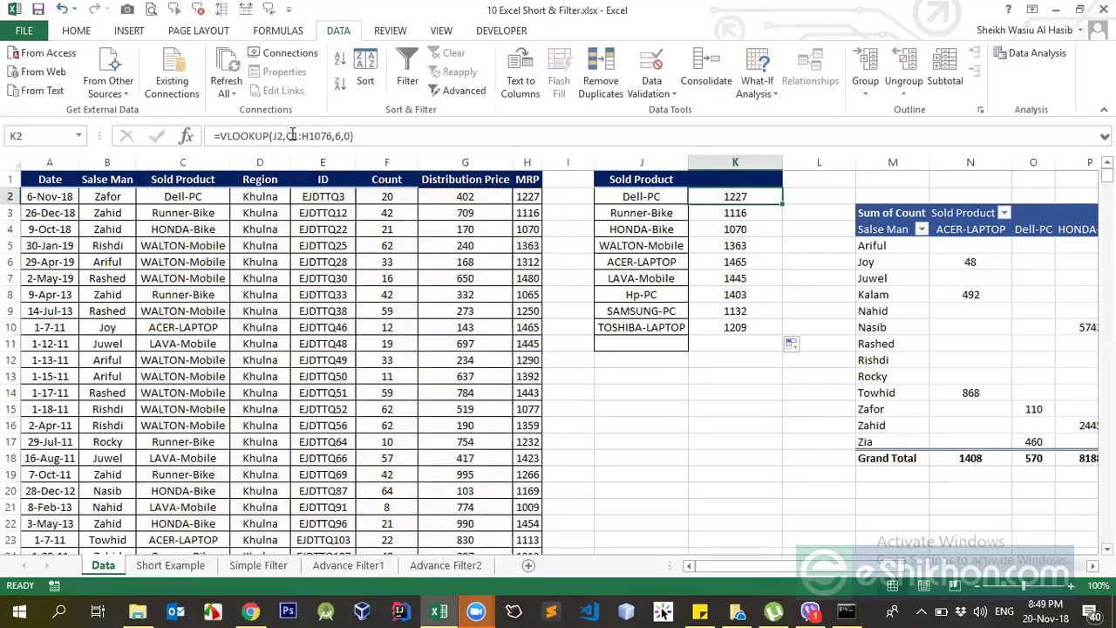
left_click(291, 135)
left_click_drag(286, 135, 333, 135)
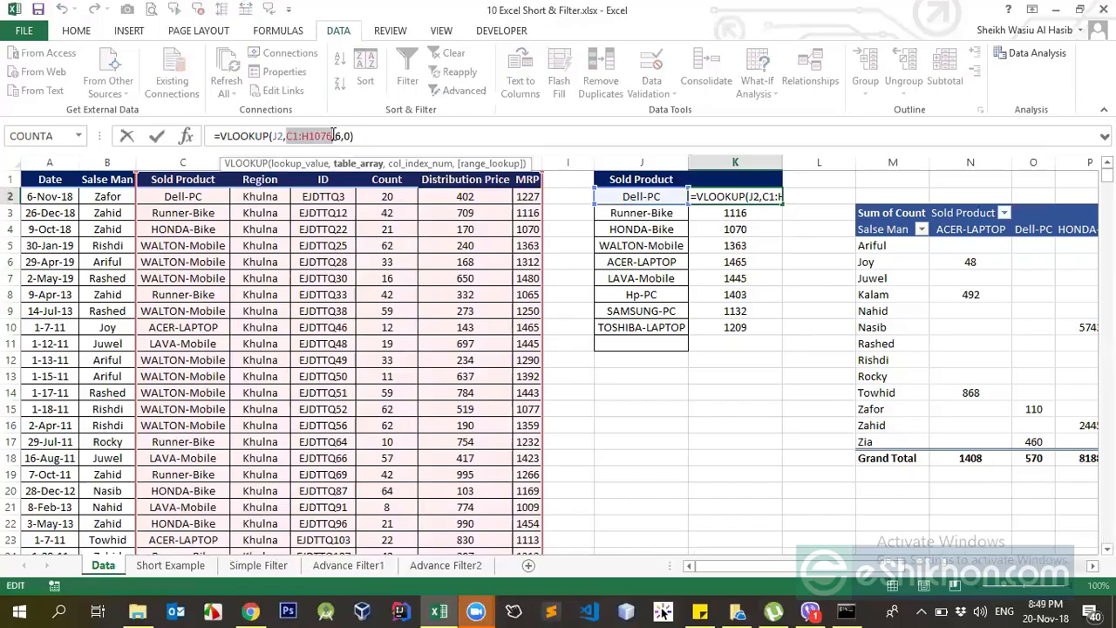
key("Escape")
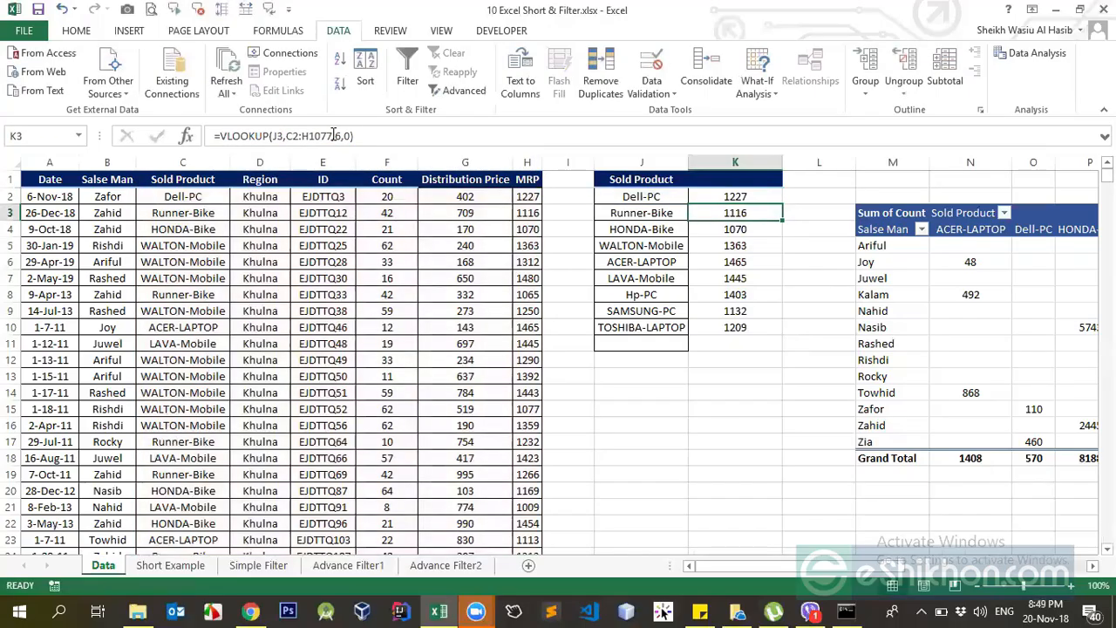
Select the sales data C1:H1076, look through the workbook's defined names in the Name Manager, and close it.
left_click(169, 179)
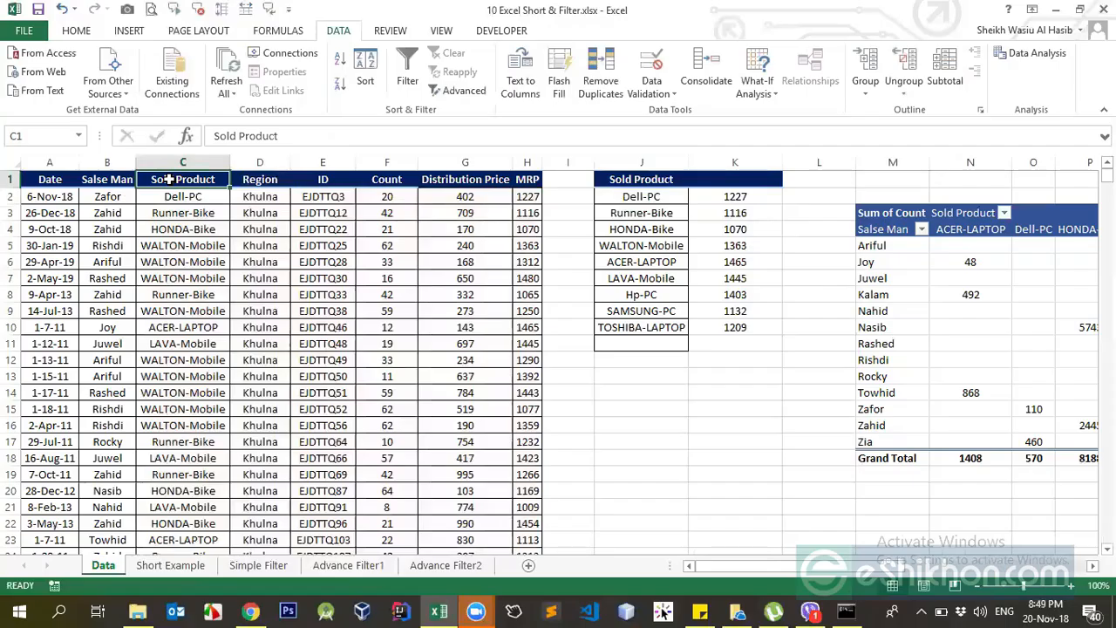
key("ctrl+shift+Right")
key("ctrl+shift+Down")
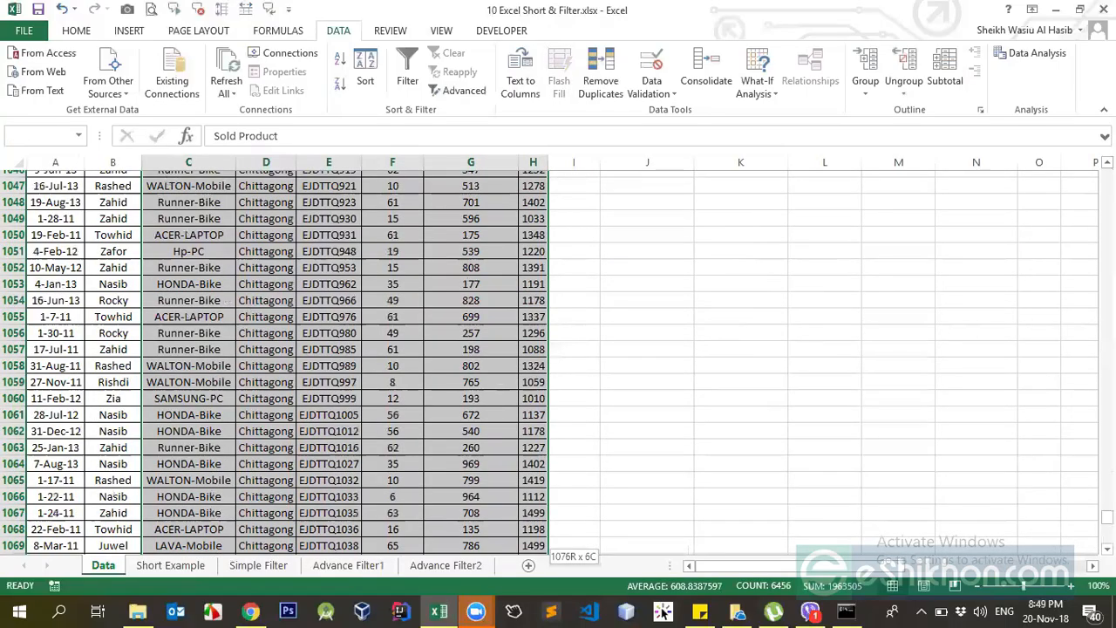
scroll(625, 207, "up", 20)
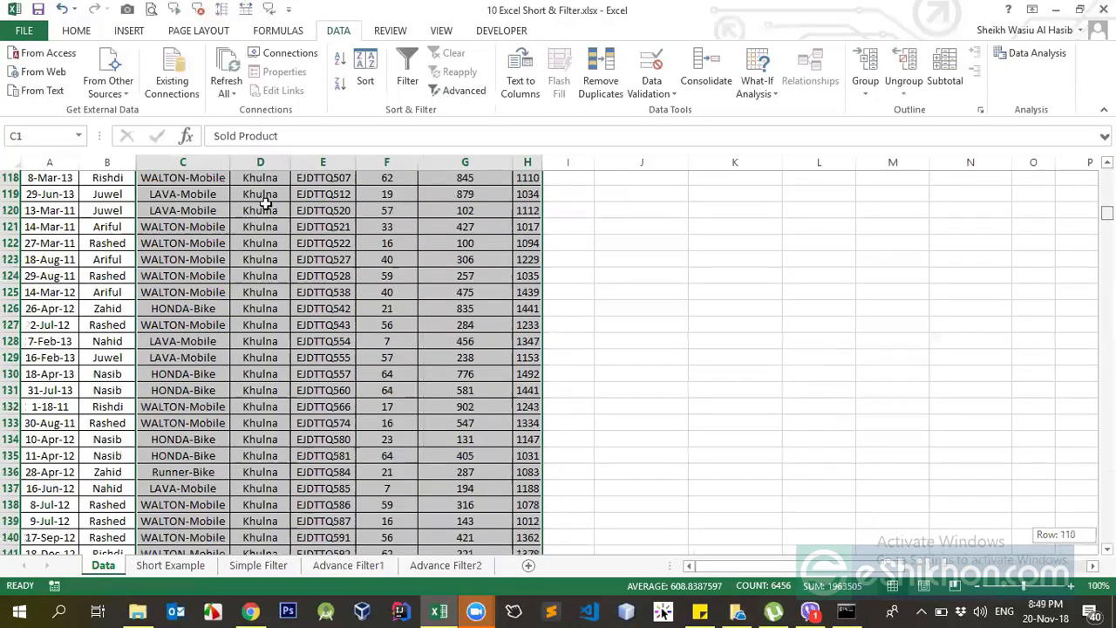
scroll(374, 324, "up", 20)
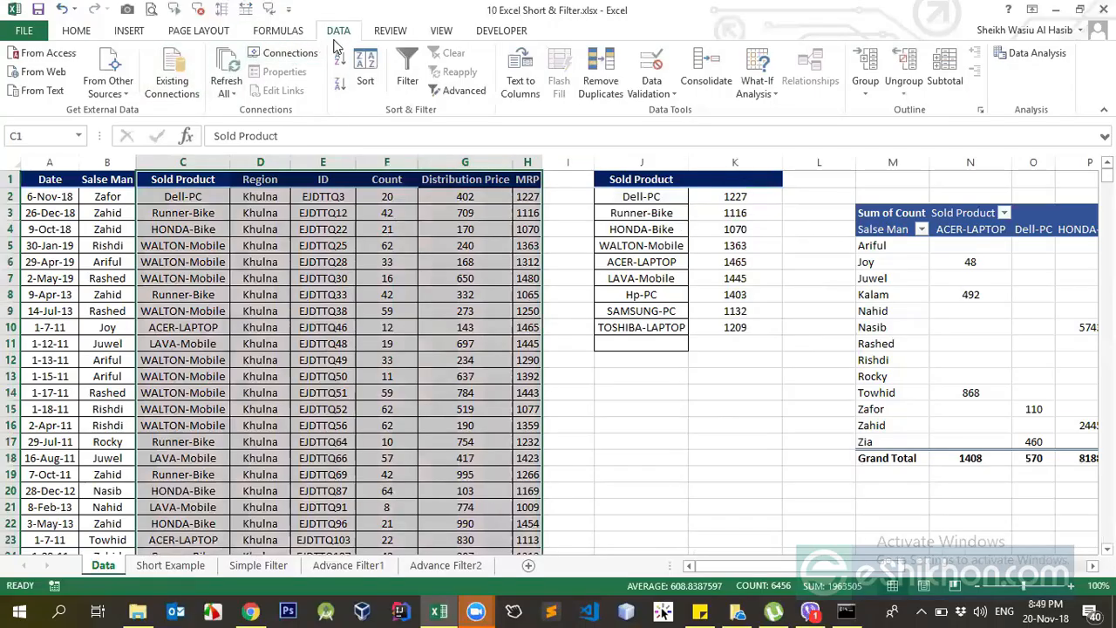
left_click(283, 33)
left_click(457, 83)
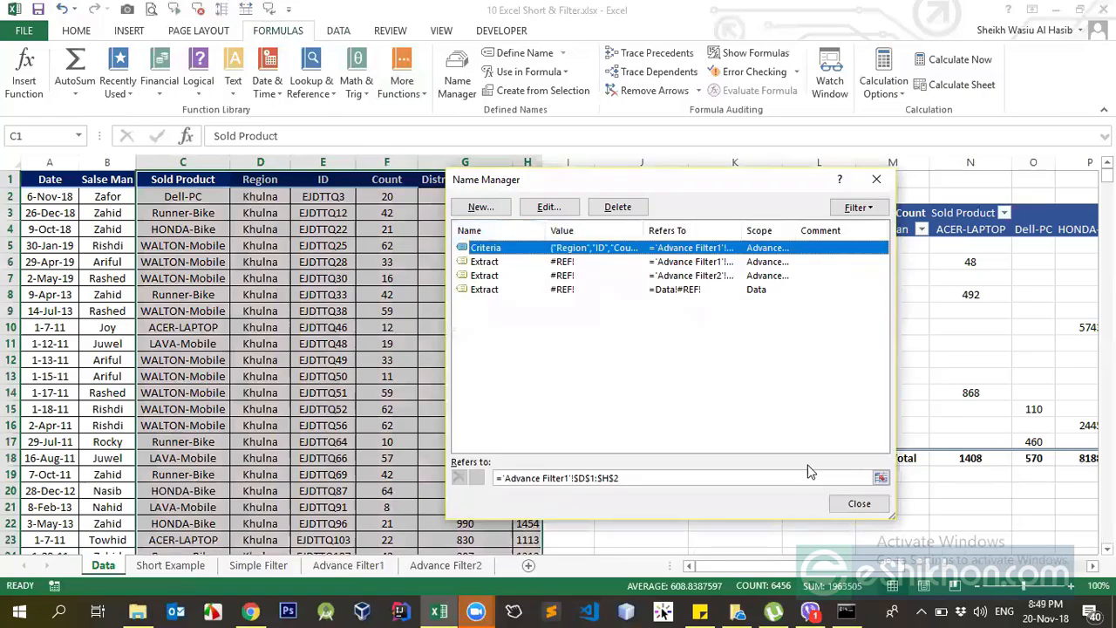
left_click(857, 504)
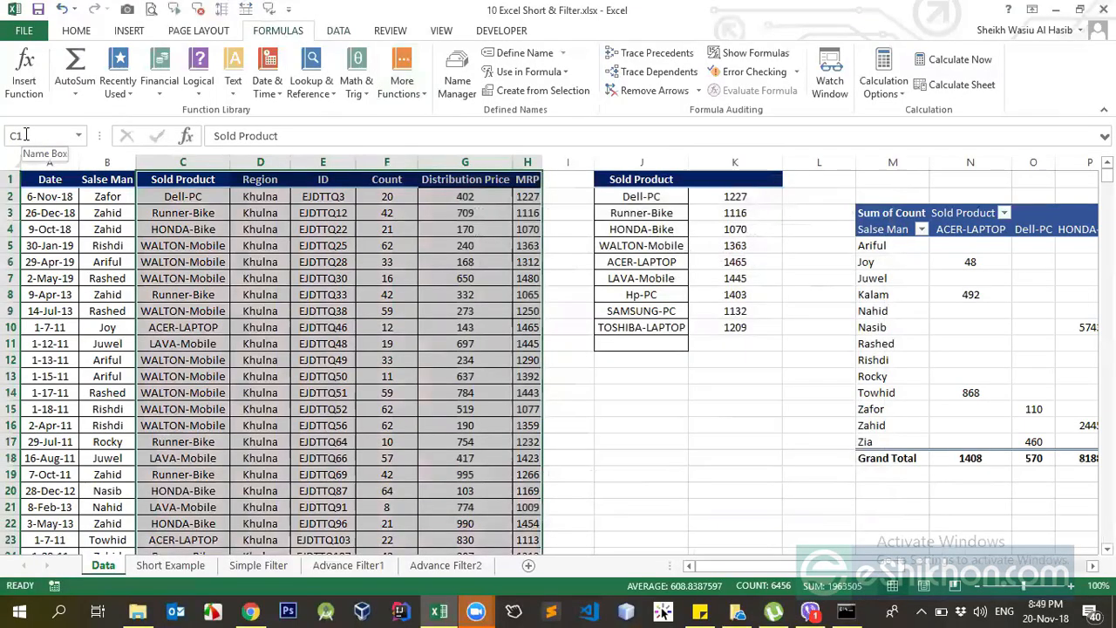
left_click(197, 177)
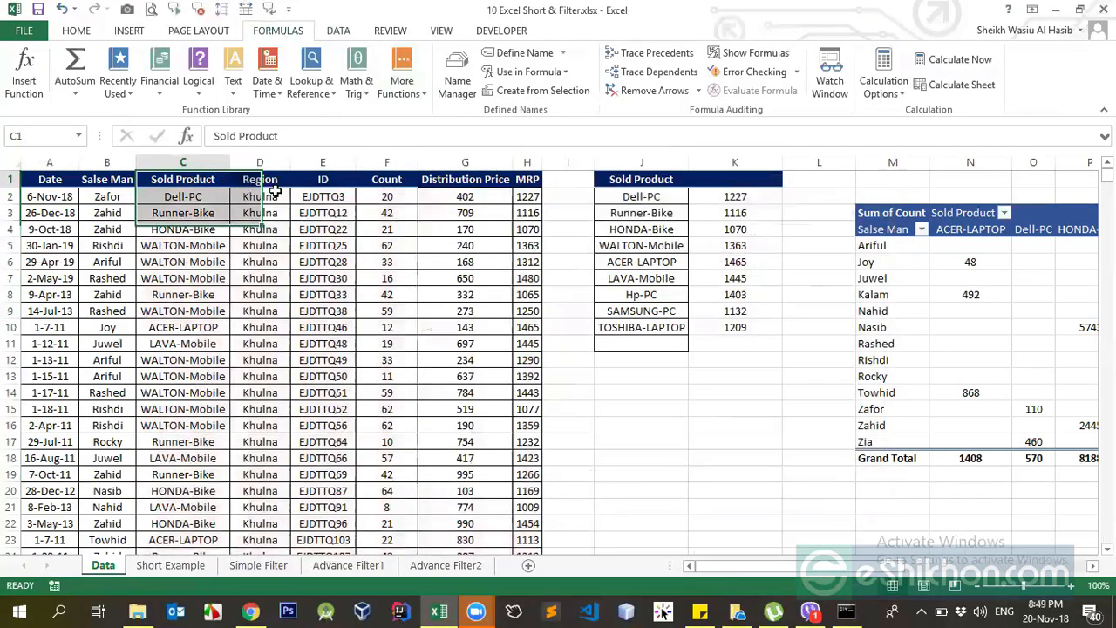
left_click_drag(479, 218, 529, 217)
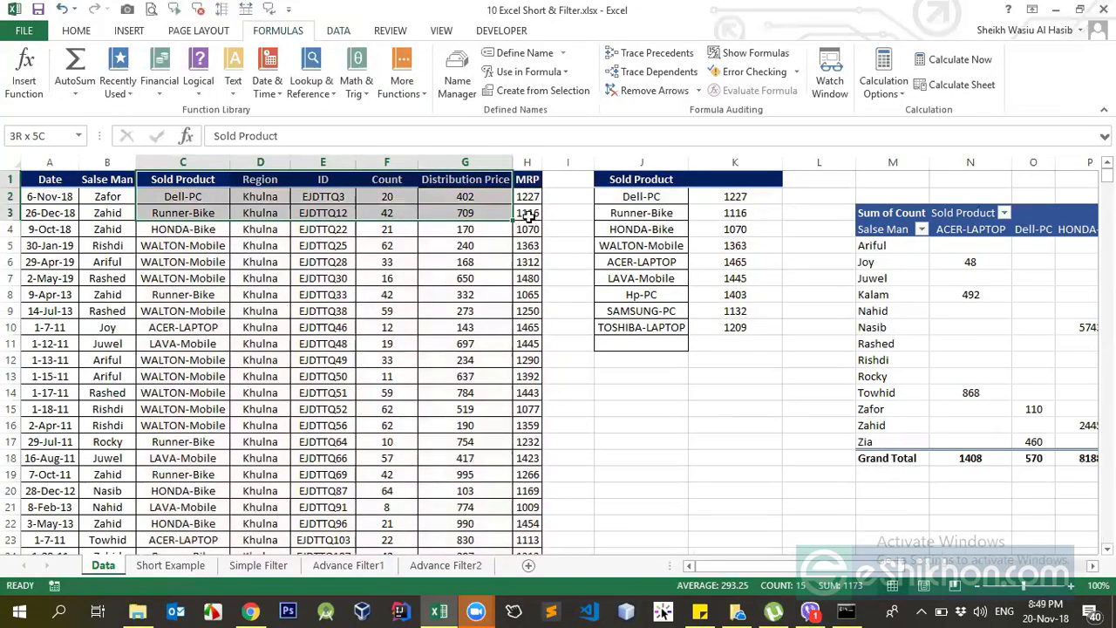
left_click(199, 181)
mouse_move(199, 181)
left_mouse_down()
mouse_move(529, 387)
mouse_move(212, 178)
left_mouse_up()
left_click(224, 245)
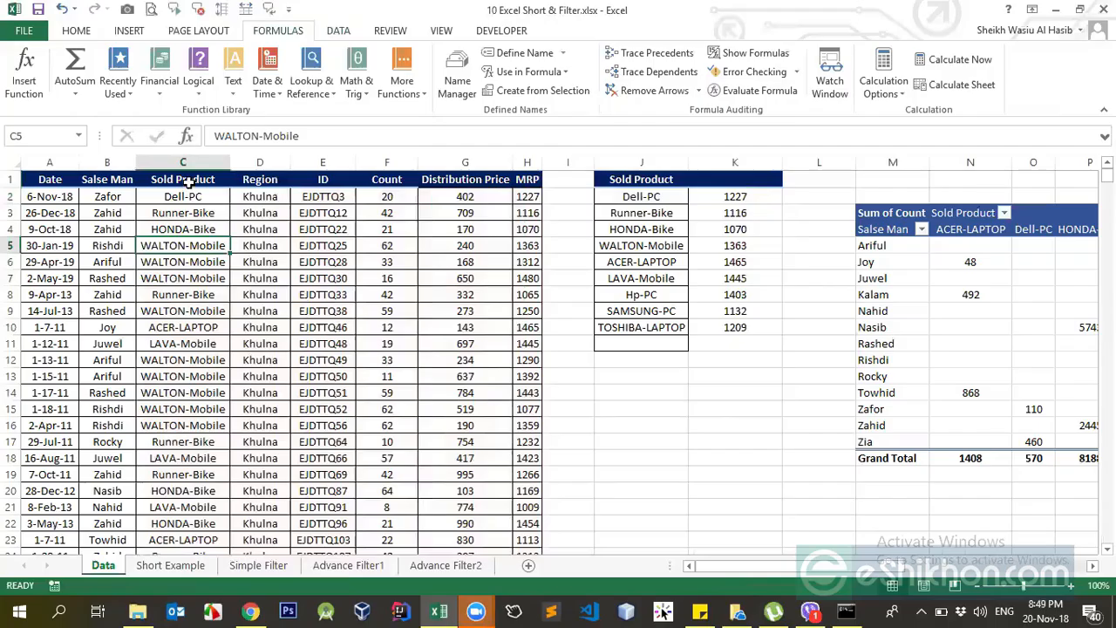
Select the sales data from Sold Product to MRP, C1:H1076, and name the range products.
left_click(209, 179)
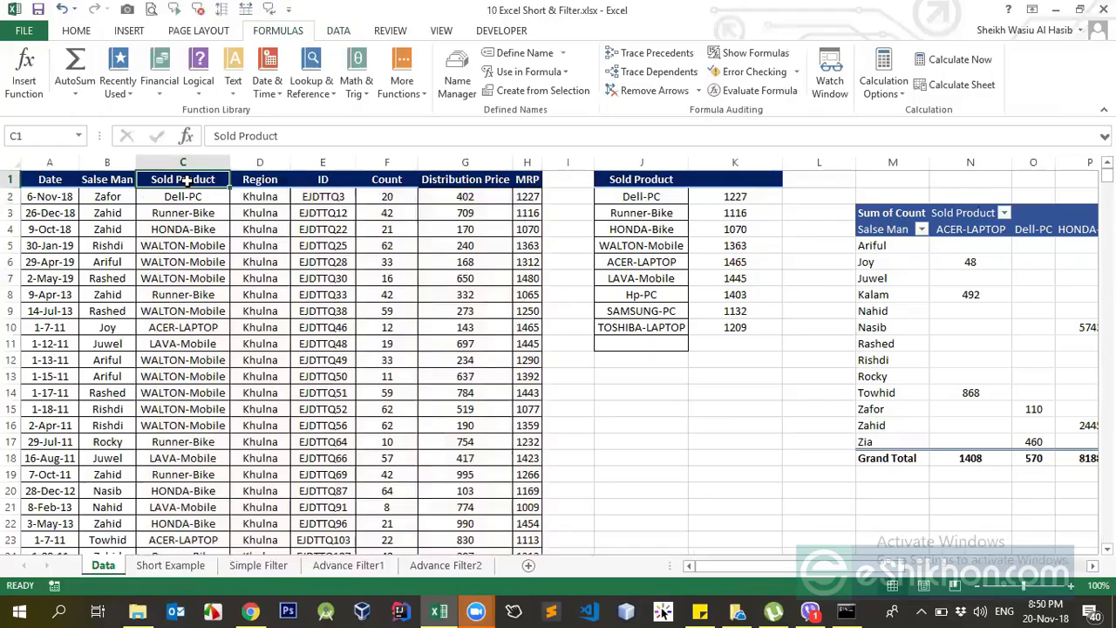
key("ctrl+shift+Right")
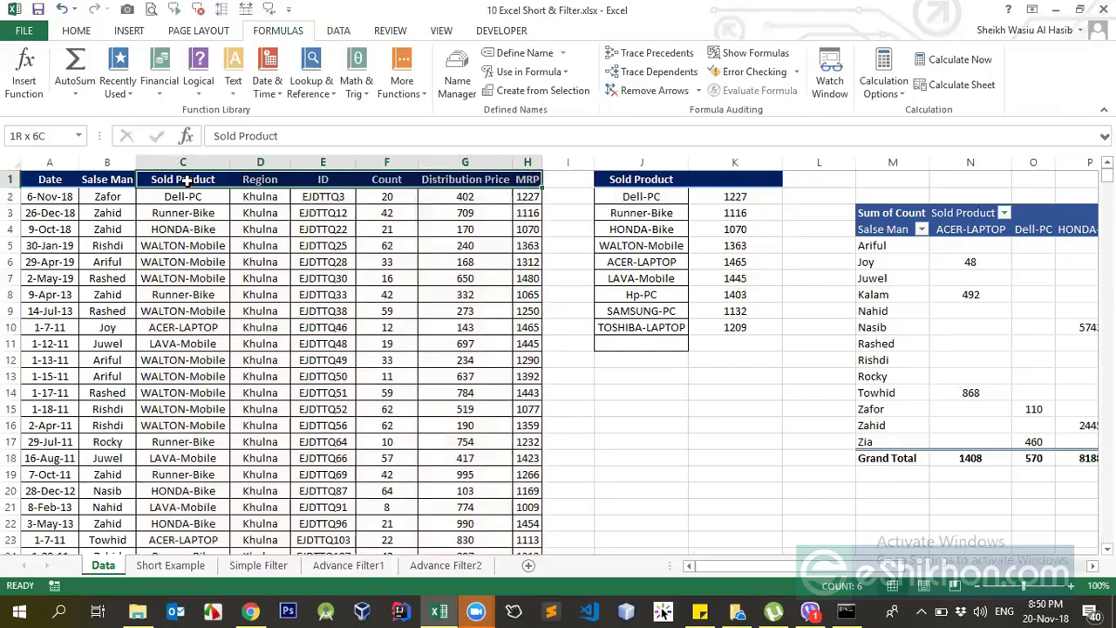
key("ctrl+shift+Down")
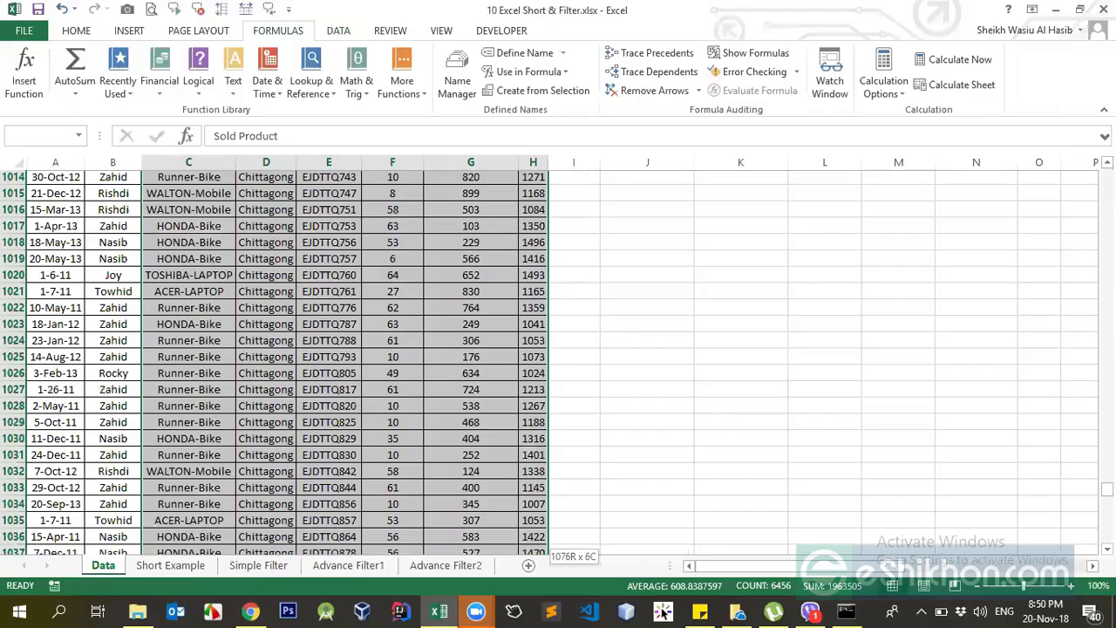
left_click_drag(1107, 491, 1107, 179)
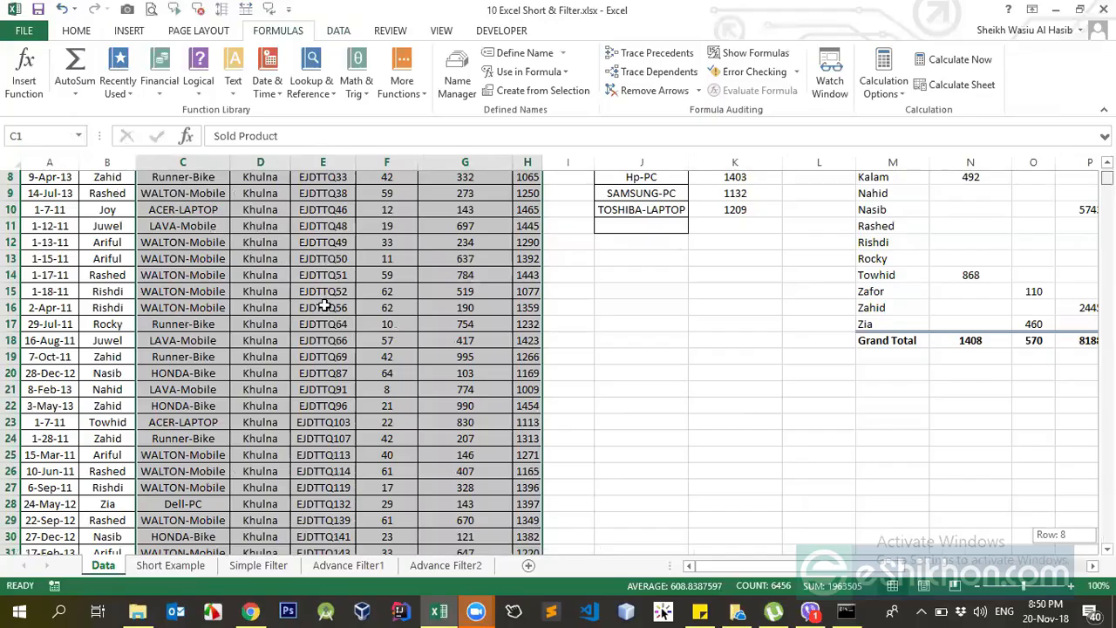
scroll(485, 327, "up", 3)
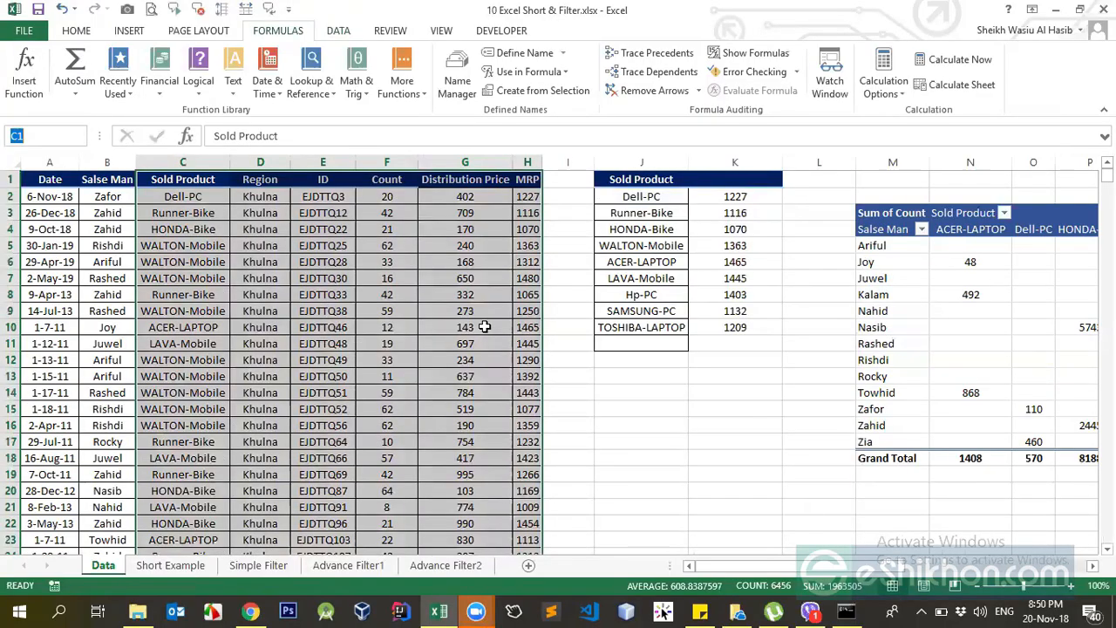
type("products")
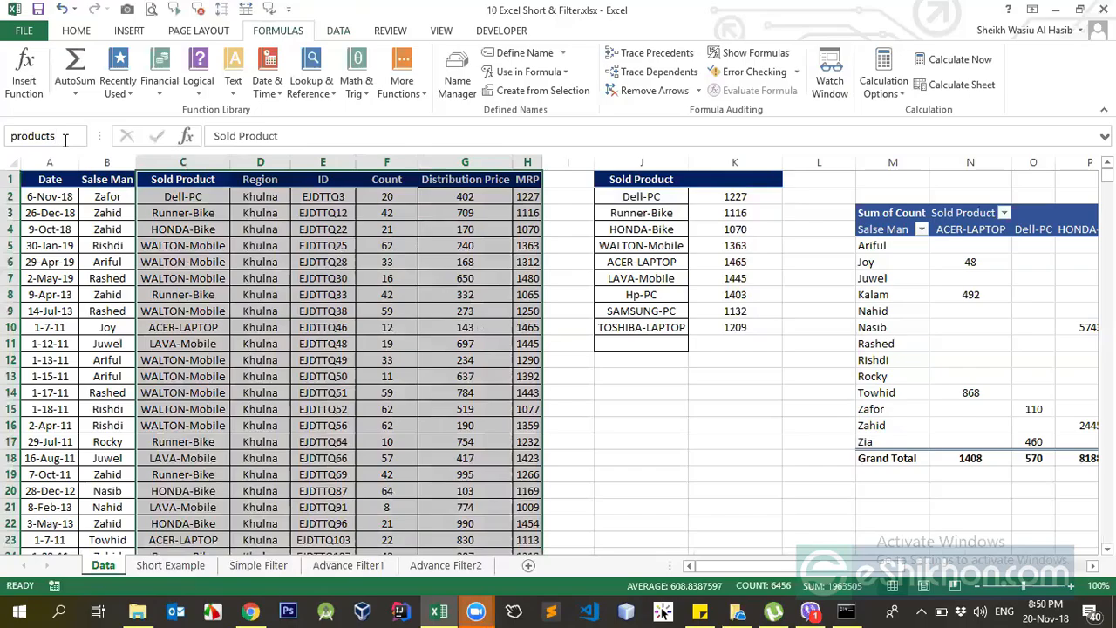
Reselect the Sold Product to MRP columns down to the last row to review the extent of the named range.
left_click(174, 196)
left_click_drag(185, 183, 333, 310)
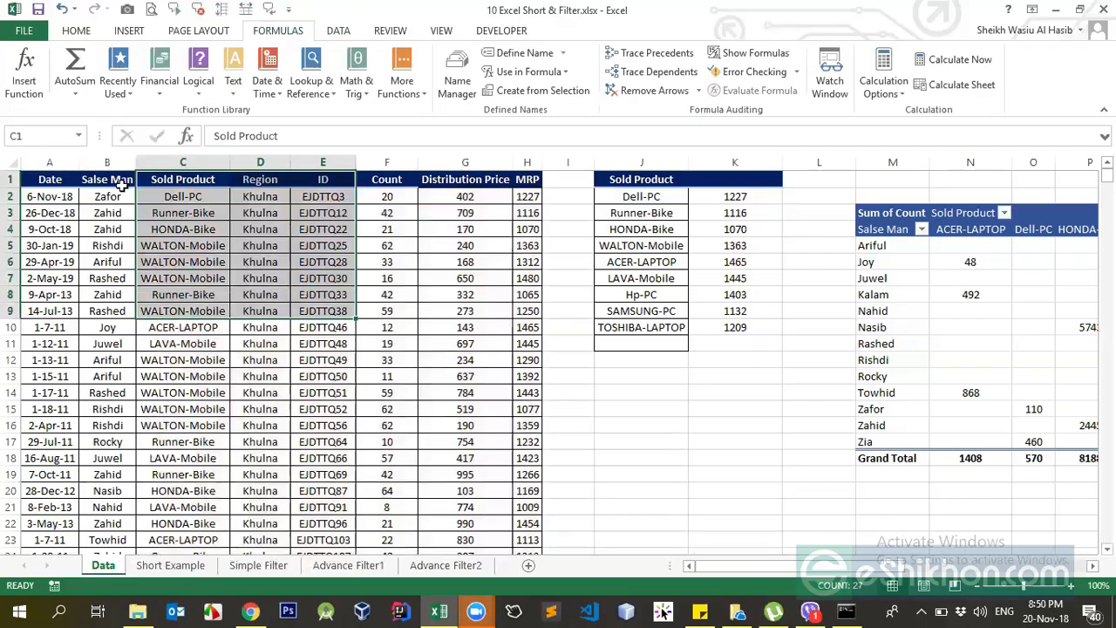
left_click_drag(175, 182, 524, 178)
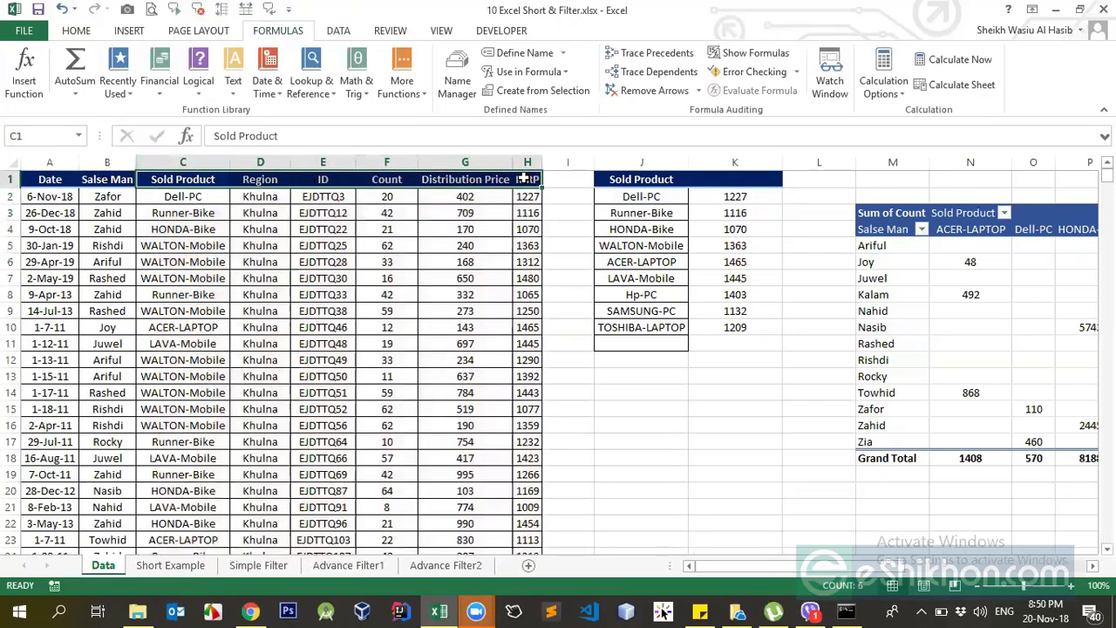
key("ctrl+shift+Down")
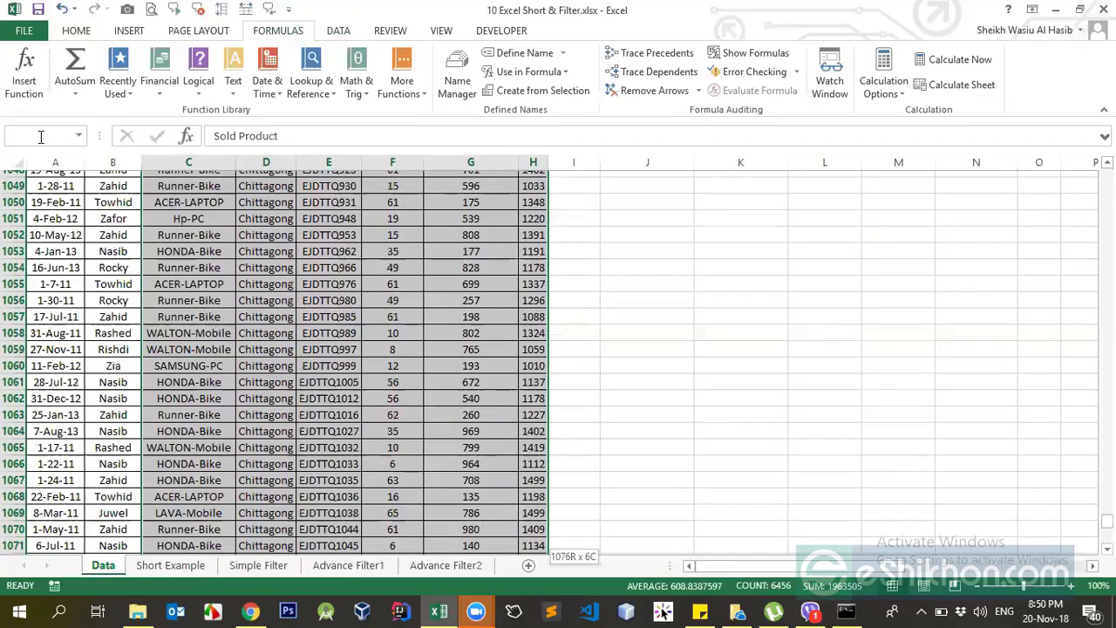
left_click(394, 281)
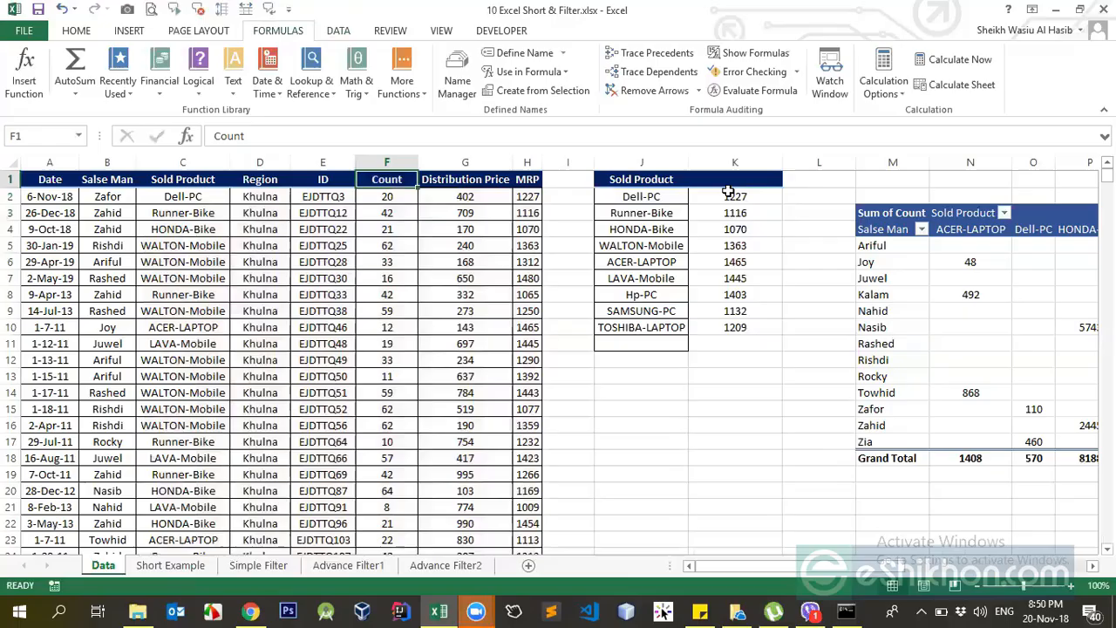
Replace the C1:H1076 table array in K2's VLOOKUP with the named range products and fill the formula down to K10.
left_click(731, 194)
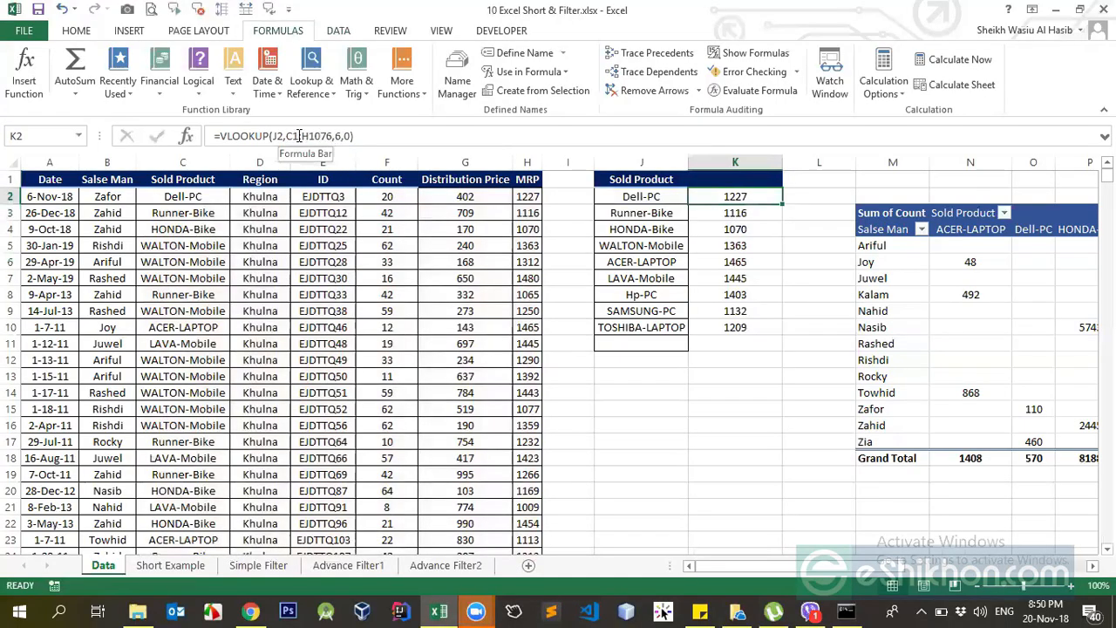
left_click_drag(287, 136, 332, 133)
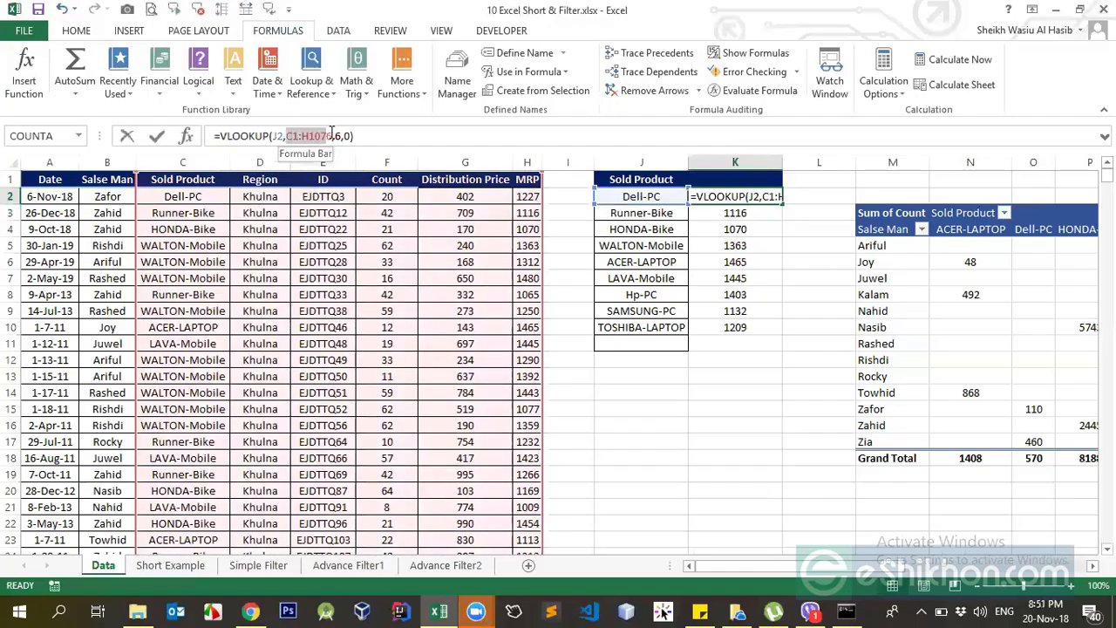
key("BackSpace")
type("pro")
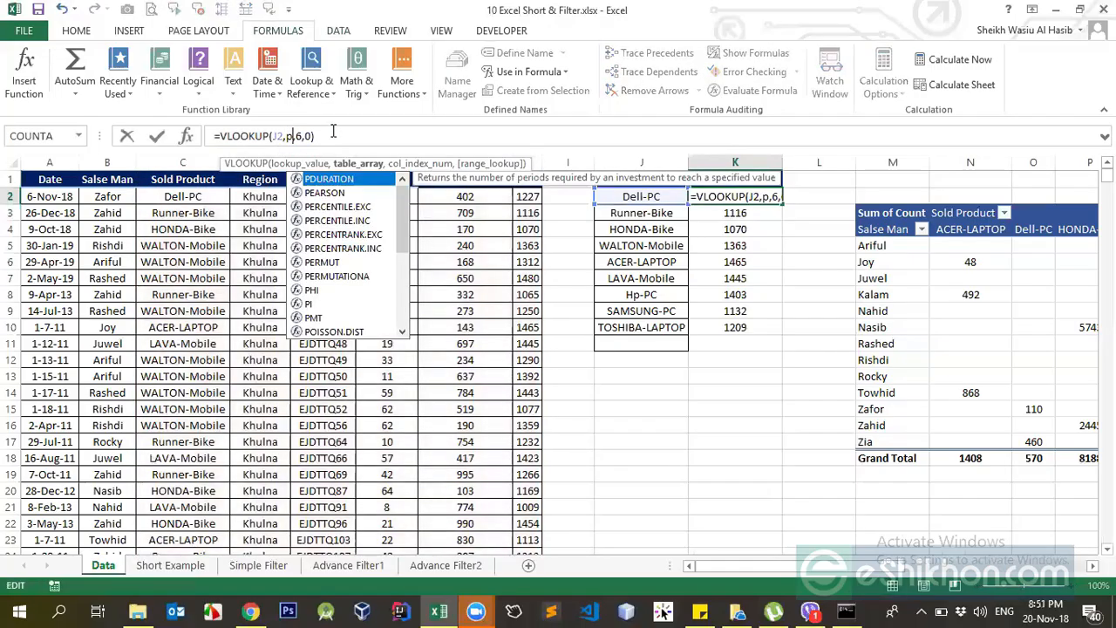
type("d")
type("uc")
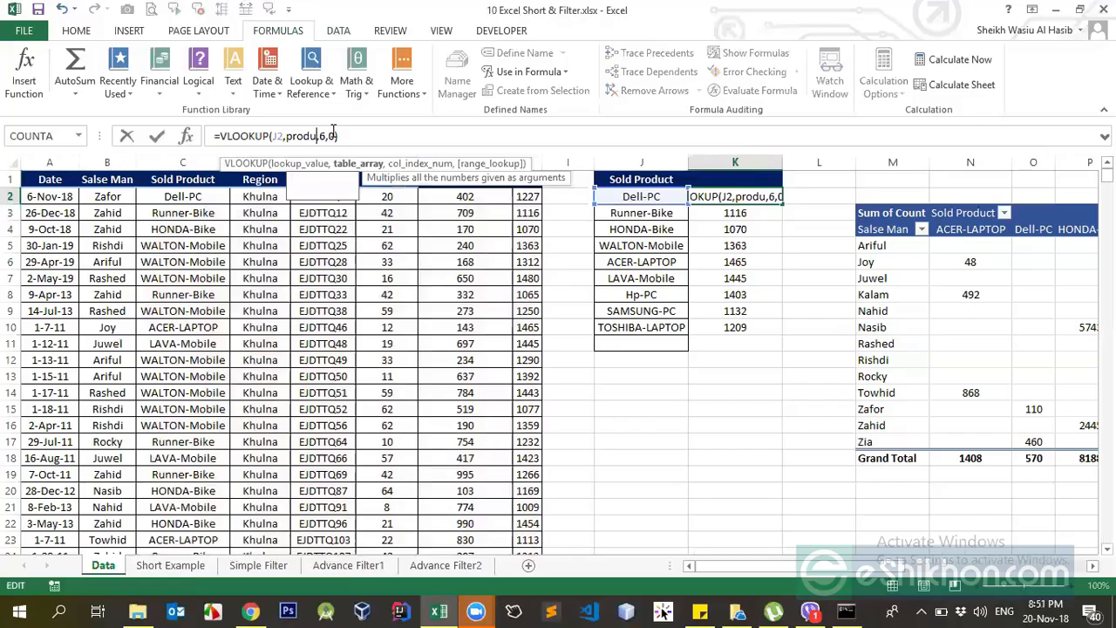
type("ts")
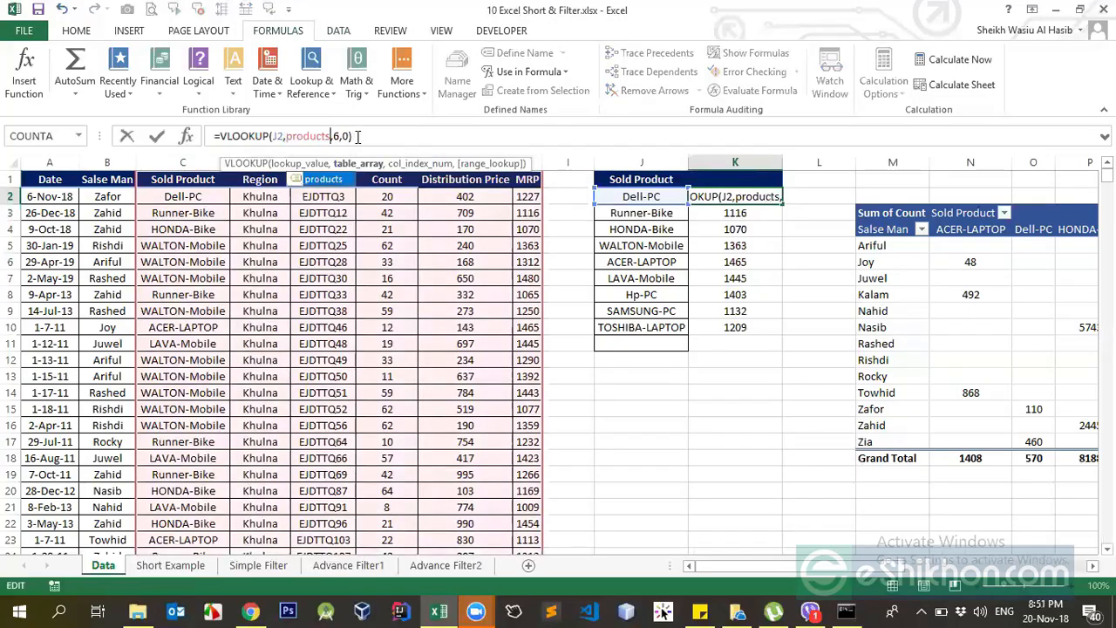
type(",6,0)")
key("Return")
key("Up")
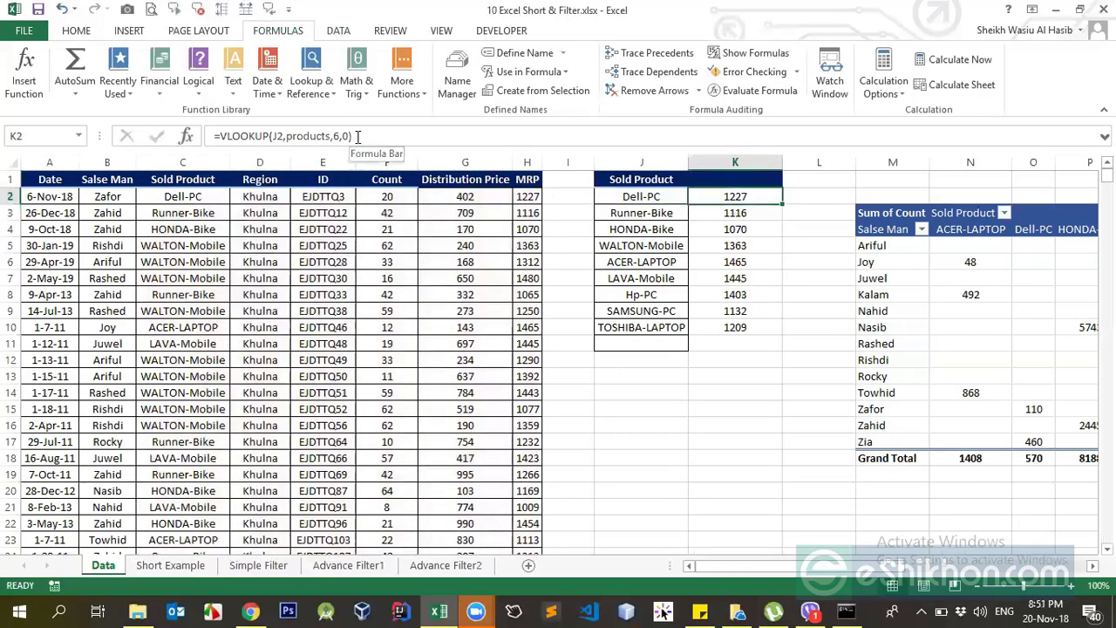
double_click(782, 204)
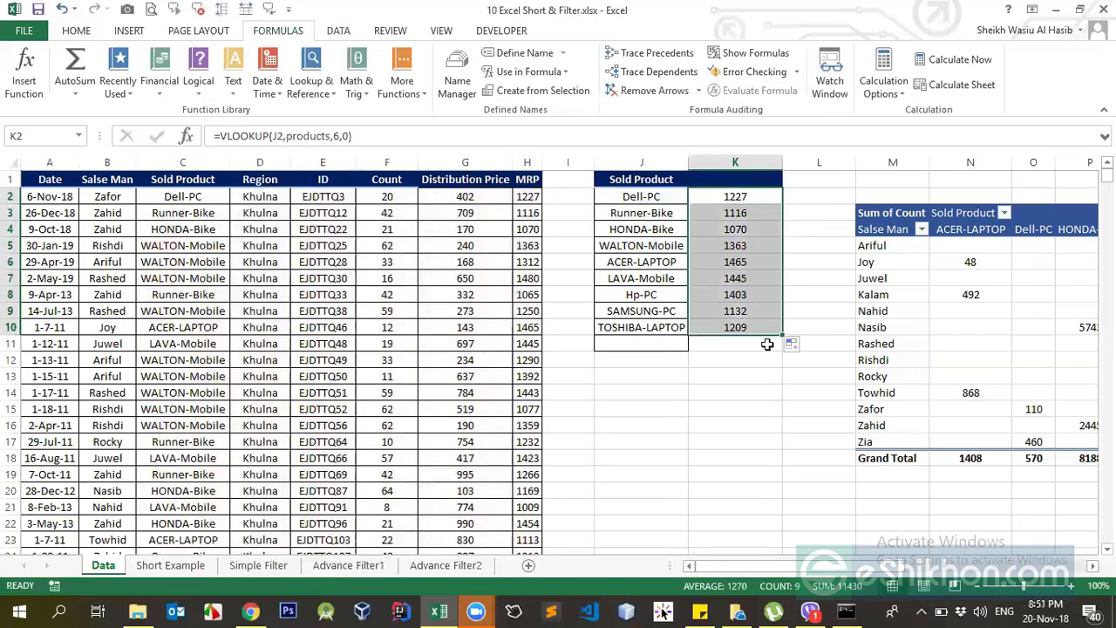
Examine the products reference in the copied K2 and K3 formulas against the Sold Product to MRP columns it stands for.
left_click(735, 213)
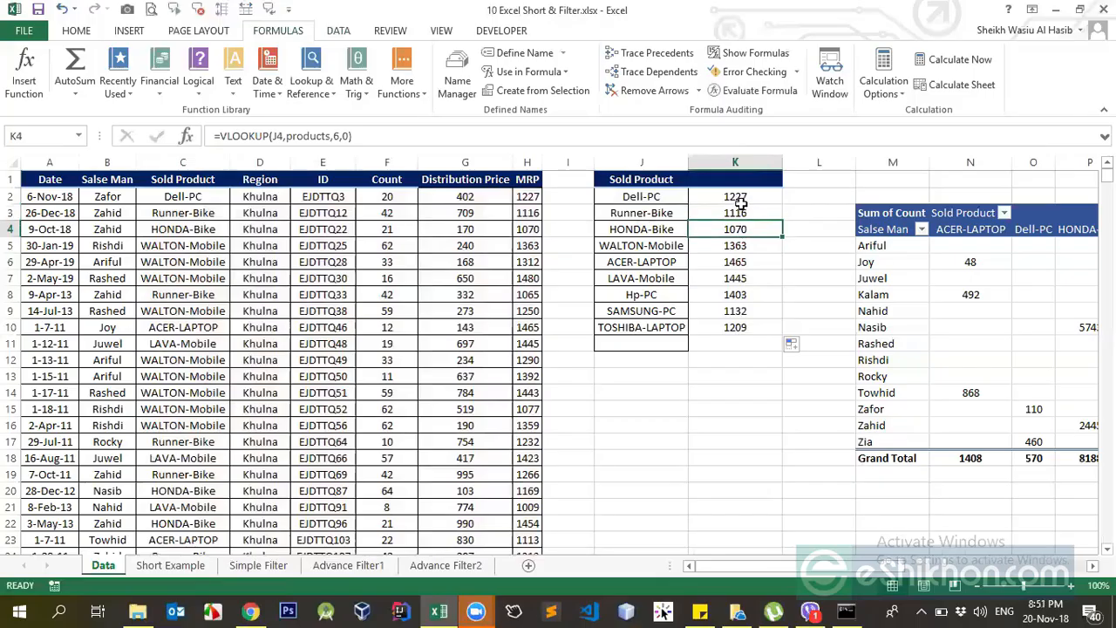
double_click(292, 136)
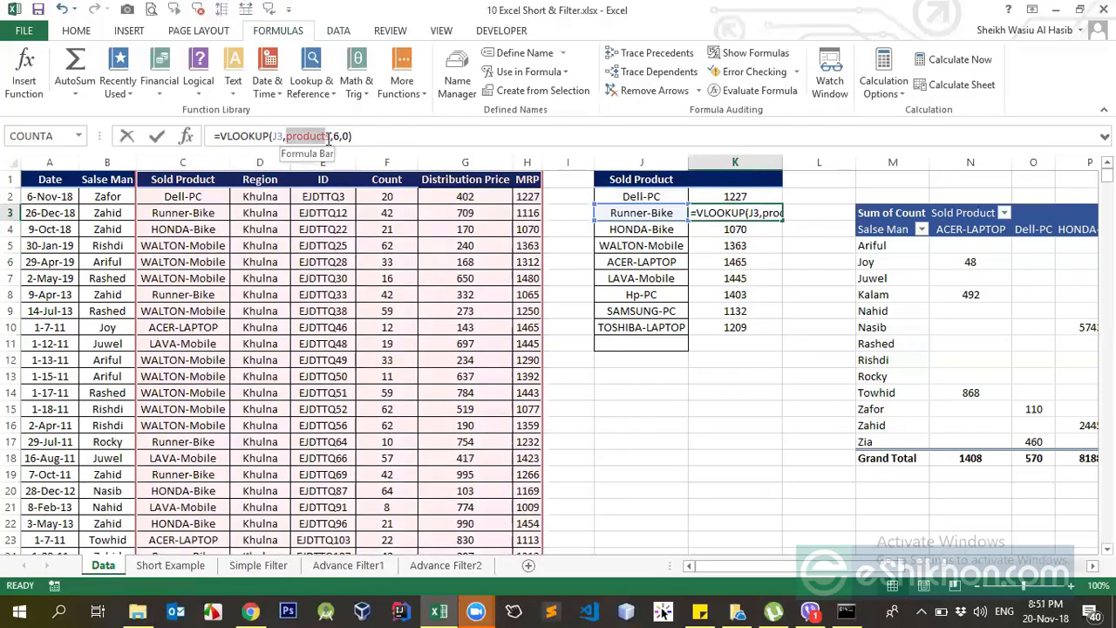
key("Return")
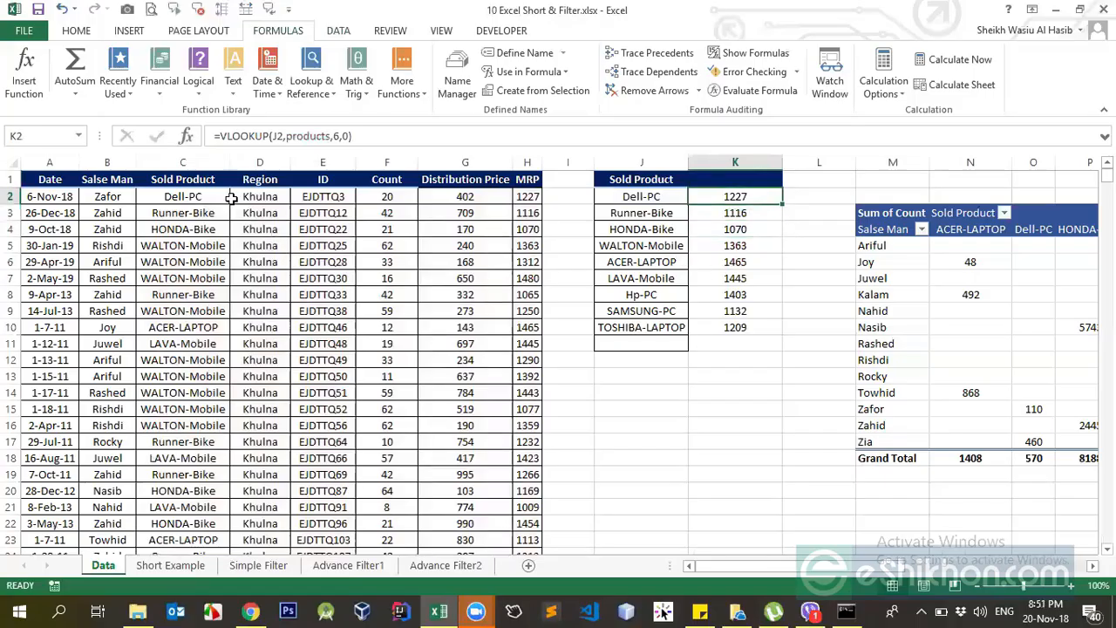
left_click(188, 178)
left_click_drag(275, 199, 537, 434)
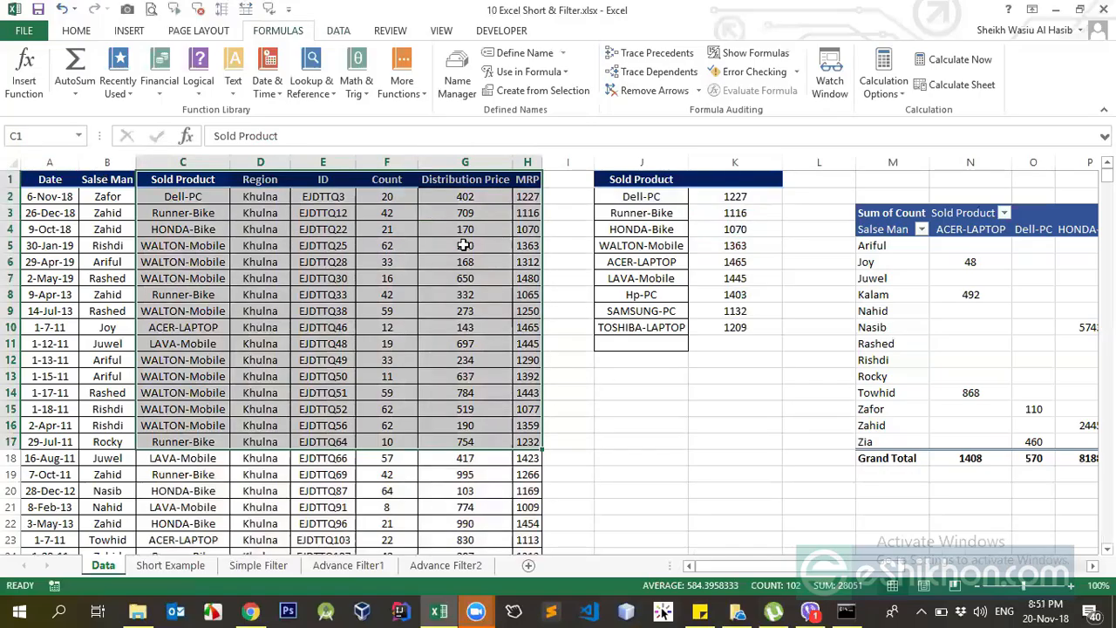
left_click(728, 199)
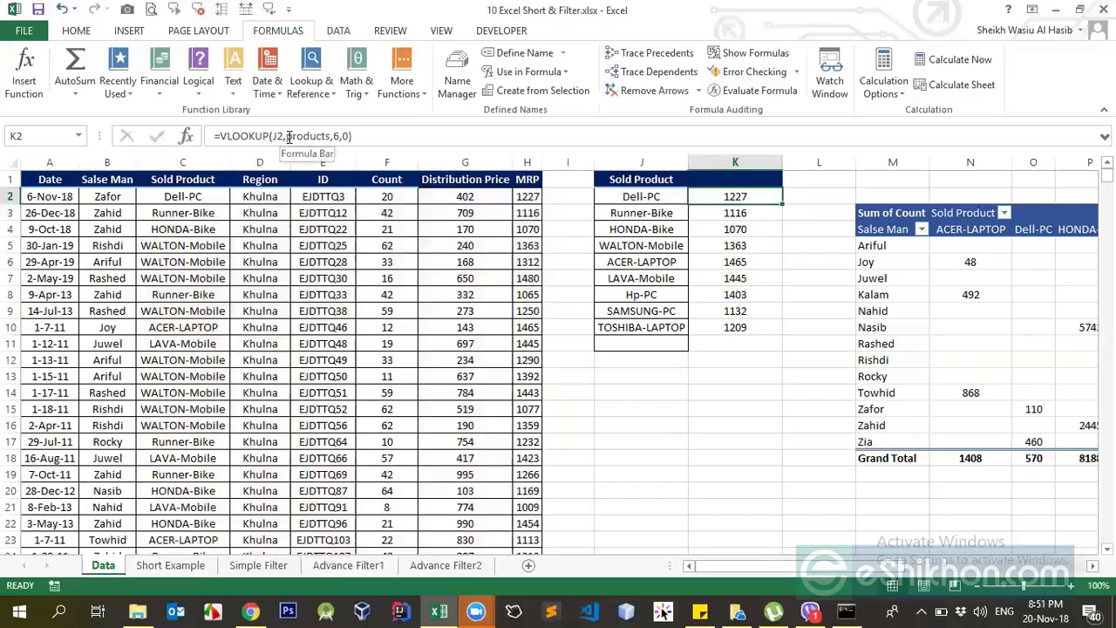
left_click(703, 225)
left_click(725, 200)
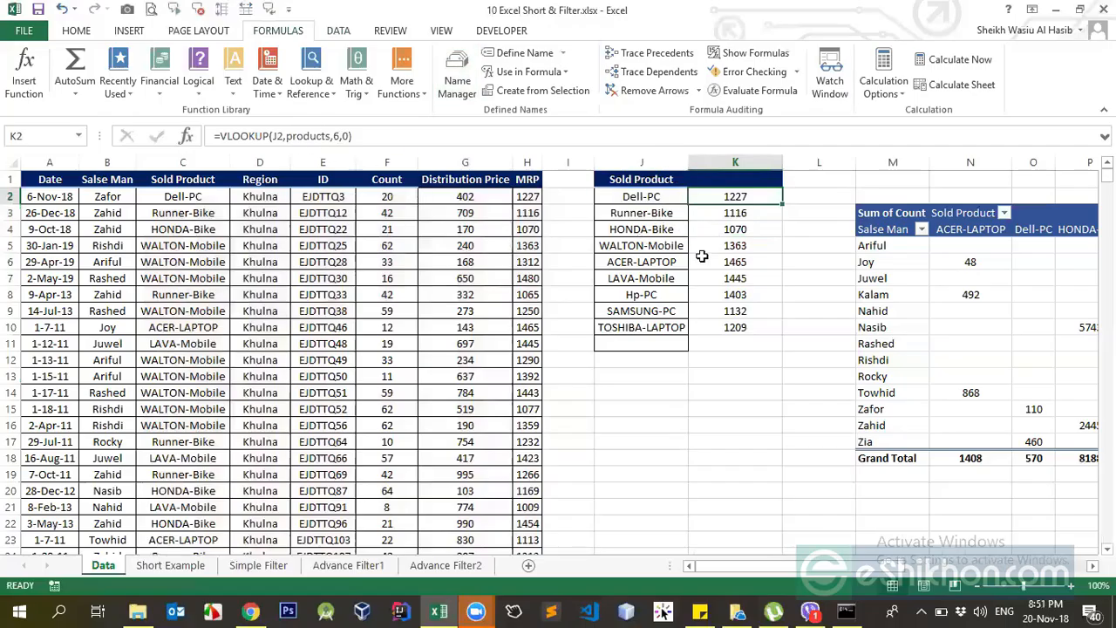
Look through the defined names in the Name Manager and select products to review the range it refers to.
left_click(457, 77)
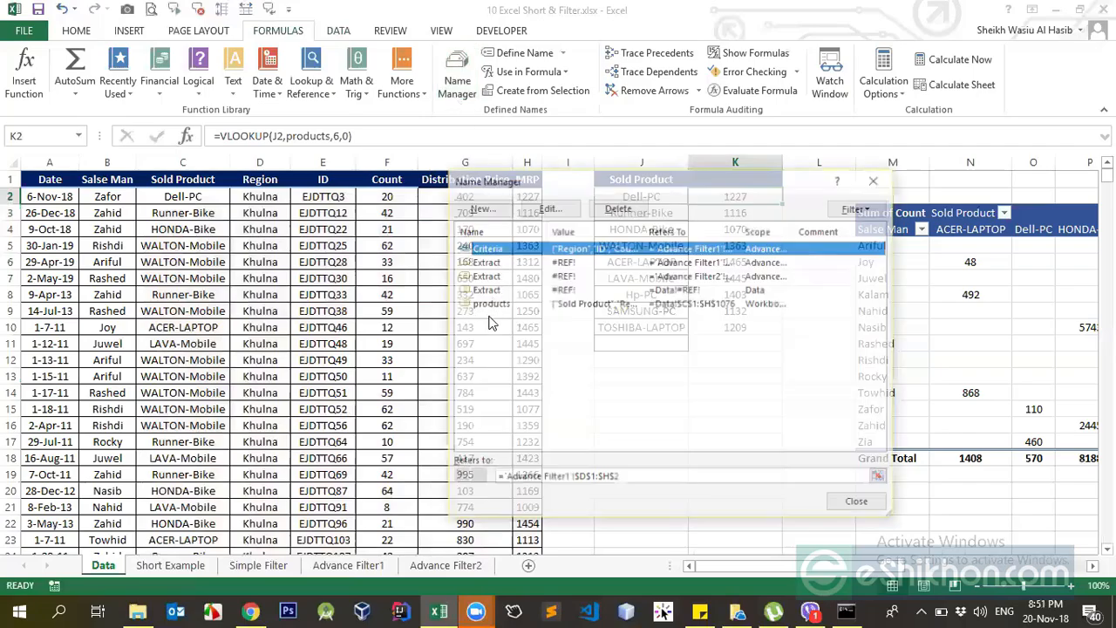
left_click(499, 266)
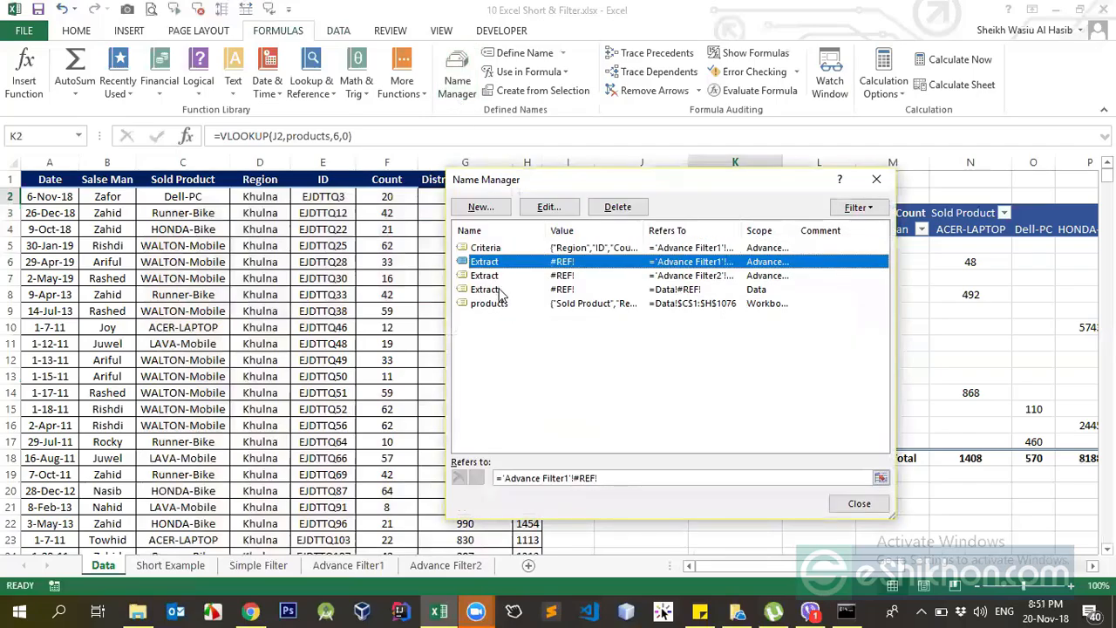
left_click(501, 290)
left_click(503, 261)
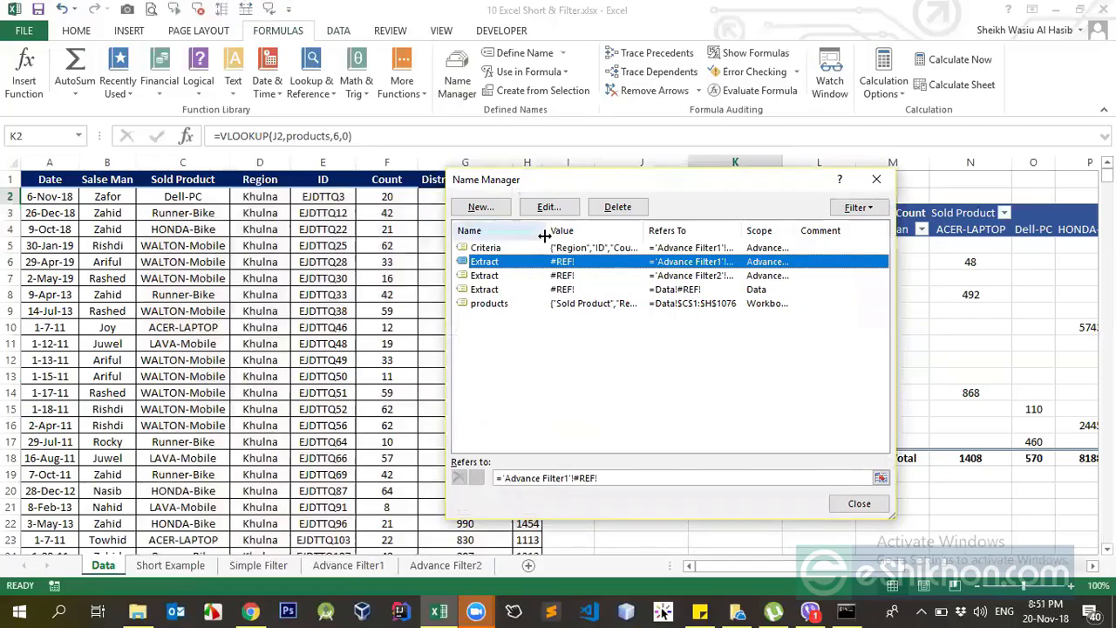
left_click(538, 249)
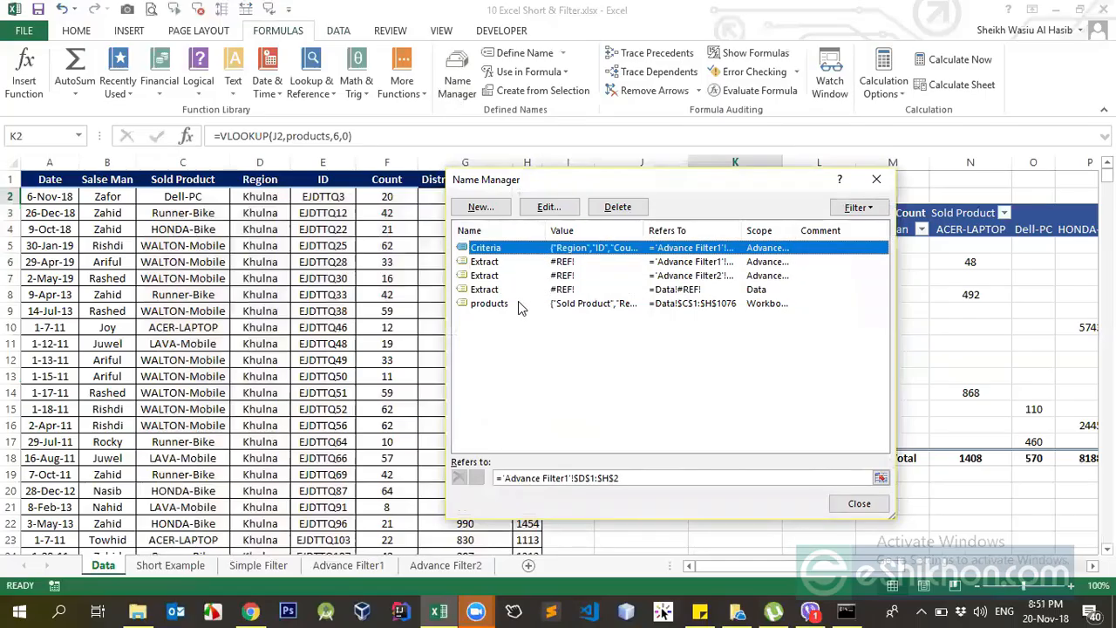
left_click(517, 290)
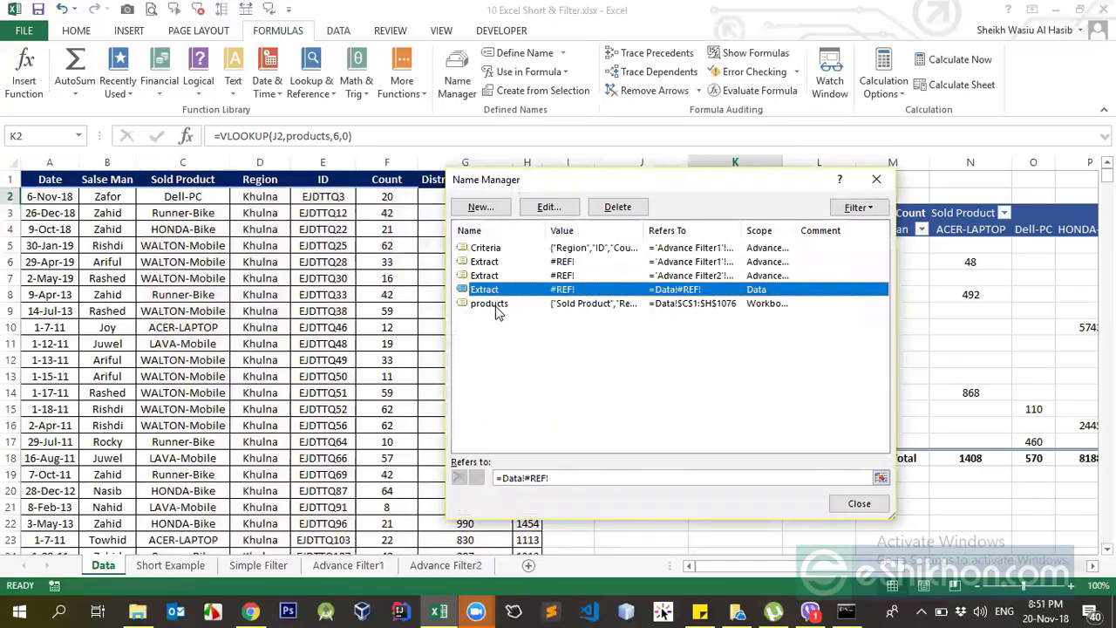
left_click(502, 304)
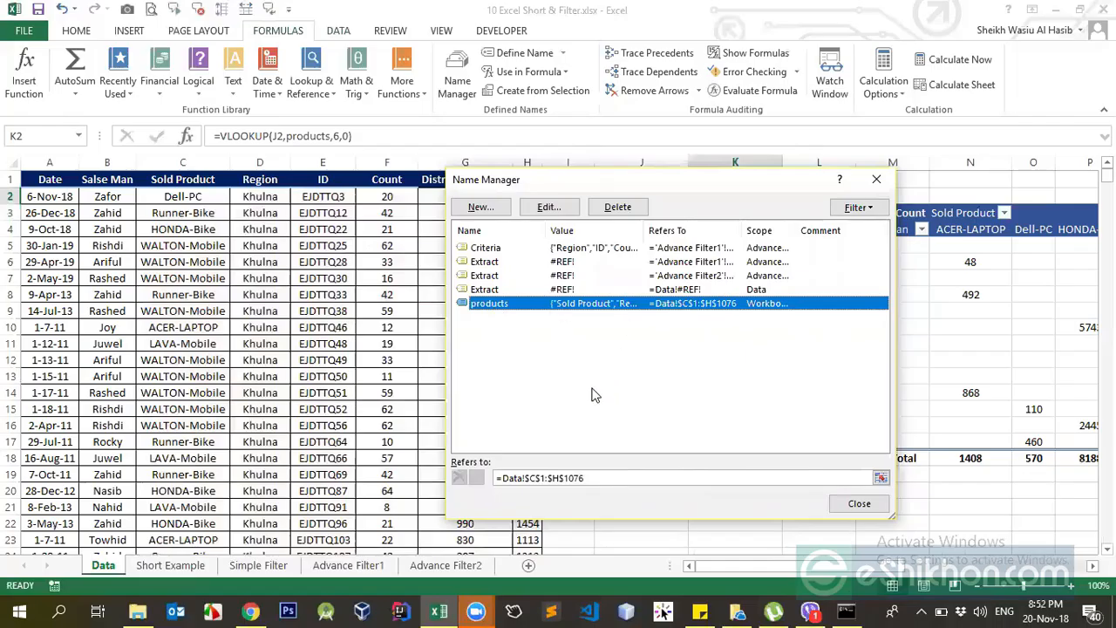
Examine the range behind the products name from the Name Manager by viewing its reference directly on the Data sheet.
left_click(575, 479)
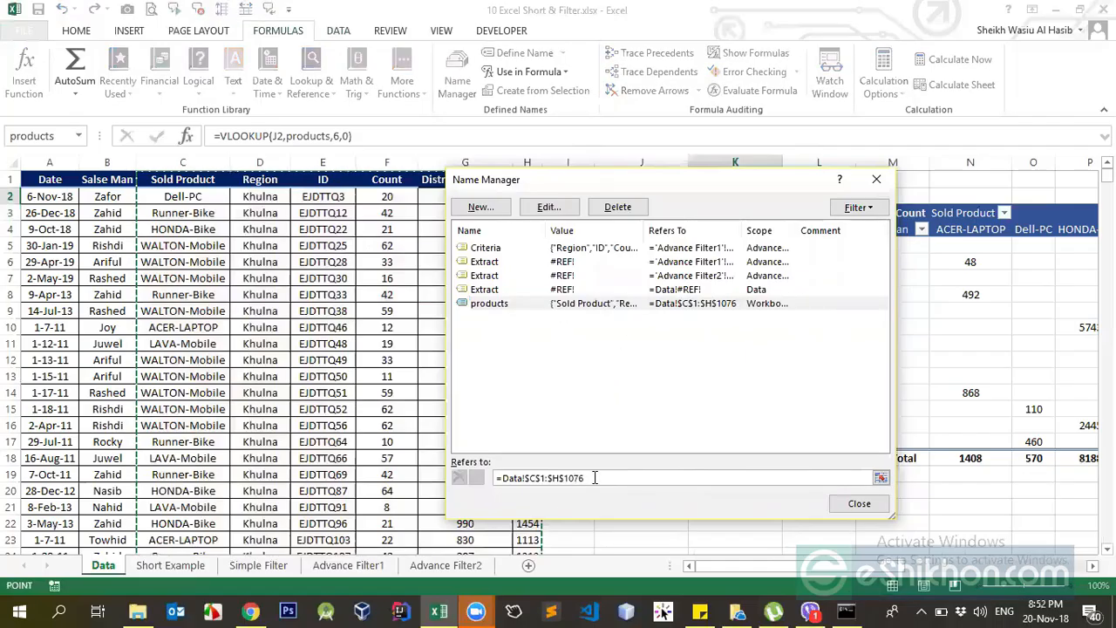
left_click(881, 478)
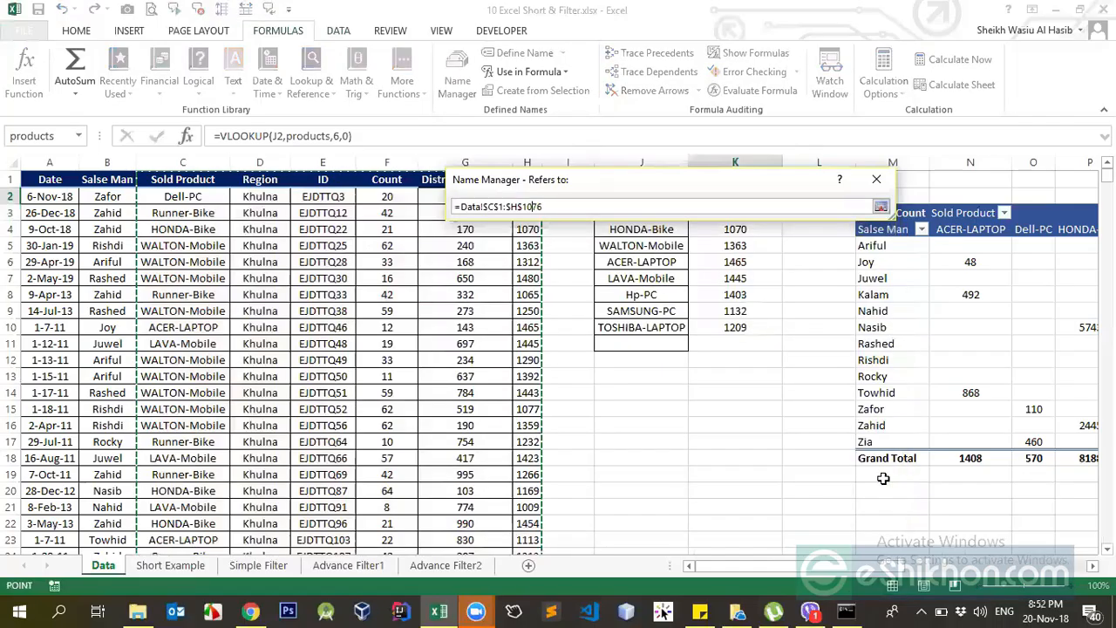
left_click(881, 206)
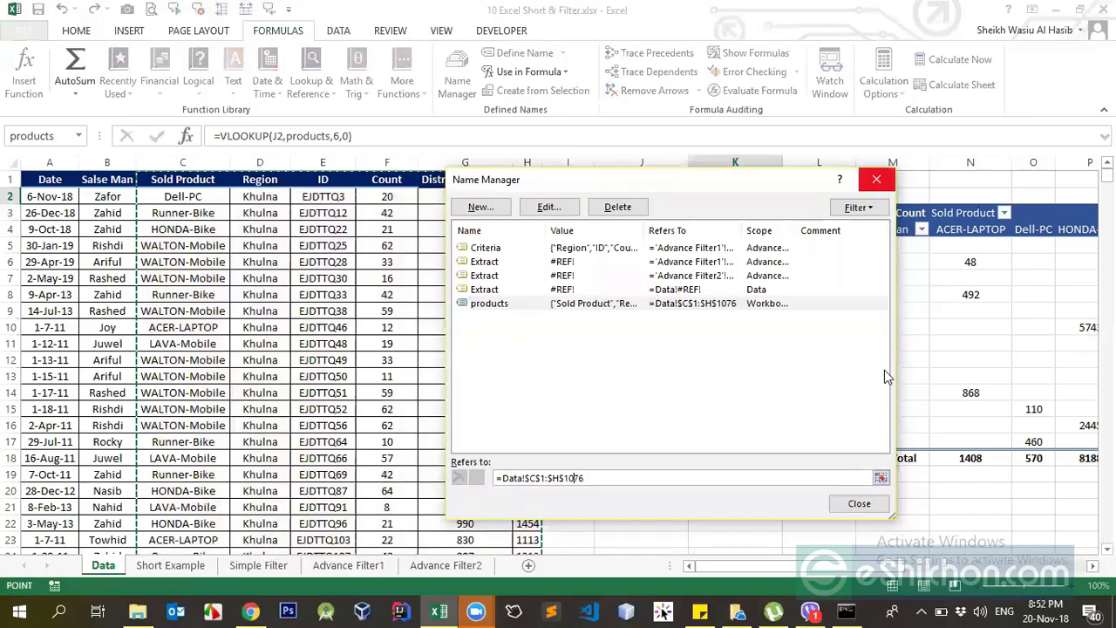
left_click(881, 478)
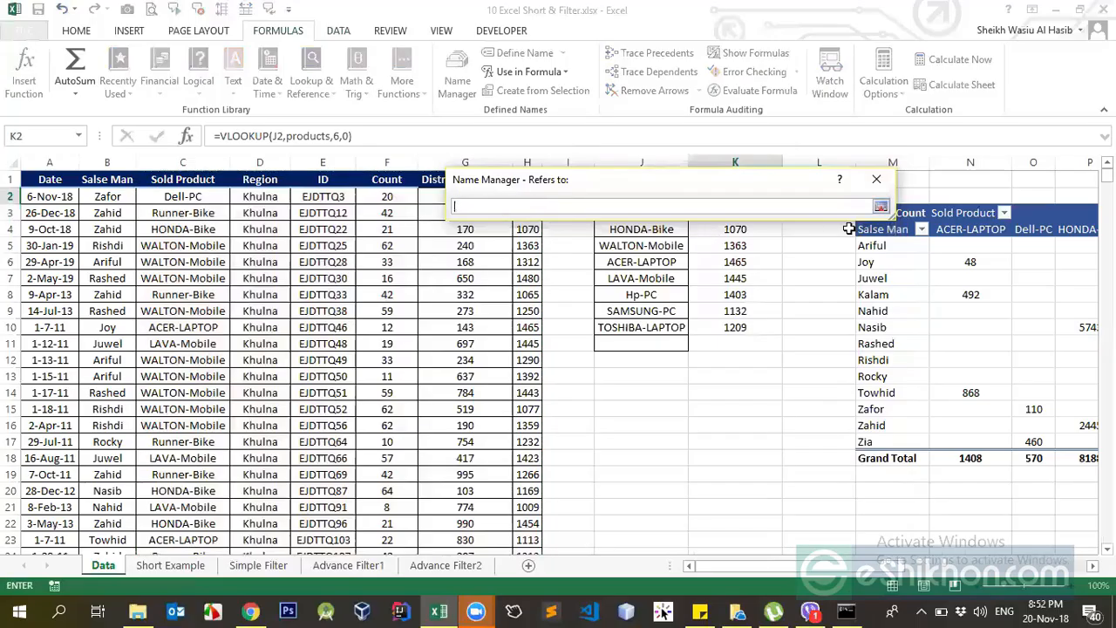
left_click(881, 207)
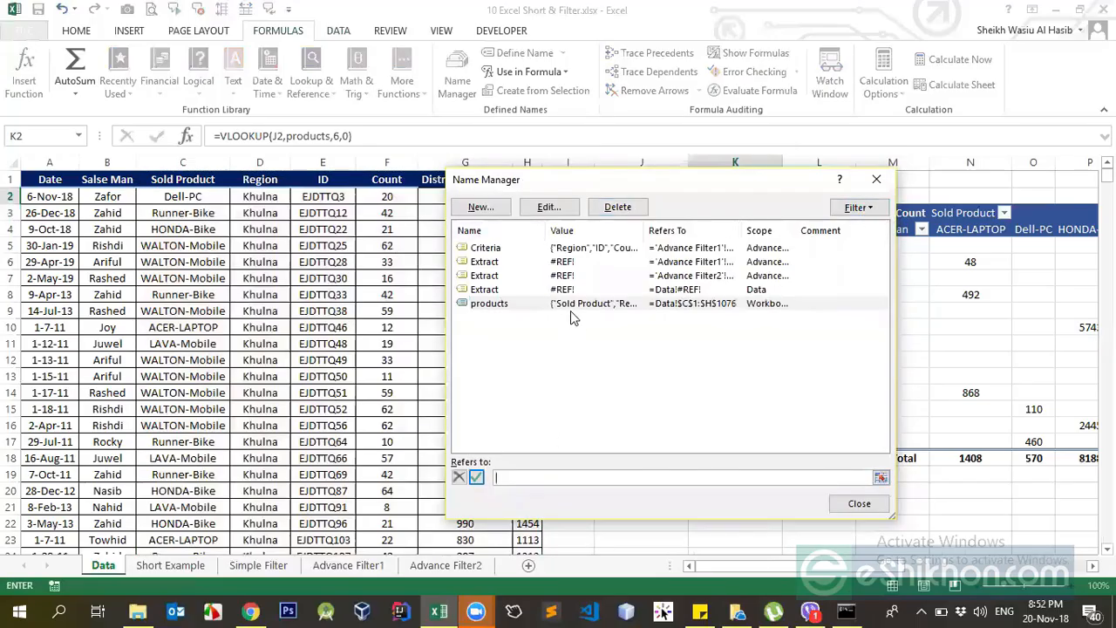
left_click(582, 377)
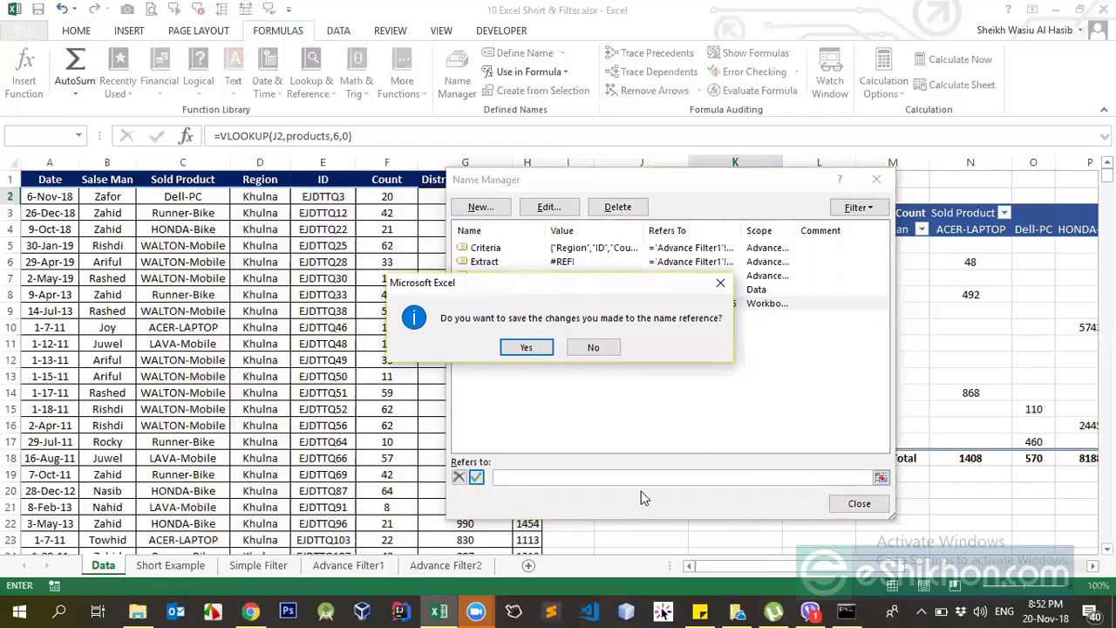
key("Return")
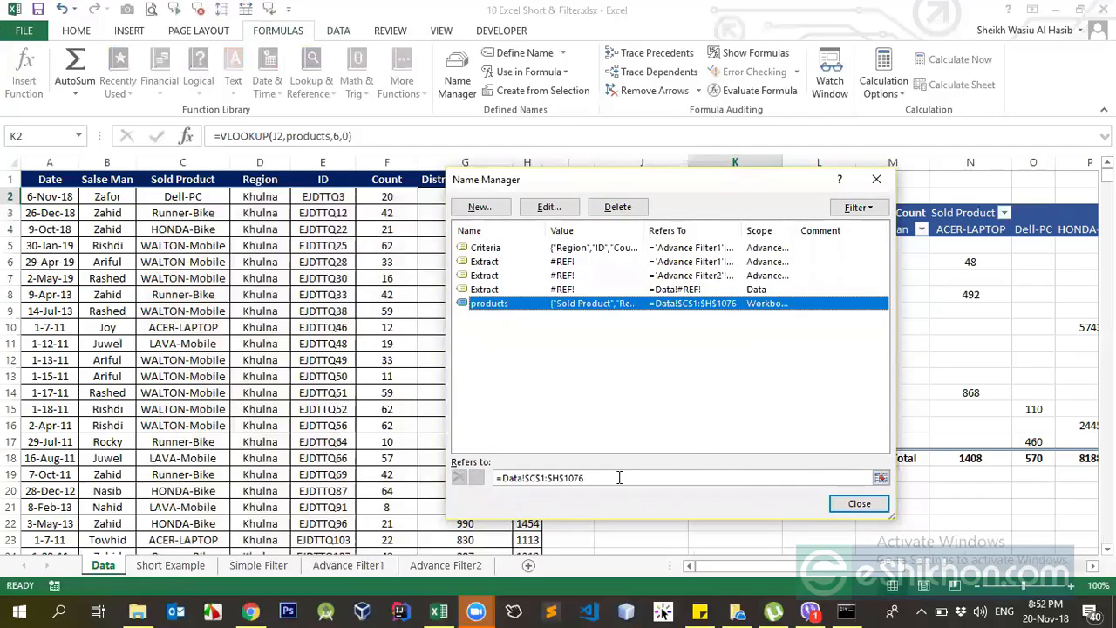
left_click(881, 477)
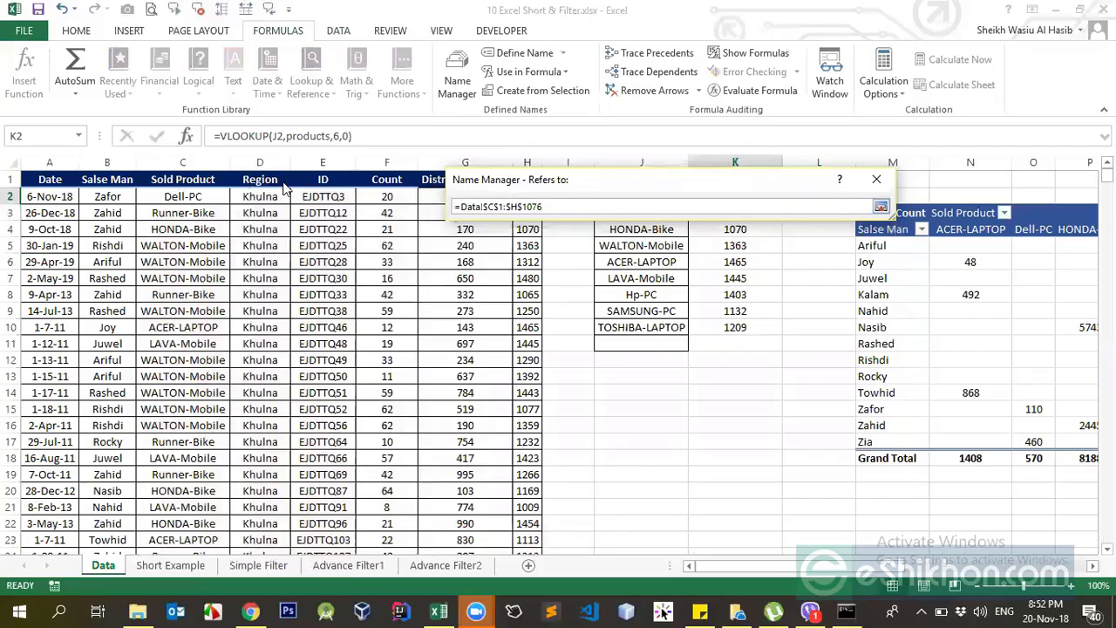
left_click(881, 207)
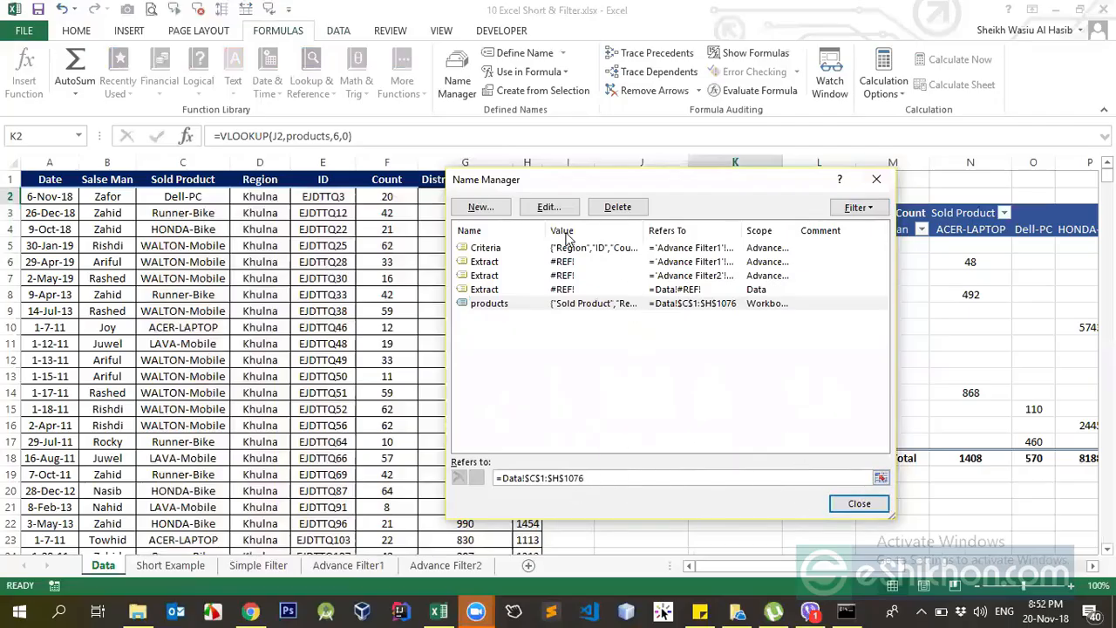
Edit the products name to refer only to =Data!$C$1:$H$19 and close the Name Manager.
left_click(506, 307)
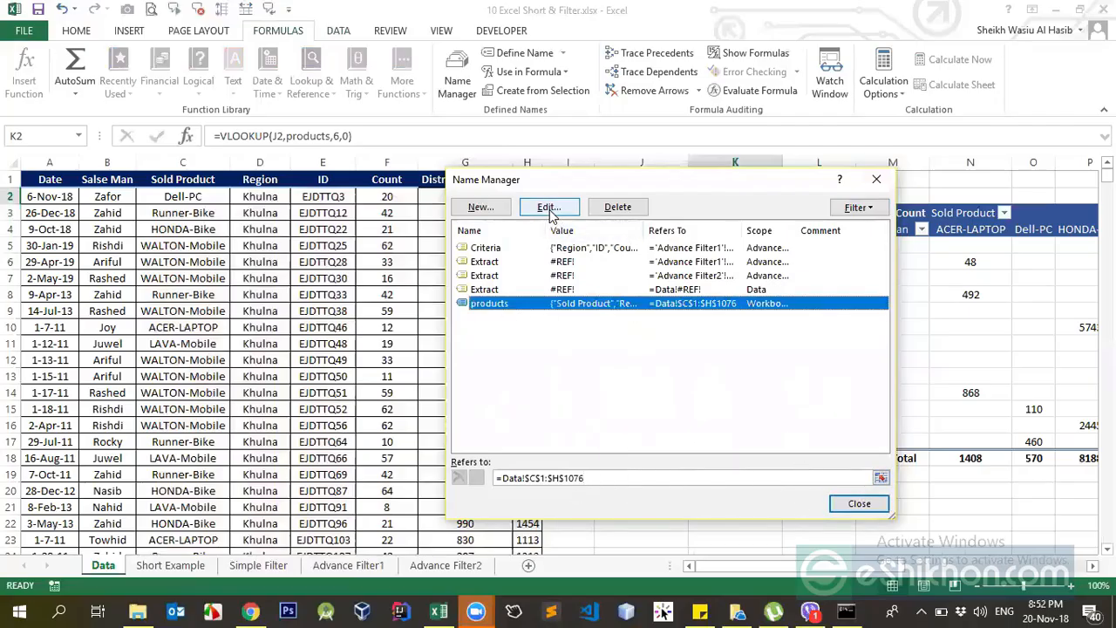
left_click(549, 206)
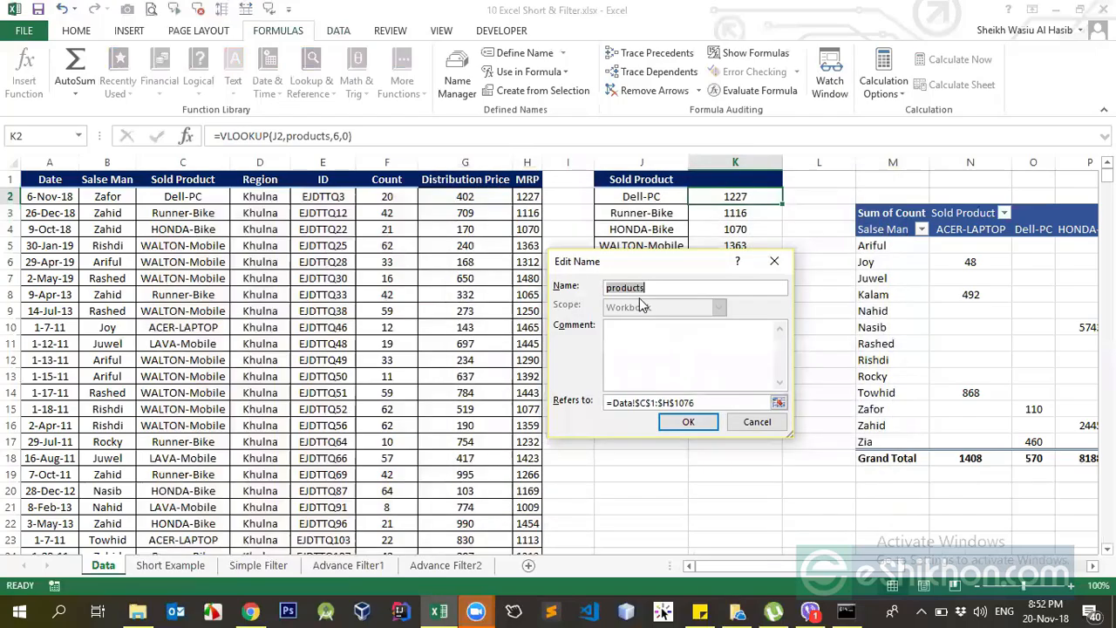
left_click(654, 286)
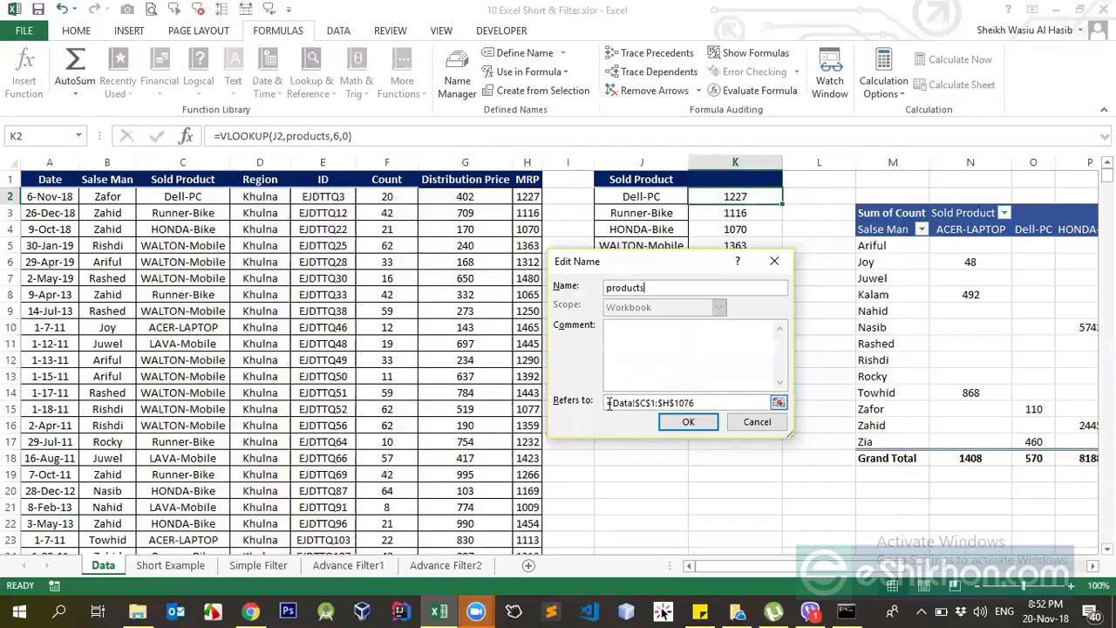
left_click(779, 406)
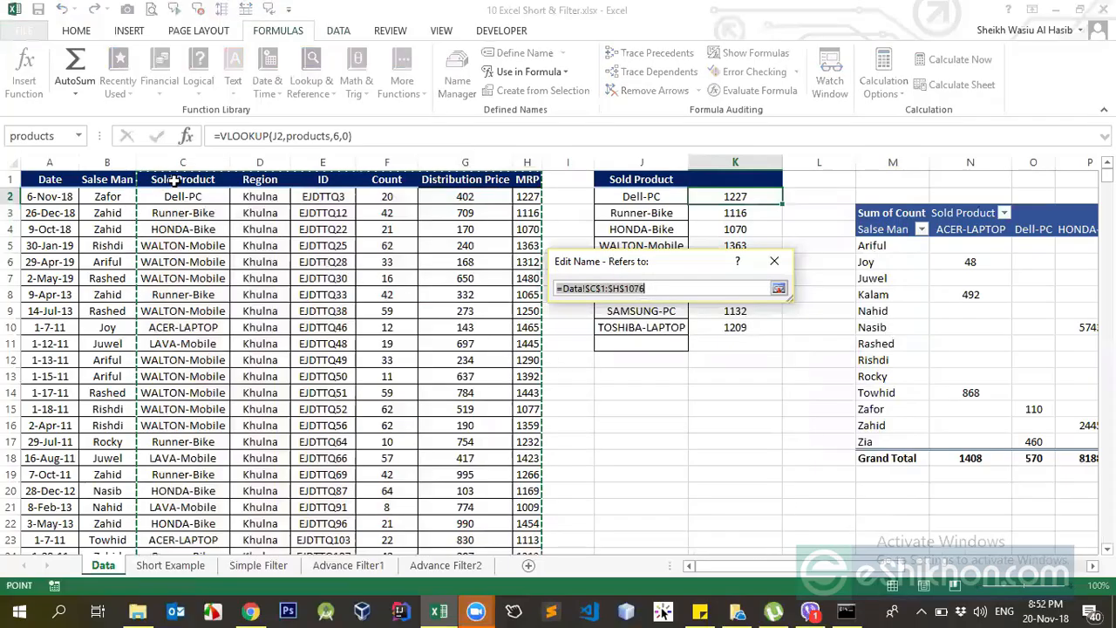
left_click_drag(163, 184, 518, 476)
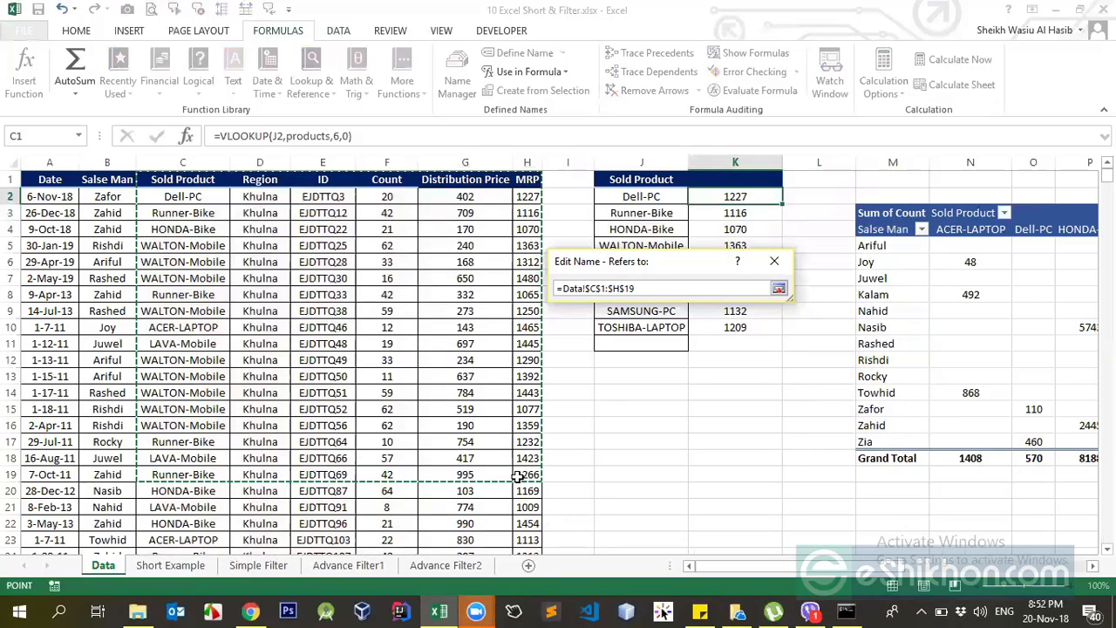
key("Return")
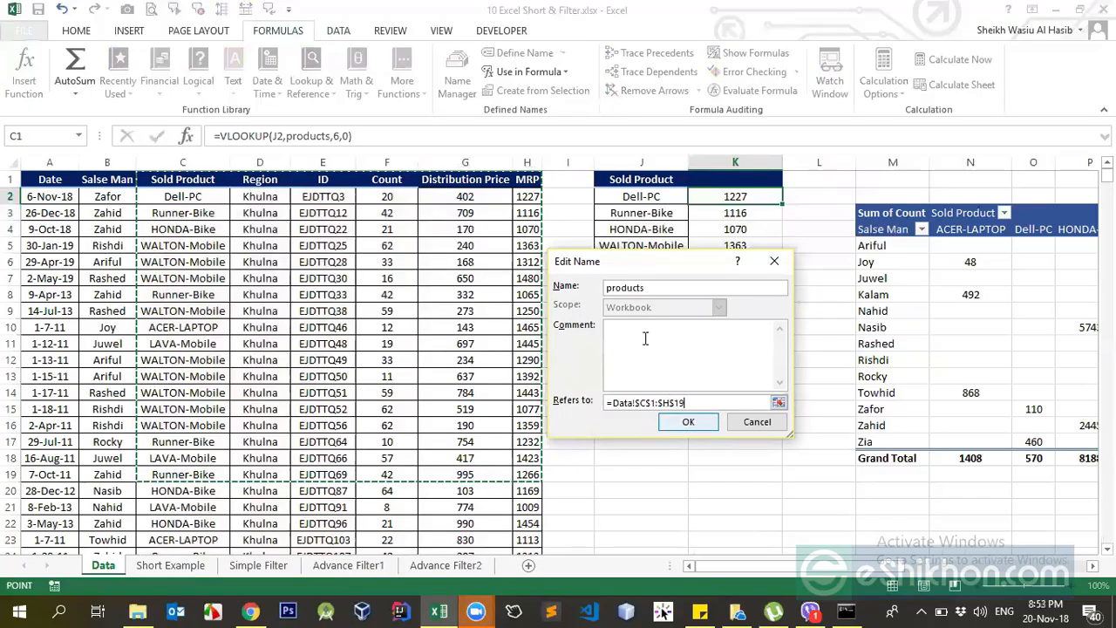
left_click(688, 422)
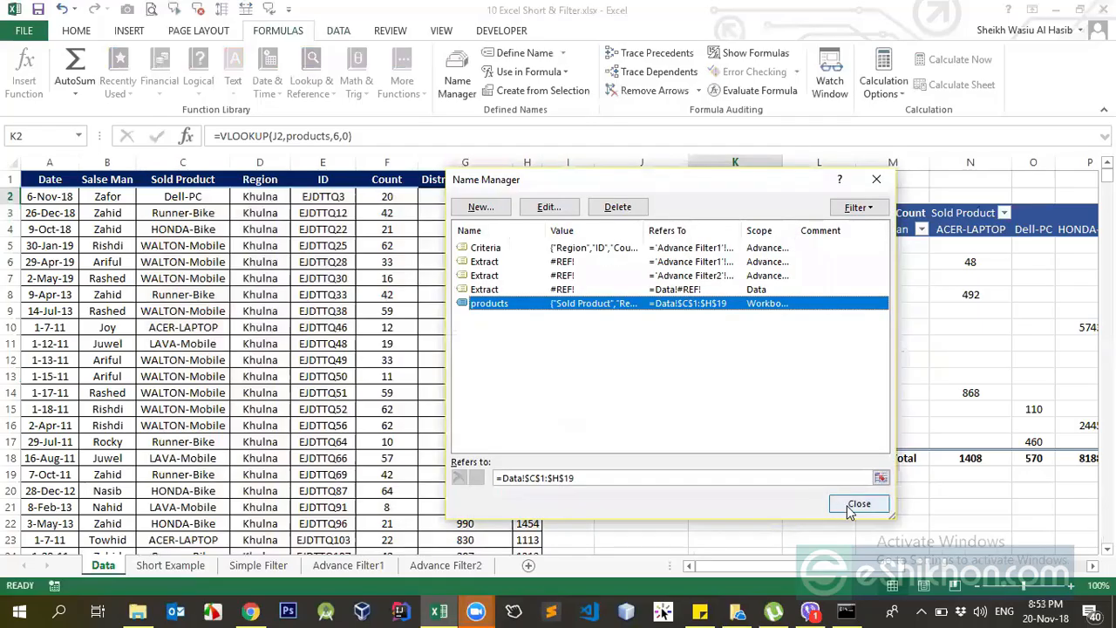
left_click(853, 506)
Inspect the K8:K10 lookups for Hp-PC, SAMSUNG-PC and TOSHIBA-LAPTOP against K7 and the source rows within the shortened range.
left_click_drag(738, 295, 746, 327)
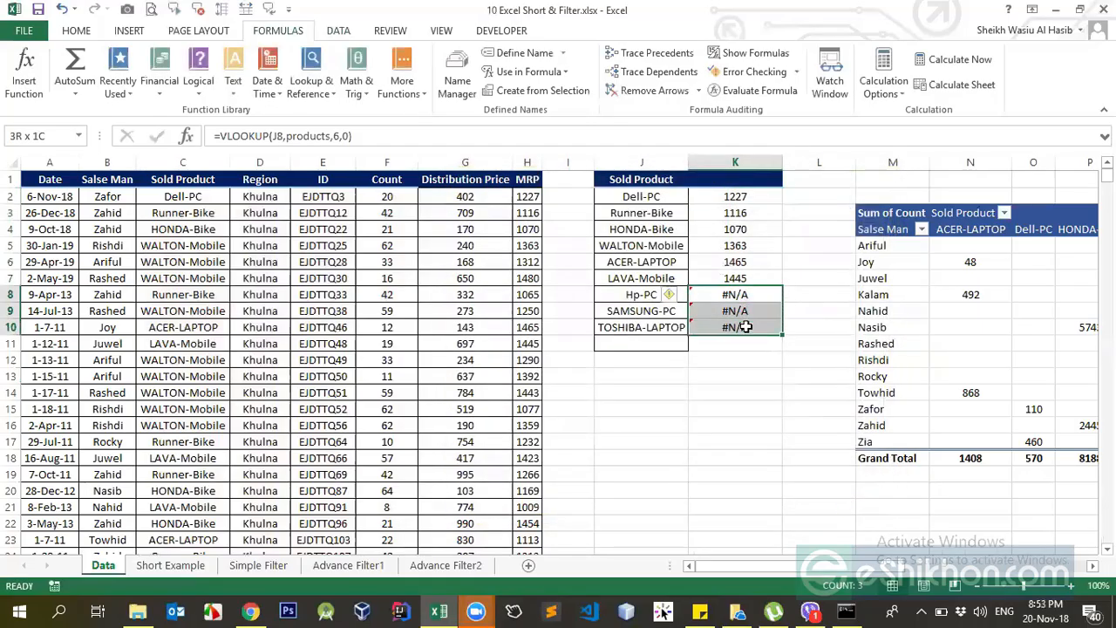
left_click(738, 295)
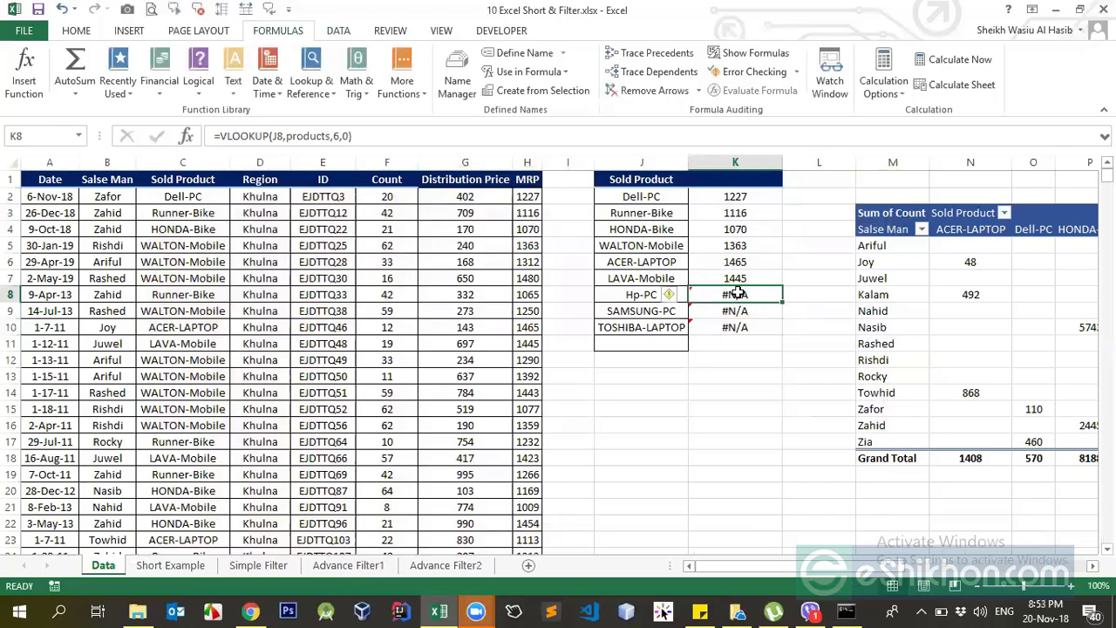
left_click(738, 279)
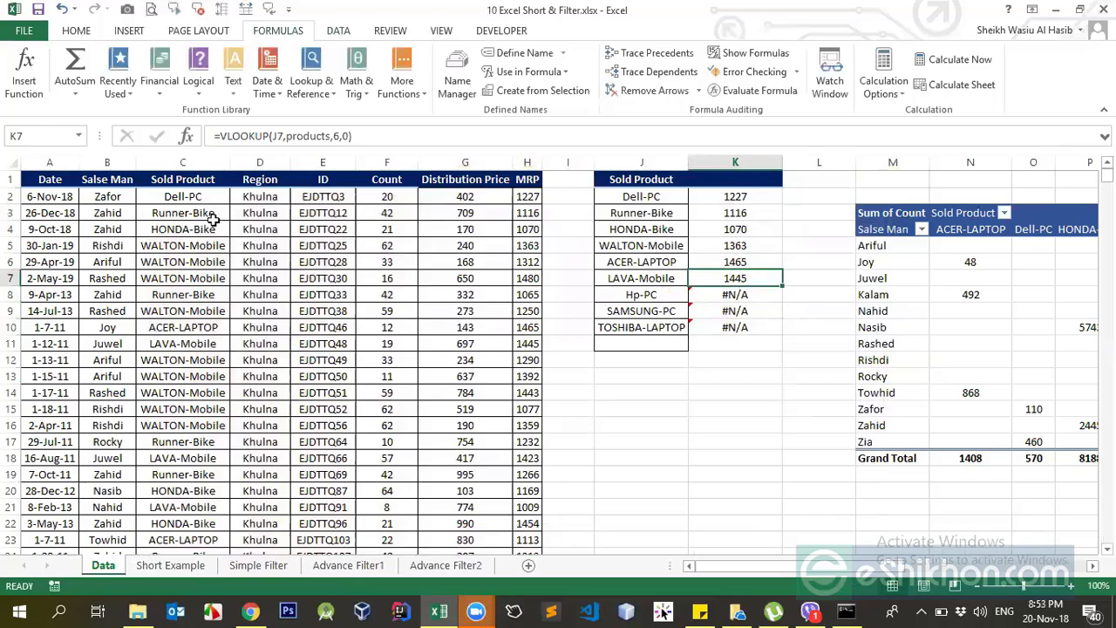
left_click_drag(161, 190, 496, 456)
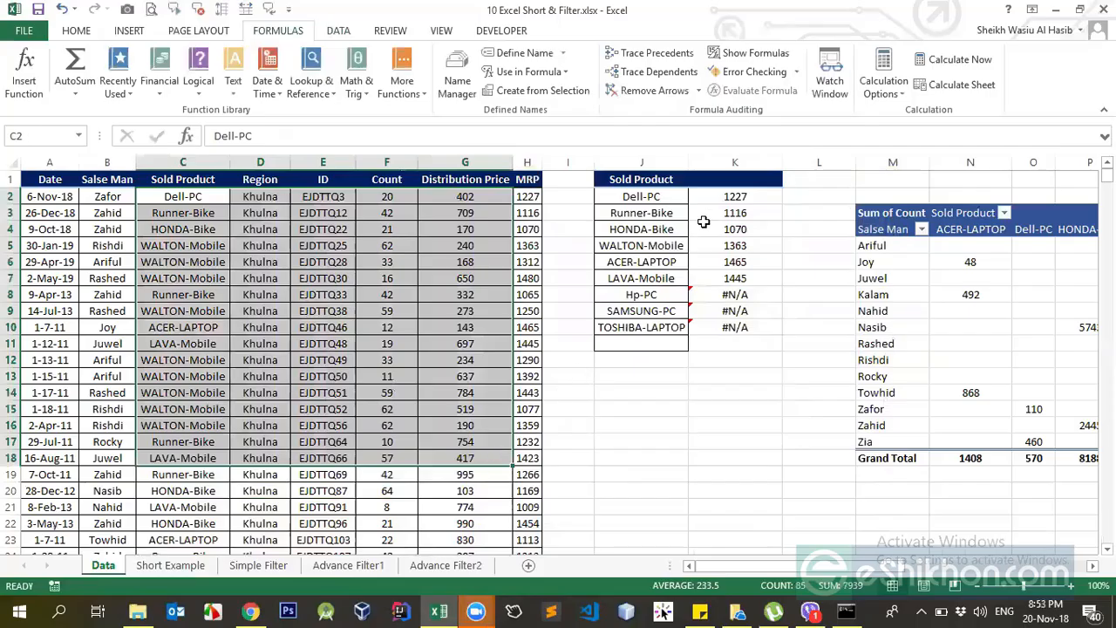
Compare the VLOOKUP formulas and results in K2:K7 with those in K8 and K9.
left_click(729, 203)
left_click_drag(728, 203, 737, 279)
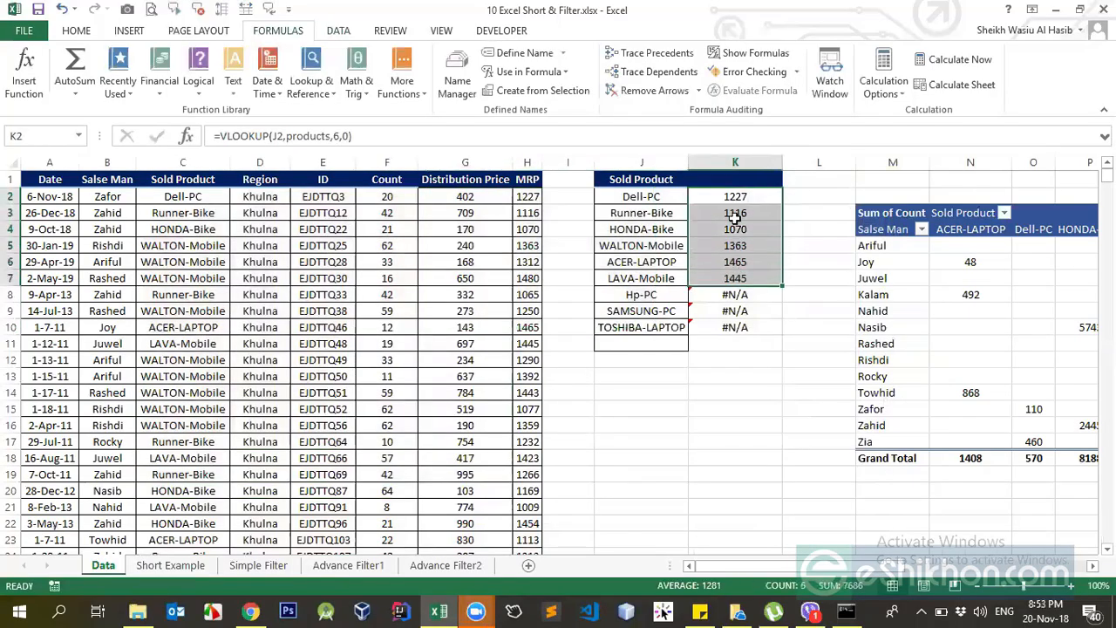
left_click(738, 211)
left_click(741, 193)
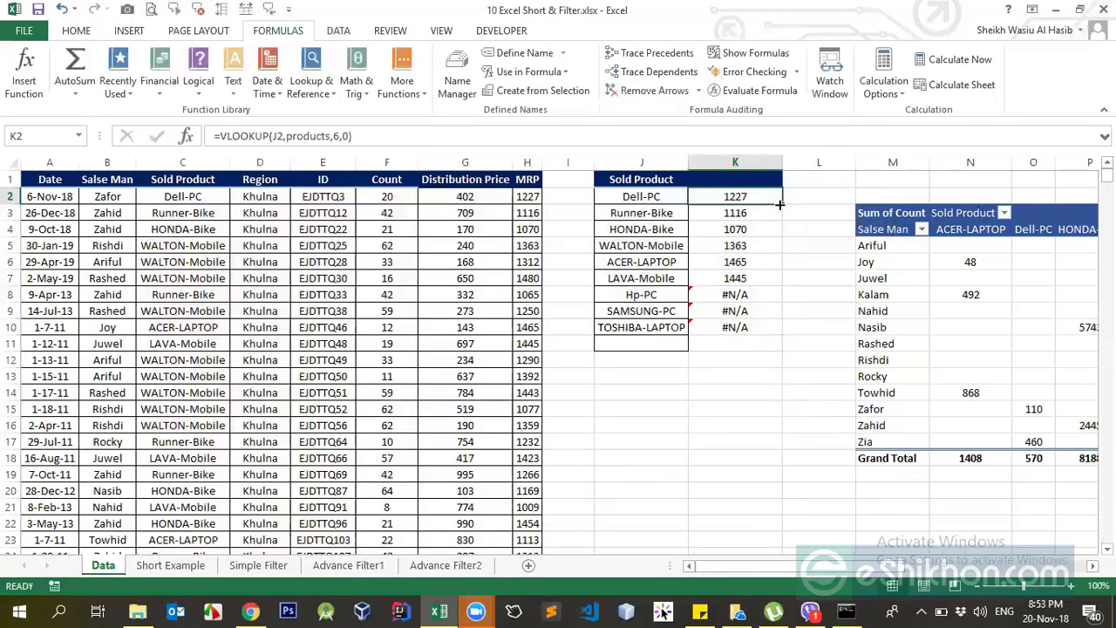
left_click(744, 230)
left_click(738, 279)
left_click(738, 293)
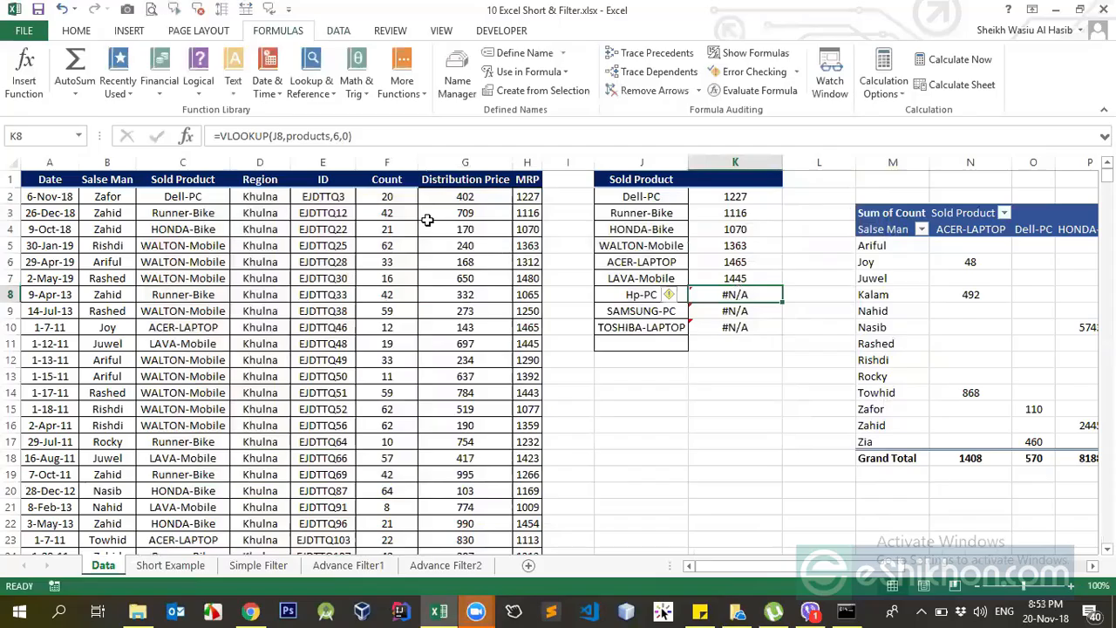
left_click(725, 313)
left_click(735, 294)
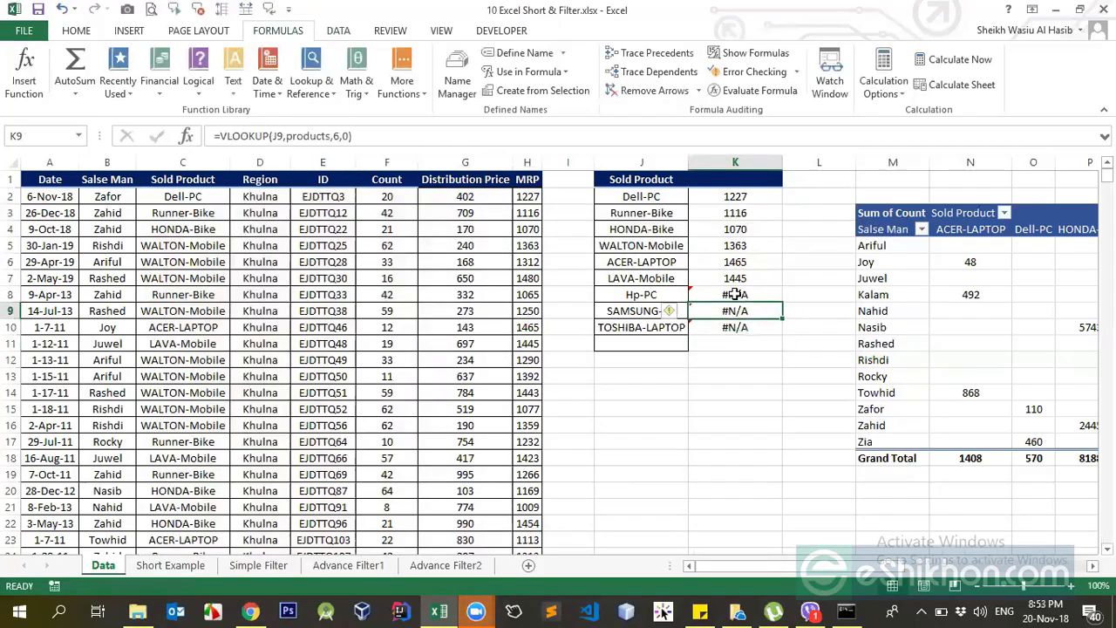
Review the source block from Sold Product to MRP alongside the lookup formulas in K2, K3 and K5.
left_click(110, 182)
left_click_drag(199, 171, 501, 354)
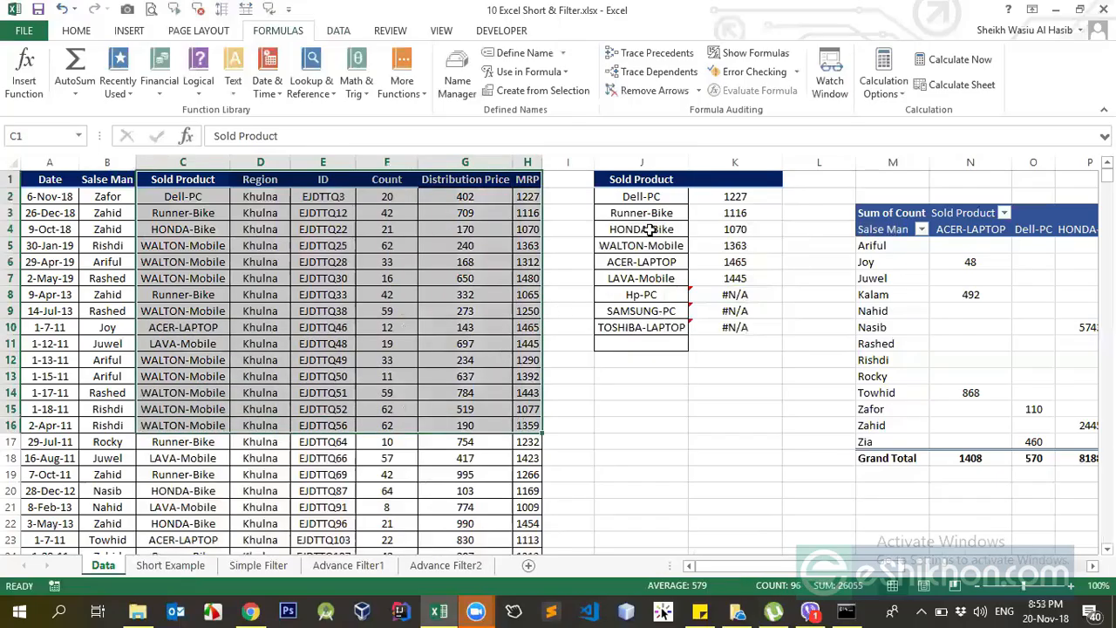
left_click(717, 213)
left_click(736, 197)
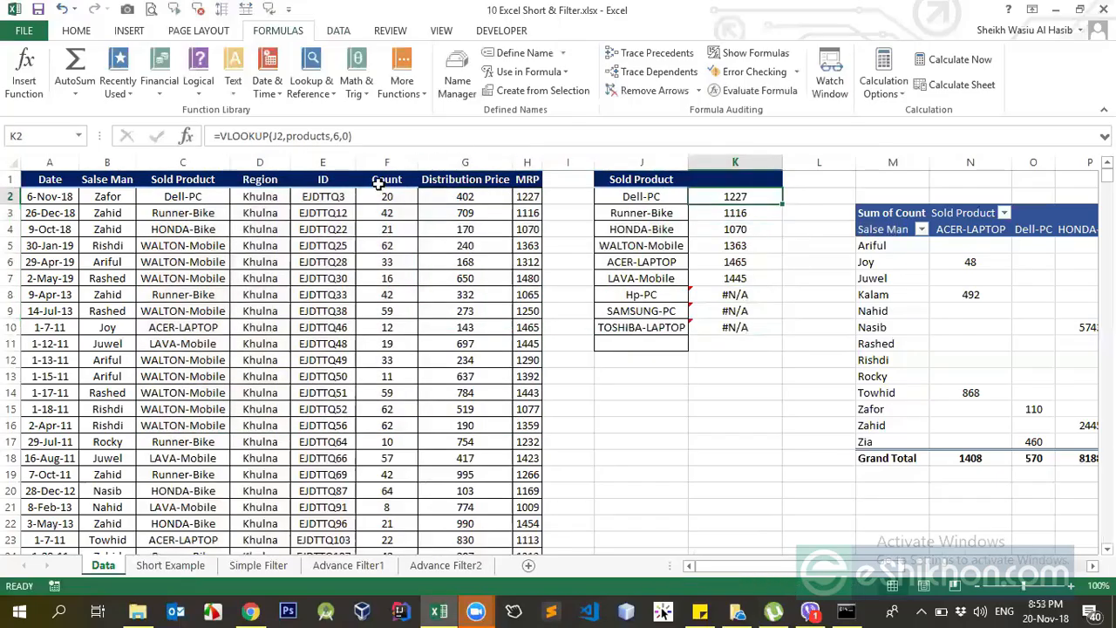
left_click(722, 243)
left_click(370, 213)
left_click(566, 230)
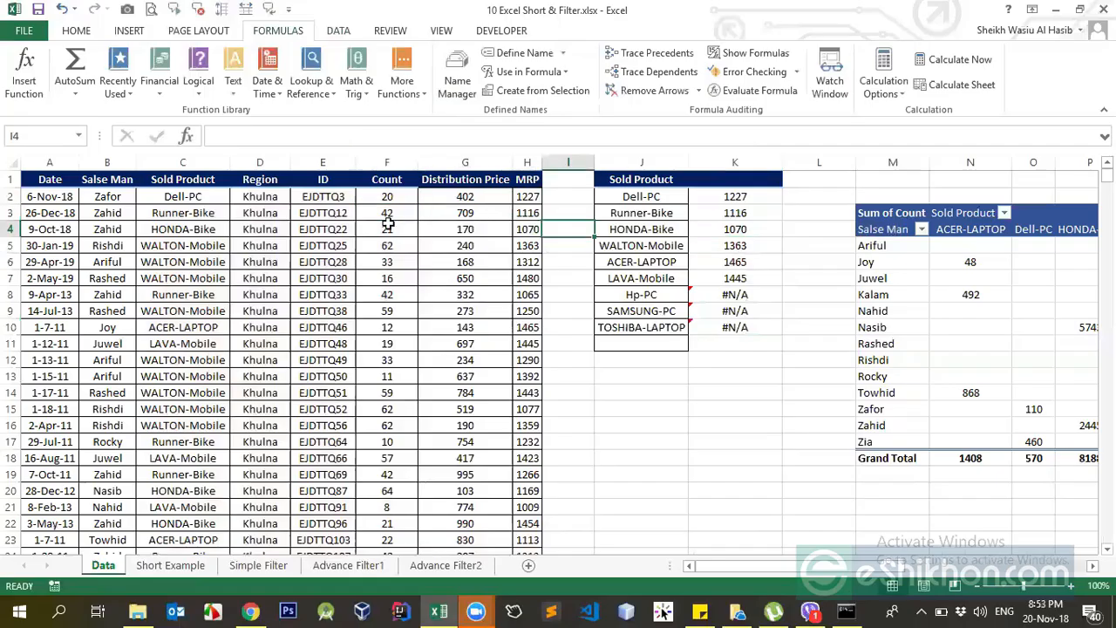
left_click(387, 228)
left_click(375, 359)
left_click(327, 311)
Edit the products name to refer to the Sold Product to MRP columns from C1 down to the last data row.
left_click(457, 74)
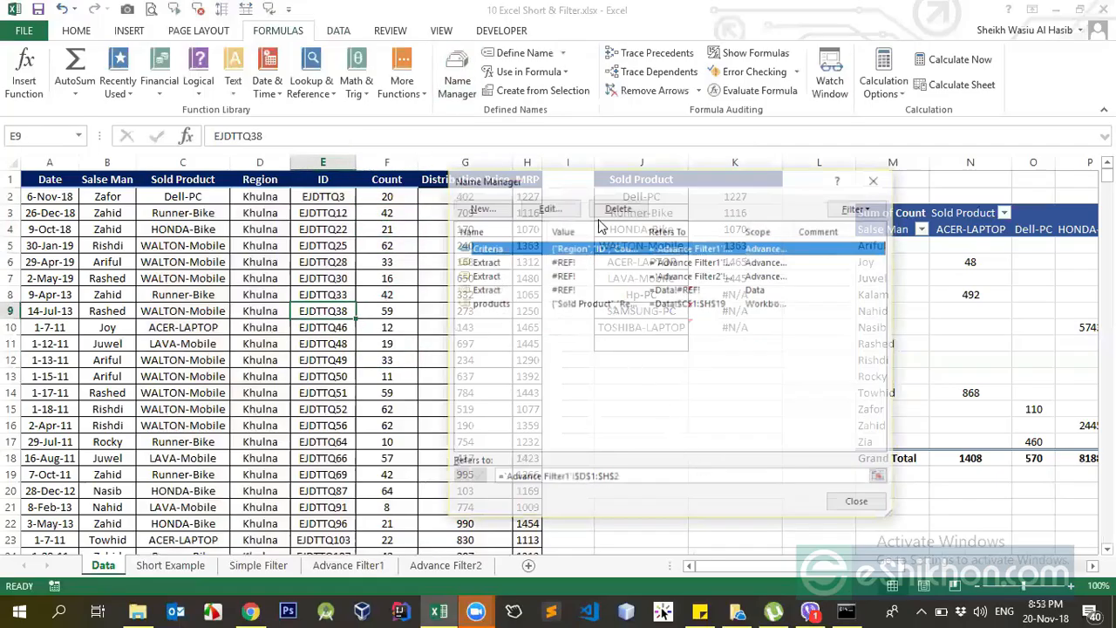
left_click(524, 304)
left_click(549, 210)
left_click(773, 402)
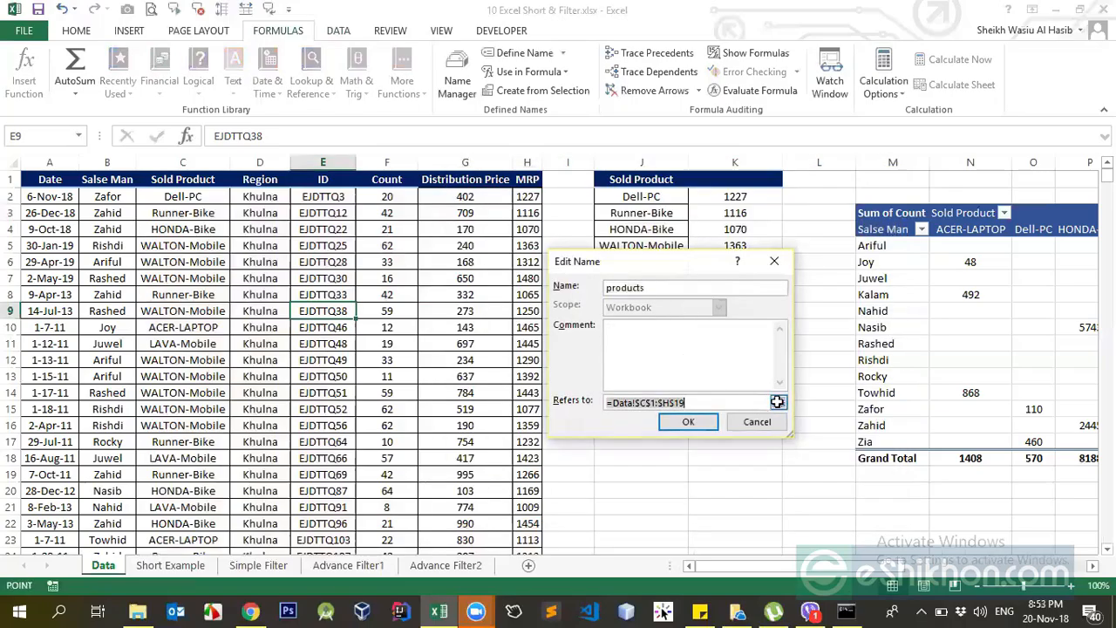
left_click(777, 402)
left_click_drag(187, 179, 527, 220)
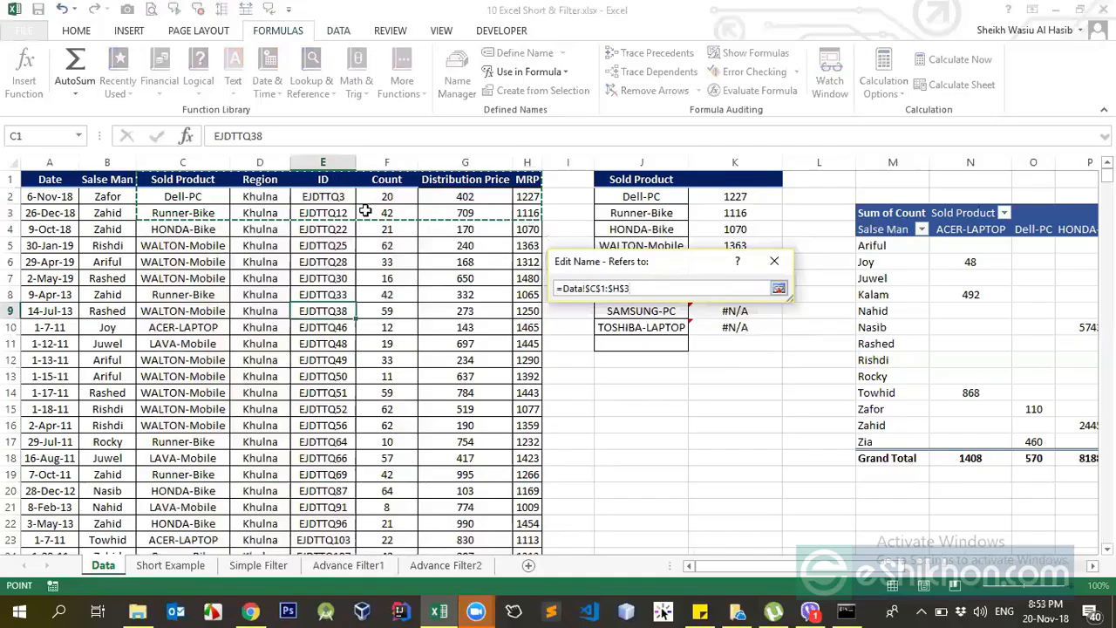
key("BackSpace")
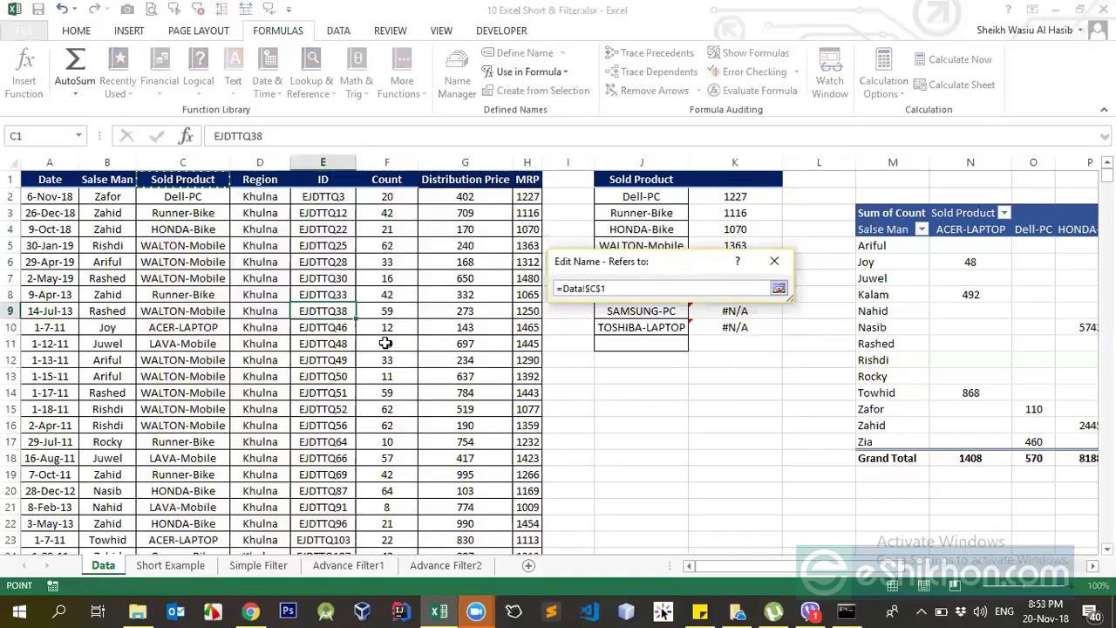
key("shift+Right")
key("shift+Right")
key("shift+Right")
key("shift+Right")
key("shift+Right")
key("ctrl+shift+Down")
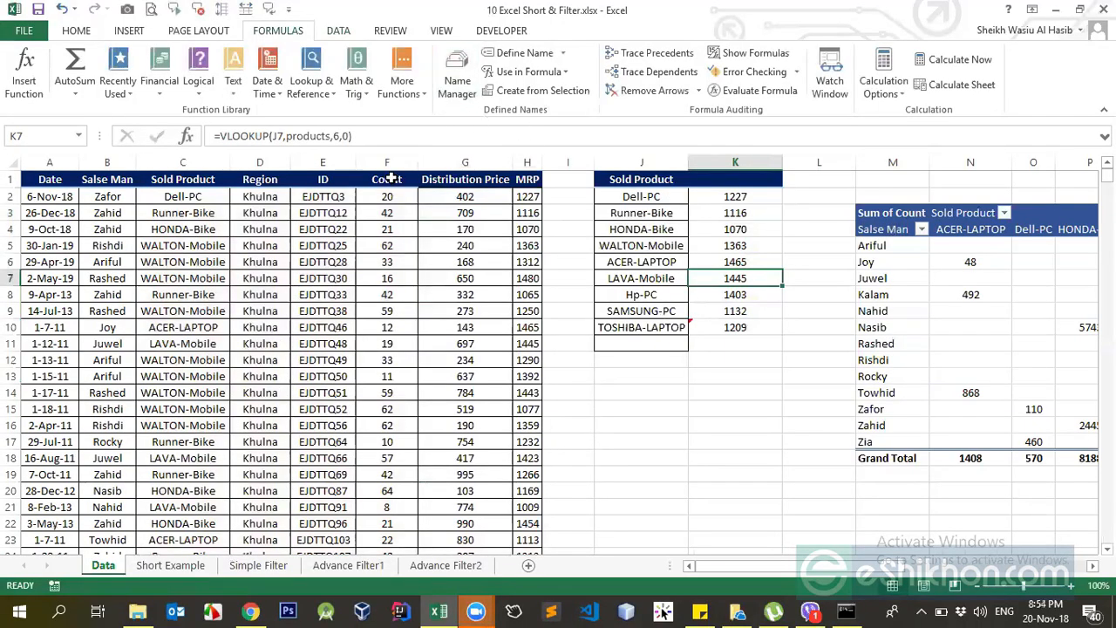
Check the Sold Product source data against the updated MRP results in the product list.
left_click_drag(189, 185, 406, 282)
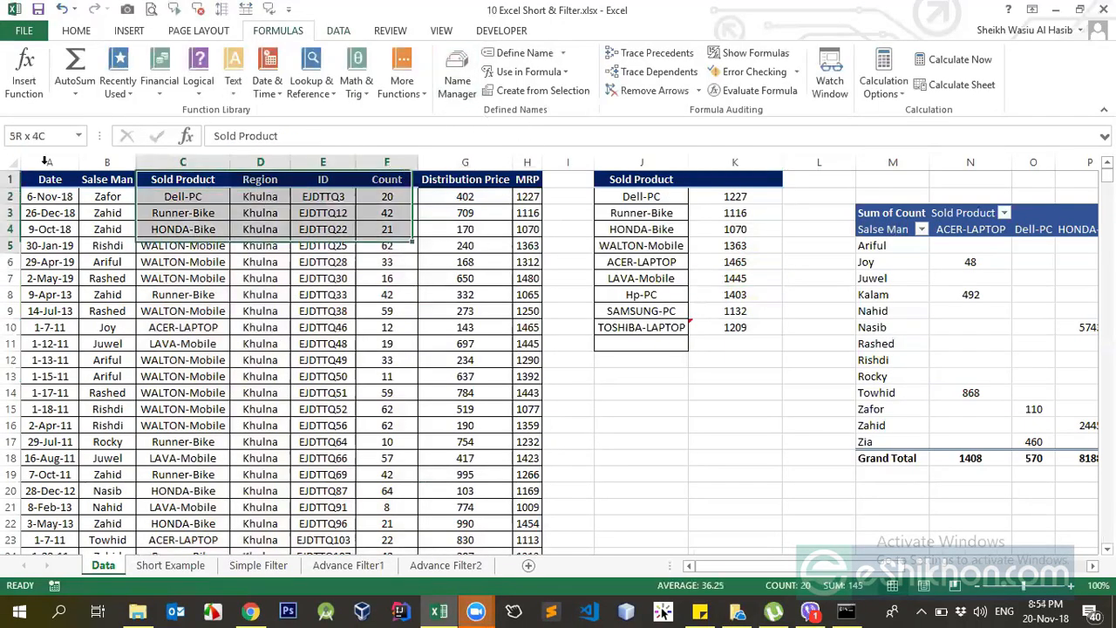
left_click(443, 308)
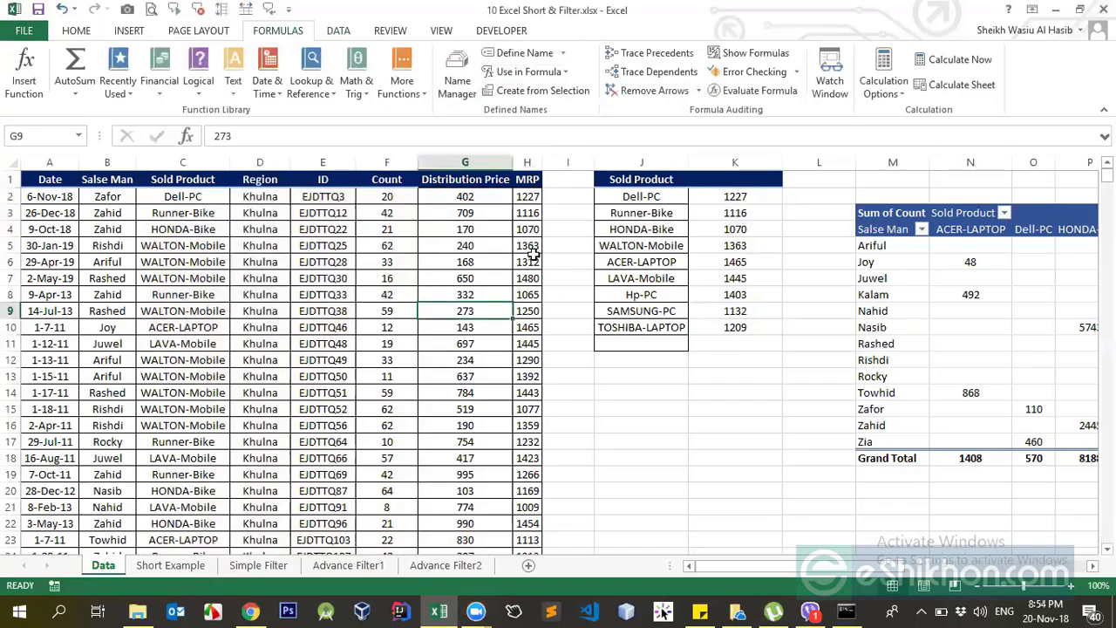
left_click(481, 248)
left_click(661, 234)
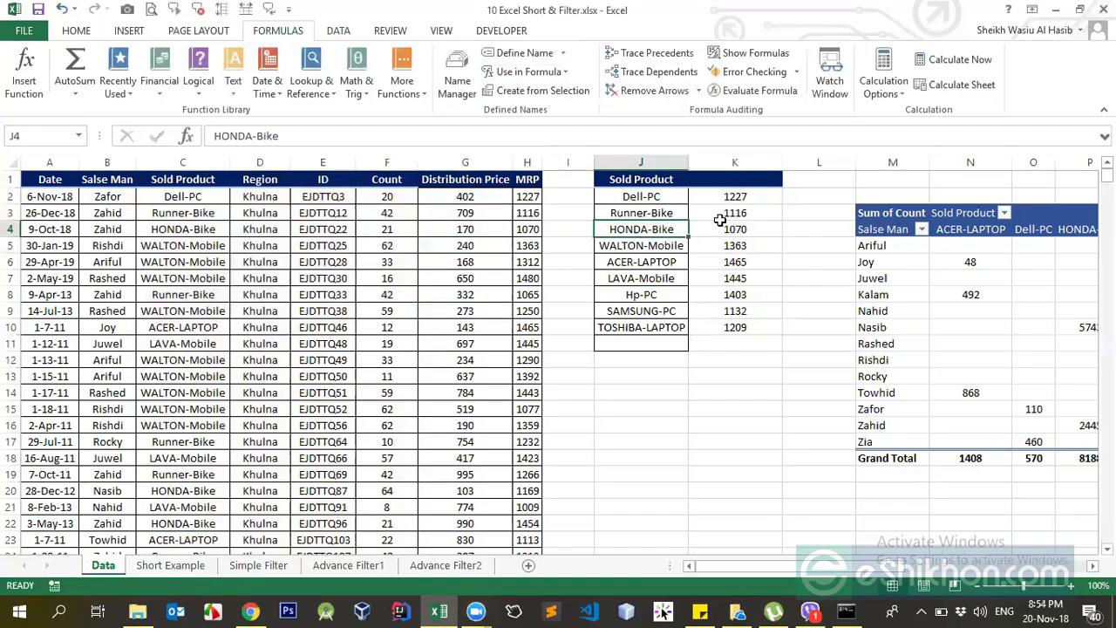
Check the VLOOKUP formulas behind the MRP results in the product list, including K2, K3 and K7.
left_click(720, 218)
left_click(729, 195)
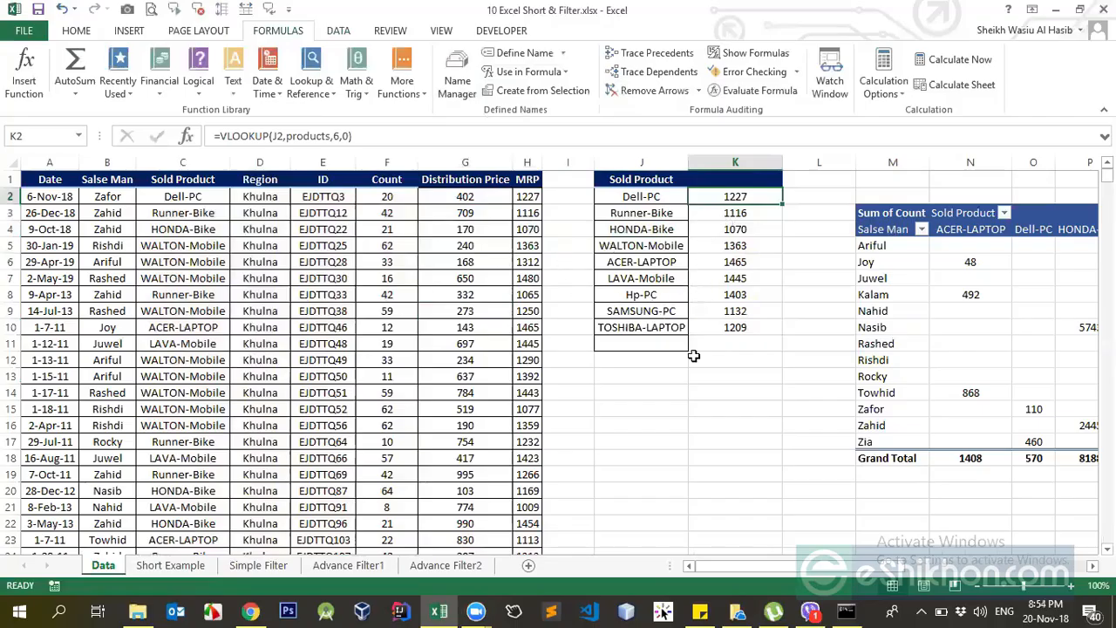
left_click(727, 279)
left_click(710, 247)
left_click(717, 216)
left_click(732, 278)
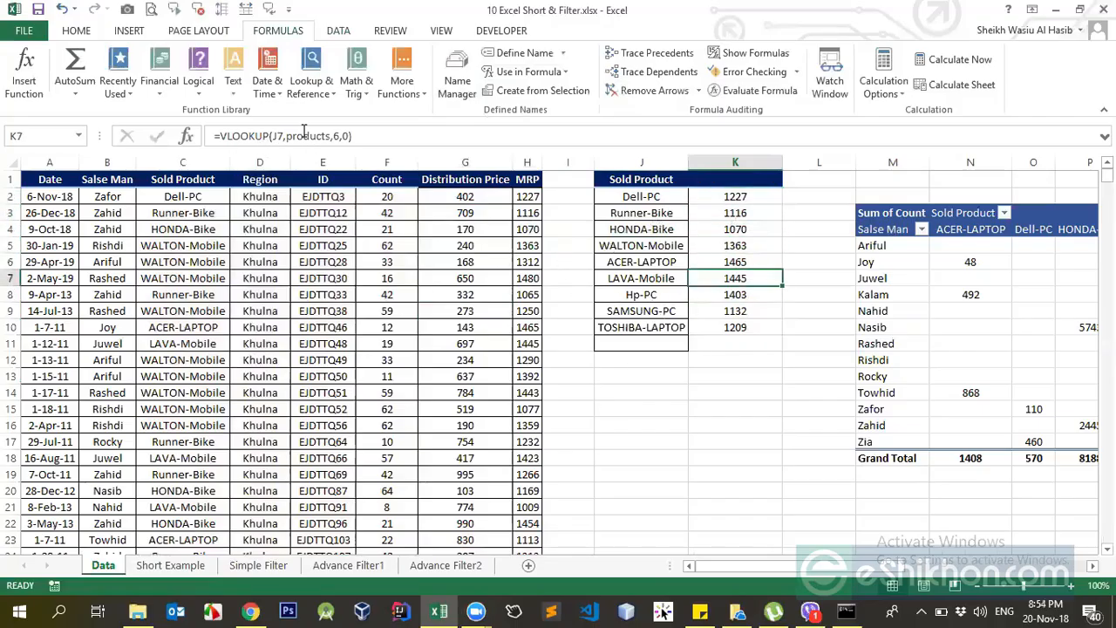
left_click(735, 217)
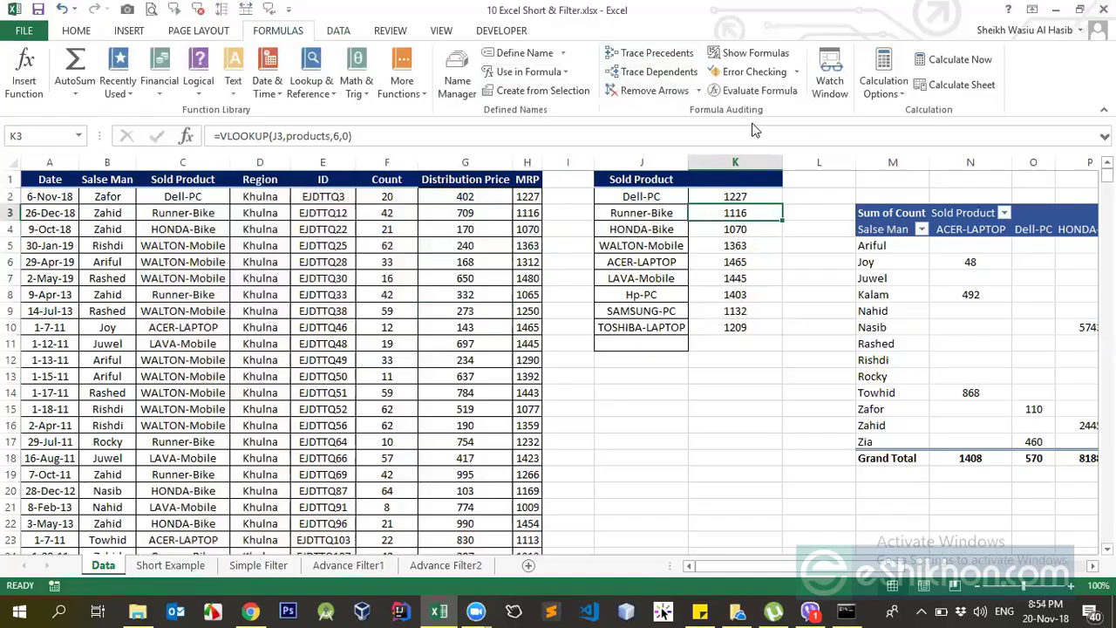
Temporarily show the sheet's formulas to examine the VLOOKUP formulas in K2:K10.
left_click(743, 54)
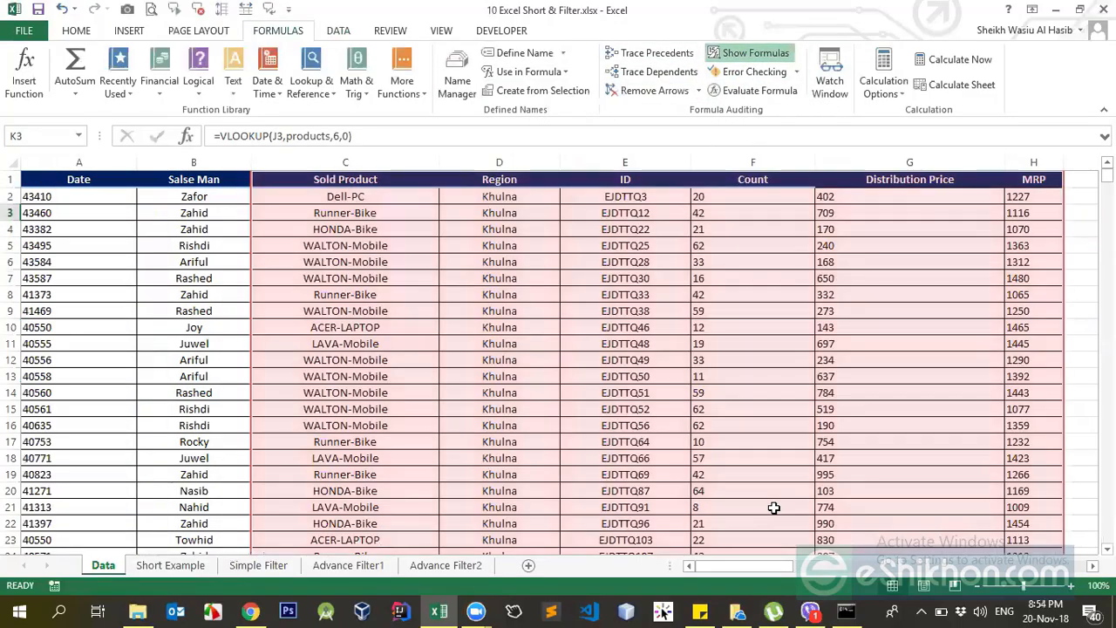
left_click(744, 309)
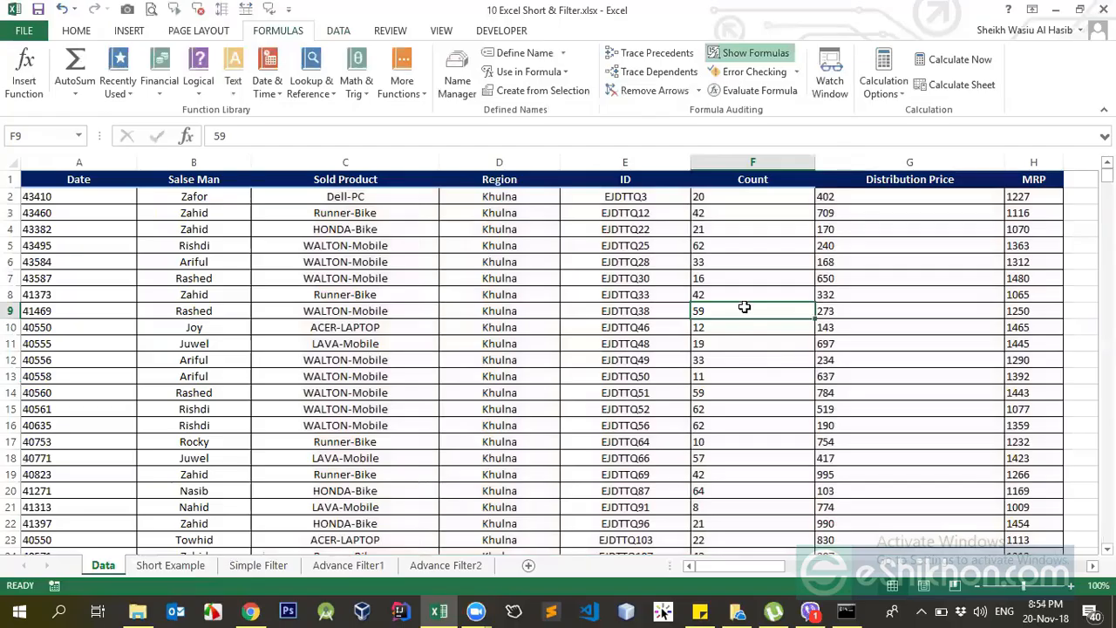
left_click_drag(756, 568, 856, 567)
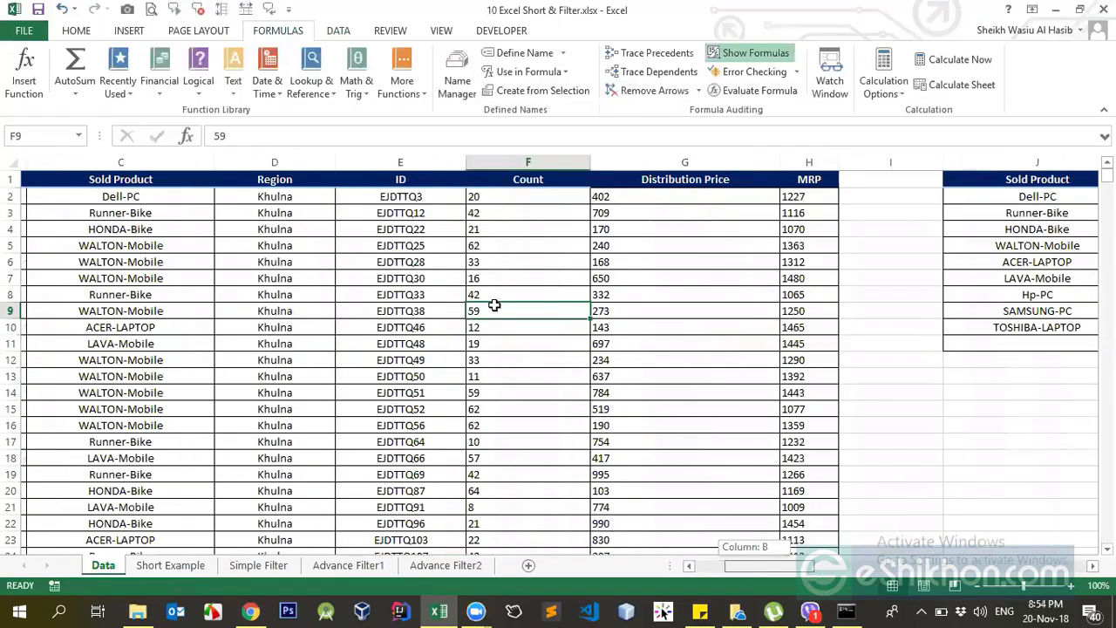
left_click(463, 215)
left_click(455, 313)
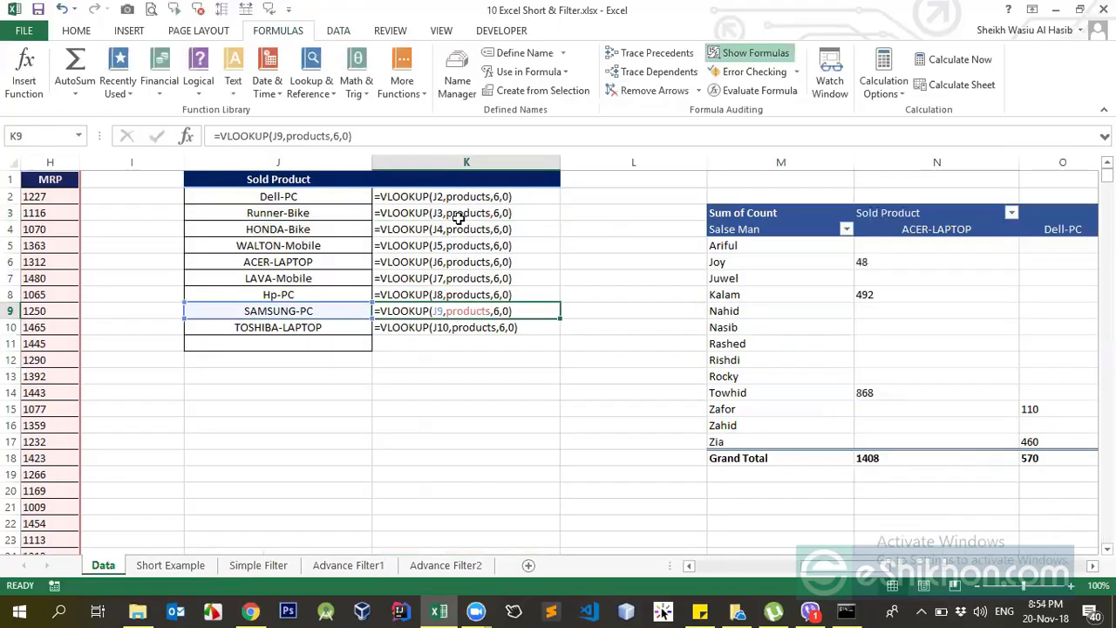
left_click(459, 216)
left_click(467, 326)
left_click(436, 263)
left_click(428, 326)
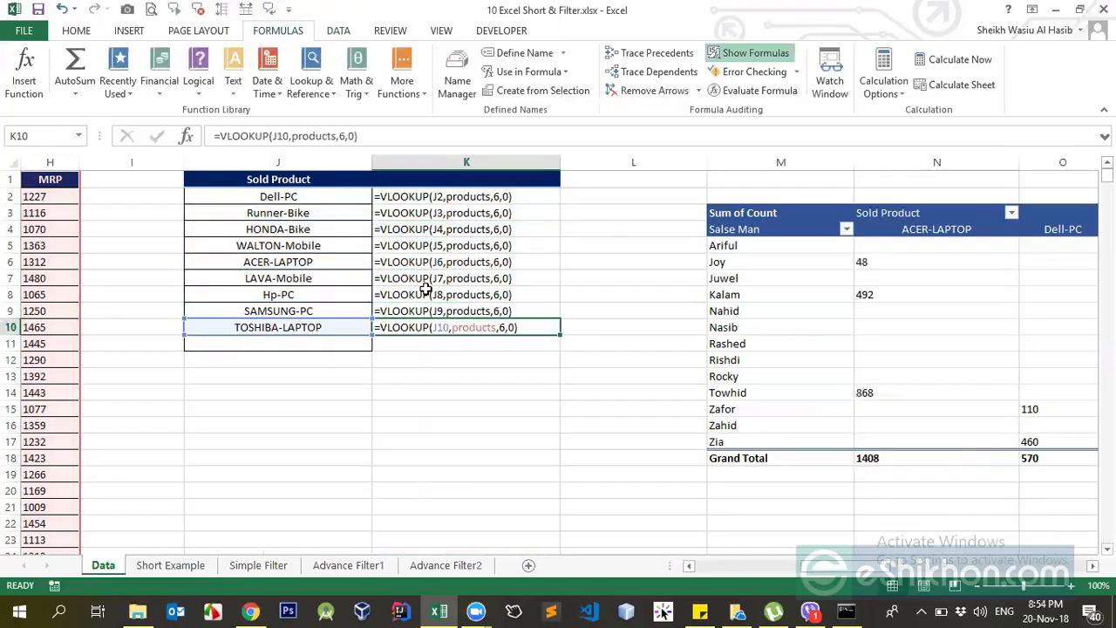
left_click(427, 295)
left_click(448, 243)
left_click(450, 198)
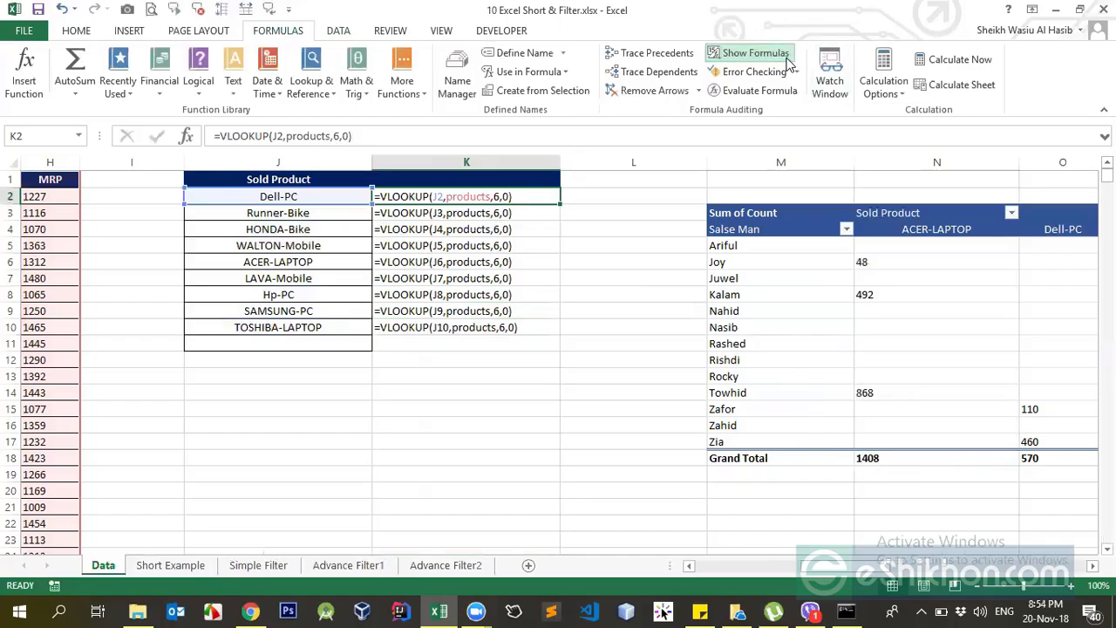
left_click(749, 54)
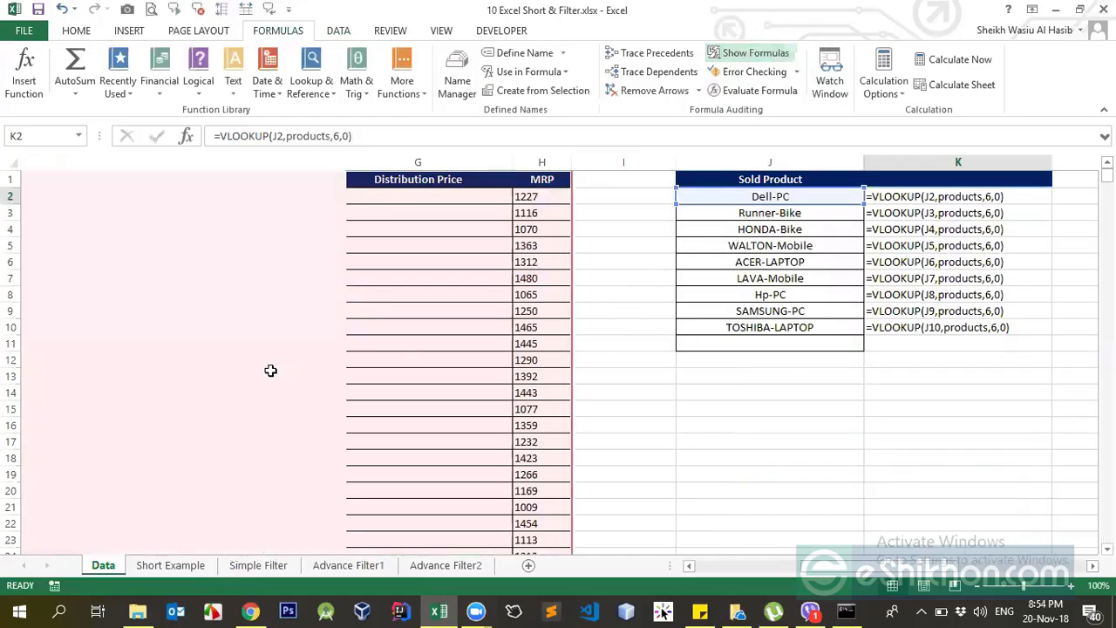
Run error checking on the sheet from K7 and try Trace Error on K4.
left_click(262, 278)
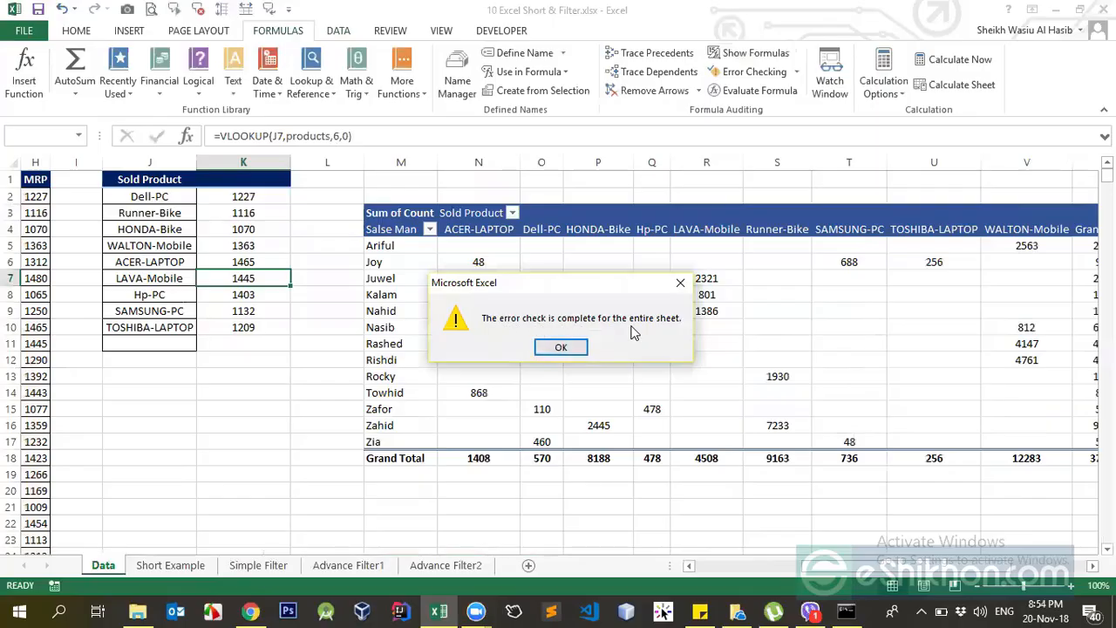
left_click(561, 348)
left_click(251, 229)
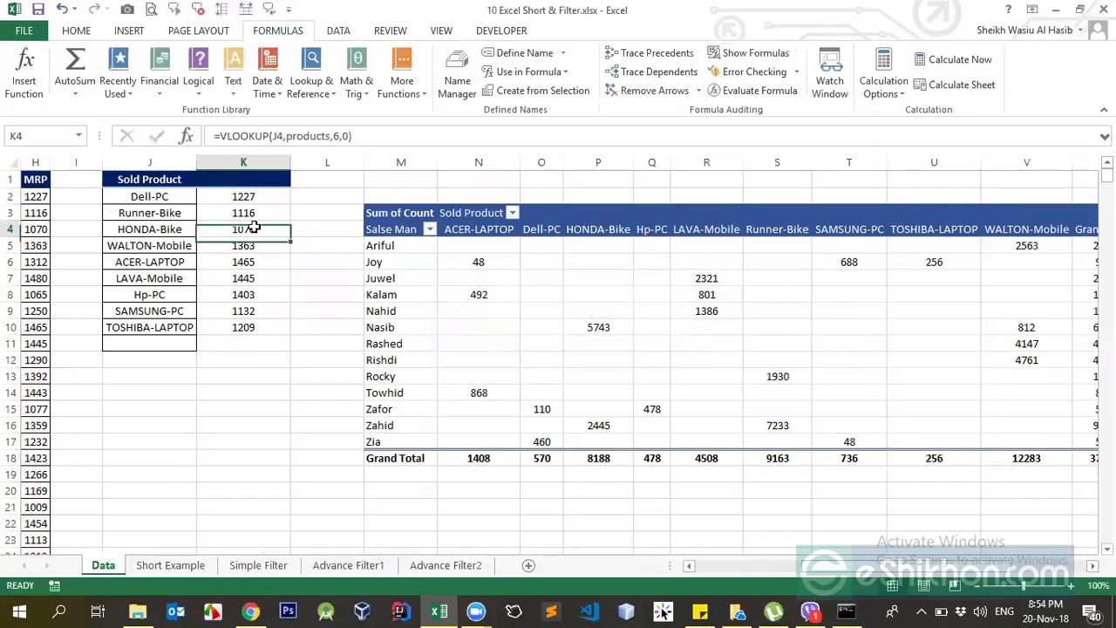
left_click(796, 74)
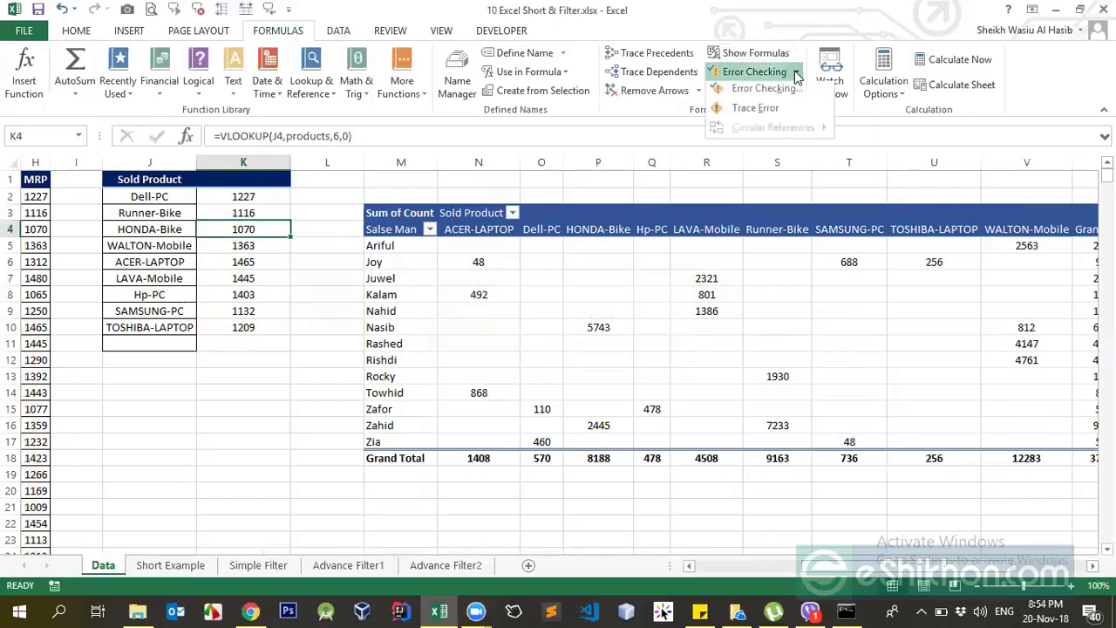
left_click(755, 111)
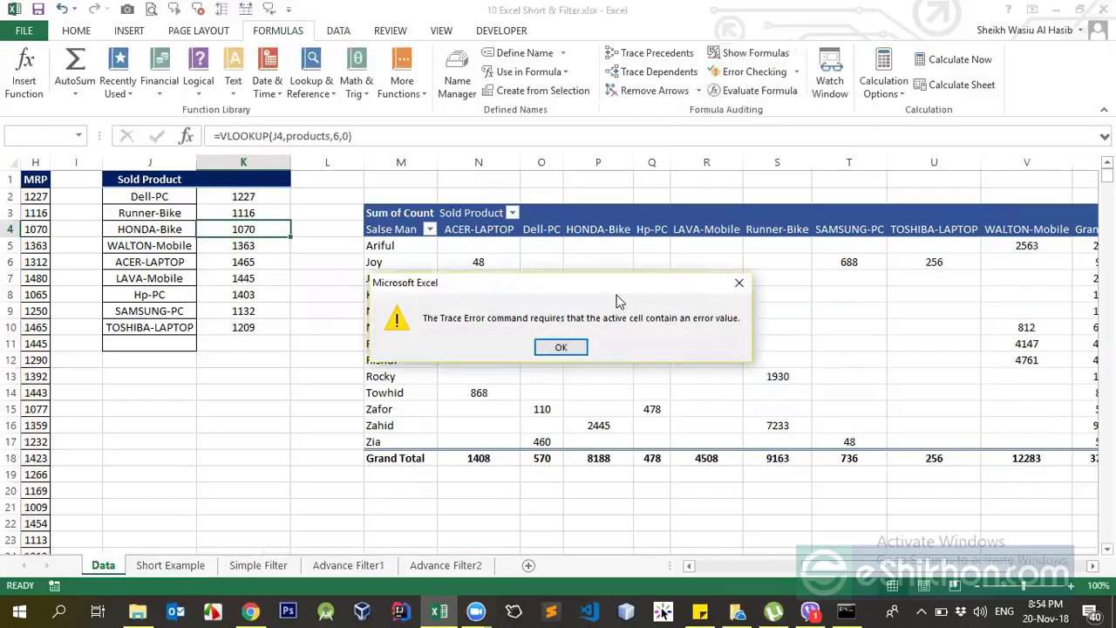
left_click(561, 347)
Trace the precedents of K4 back to the source data and remove the arrows.
left_click(663, 54)
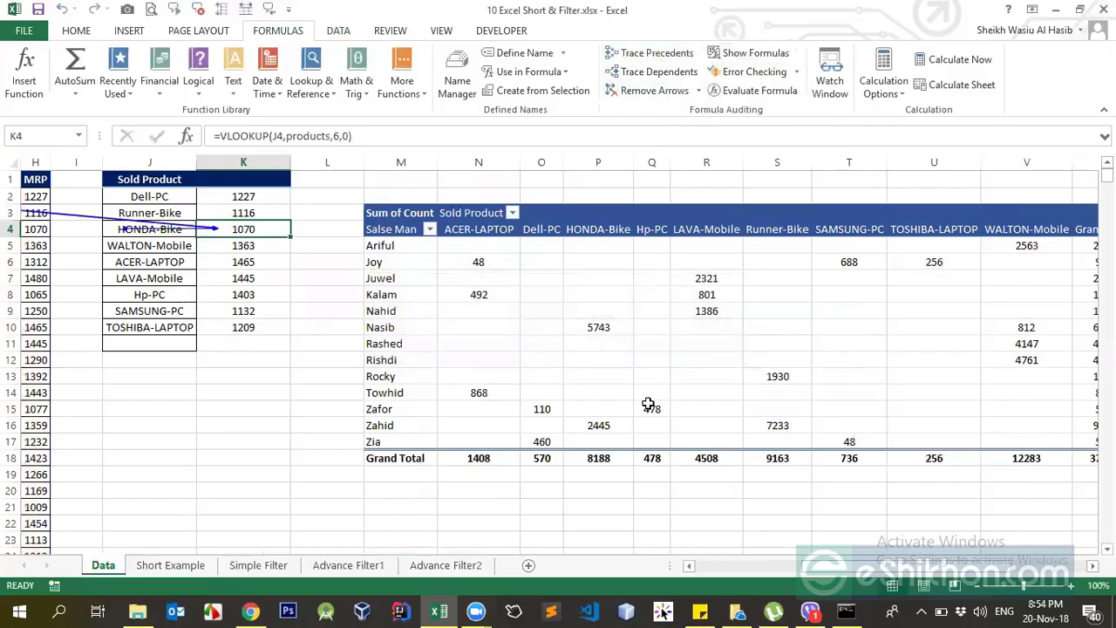
left_click_drag(820, 571, 733, 523)
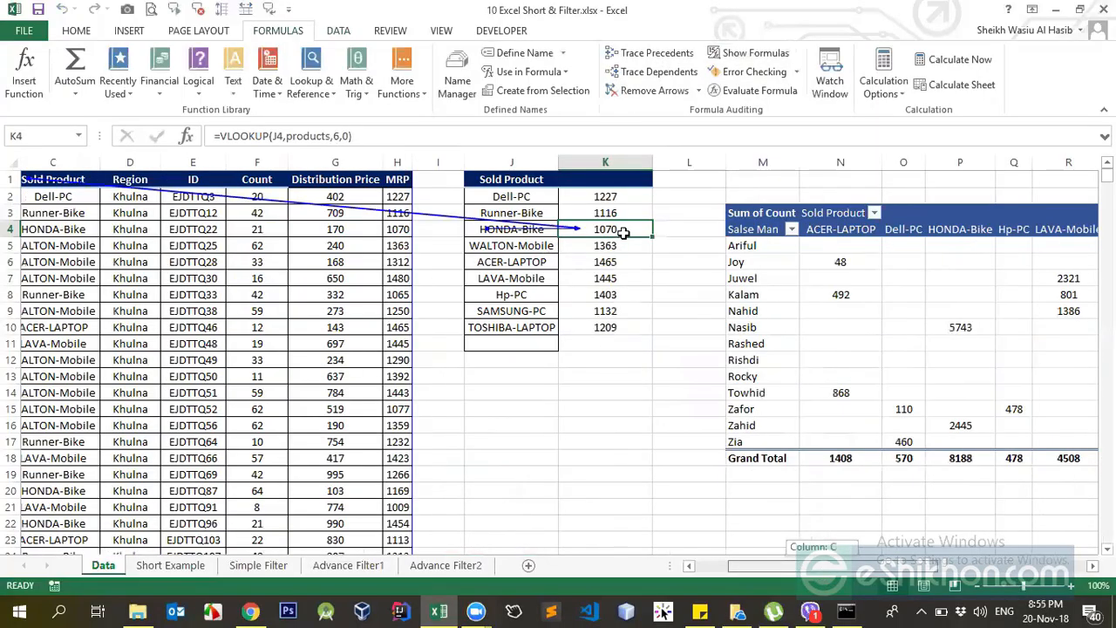
left_click_drag(283, 191, 304, 157)
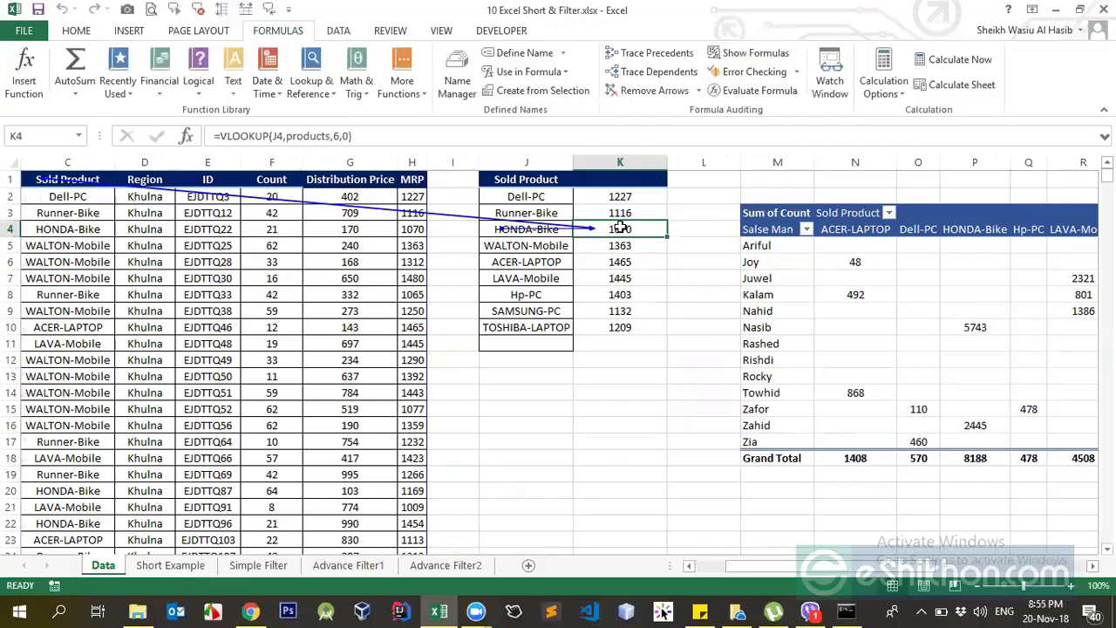
left_click(645, 90)
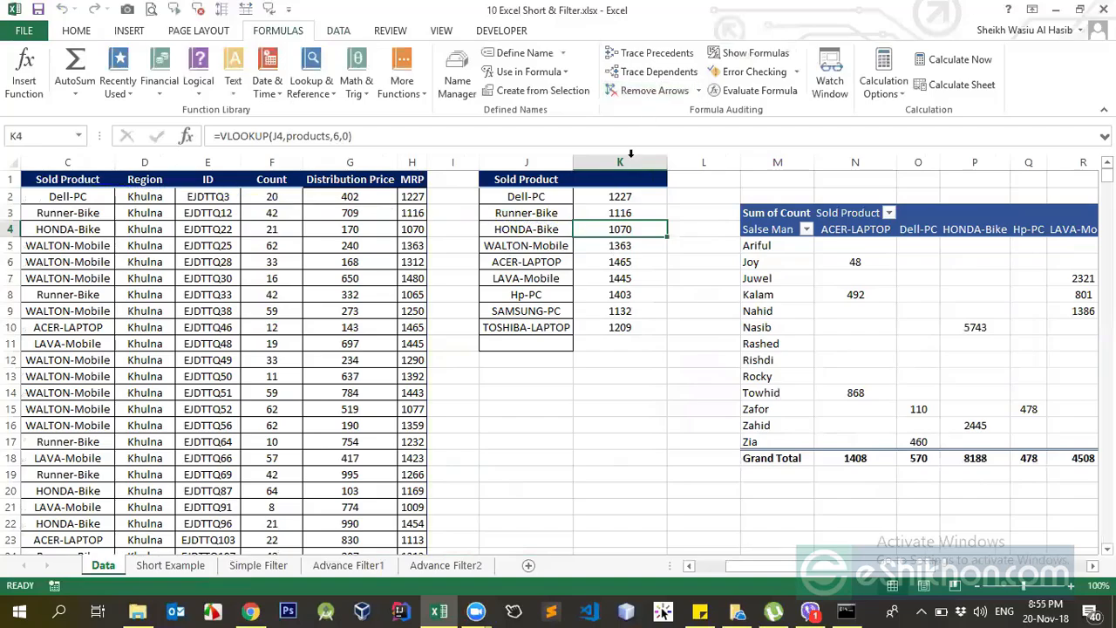
Trace the dependents of K4 and of the Region header in D1, clearing the arrows after checking the linked lookup cells.
left_click(649, 73)
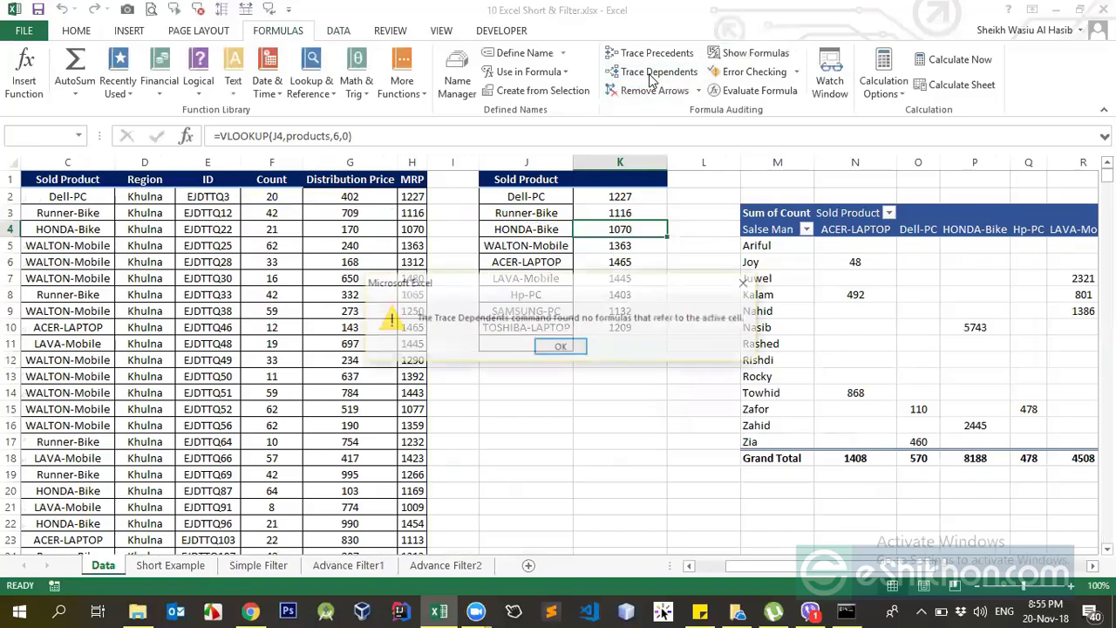
left_click(565, 349)
left_click(142, 179)
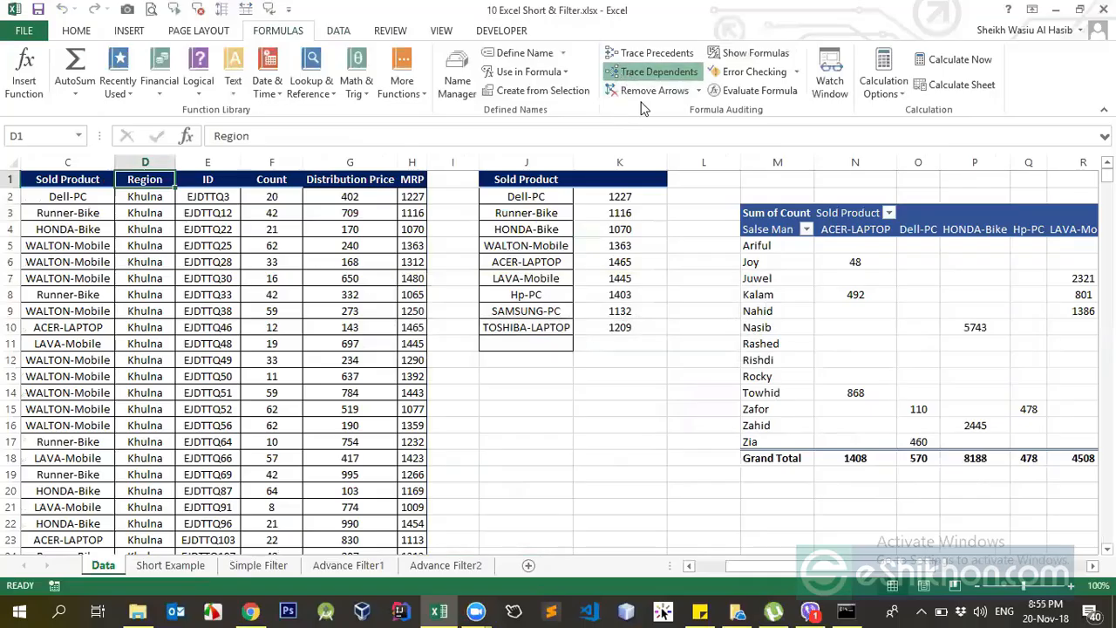
left_click(652, 72)
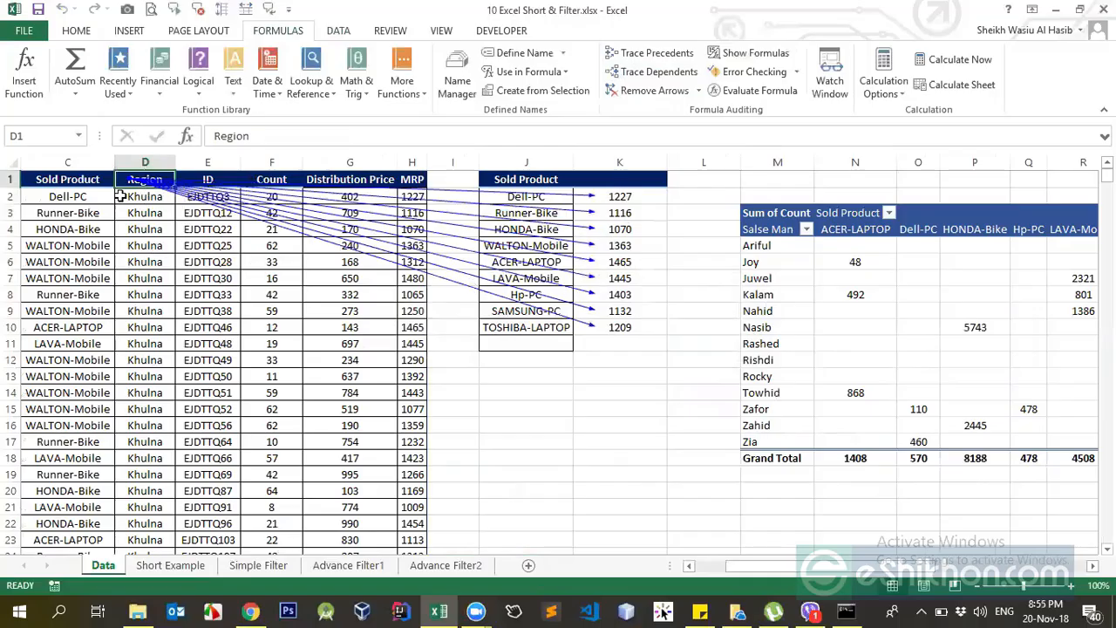
left_click(617, 201)
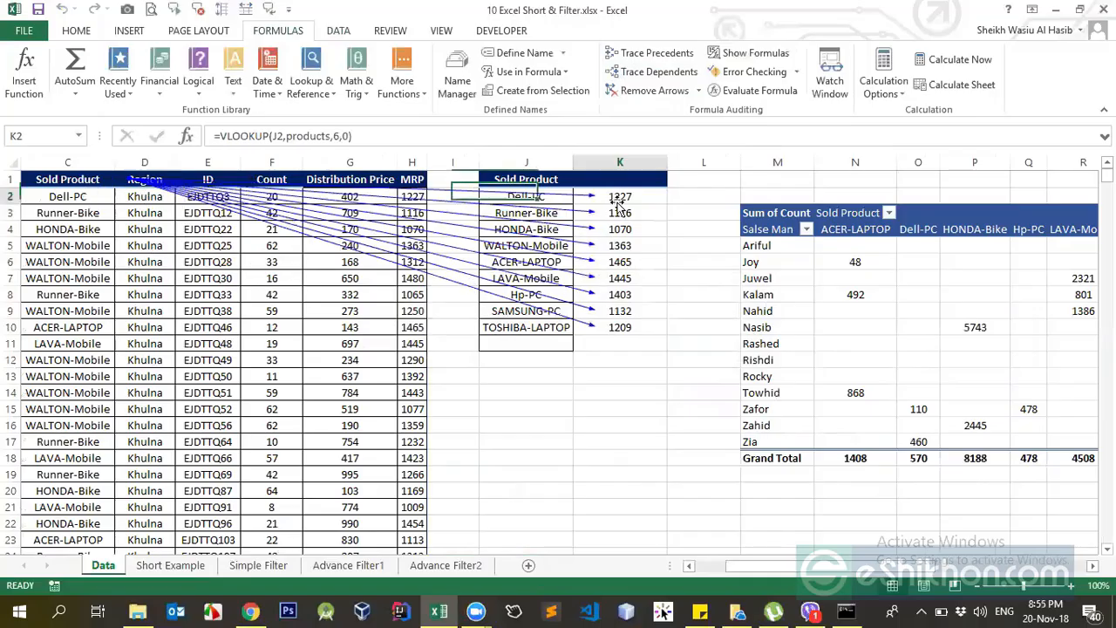
left_click(626, 280)
left_click(648, 228)
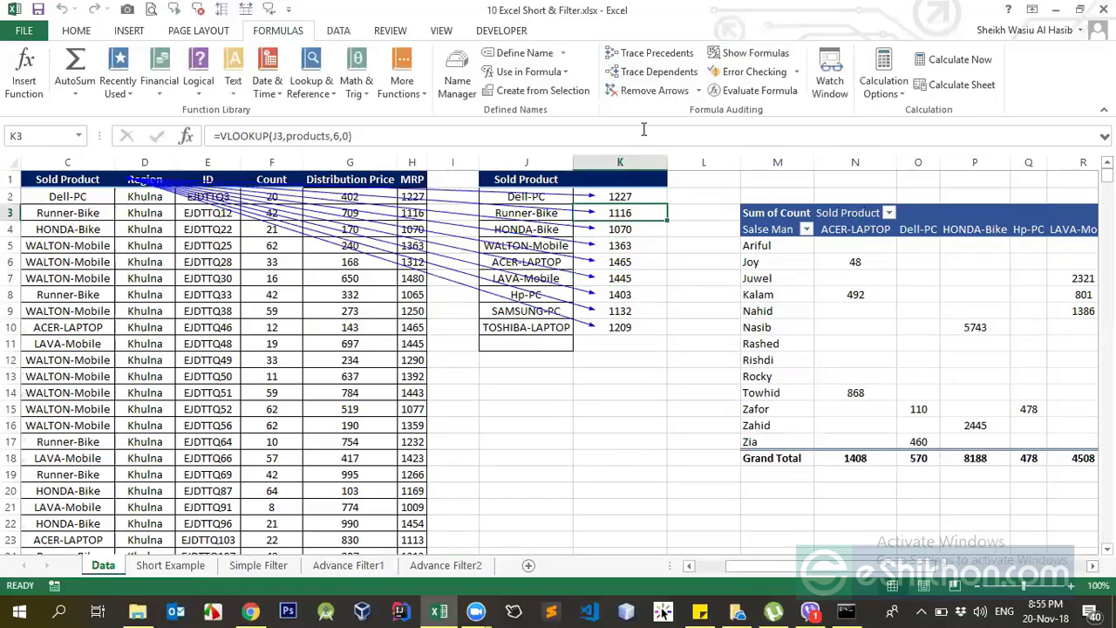
left_click(639, 91)
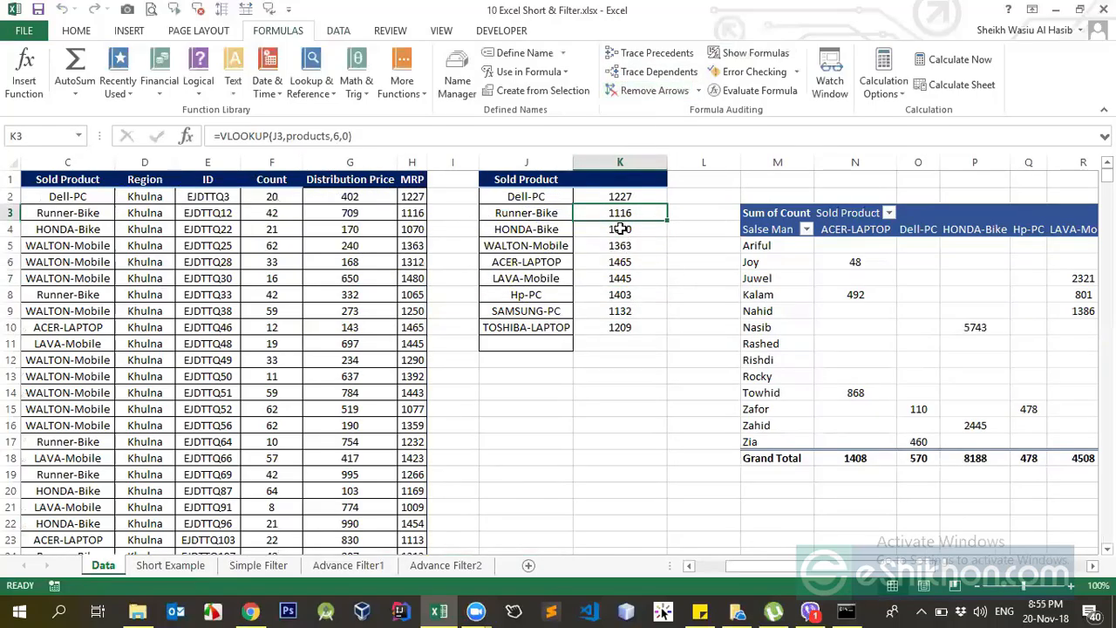
Trace K4's precedents again, clear the arrows, and examine the Remove Arrows options with K2 selected.
left_click(639, 53)
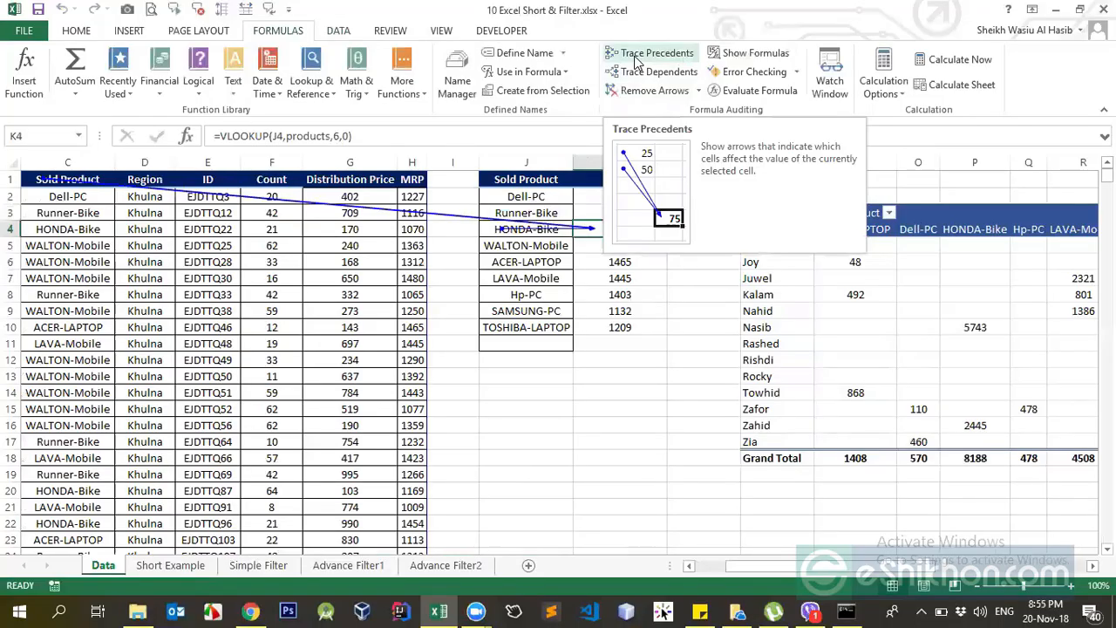
left_click(652, 91)
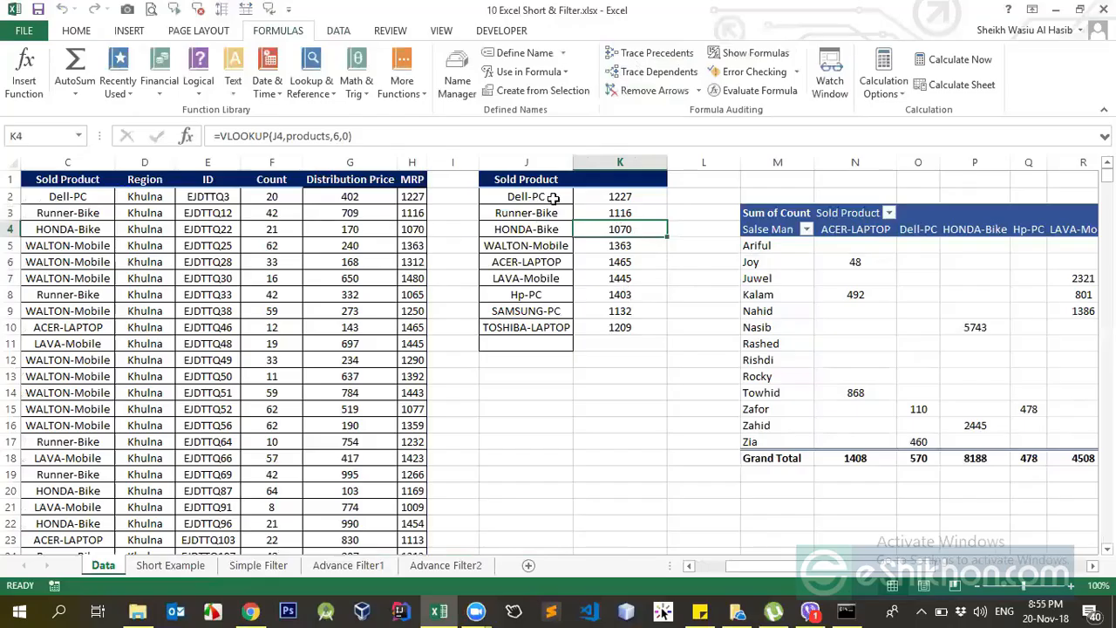
left_click(630, 197)
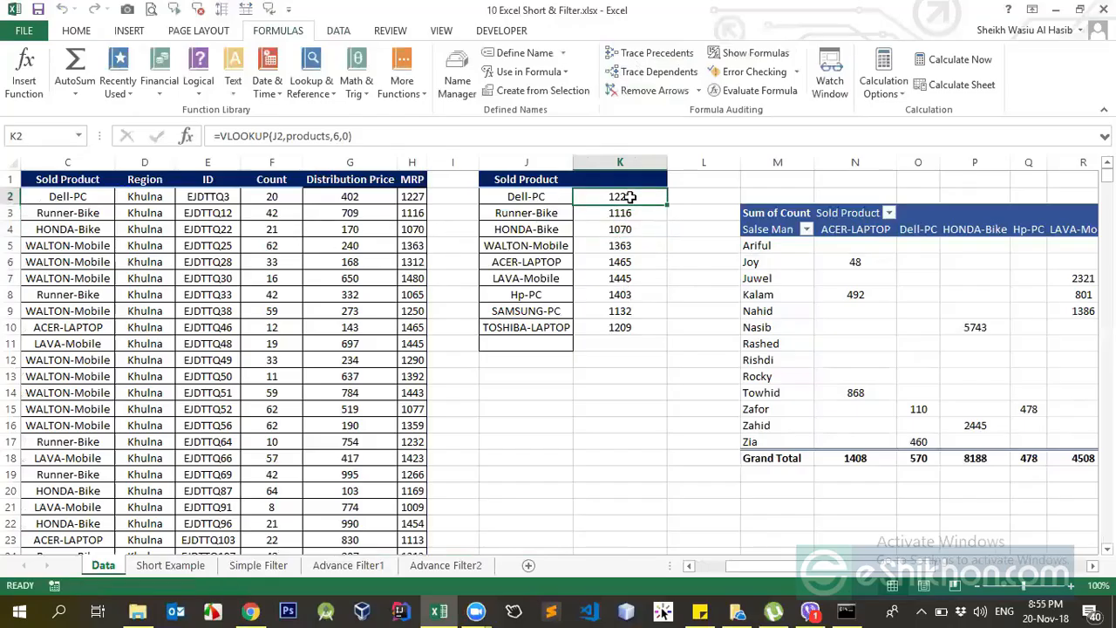
left_click(655, 92)
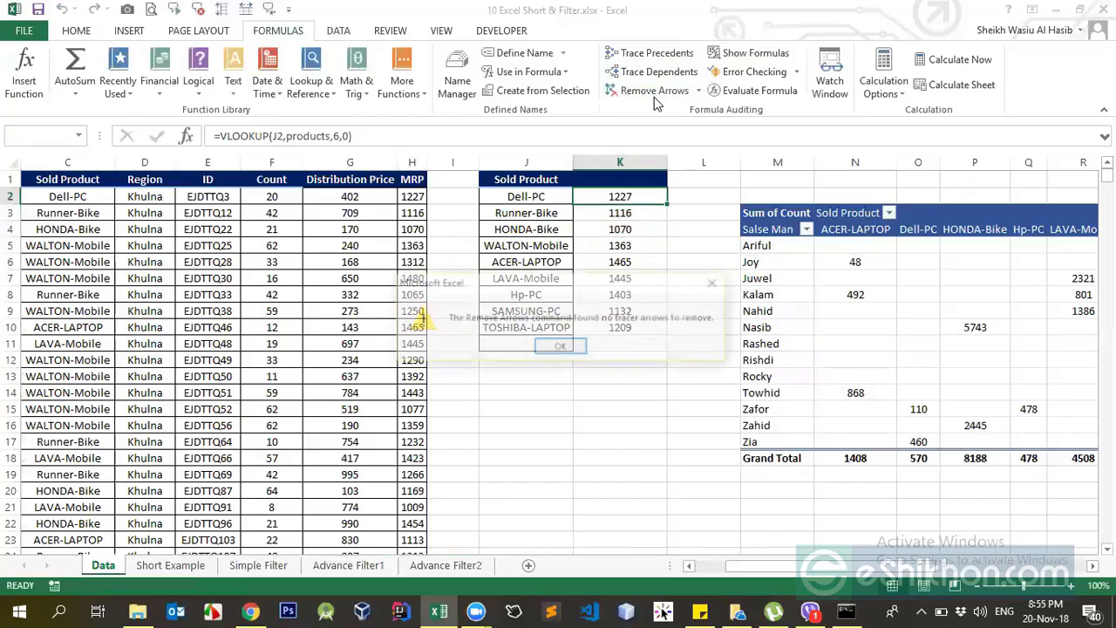
left_click(563, 347)
left_click(699, 90)
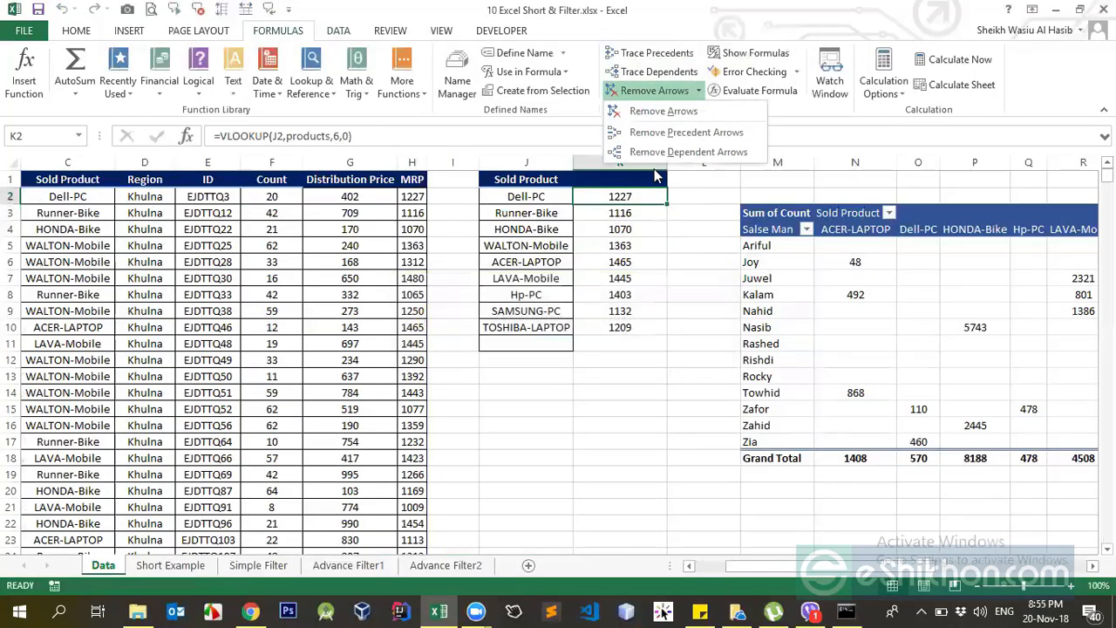
left_click(588, 238)
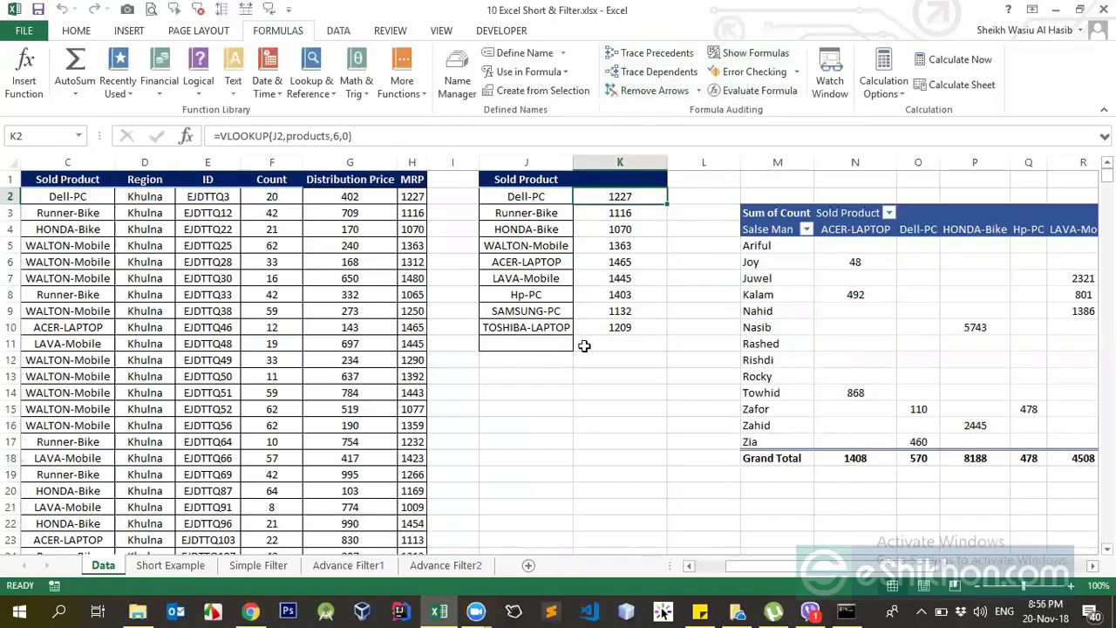
left_click(554, 261)
left_click(599, 327)
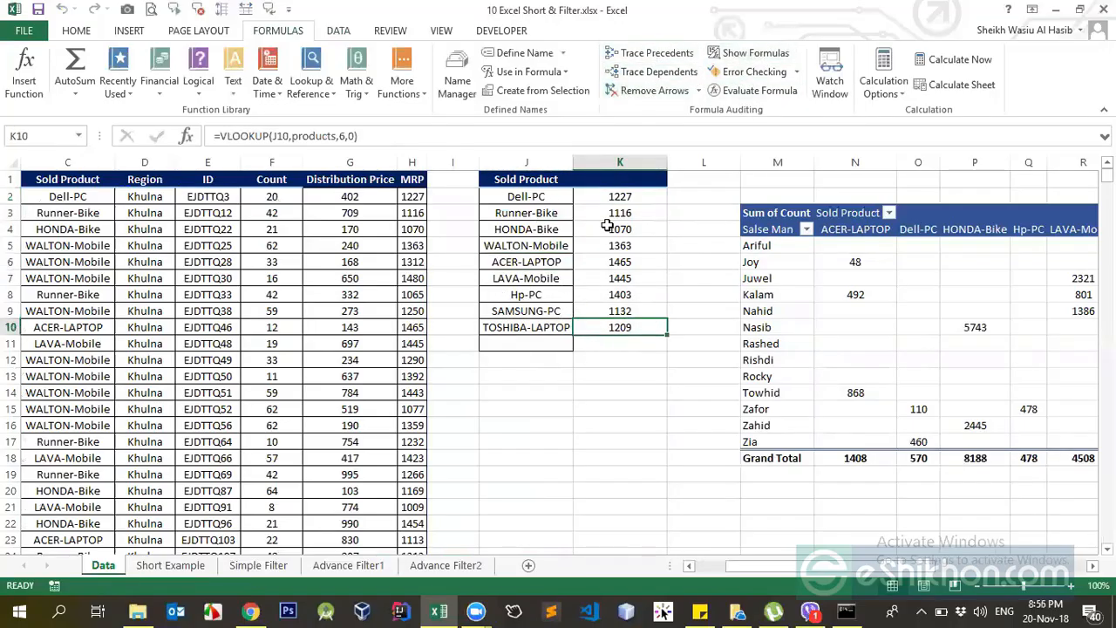
left_click(597, 210)
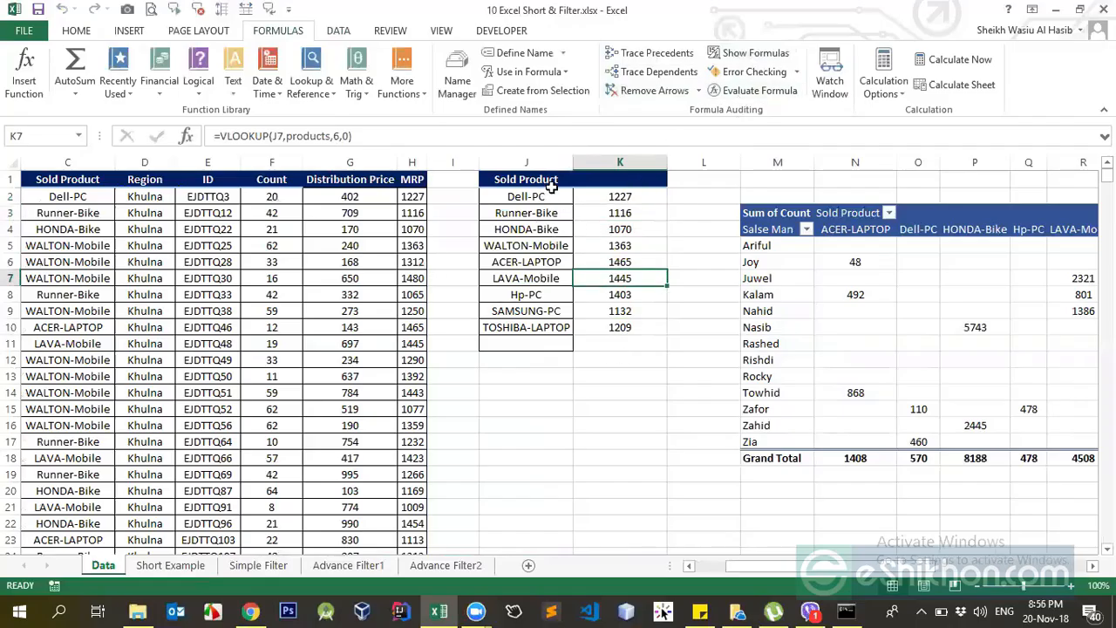
left_click_drag(526, 180, 643, 326)
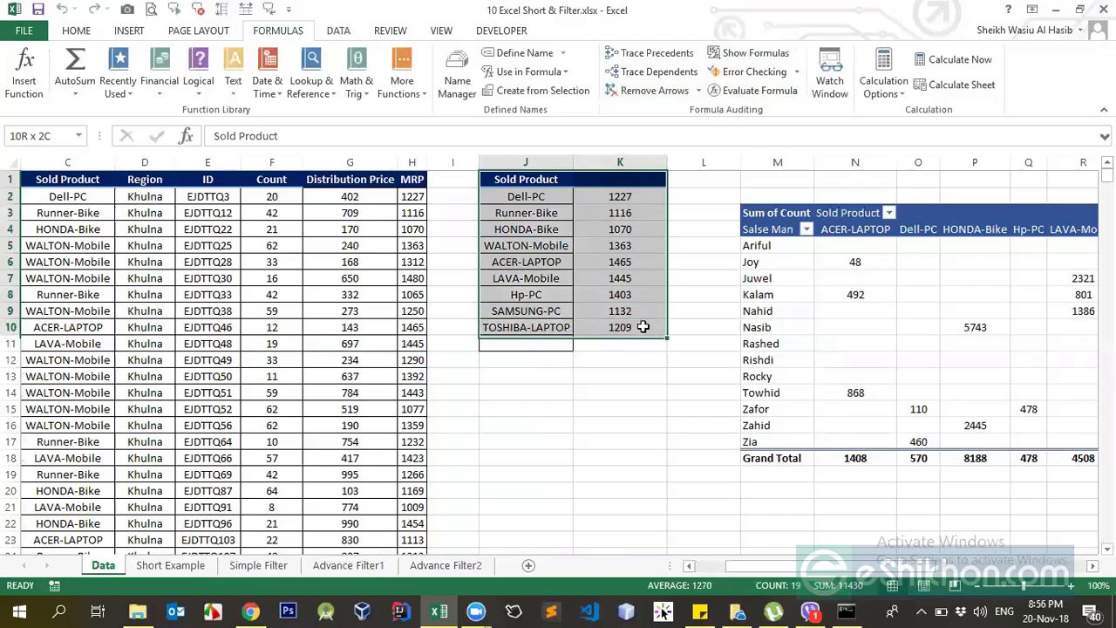
left_click(83, 32)
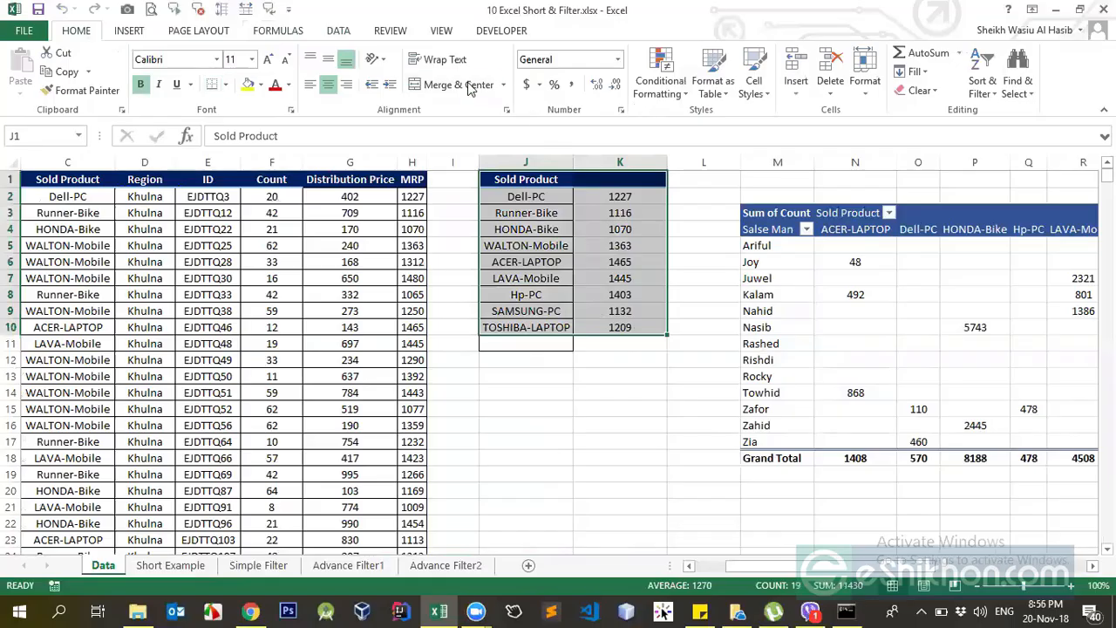
left_click(278, 35)
left_click(488, 303)
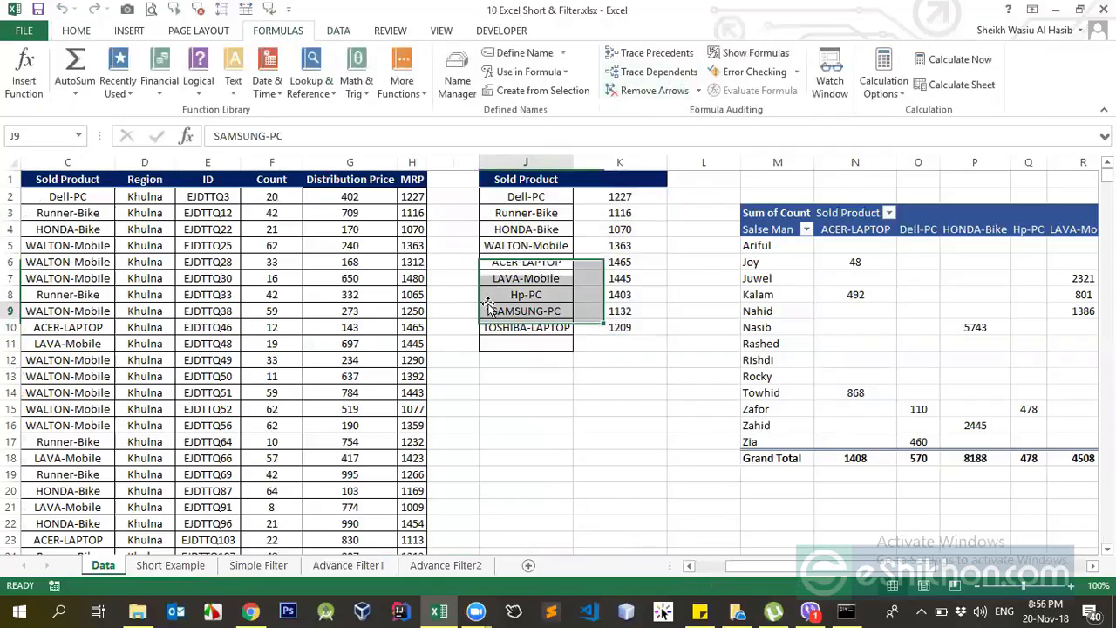
Delete columns J and K with the Sold Product list and its lookup formulas from the Data sheet.
left_click(415, 248)
left_click(619, 197)
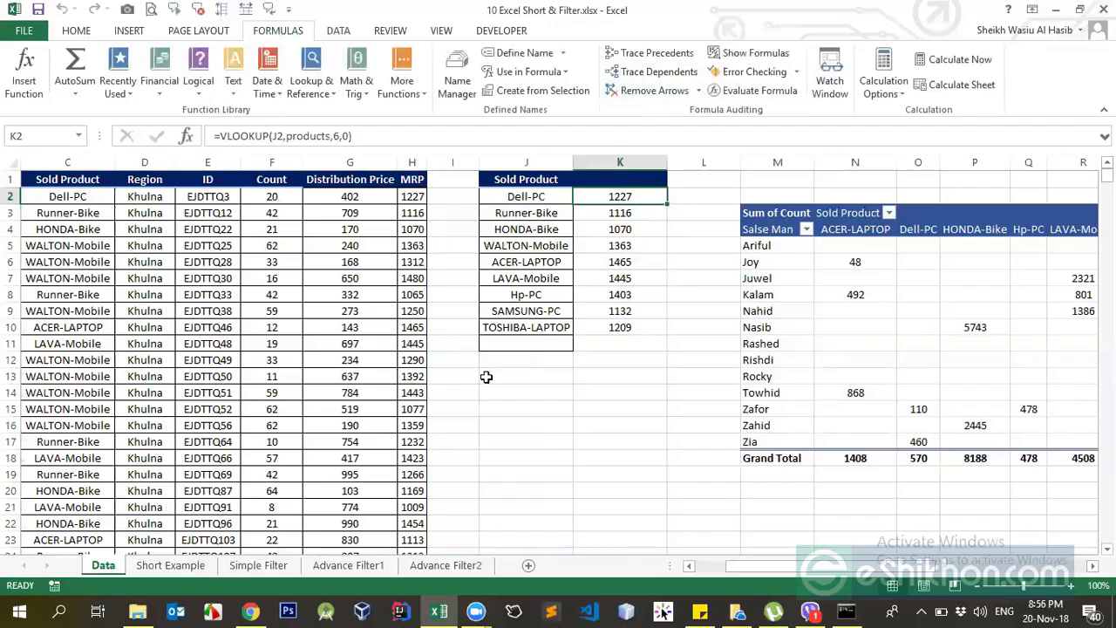
left_click(526, 295)
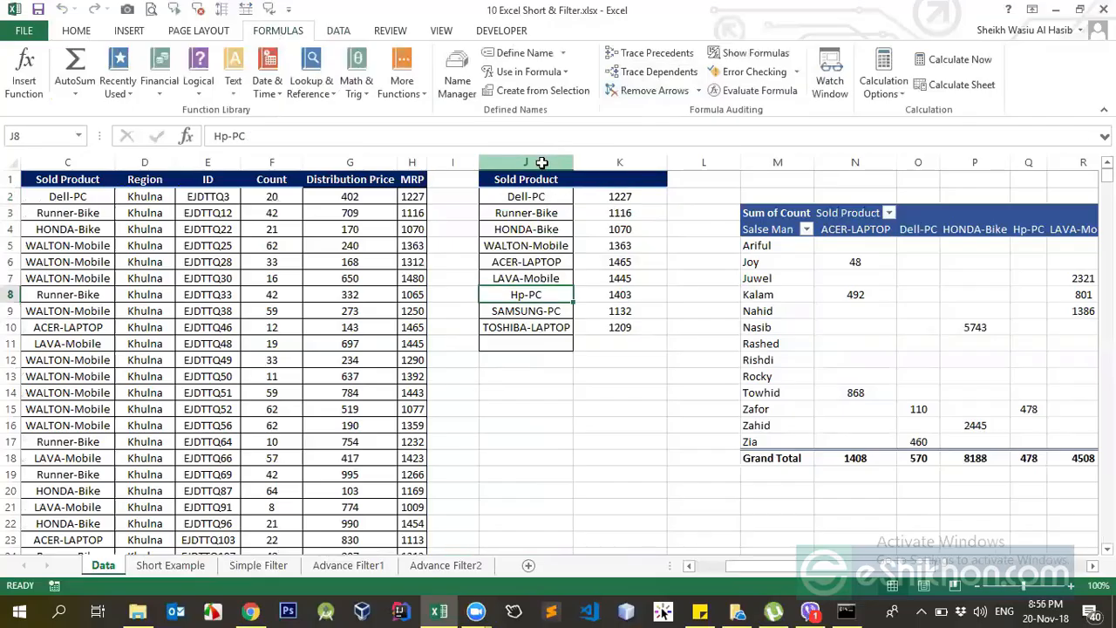
left_click_drag(526, 162, 641, 161)
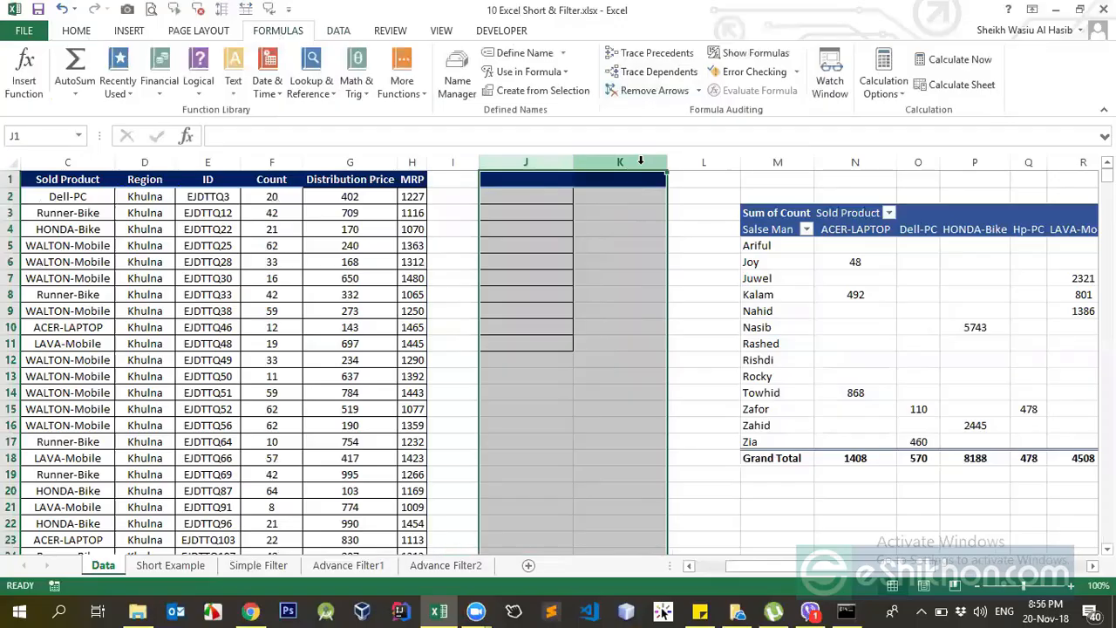
key("ctrl+minus")
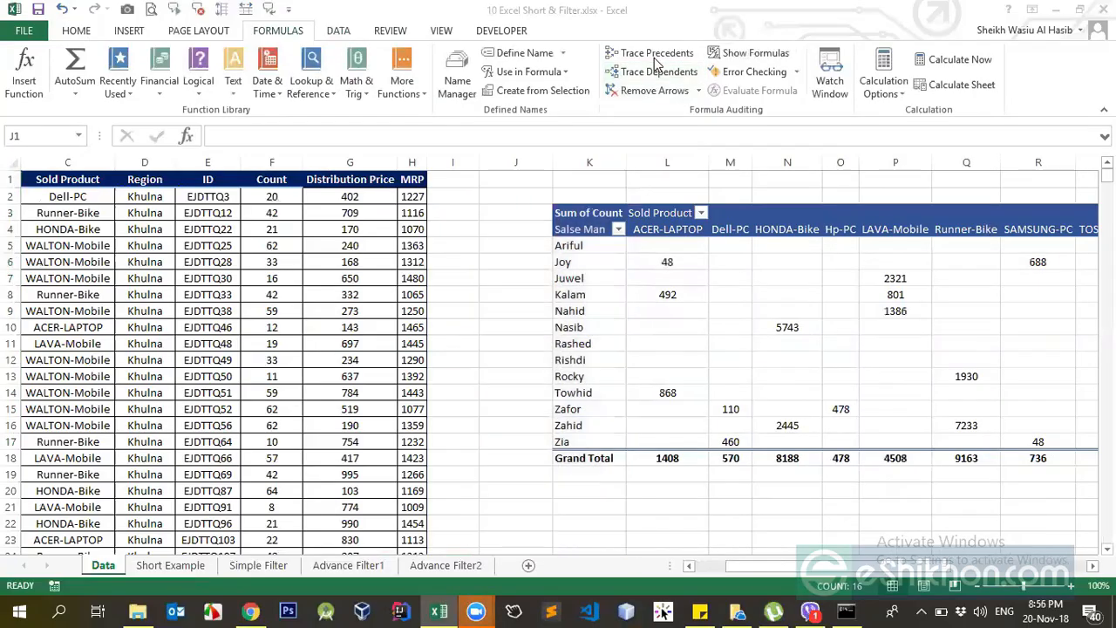
Close the 10 Excel Short & Filter.xlsx workbook without saving the changes.
left_click(406, 376)
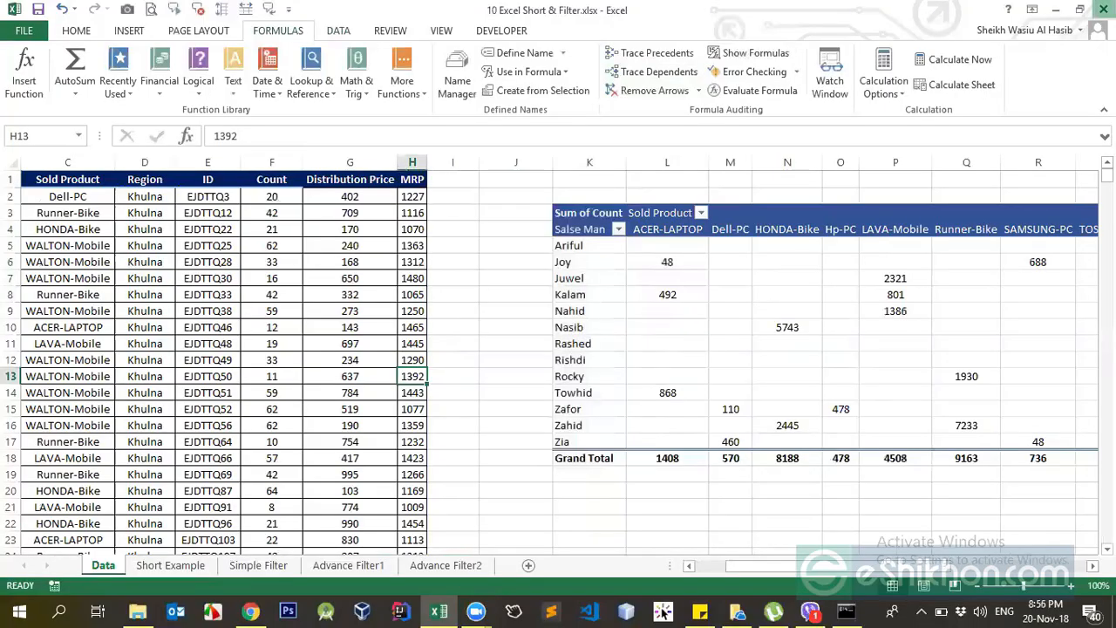
left_click(1104, 9)
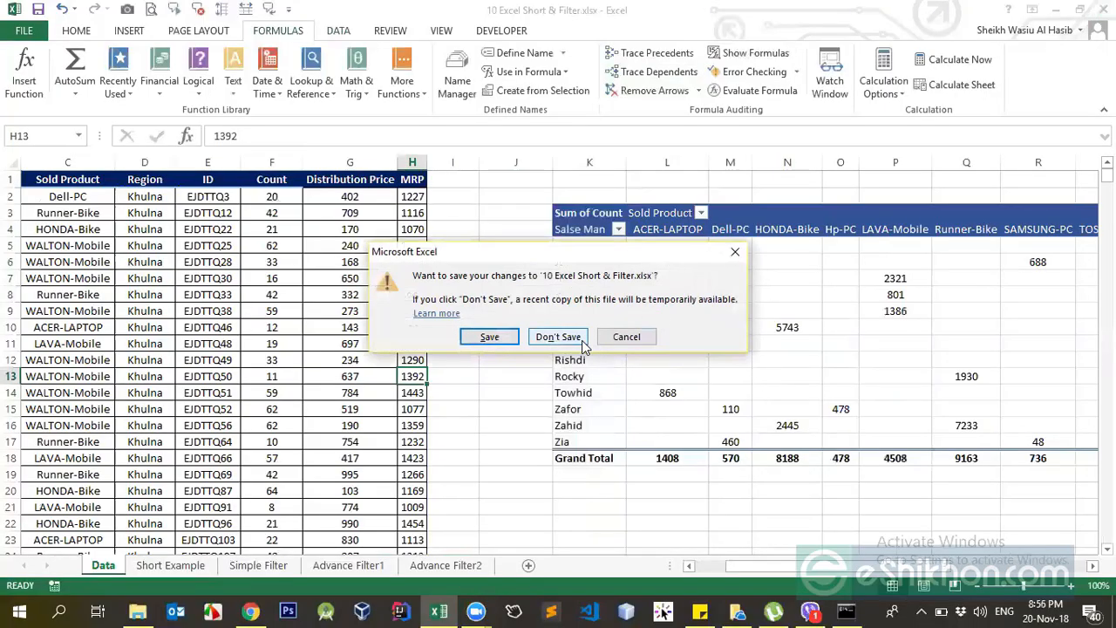
left_click(582, 343)
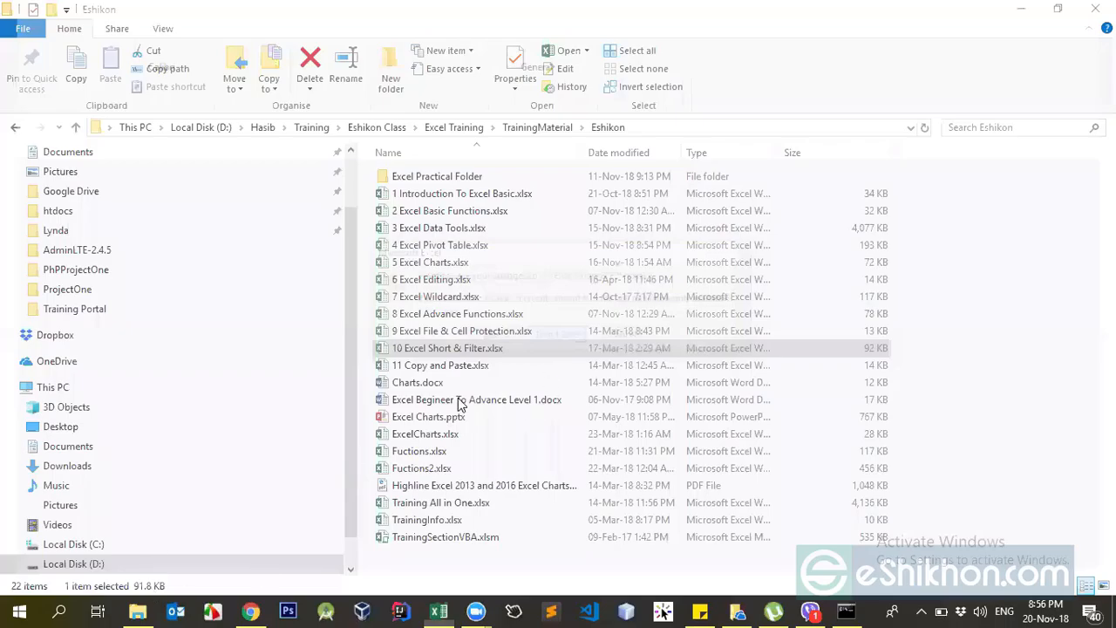
Open the 5 Excel Charts.xlsx workbook from the Eshikon folder in File Explorer.
left_click(463, 331)
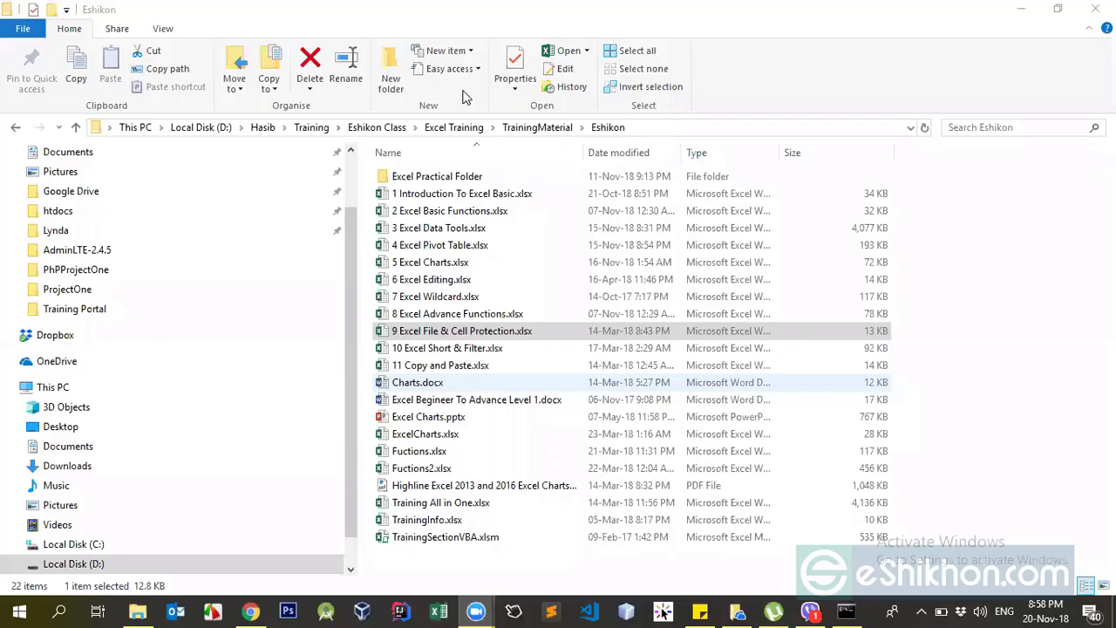
left_click(461, 314)
left_click(461, 331)
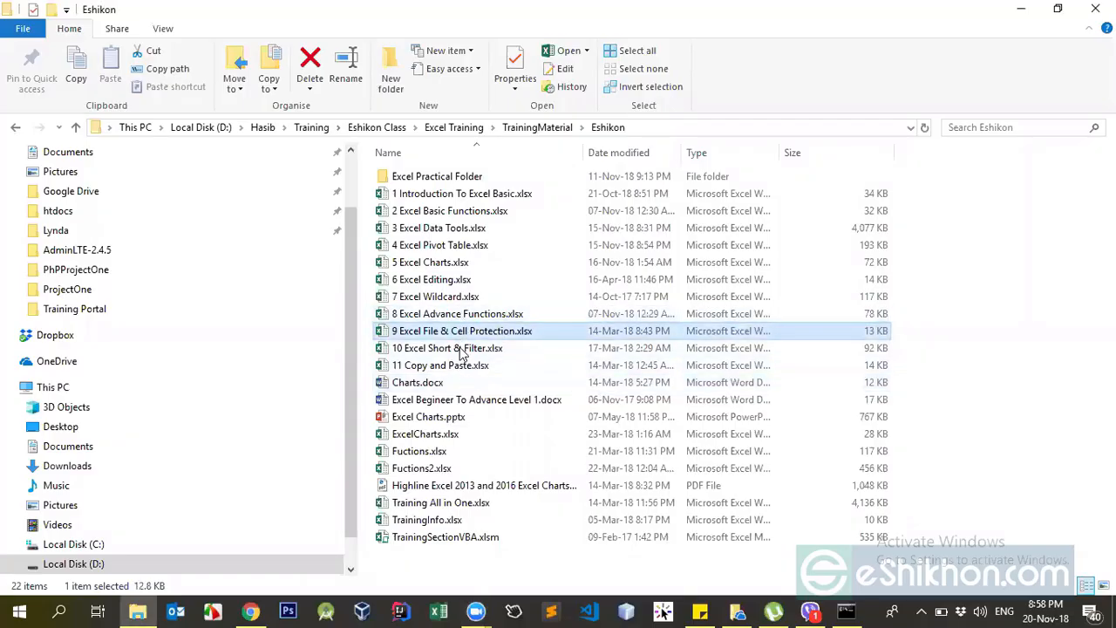
double_click(430, 264)
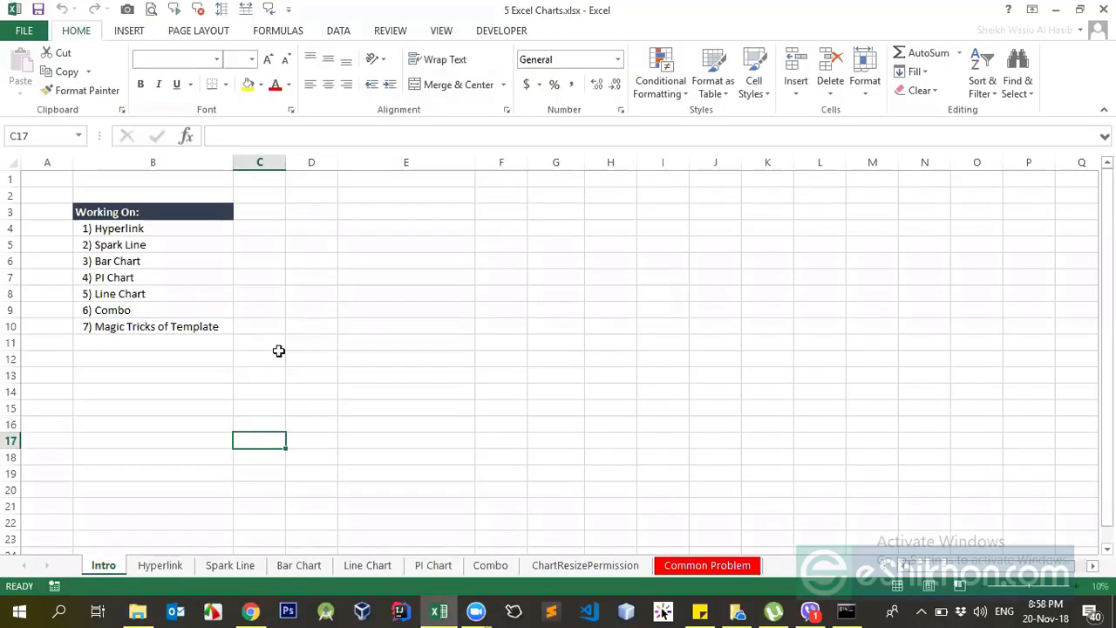
Look through the Hyperlink, Intro, Spark Line and Bar Chart sheets, then return to the Hyperlink sheet.
left_click(166, 567)
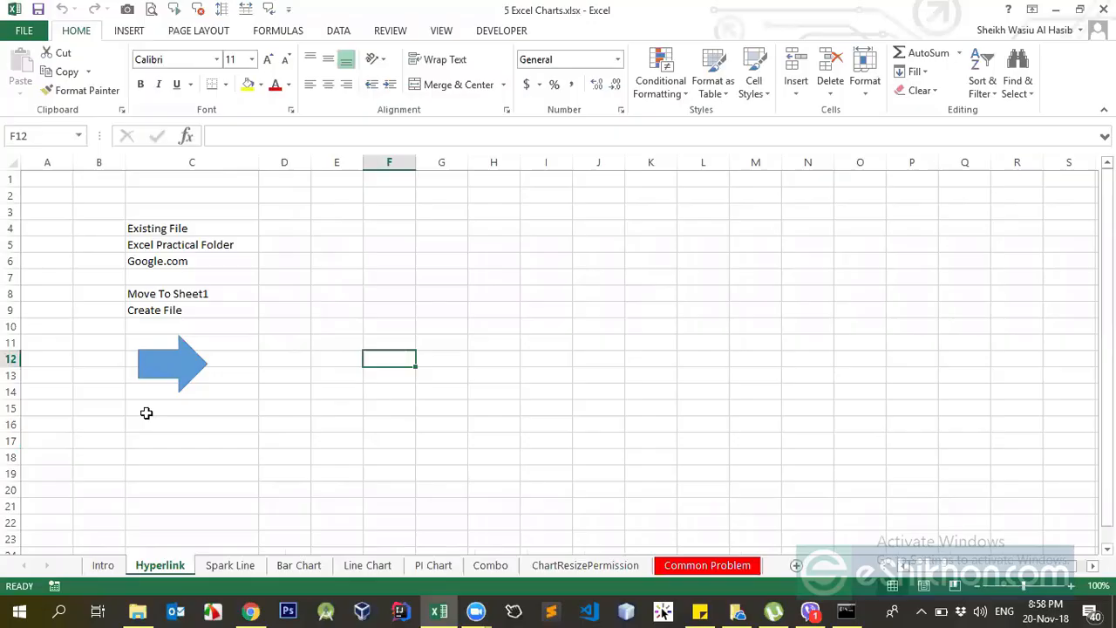
left_click(106, 568)
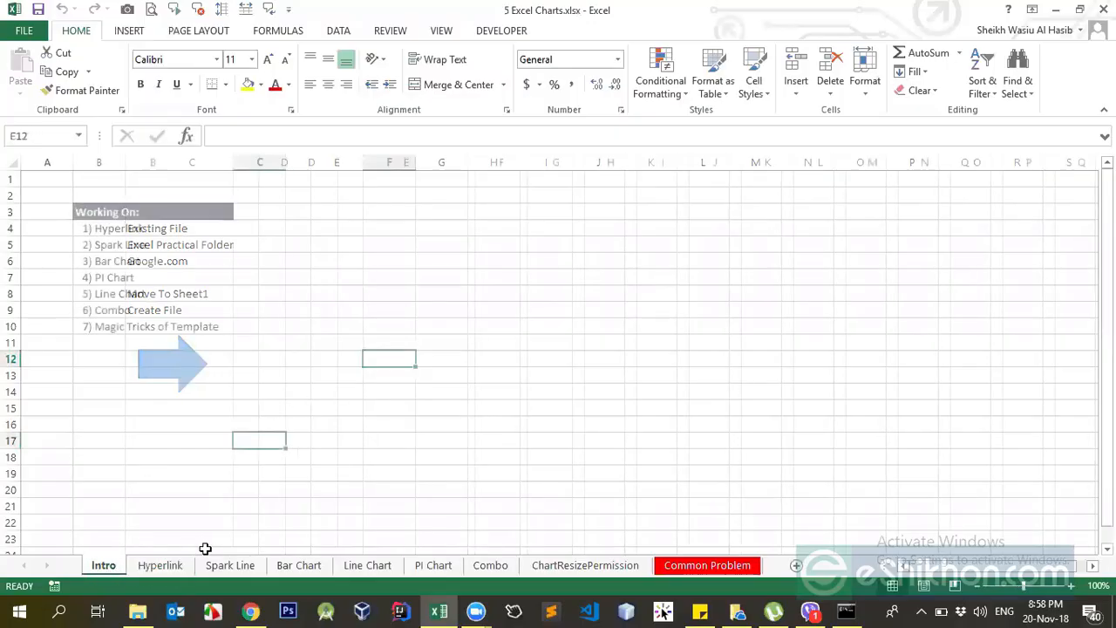
left_click(179, 569)
left_click(216, 568)
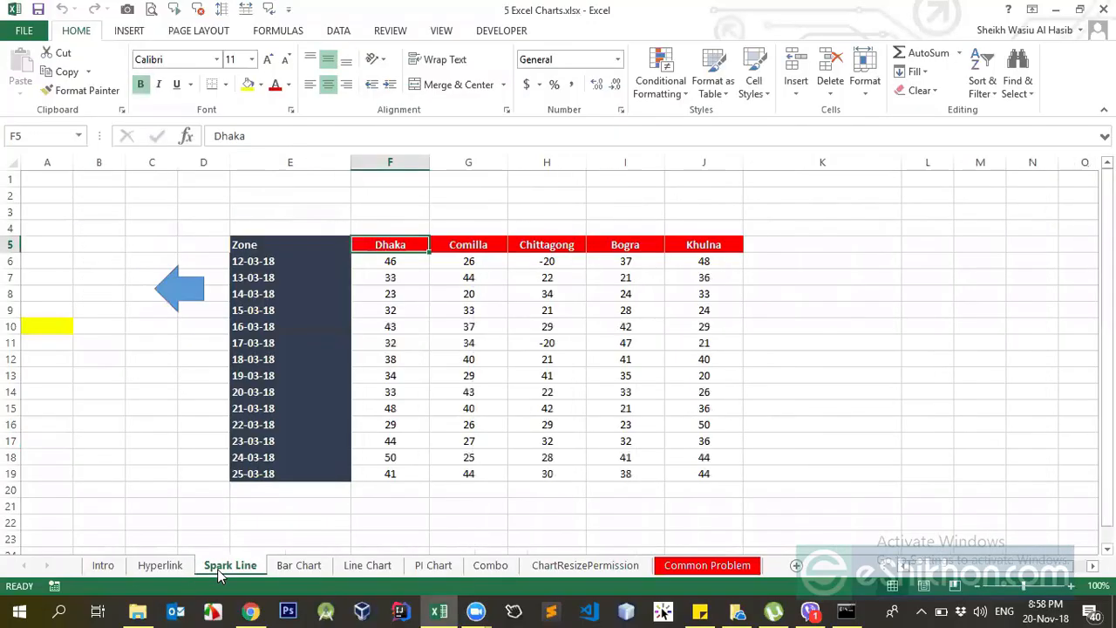
left_click(392, 390)
left_click(301, 569)
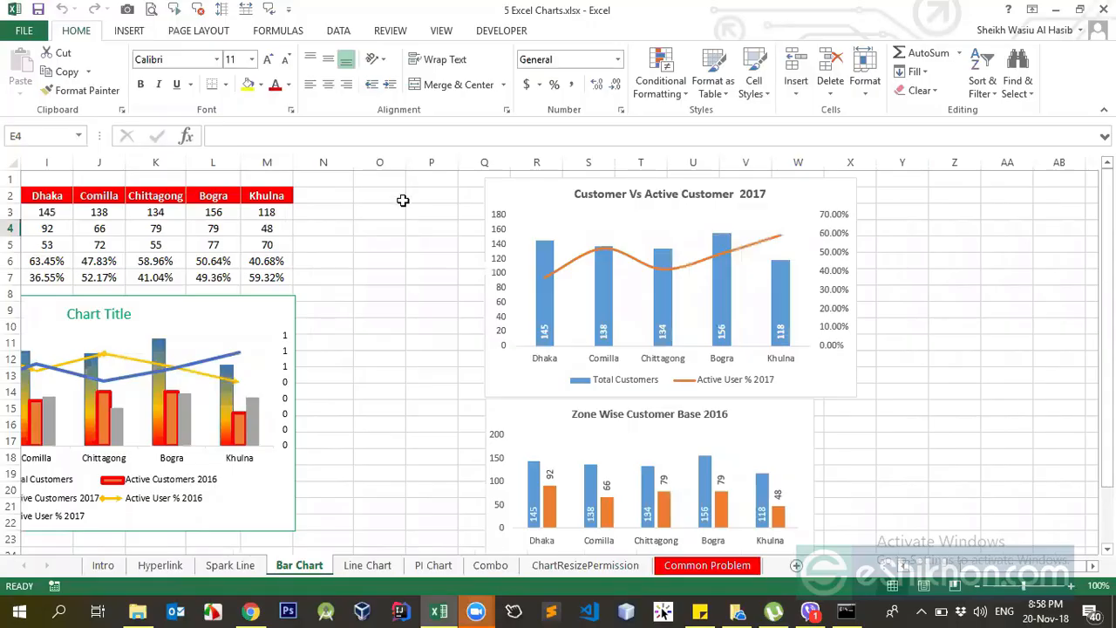
left_click(160, 565)
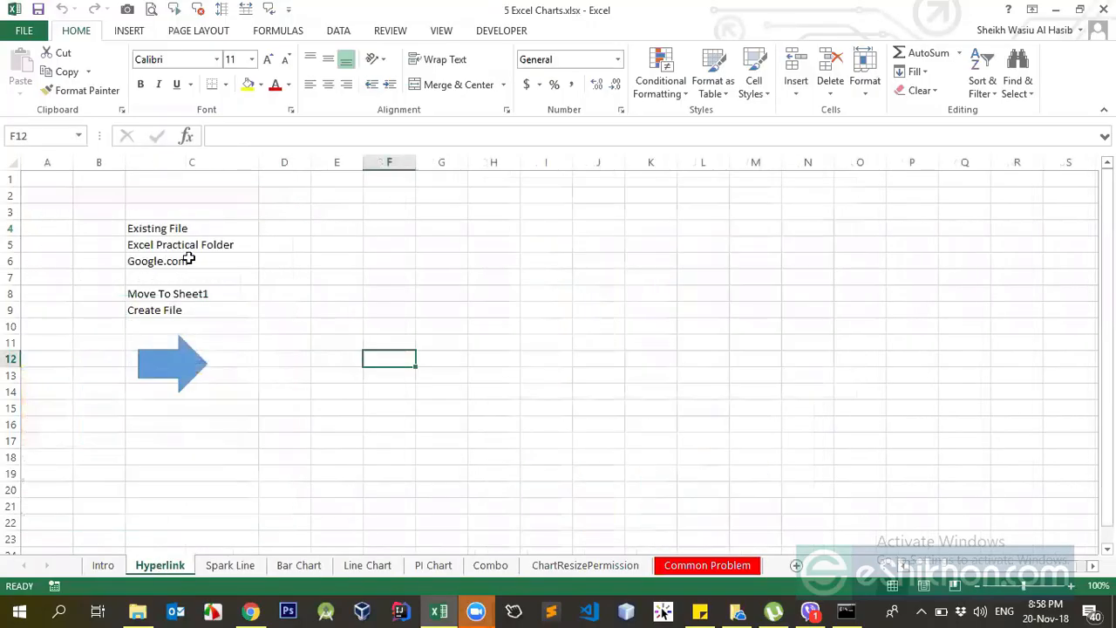
left_click(180, 367)
left_click(294, 406)
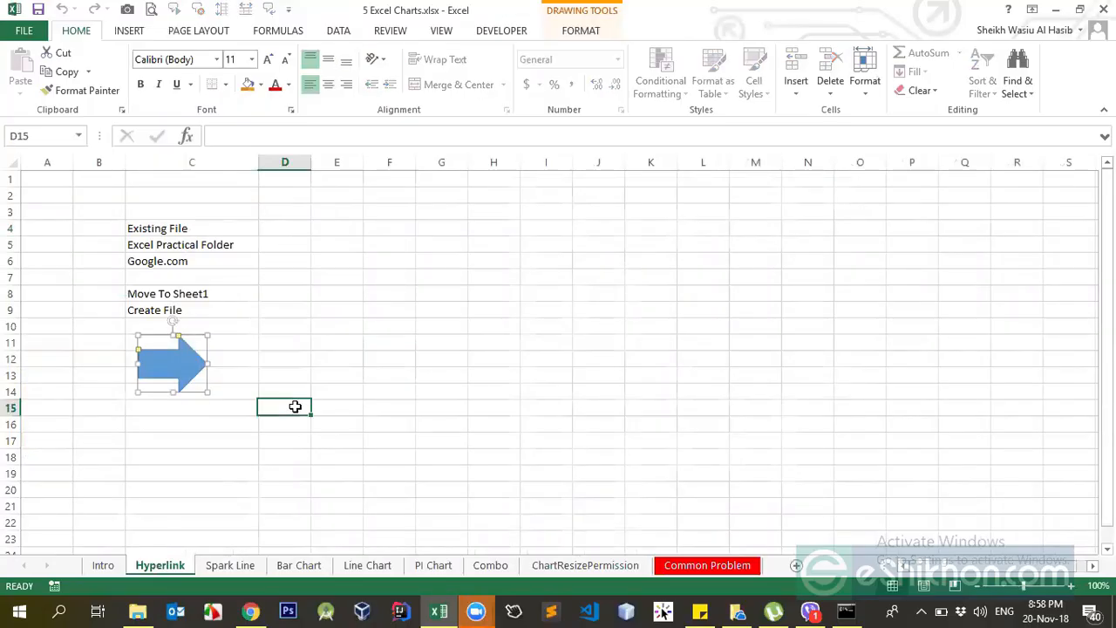
left_click(159, 366)
left_click(364, 374)
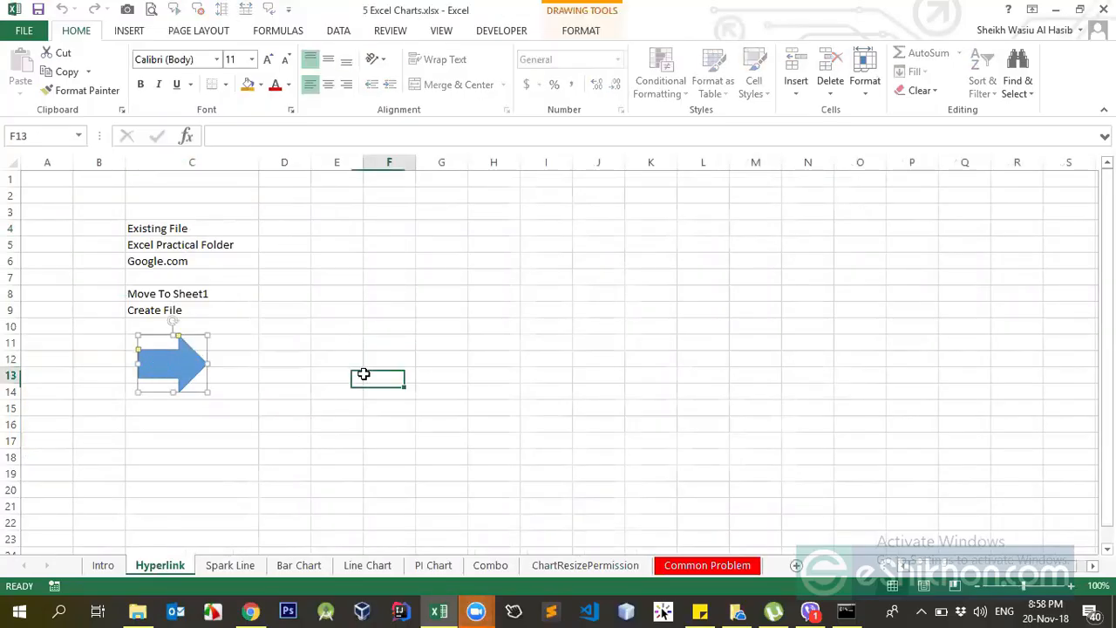
left_click(288, 260)
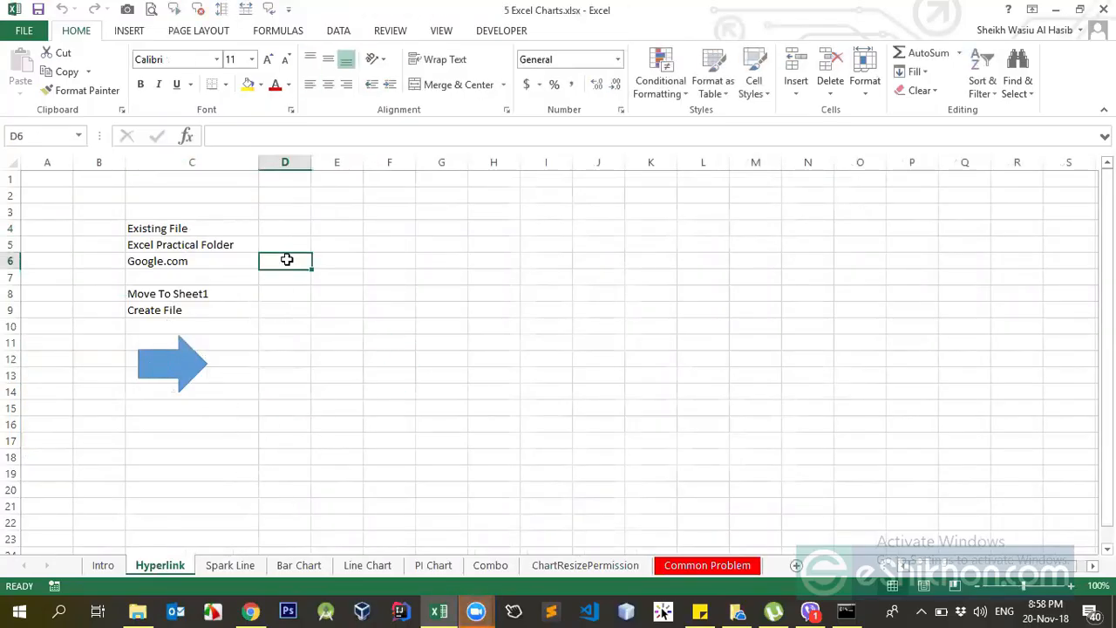
Widen column F on the Hyperlink sheet and select the range F4:F11.
left_click_drag(366, 207, 374, 378)
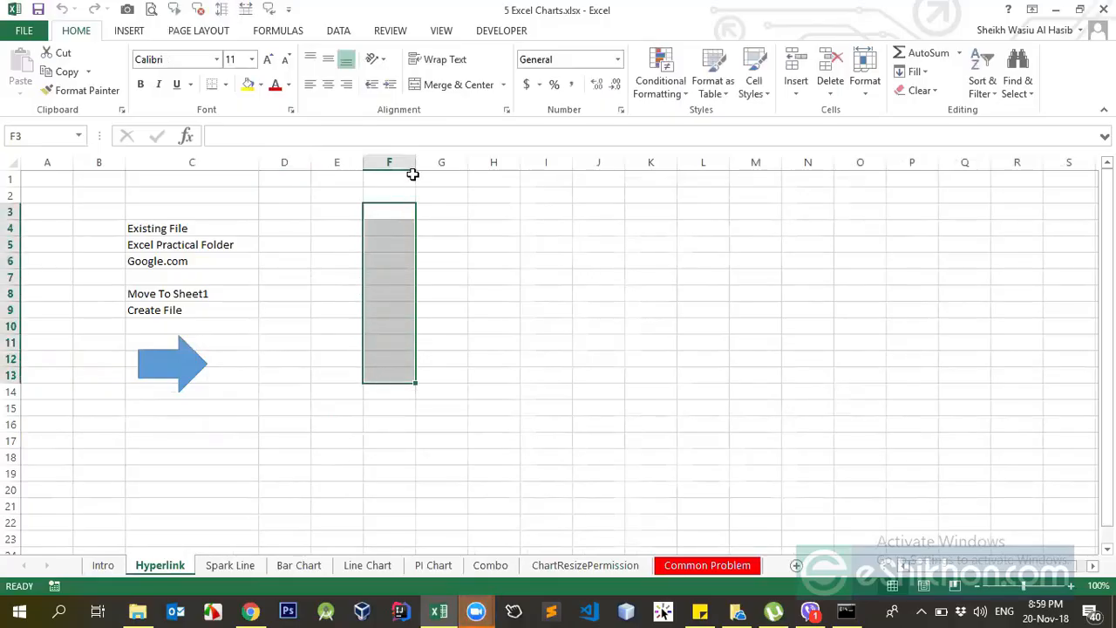
left_click_drag(416, 162, 453, 163)
left_click(404, 266)
left_click(669, 321)
left_click(390, 248)
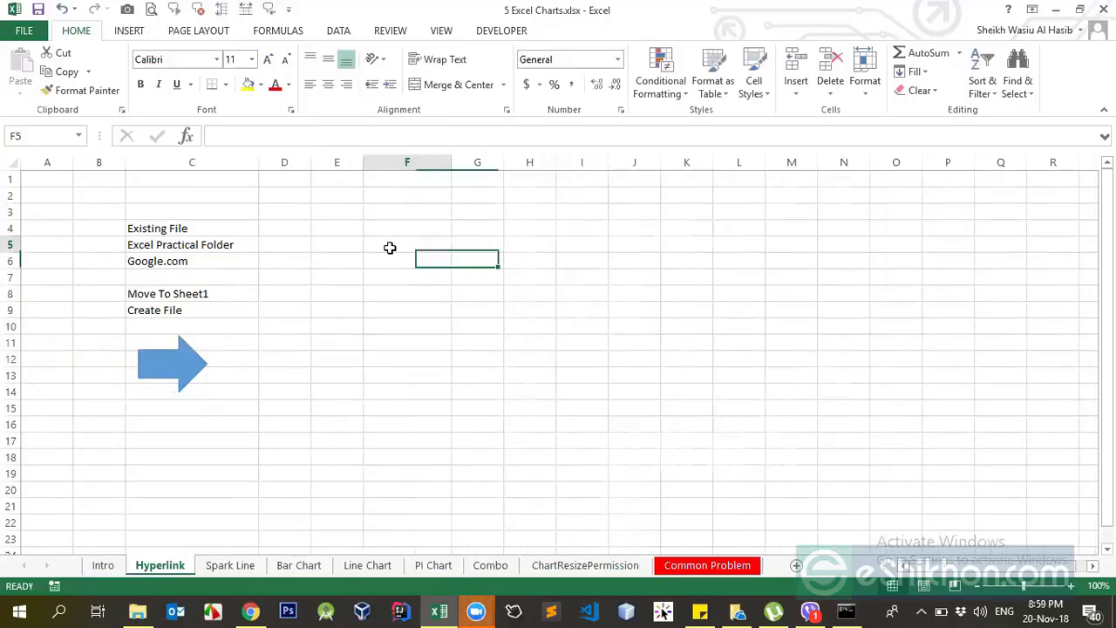
left_click(648, 280)
left_click(375, 289)
left_click_drag(407, 219, 413, 344)
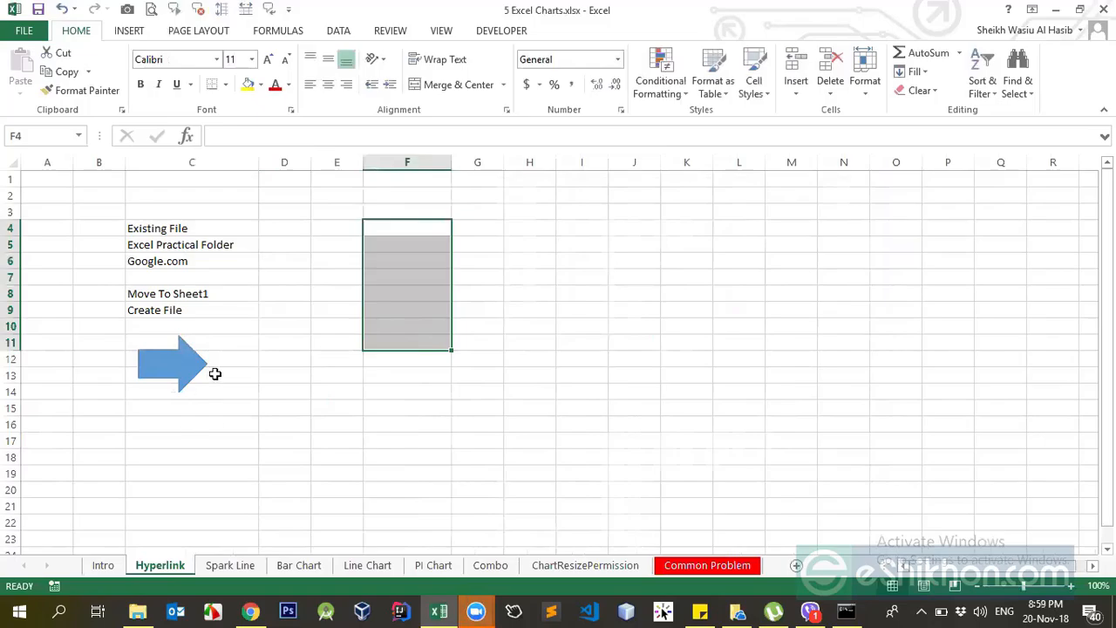
Add a hyperlink to the Move To Sheet1 cell in C8 that opens the existing file 4 Excel Pivot Table.xlsx.
left_click(294, 323)
left_click(214, 308)
left_click(213, 293)
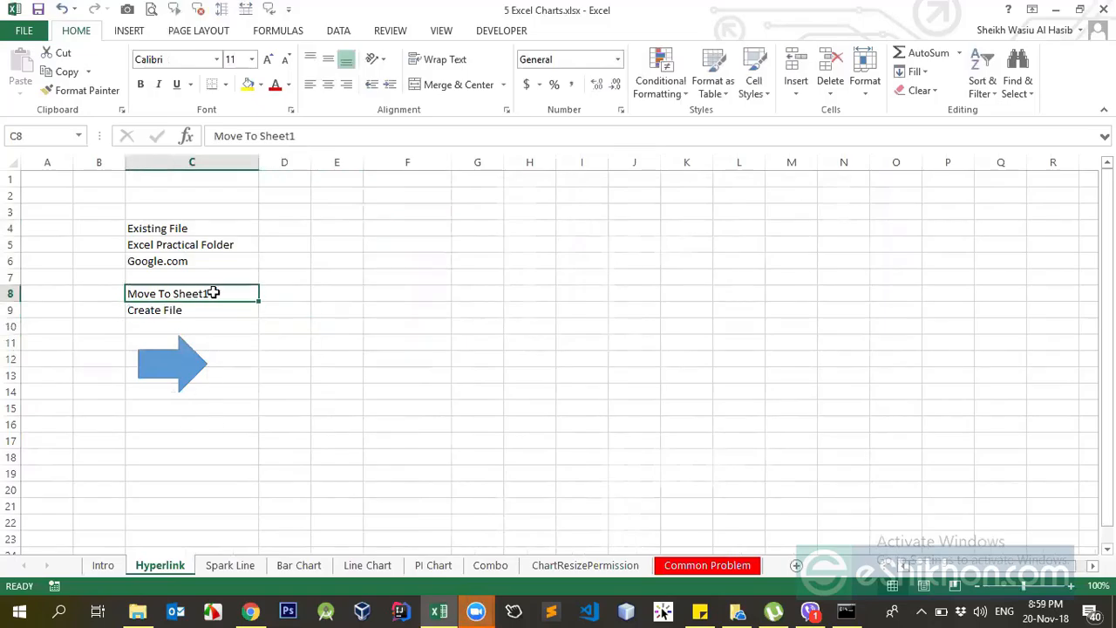
right_click(214, 294)
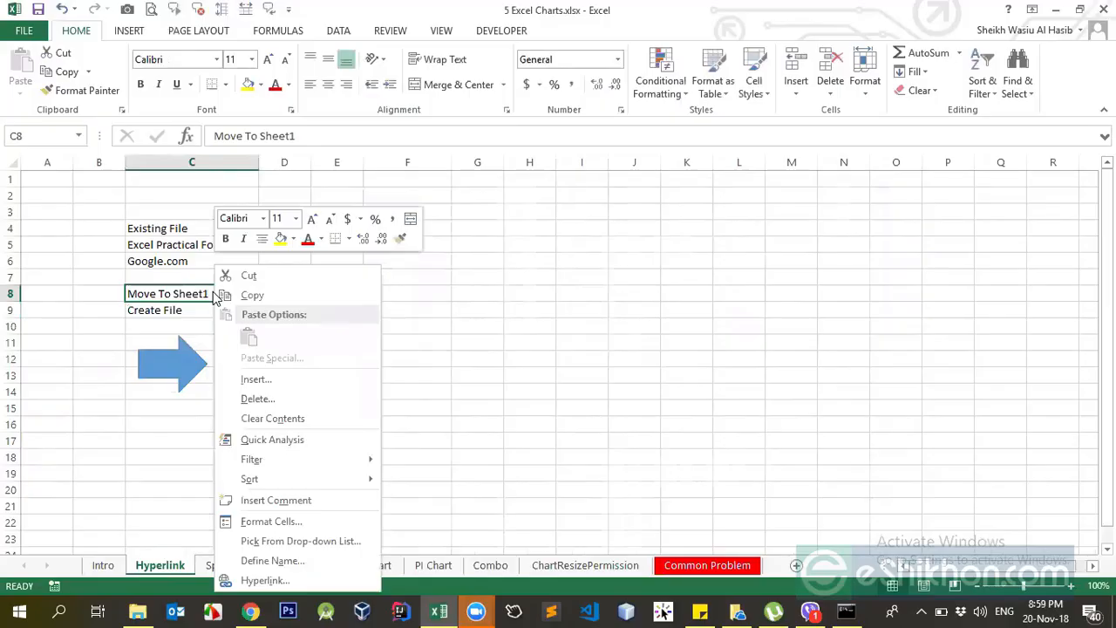
left_click(266, 581)
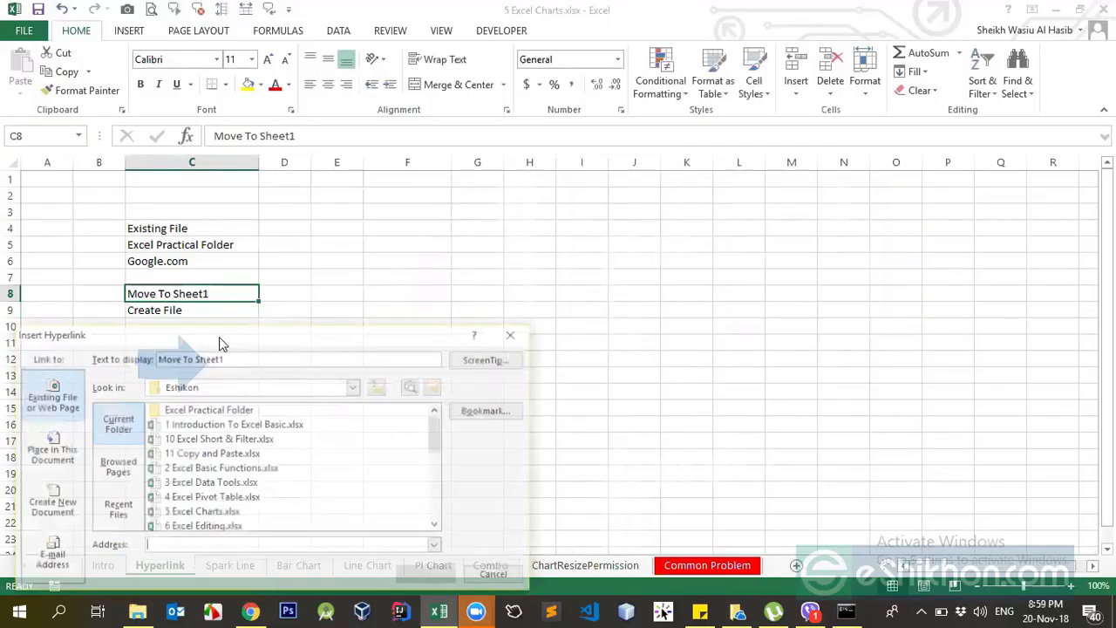
left_click_drag(275, 339, 628, 175)
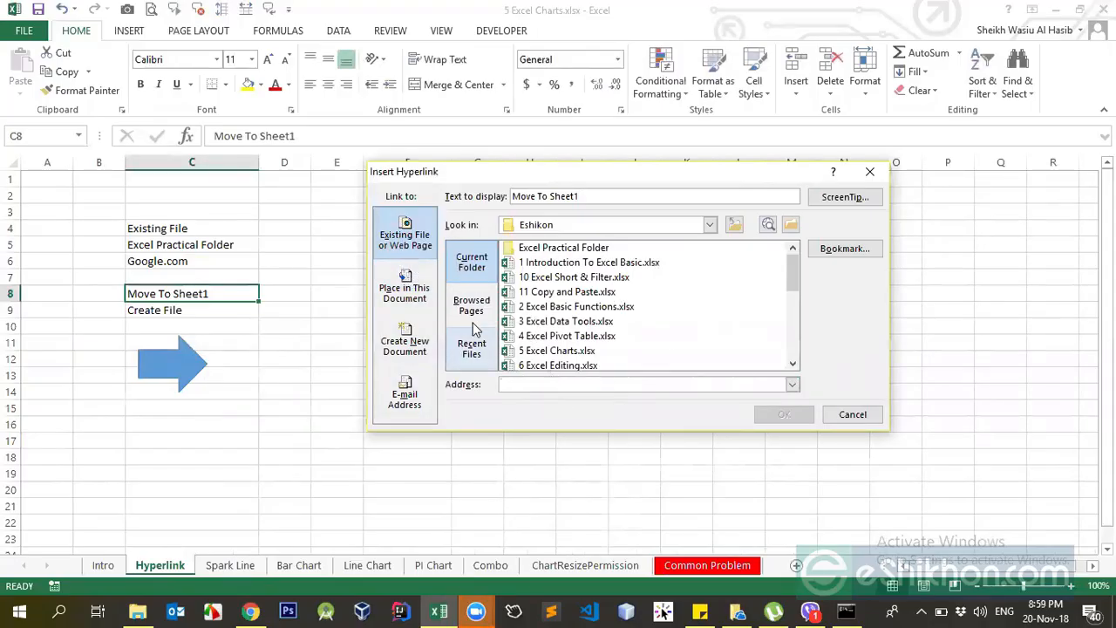
left_click(567, 337)
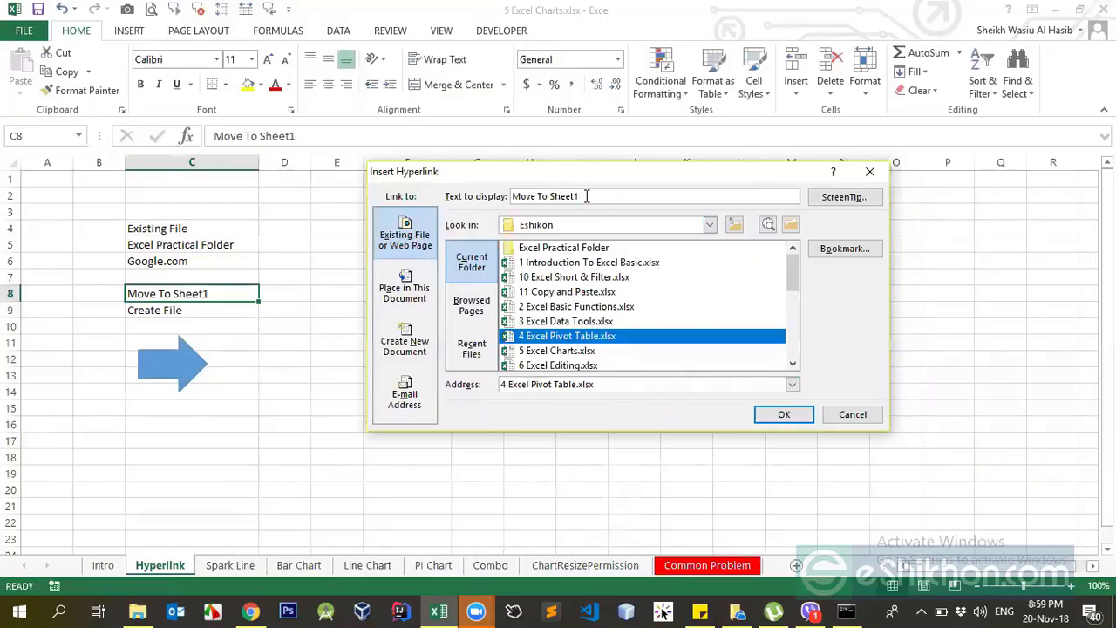
left_click(586, 196)
left_click(771, 419)
left_click(374, 297)
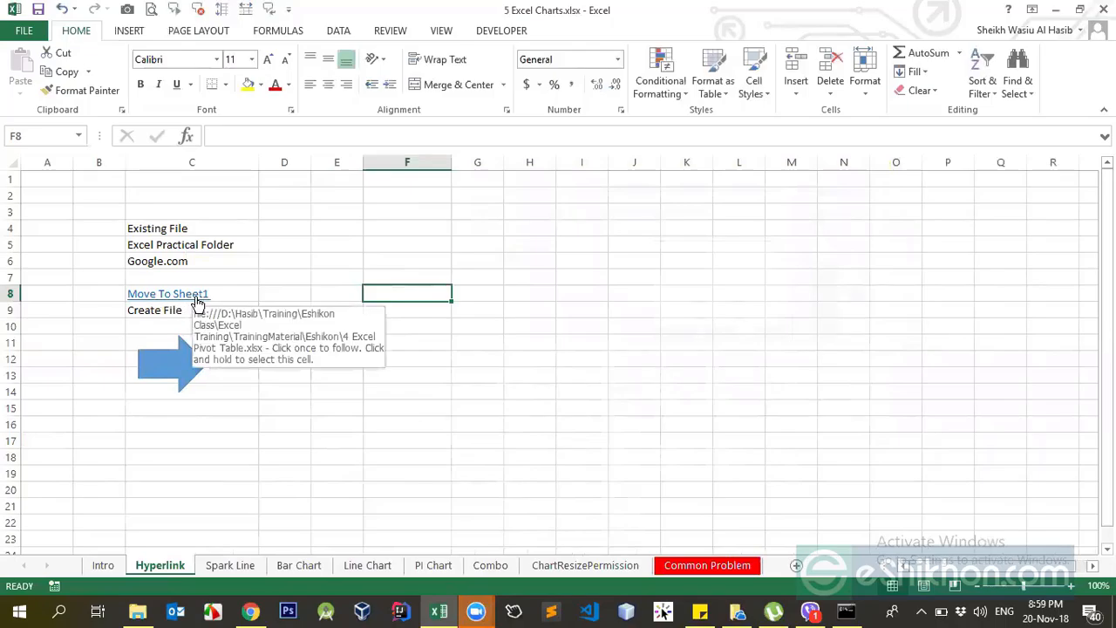
Follow the Move To Sheet1 link to check the file it opens, and close the linked workbook.
left_click(195, 297)
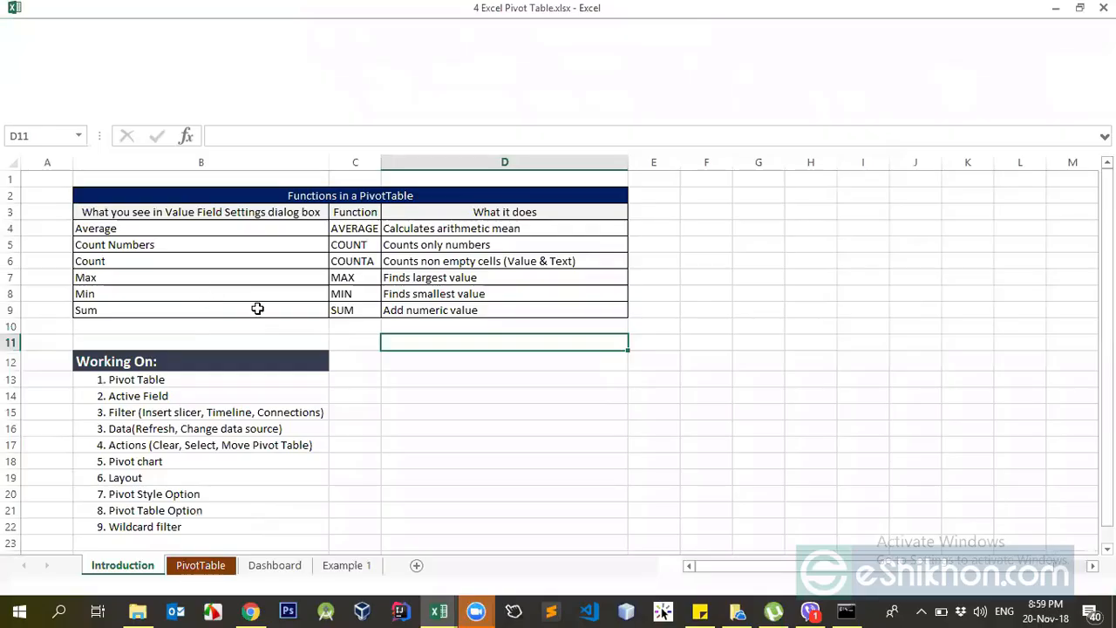
key("ctrl+shift+F1")
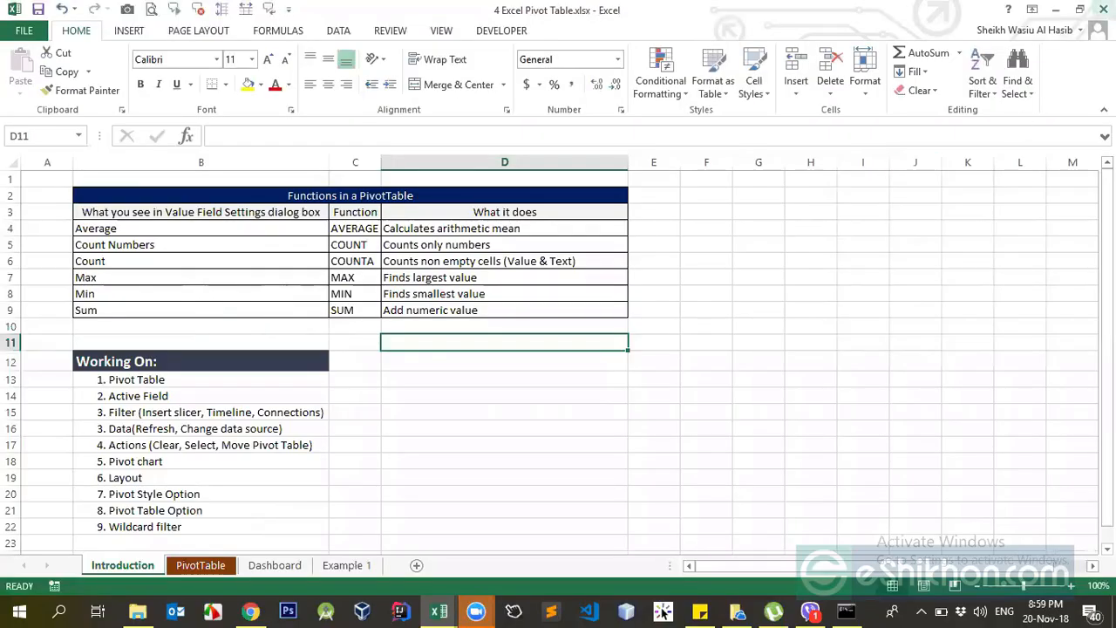
left_click(1103, 9)
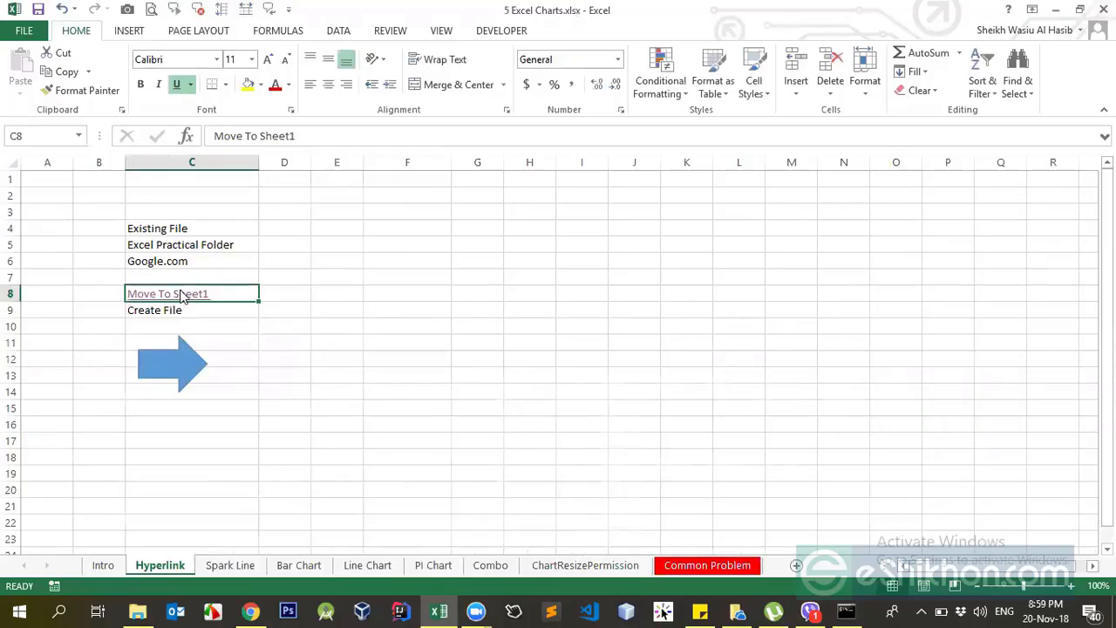
Remove the hyperlink from C8, and open the Insert Hyperlink settings for the cell without applying a link.
right_click(181, 295)
left_click(216, 581)
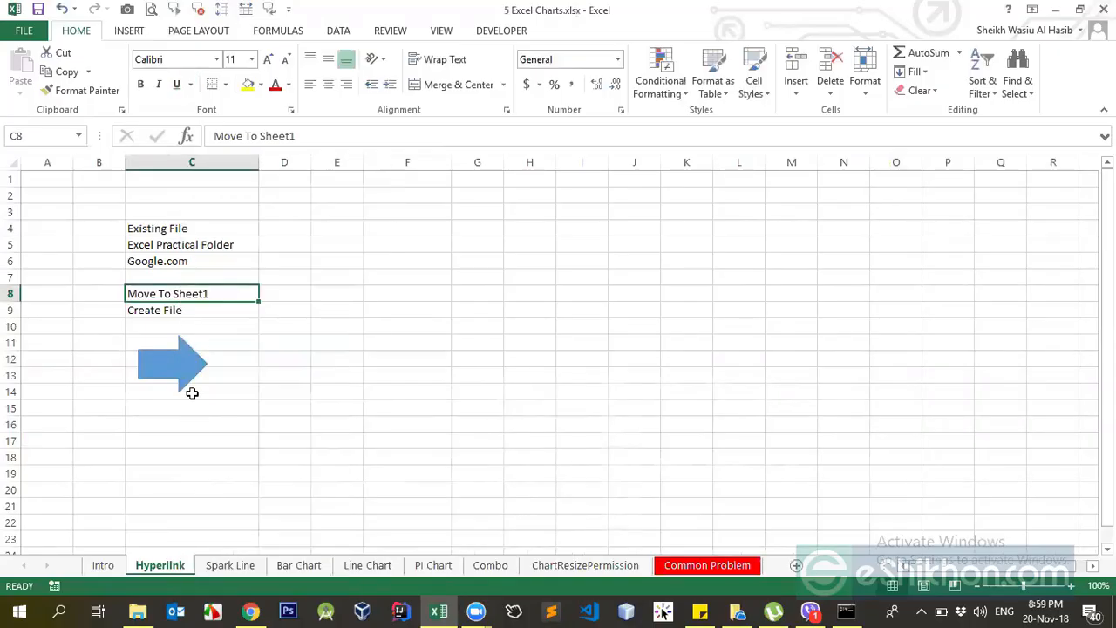
right_click(200, 293)
left_click(250, 581)
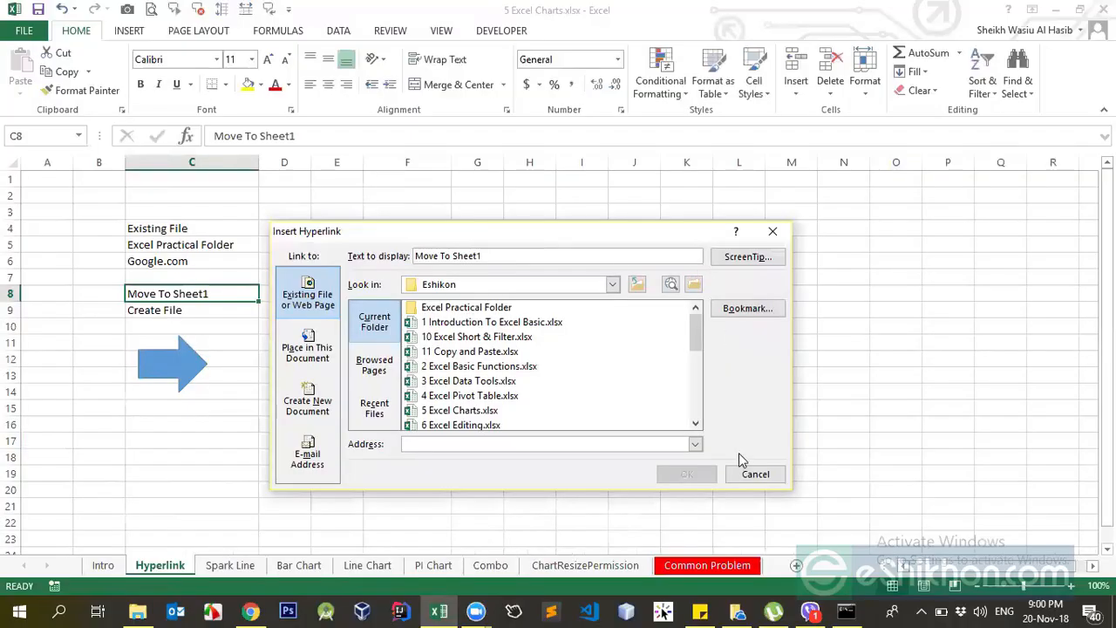
left_click(748, 471)
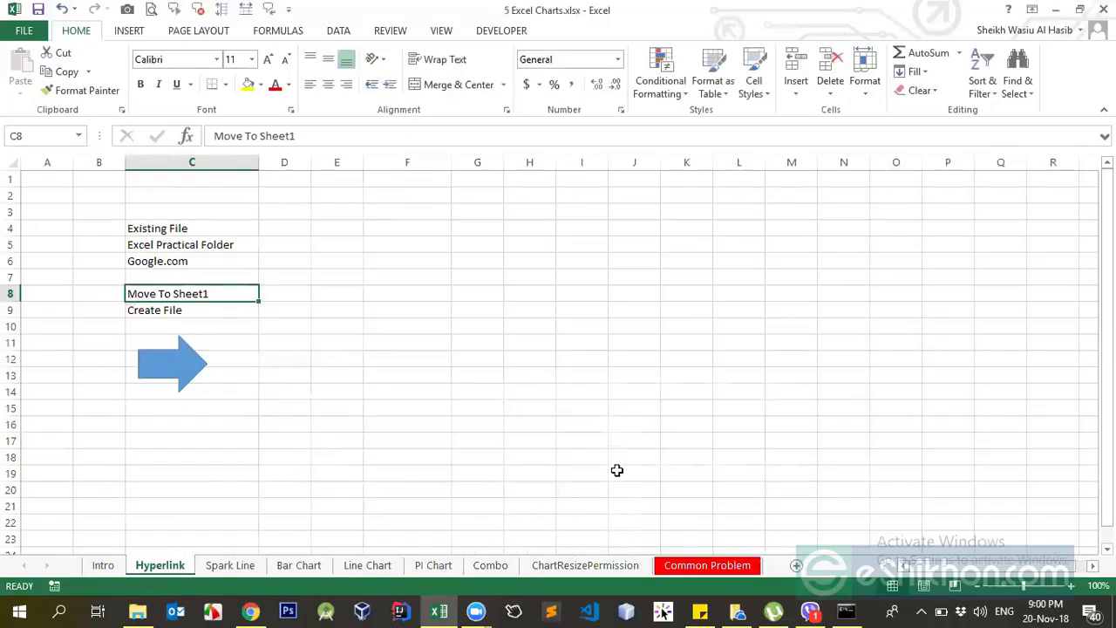
Move the blue arrow shape from below the link texts to columns E and F, around rows 6 to 9.
left_click(193, 249)
left_click(186, 228)
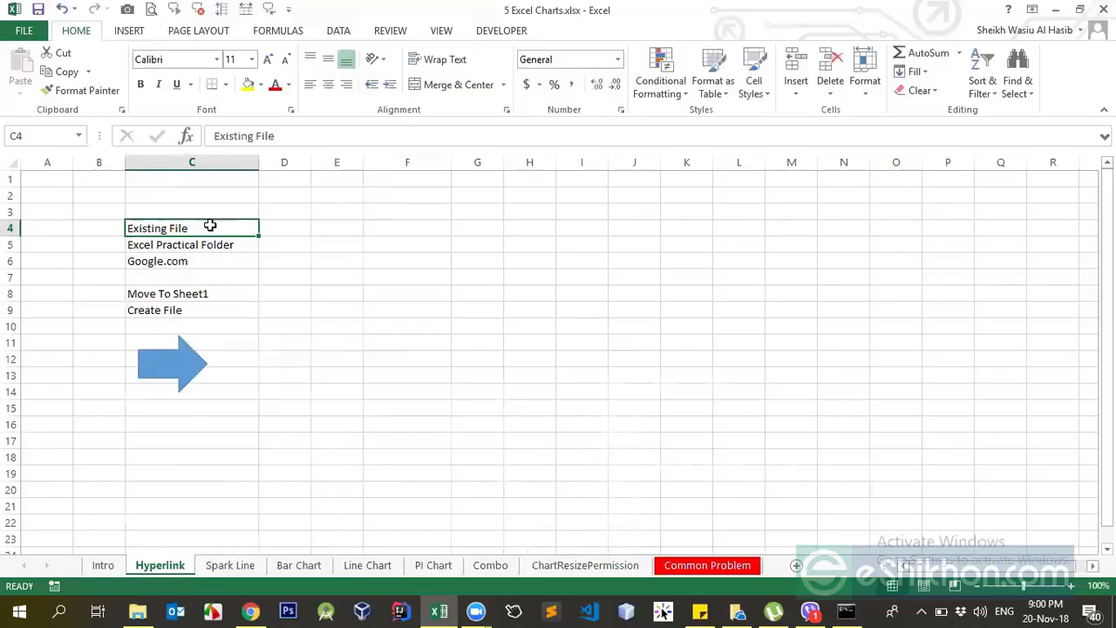
left_click_drag(179, 361, 451, 361)
left_click_drag(383, 305, 382, 304)
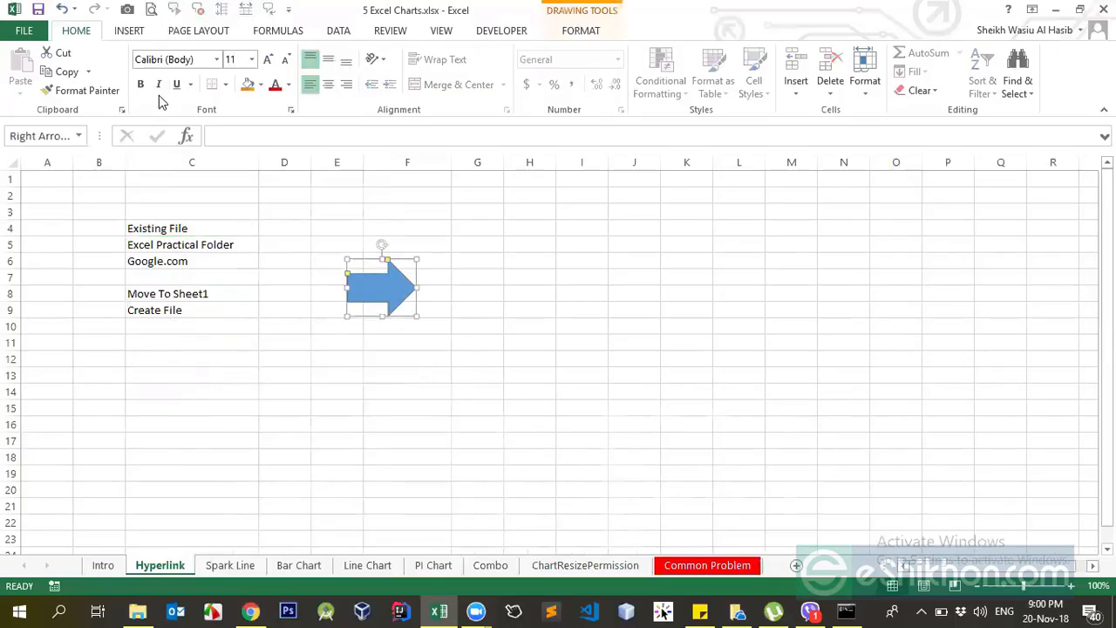
Draw a rectangle about 0.81" high and 2.14" wide across columns G to J, around rows 4 to 8.
left_click(129, 30)
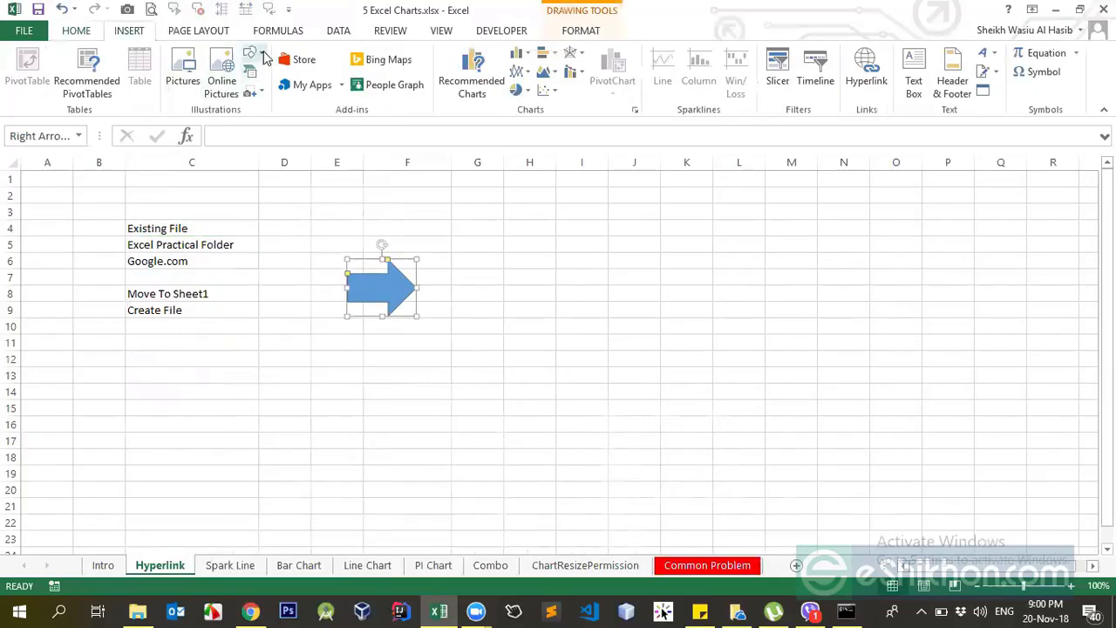
left_click(249, 55)
left_click(302, 89)
left_click_drag(468, 237, 636, 301)
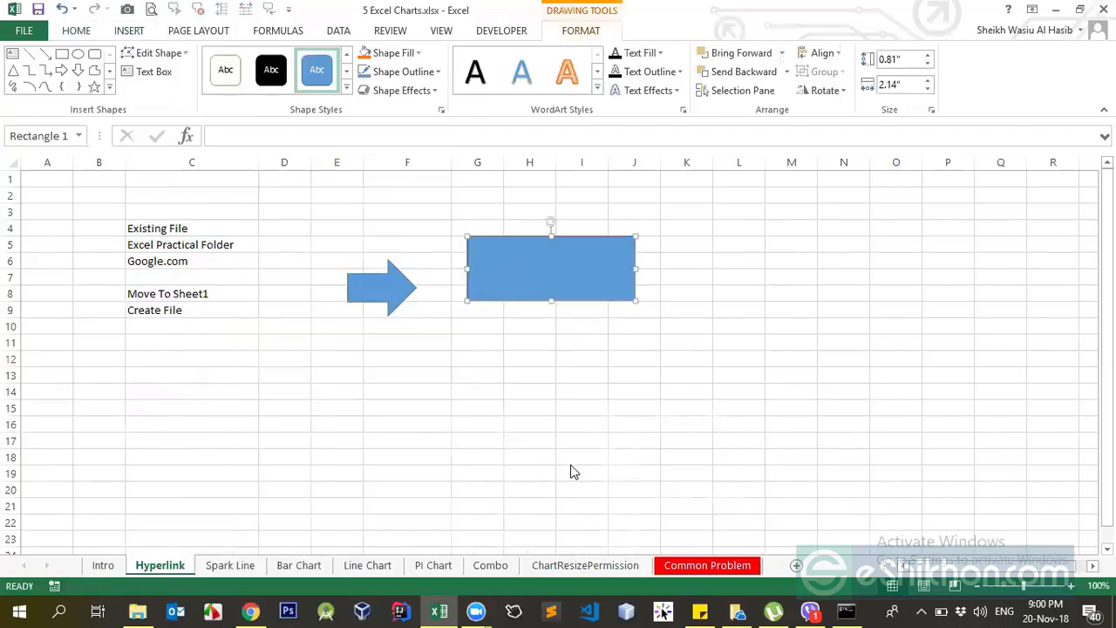
key("ctrl+k")
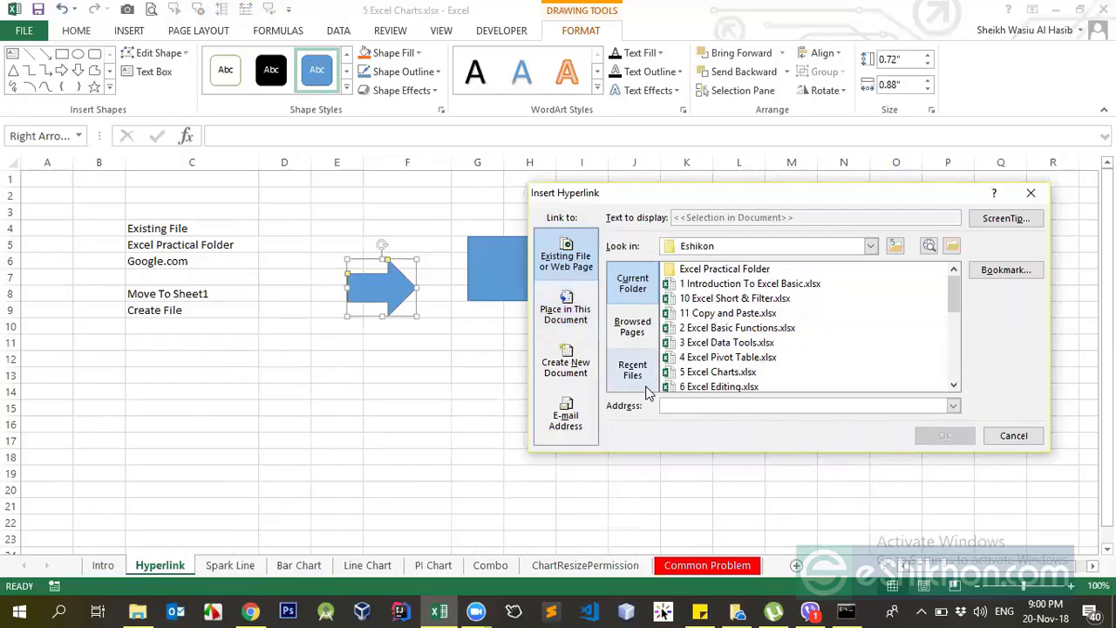
left_click(576, 326)
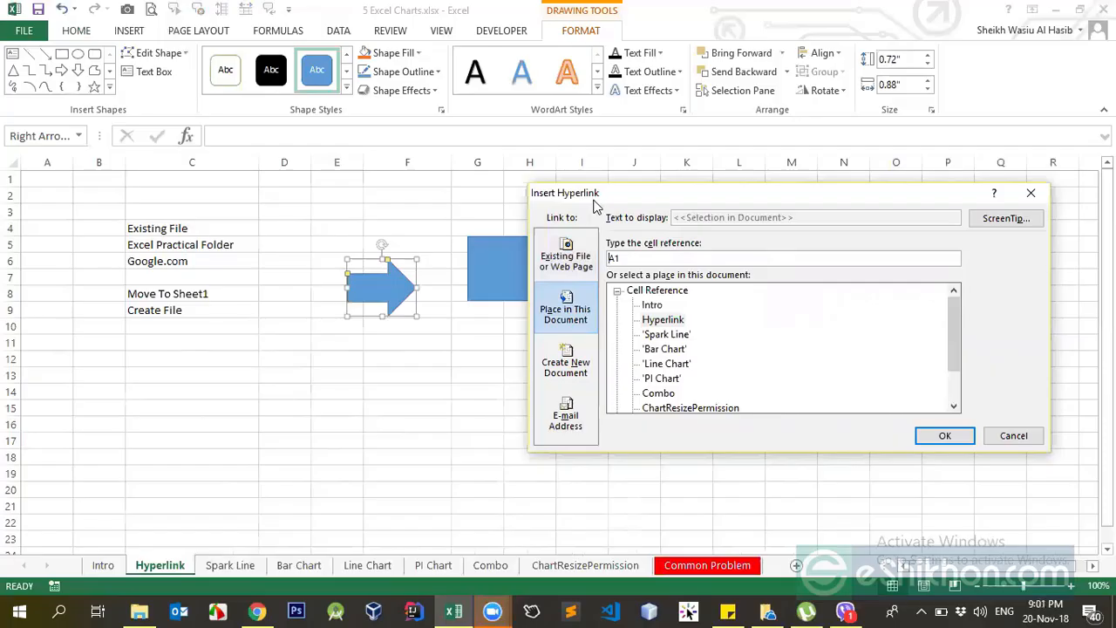
left_click_drag(596, 203, 497, 340)
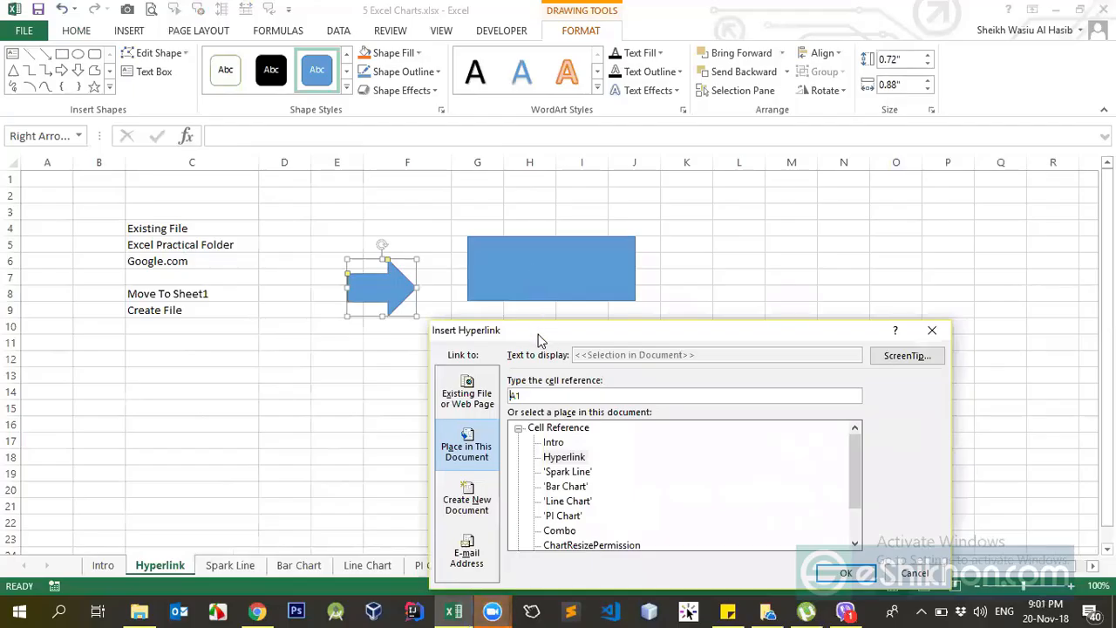
left_click_drag(538, 334, 563, 227)
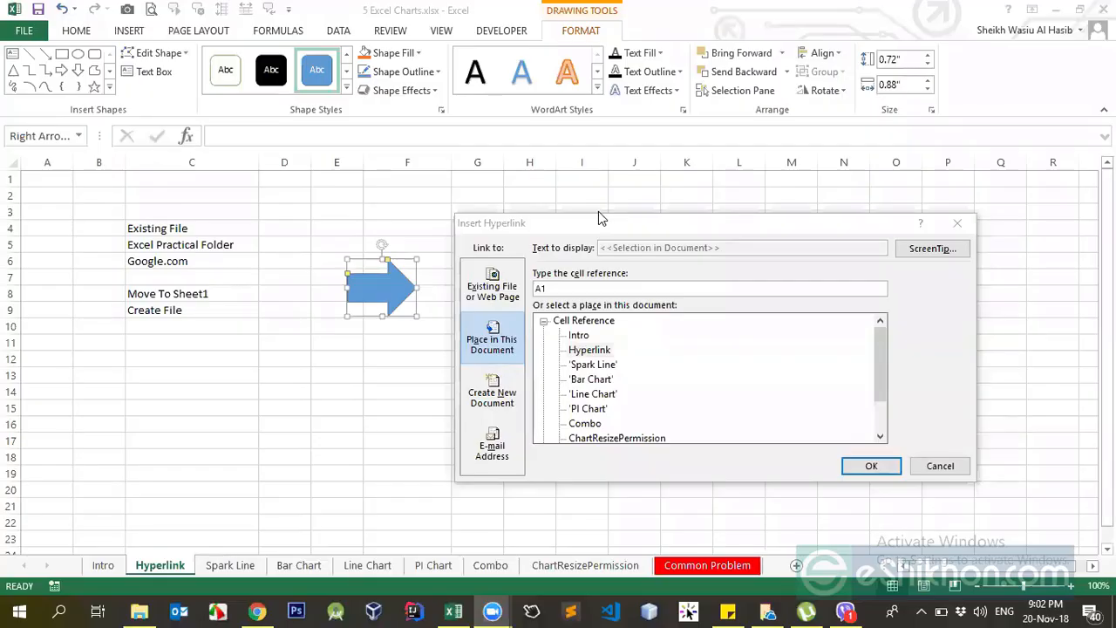
left_click_drag(824, 224, 840, 207)
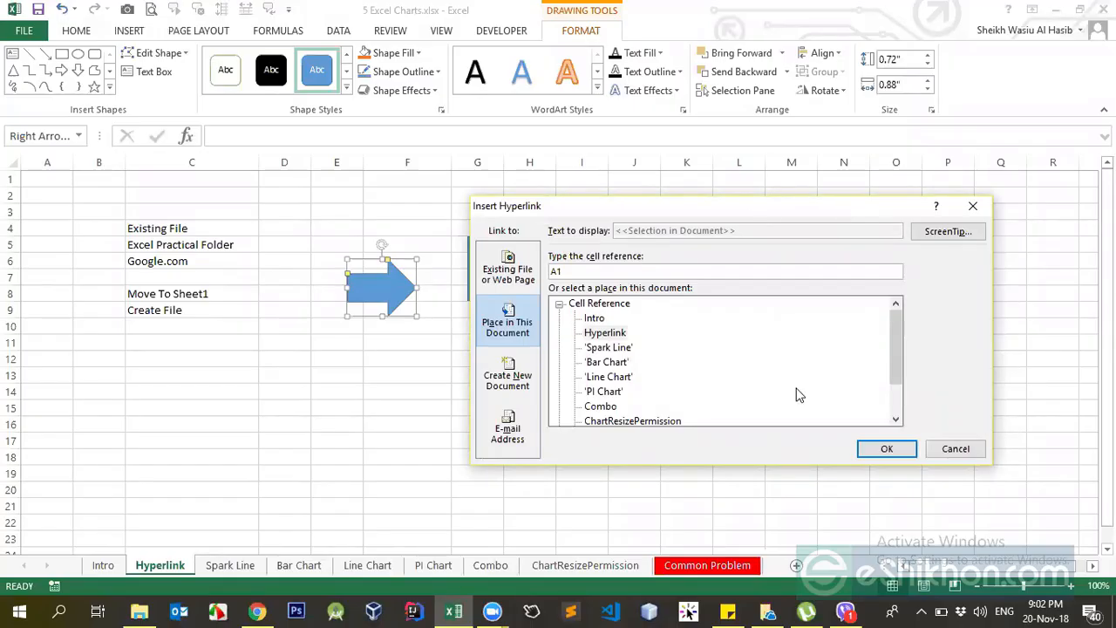
key("Escape")
Move the blue arrow shape to columns D and E, around rows 5 to 8, and open its hyperlink settings.
left_click(375, 291)
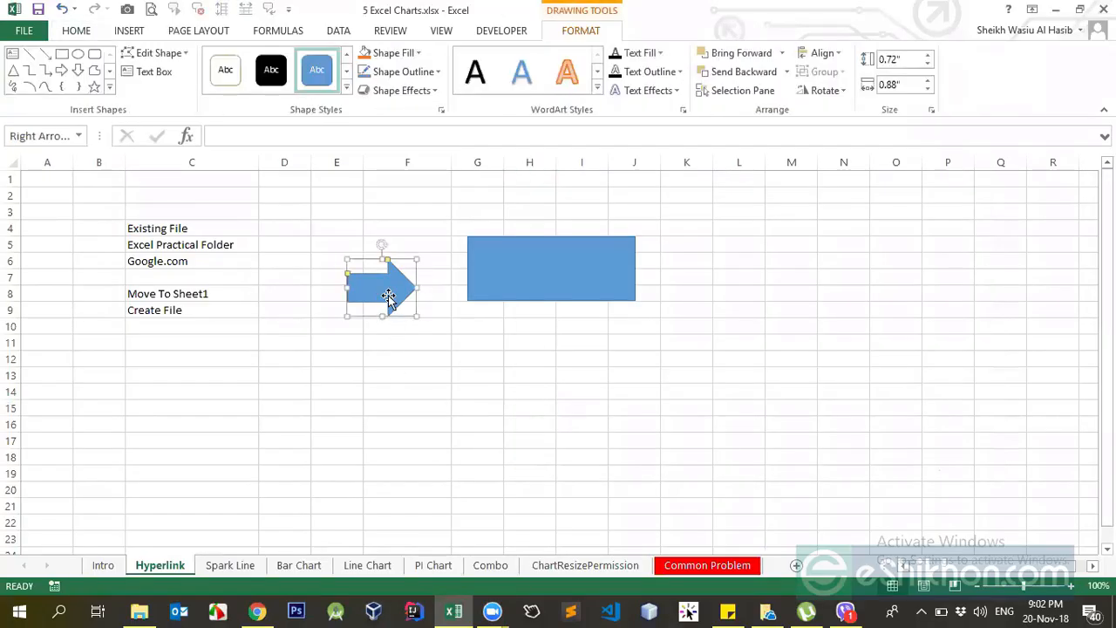
left_click_drag(374, 292, 336, 277)
right_click(335, 277)
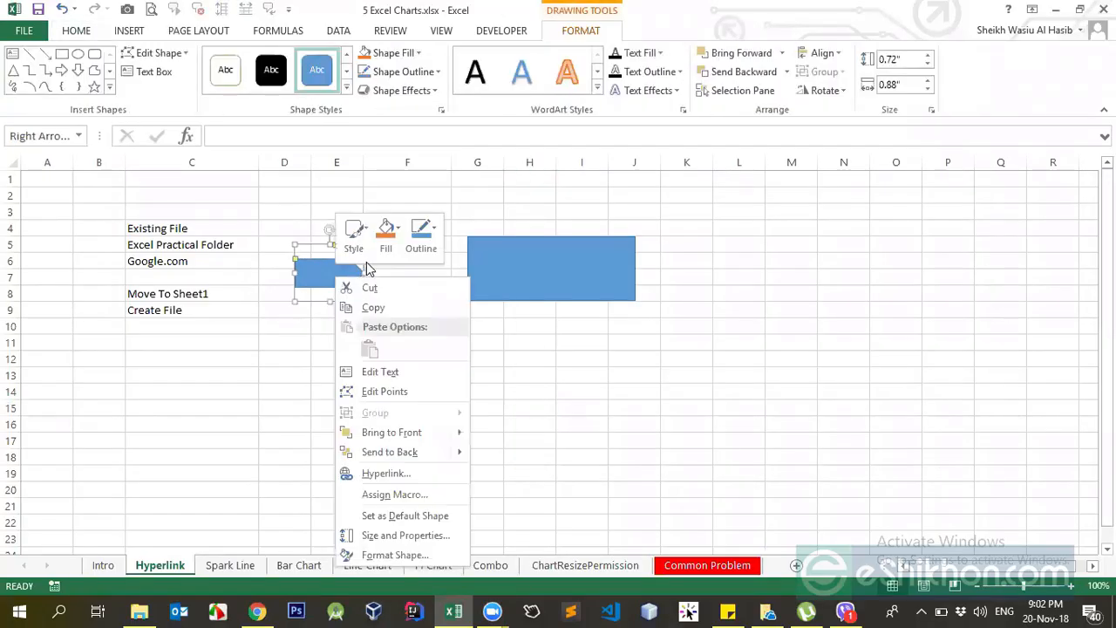
left_click(384, 473)
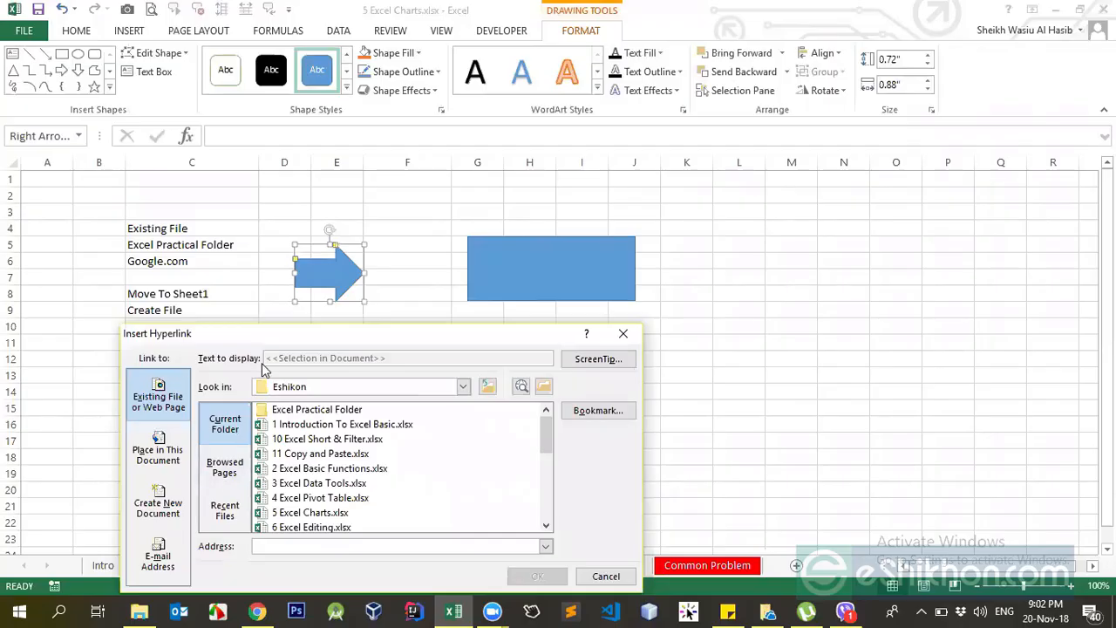
left_click_drag(258, 338, 546, 170)
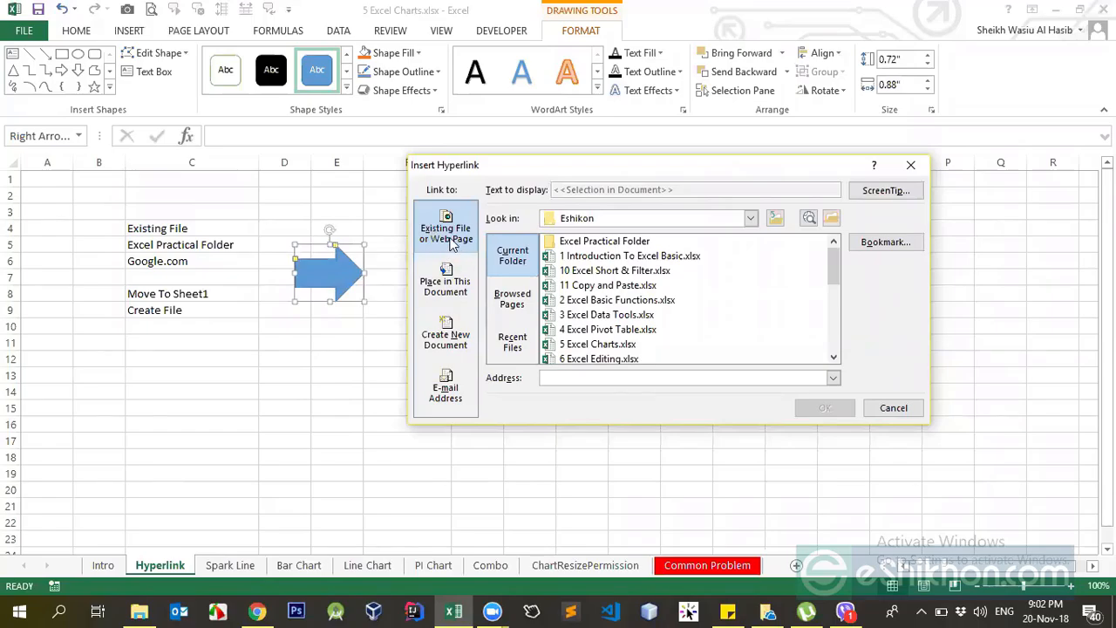
Try 4 Excel Pivot Table.xlsx and 10 Excel Short & Filter.xlsx as the arrow's link target, and clear the address.
left_click(593, 319)
left_click(594, 271)
left_click(598, 328)
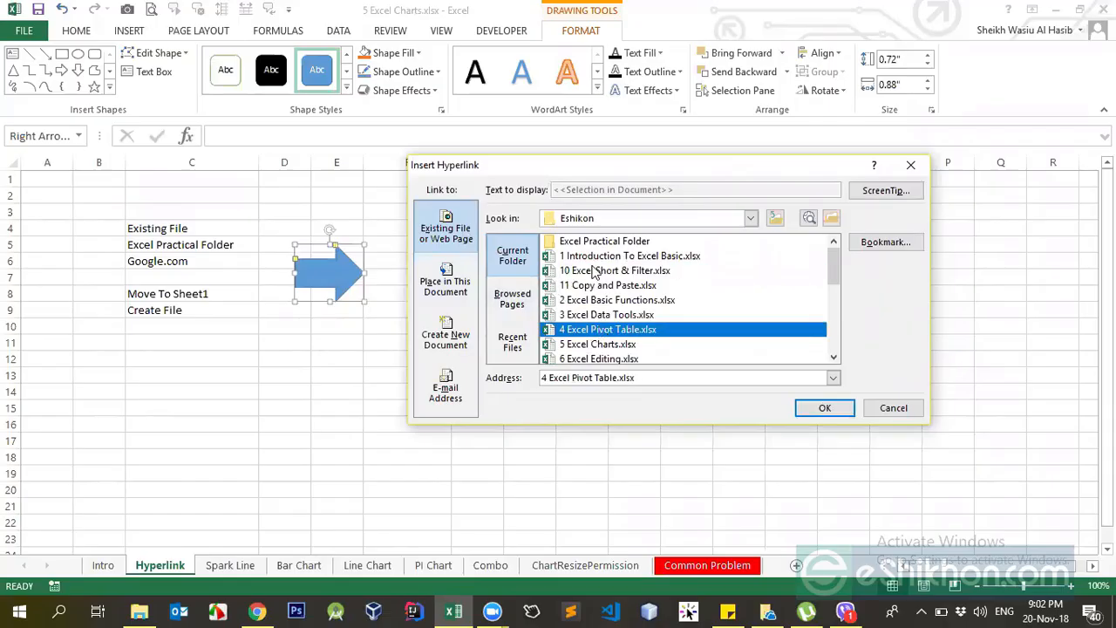
left_click(592, 268)
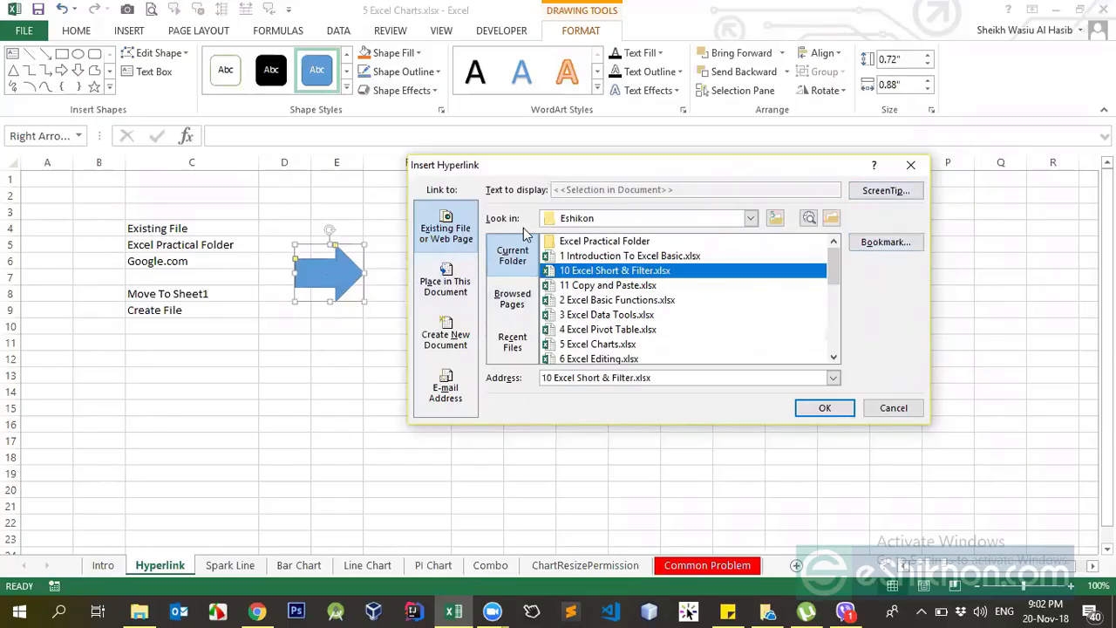
left_click(454, 278)
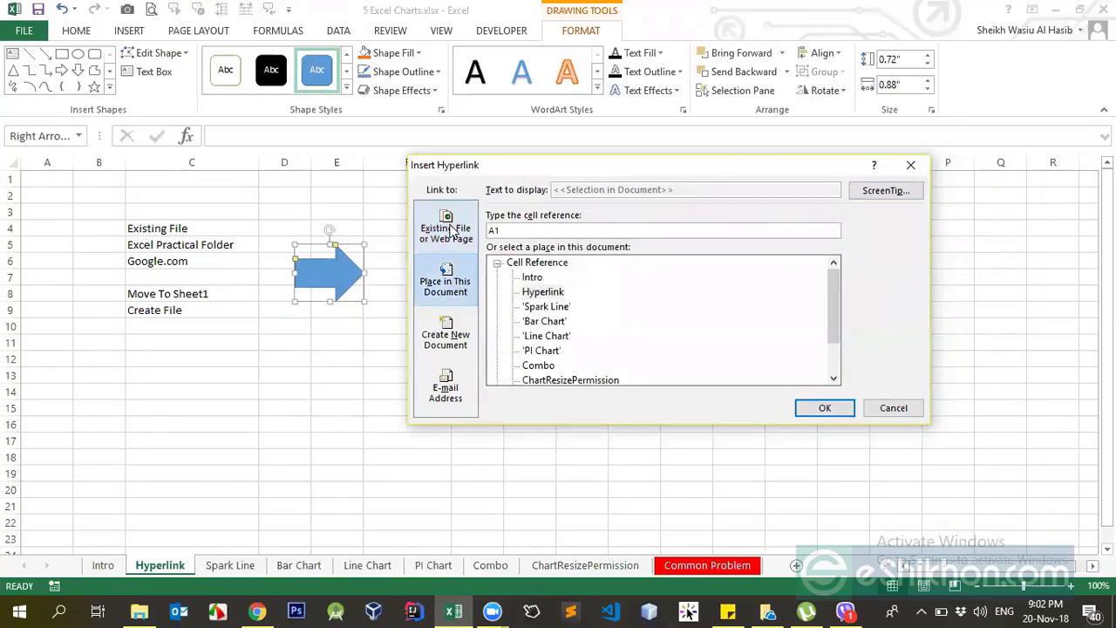
left_click(447, 222)
left_click_drag(679, 384, 532, 389)
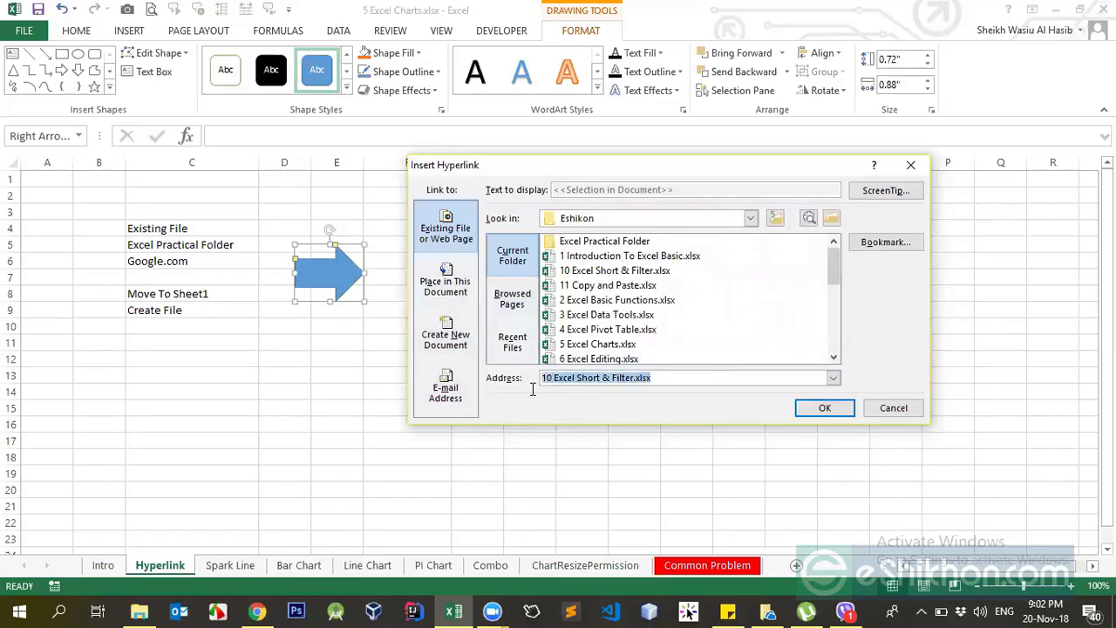
key("BackSpace")
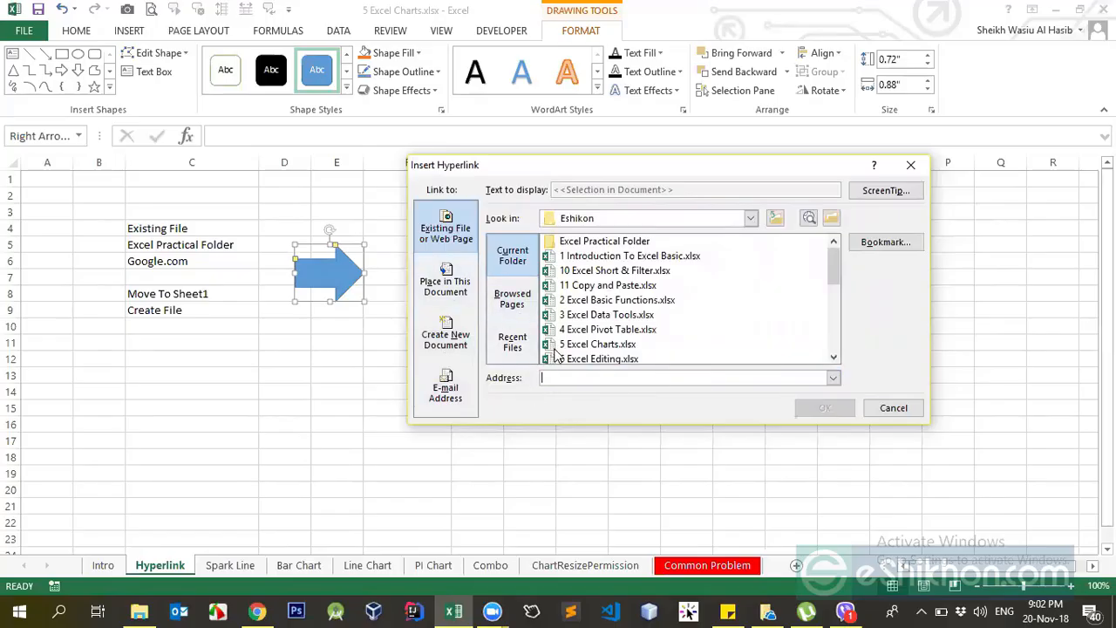
type("htto")
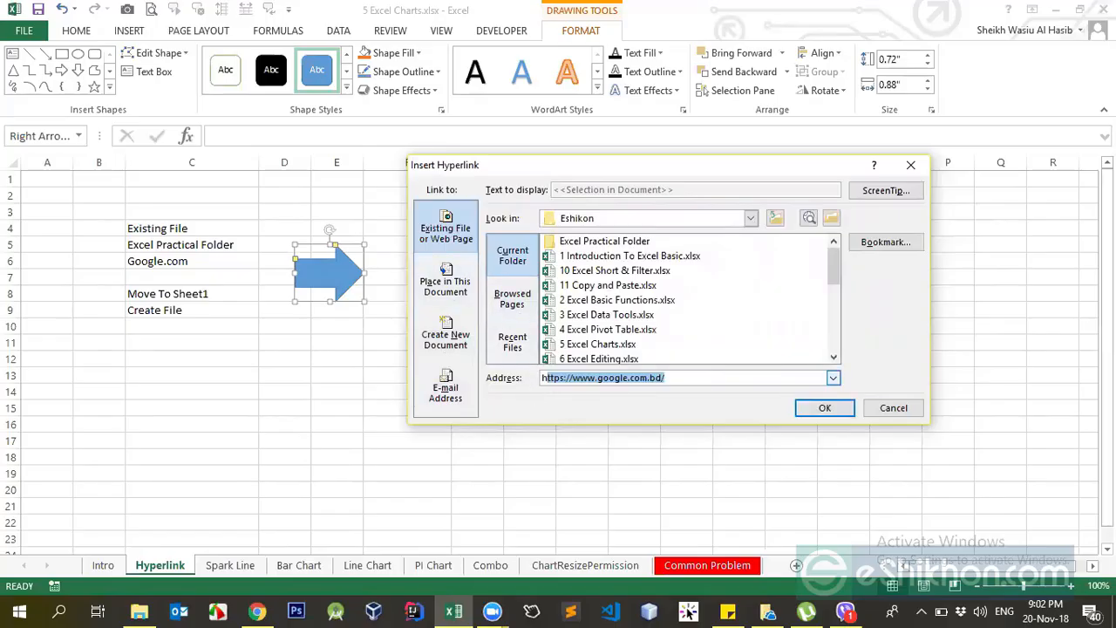
type("s")
left_click(675, 378)
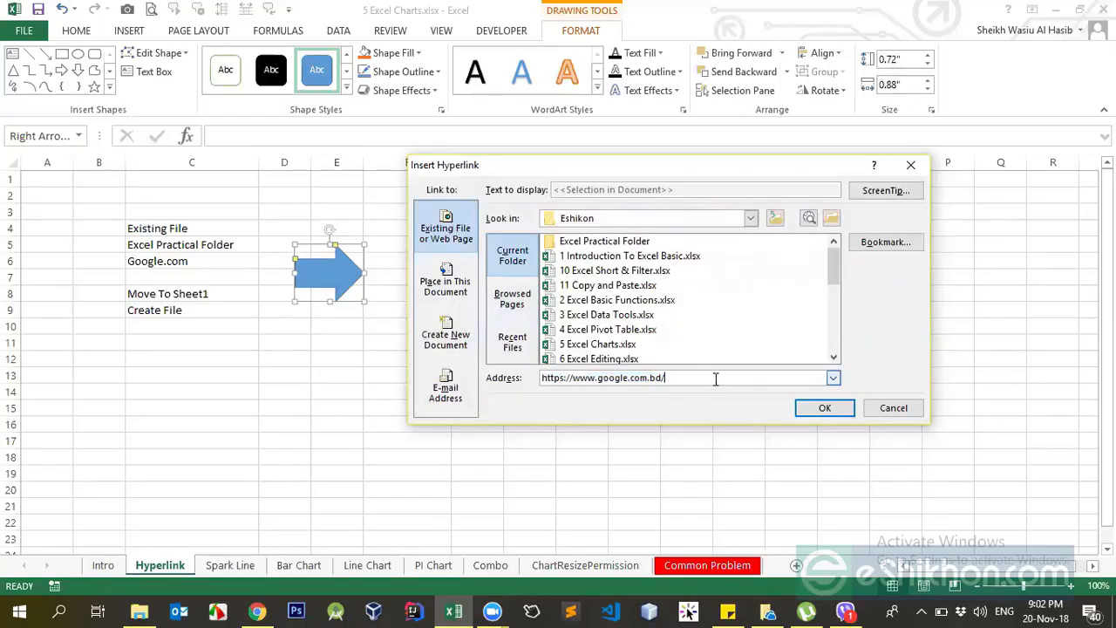
left_click(825, 408)
left_click(326, 392)
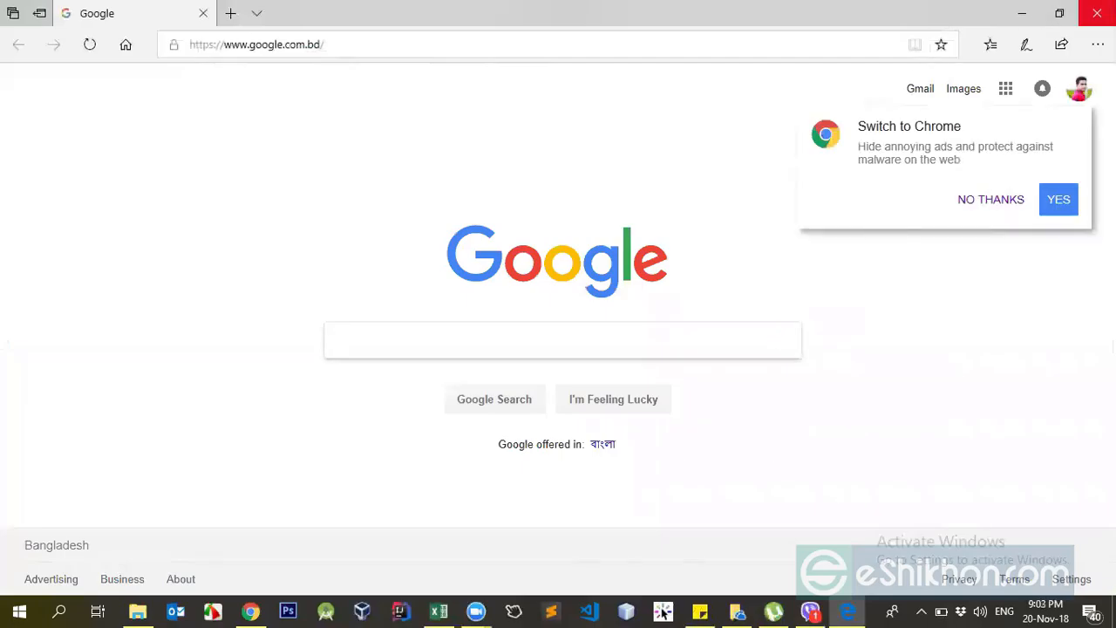
left_click(1097, 13)
Remove the web hyperlink from the blue arrow shape.
left_click(341, 277, "ctrl")
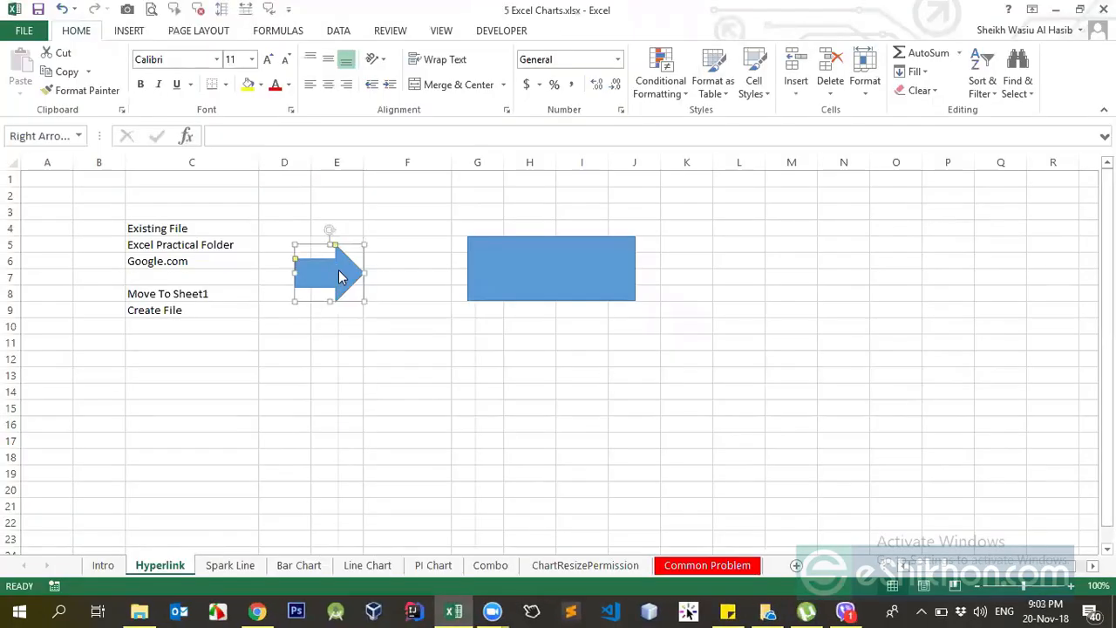
right_click(341, 277)
left_click(268, 355)
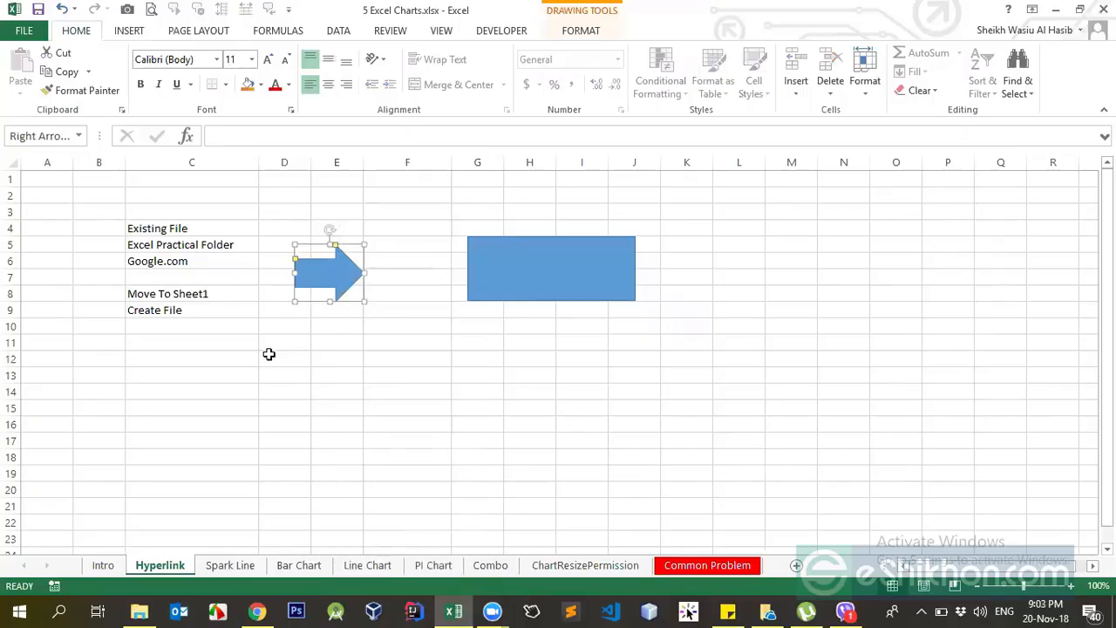
left_click(269, 354)
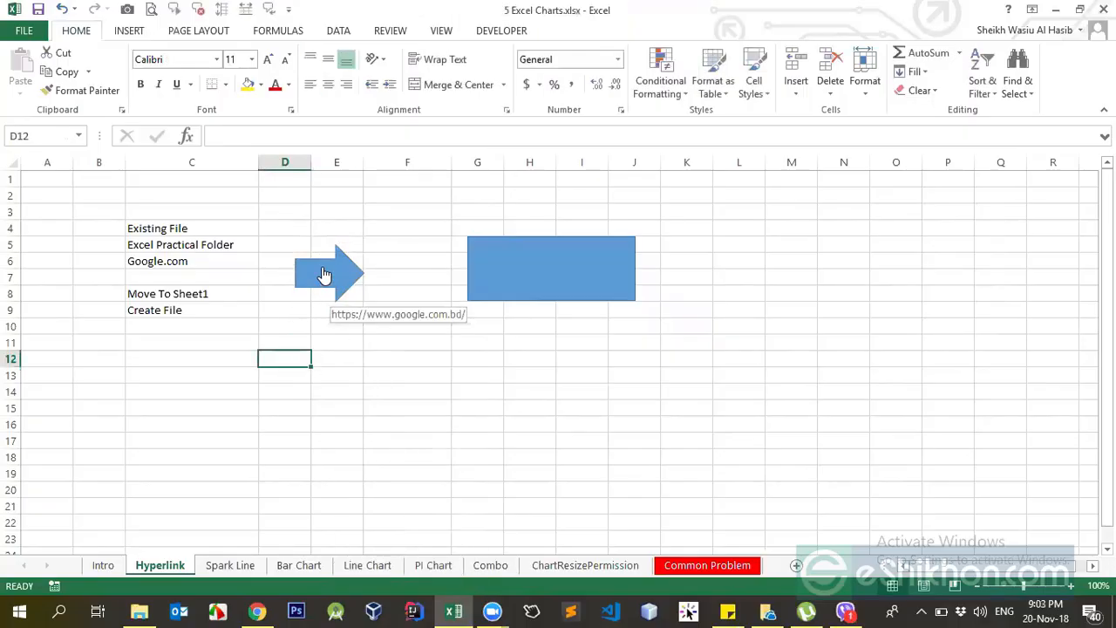
right_click(324, 268)
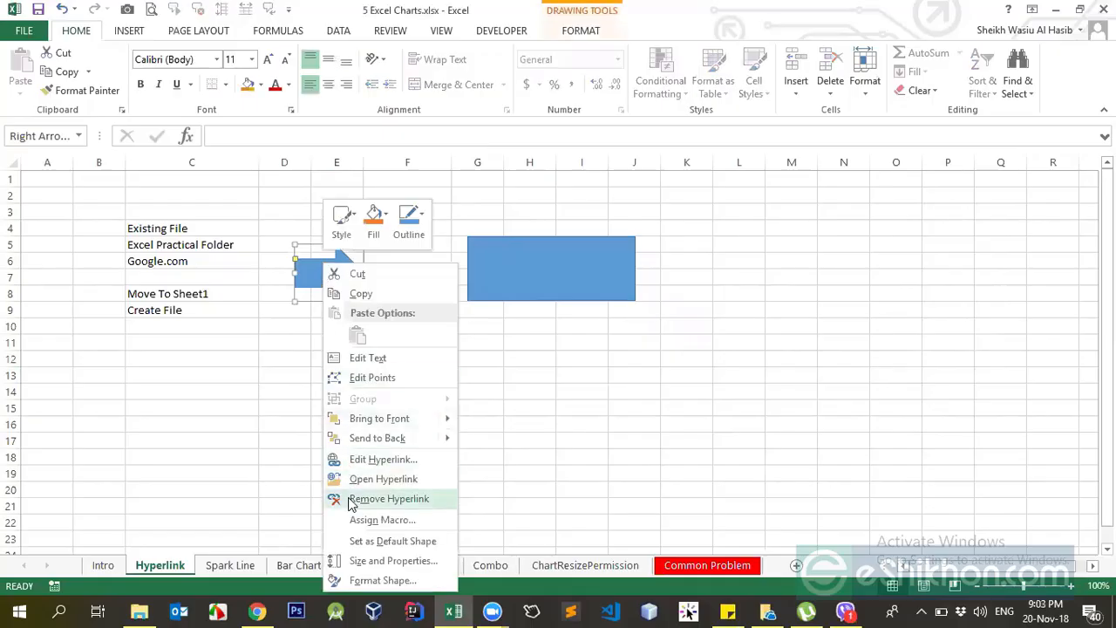
left_click(328, 282)
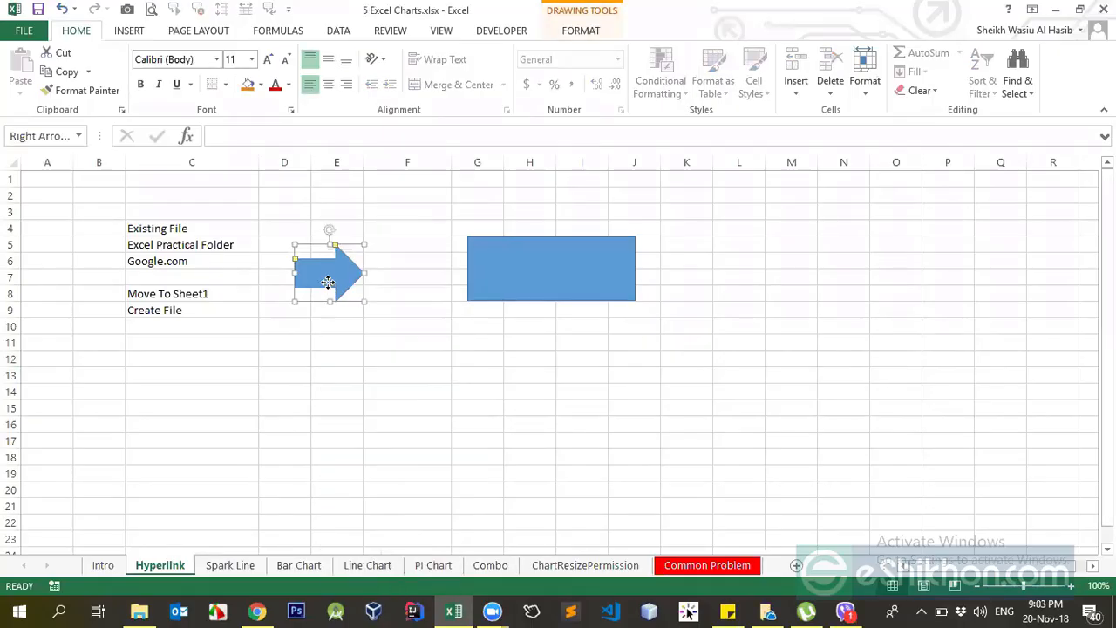
Add a hyperlink to the arrow shape that leads to cell A1 of the Bar Chart sheet in this document.
right_click(329, 285)
left_click(388, 479)
left_click(185, 458)
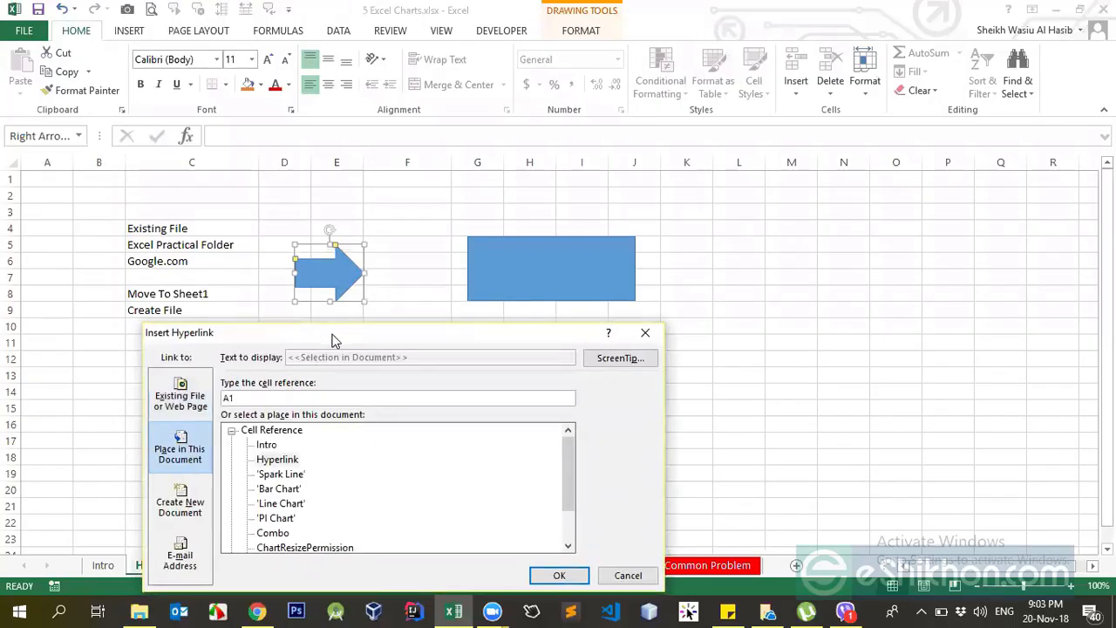
left_click_drag(331, 339, 605, 197)
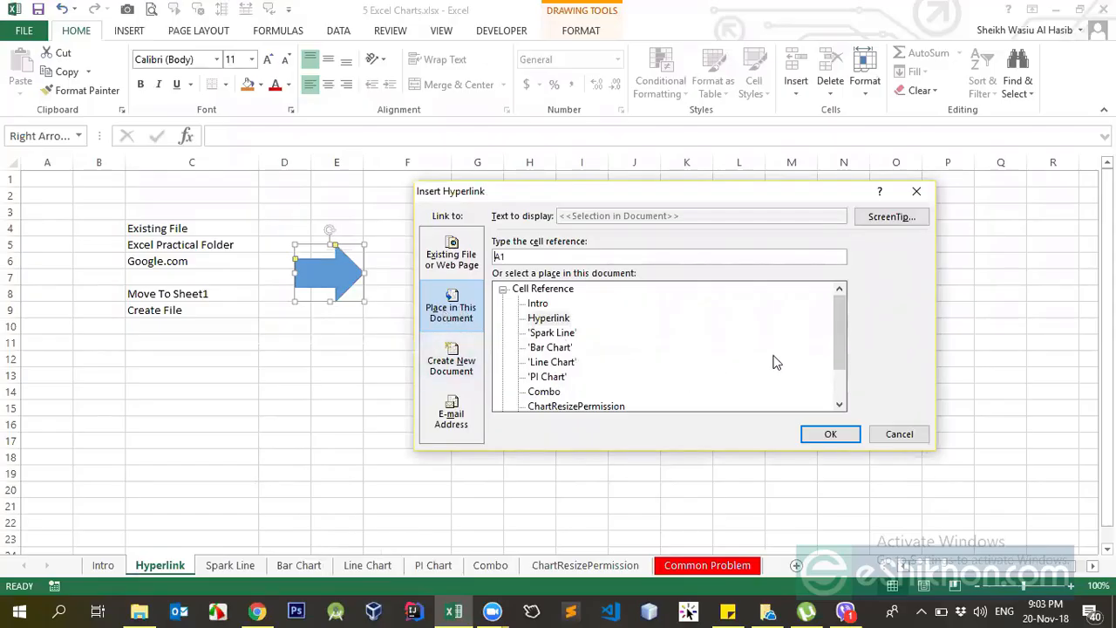
left_click_drag(840, 304, 840, 380)
left_click(562, 349)
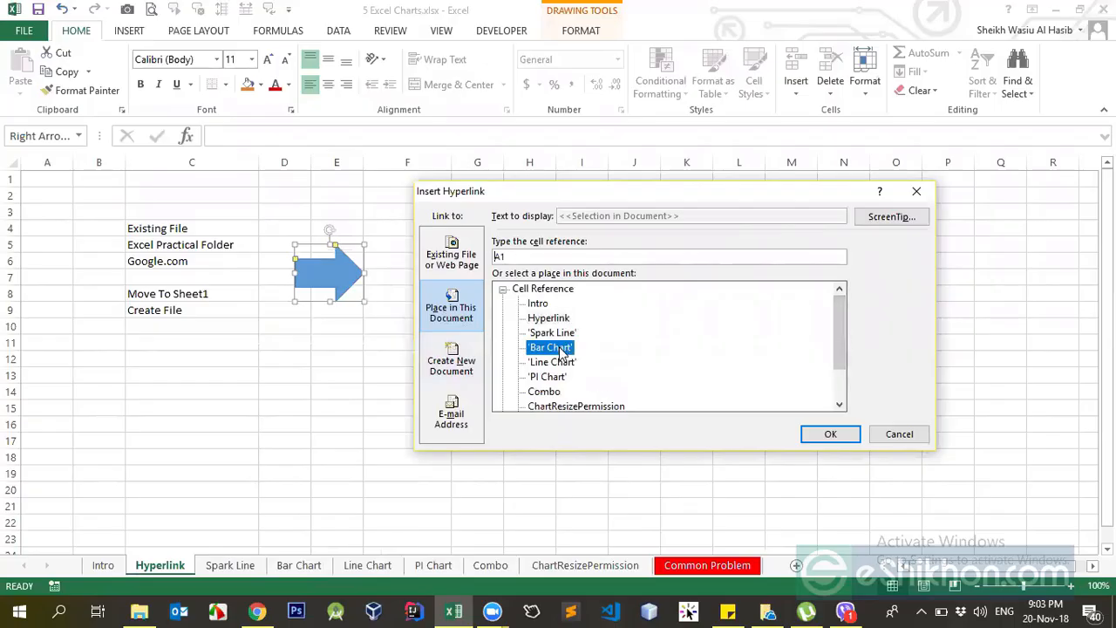
left_click(844, 437)
Check the arrow's link by viewing the Bar Chart sheet, returning to the Hyperlink sheet, and following the arrow.
left_click(445, 407)
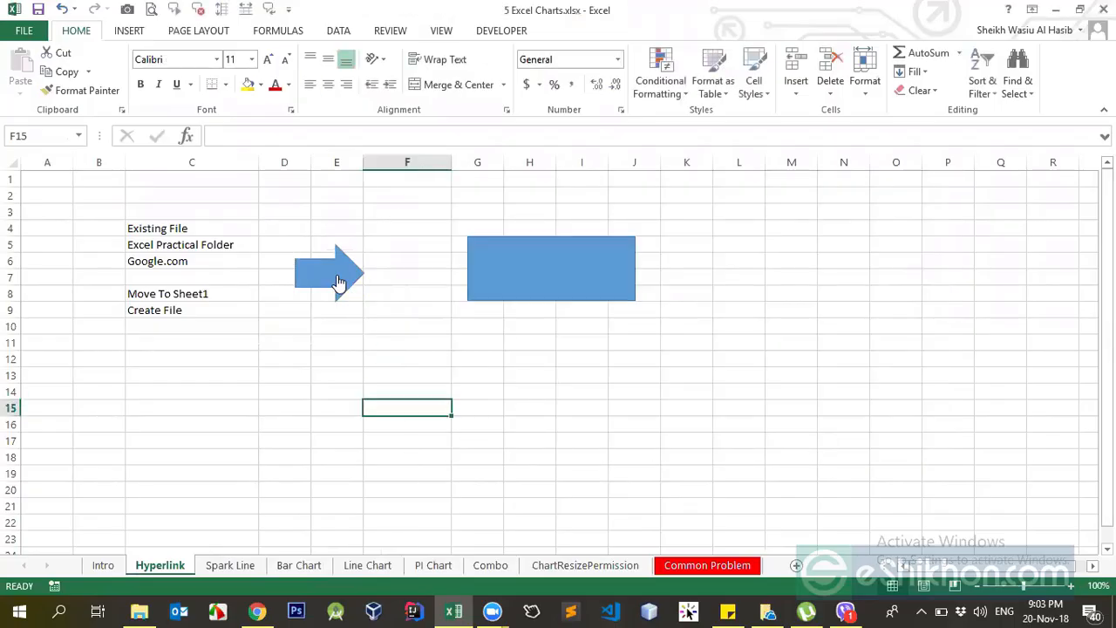
left_click(308, 567)
left_click(126, 570)
left_click(333, 278)
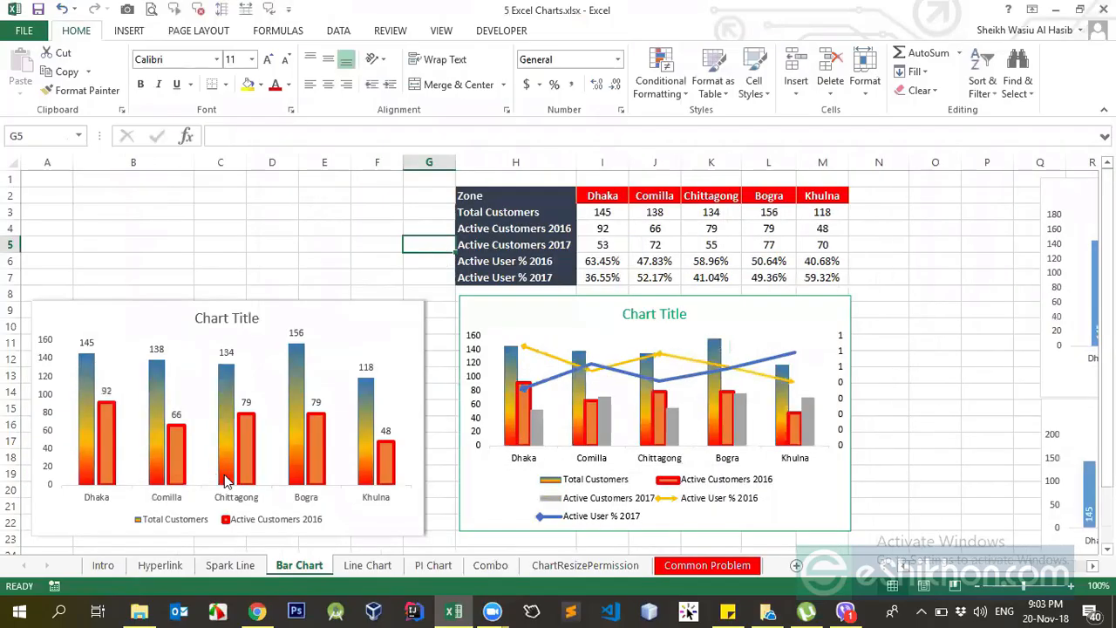
Draw a down block arrow about 0.7" by 0.83" in column B above the first chart, and rotate it to point left.
left_click_drag(89, 209, 131, 229)
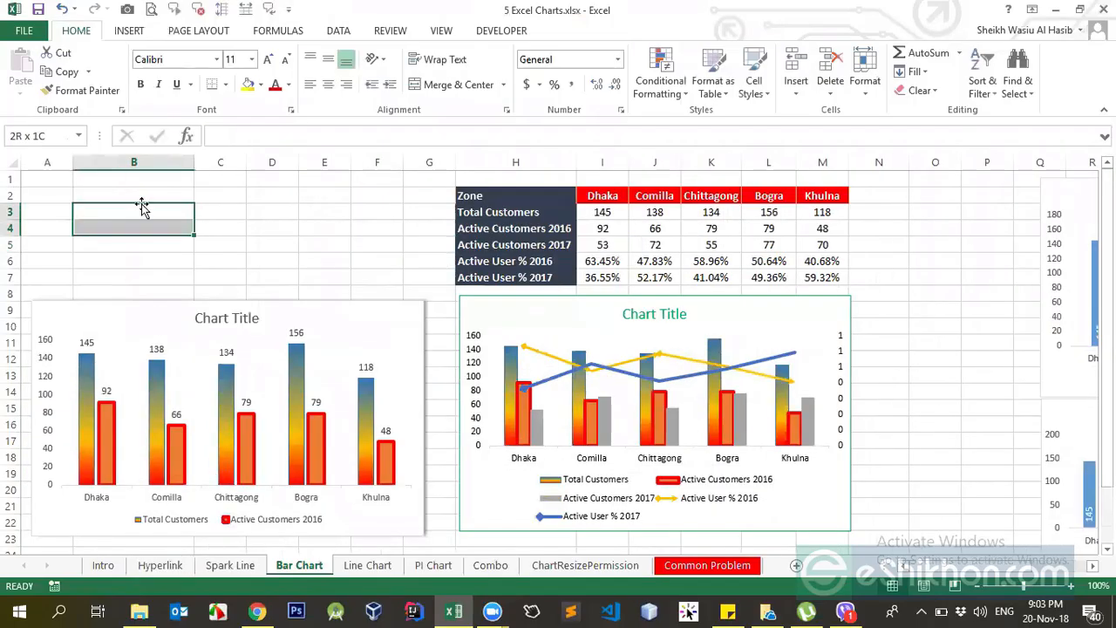
left_click(129, 30)
left_click(252, 55)
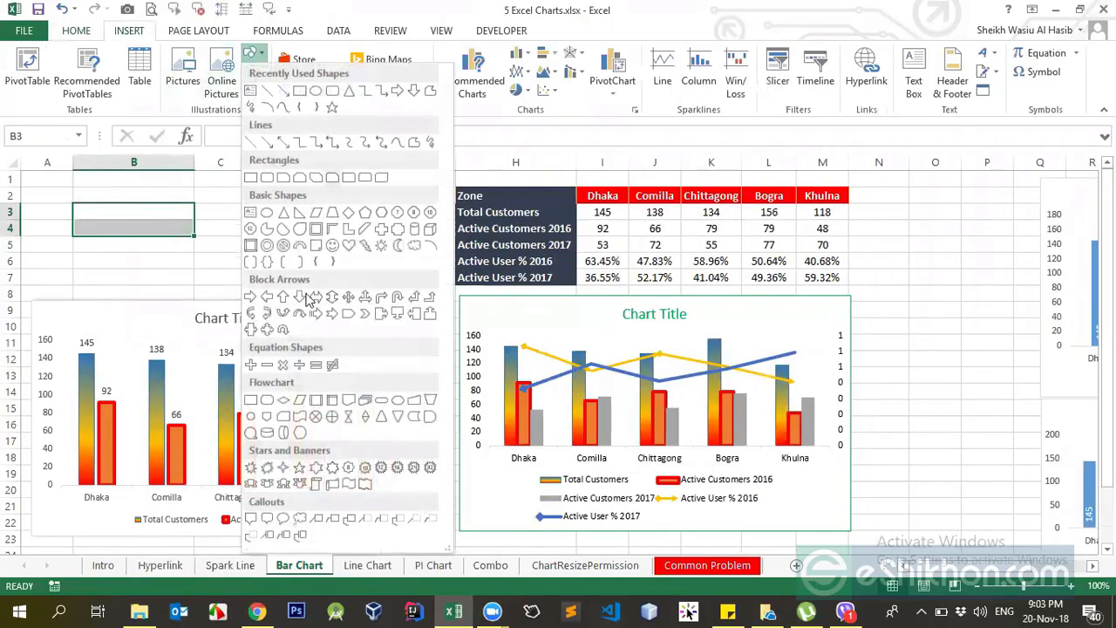
left_click(415, 94)
left_click_drag(109, 205, 179, 262)
left_click_drag(142, 192, 107, 237)
Link the left-pointing arrow on the Bar Chart sheet to cell A1 of the Hyperlink sheet.
right_click(132, 225)
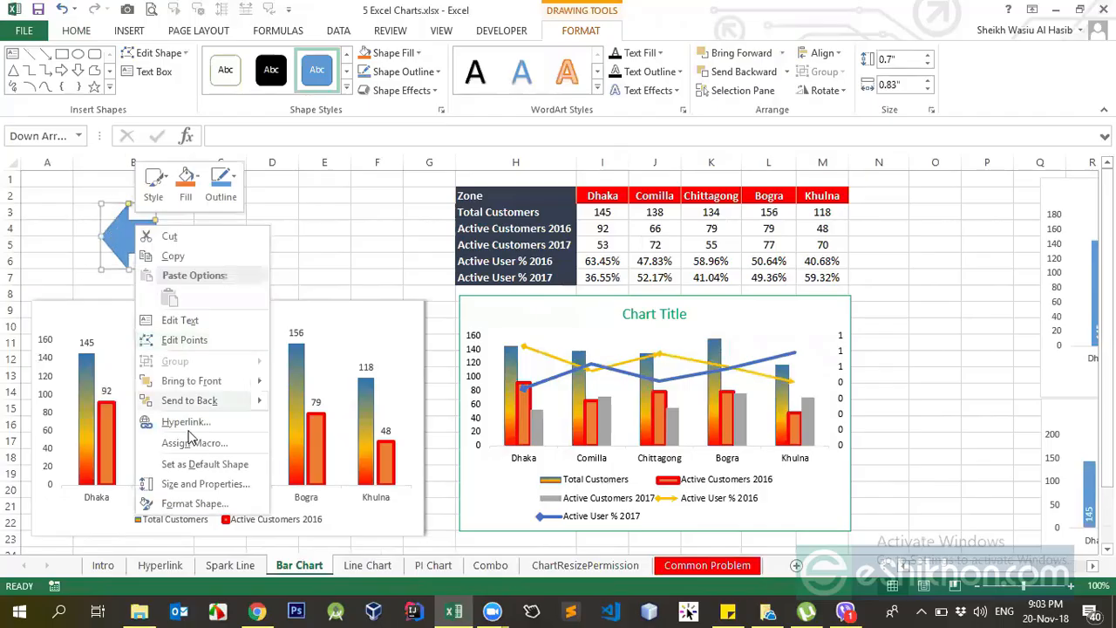
left_click(192, 422)
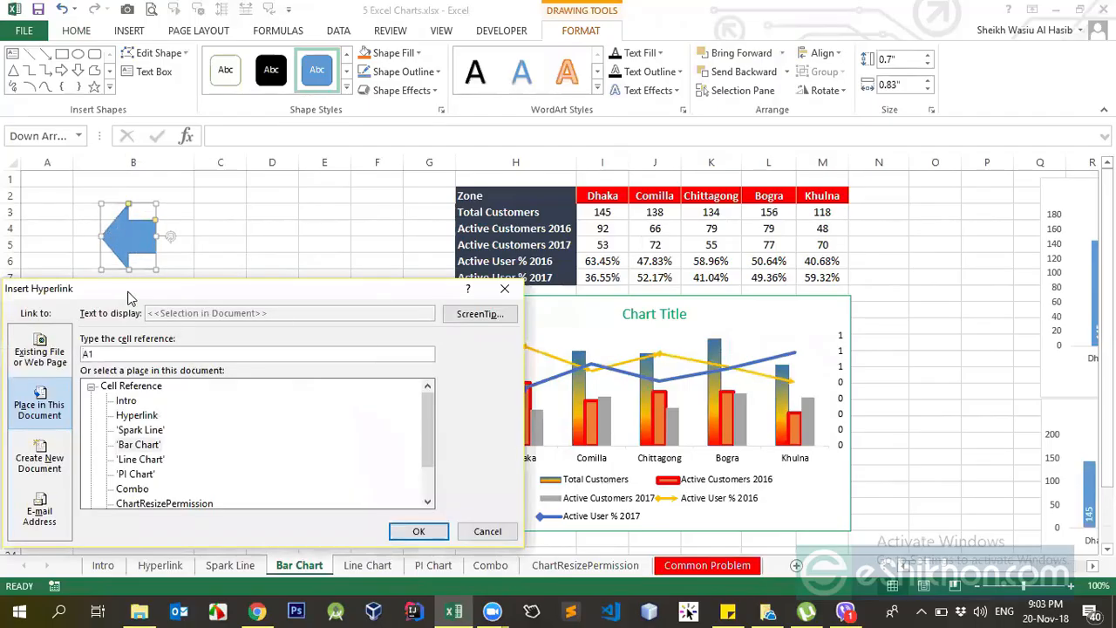
left_click_drag(131, 297, 355, 259)
left_click(362, 380)
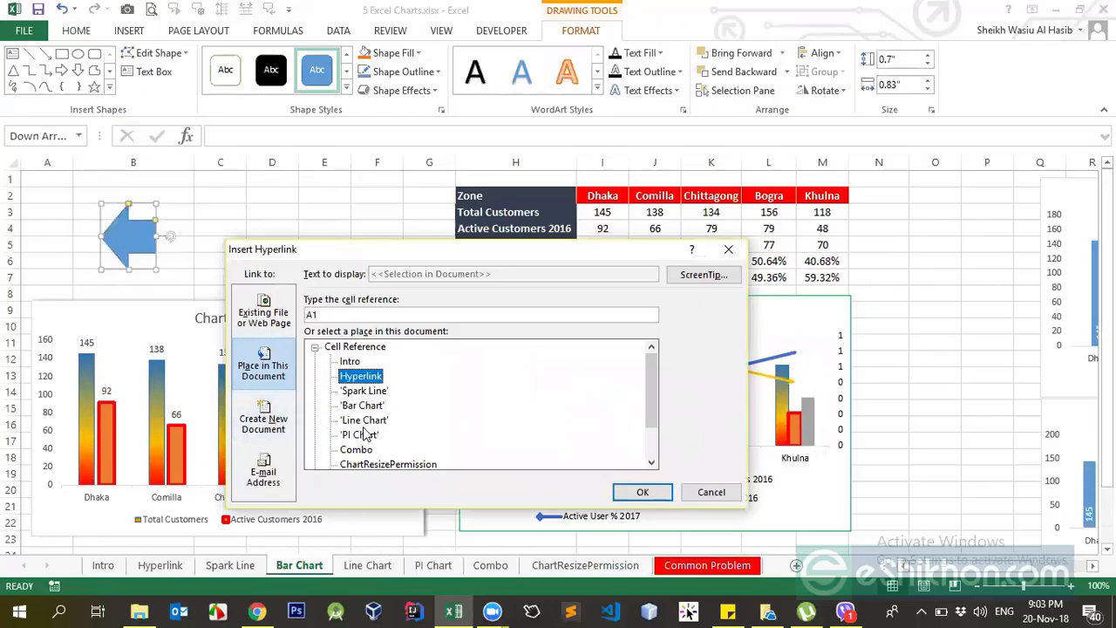
left_click(621, 493)
left_click(207, 254)
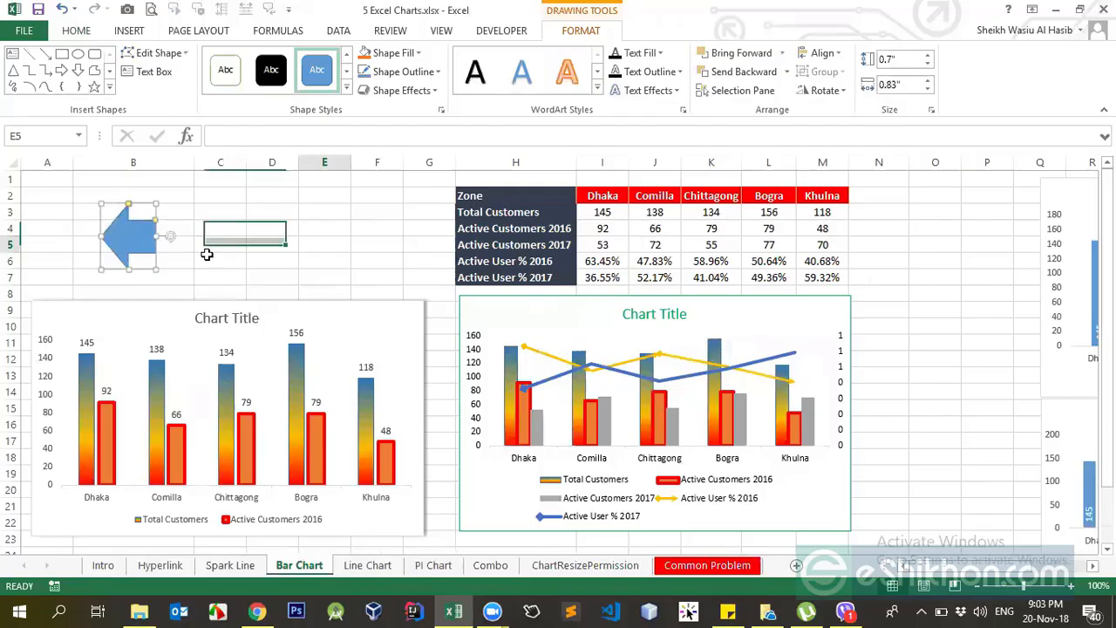
Test the linked arrows by following them back and forth between the Bar Chart and Hyperlink sheets.
left_click(137, 232)
left_click(312, 268)
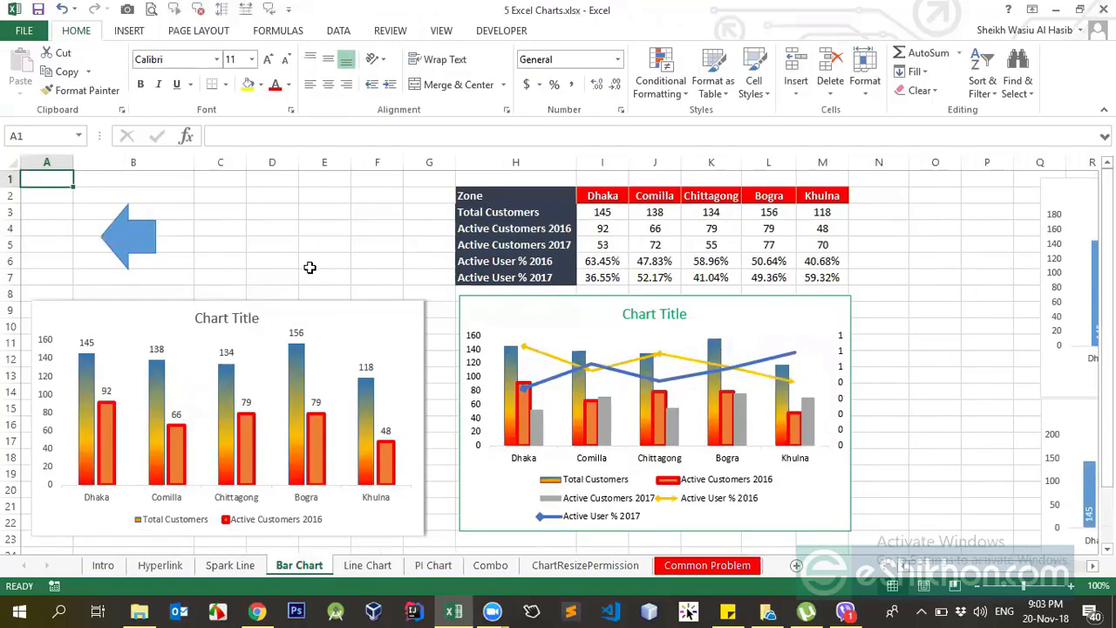
left_click(139, 249)
left_click(308, 274)
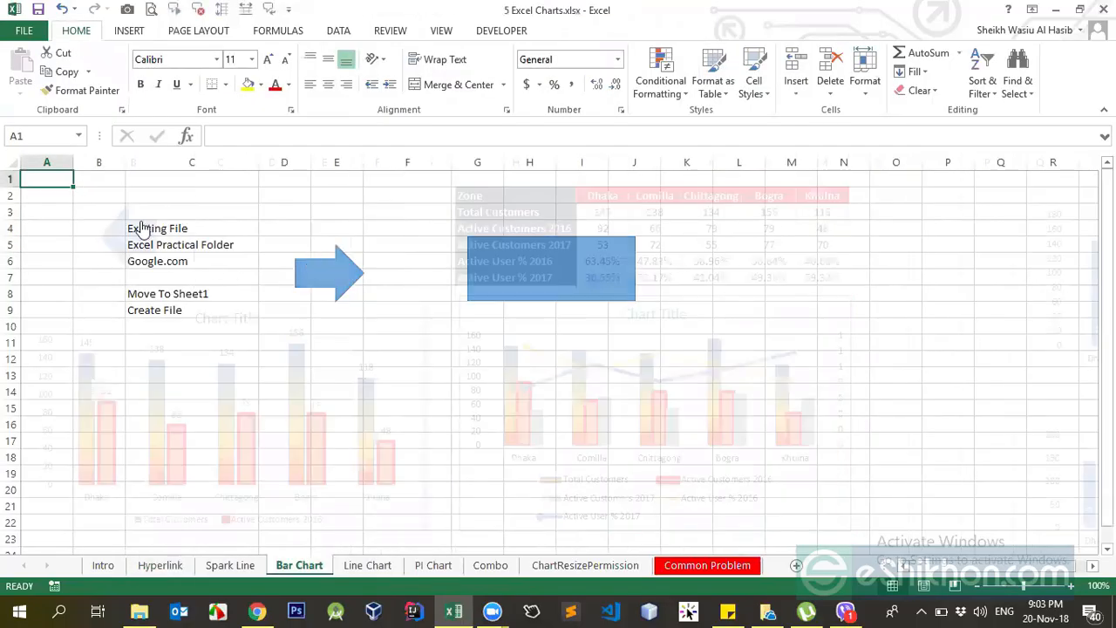
left_click(325, 265)
left_click(140, 248)
left_click(358, 312)
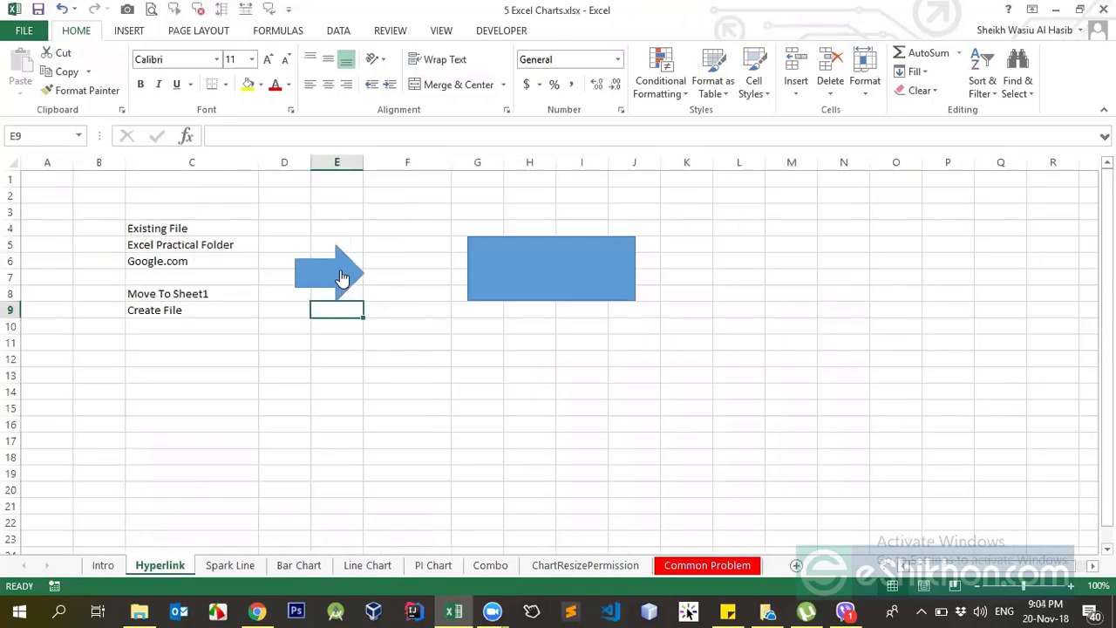
Review the right arrow's new-document and existing-file link options, cancel the hyperlink edit, and follow the arrow to the Bar Chart sheet.
right_click(343, 265)
left_click(395, 467)
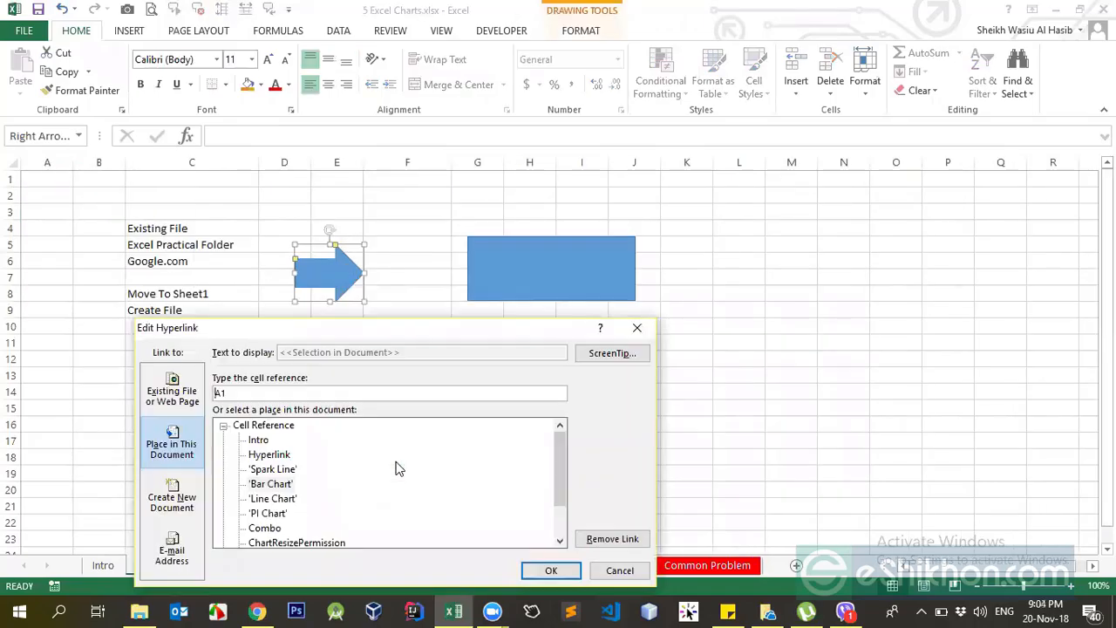
left_click(189, 504)
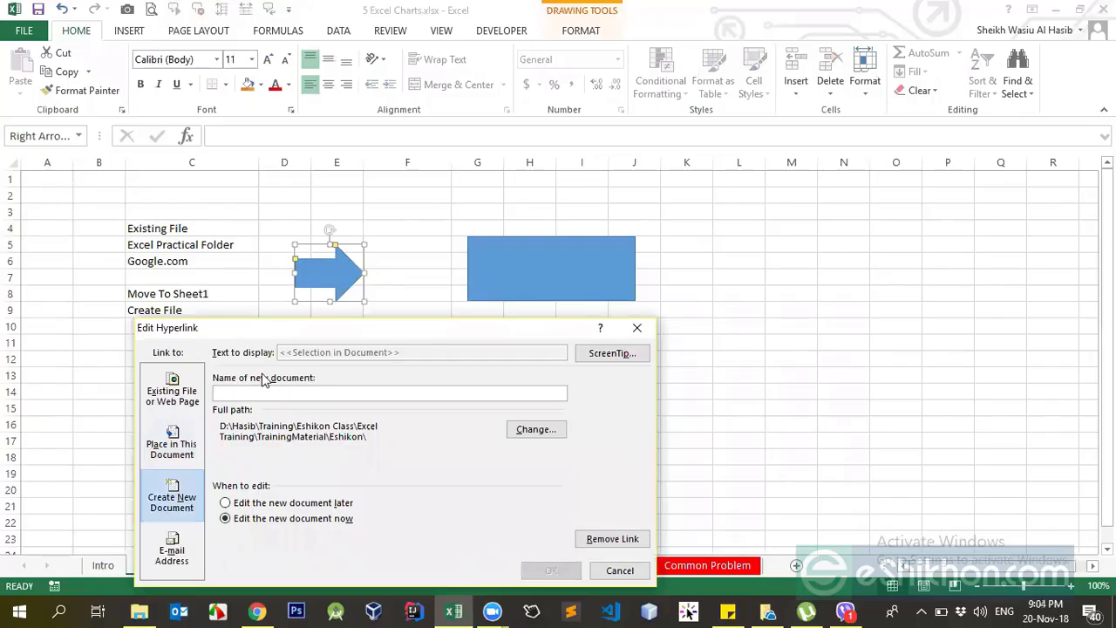
left_click_drag(279, 332, 471, 197)
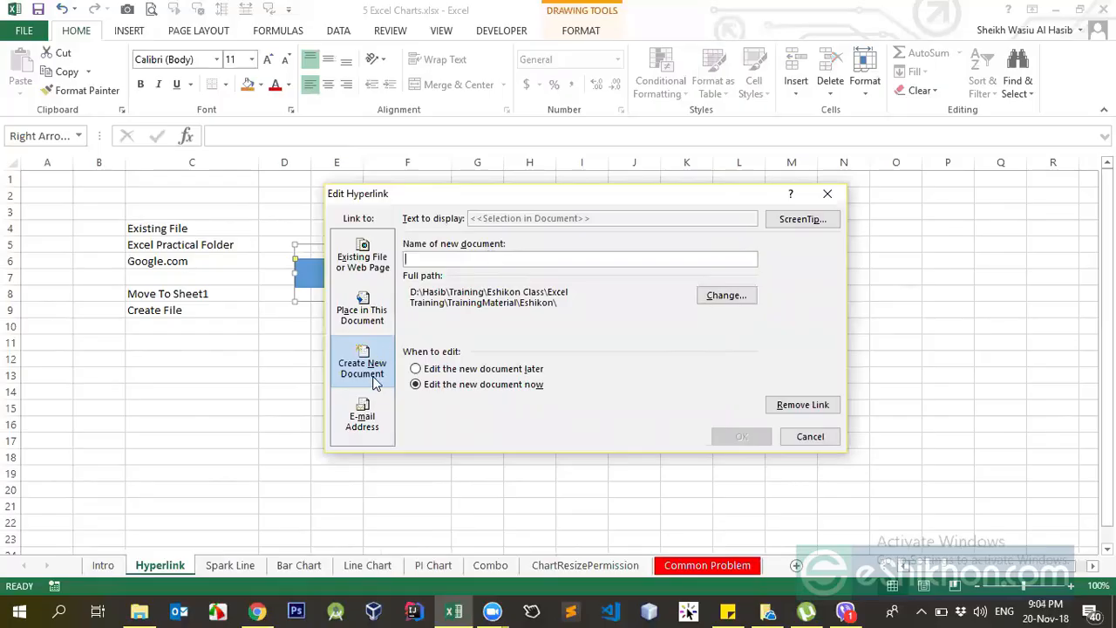
left_click(362, 416)
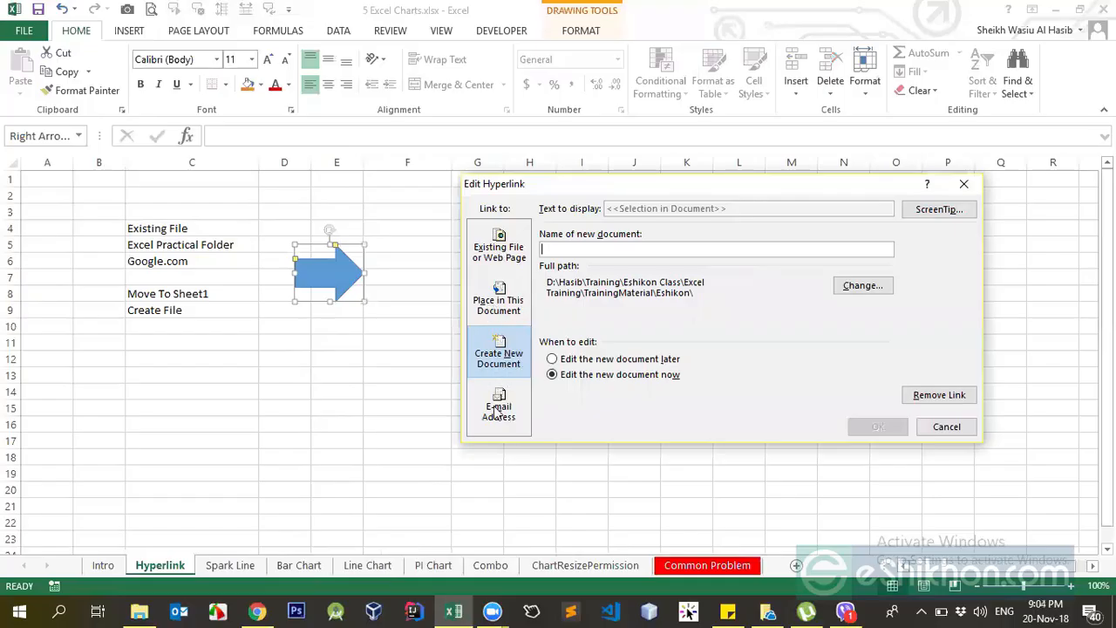
left_click(499, 253)
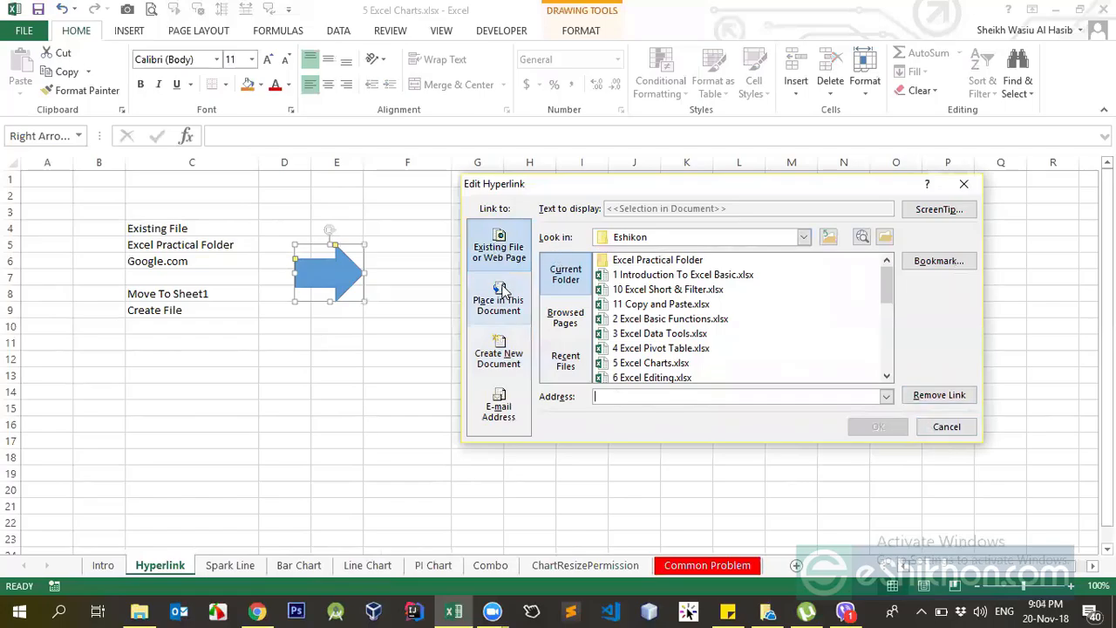
left_click(942, 430)
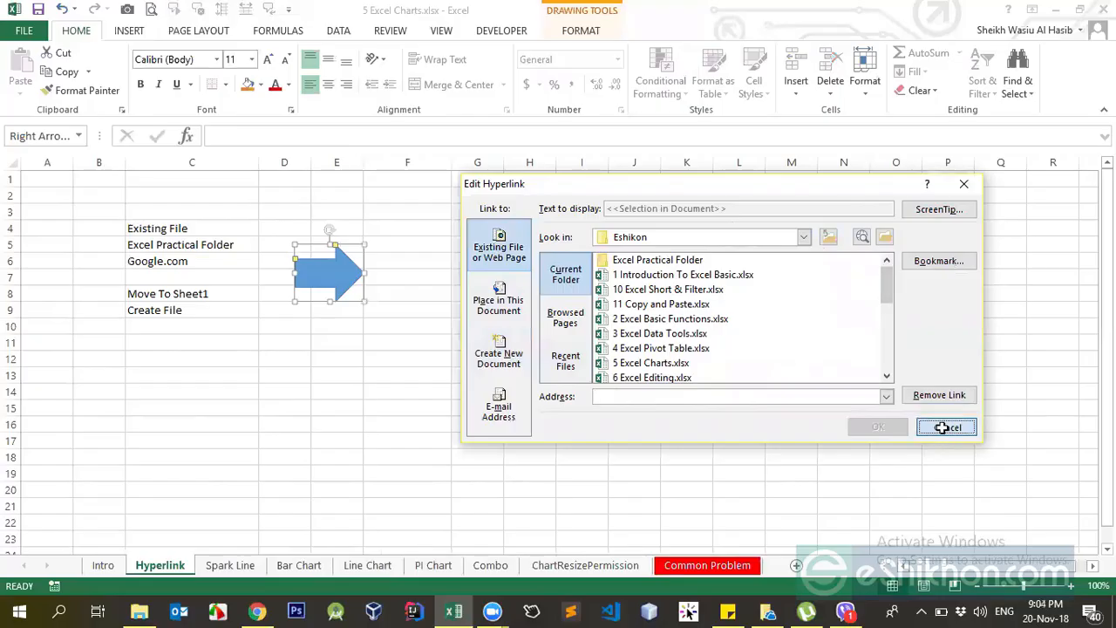
left_click(347, 280)
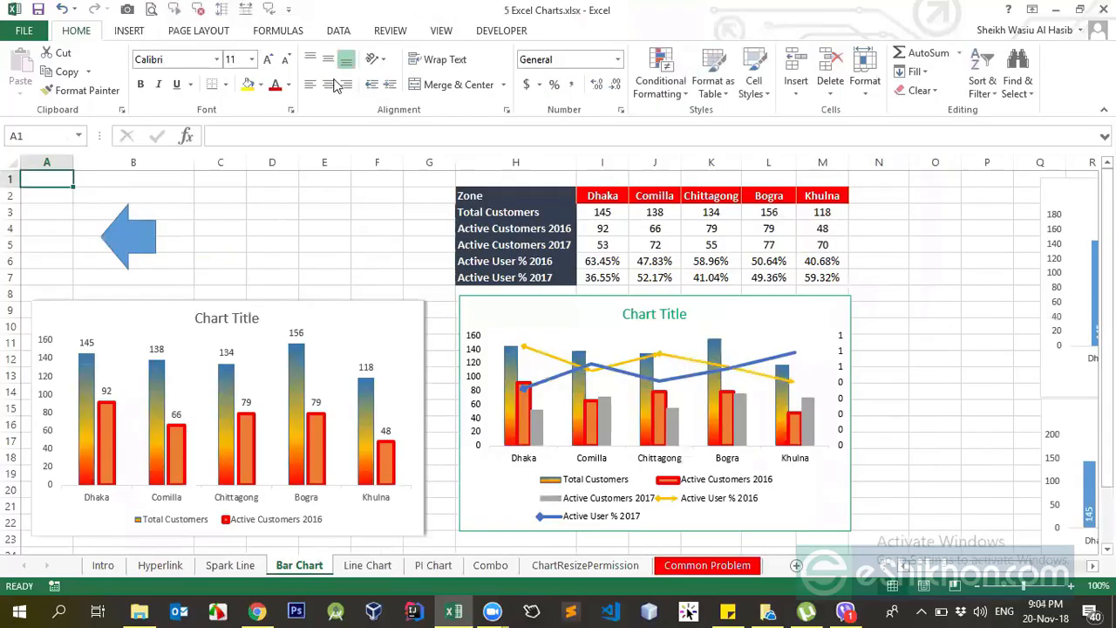